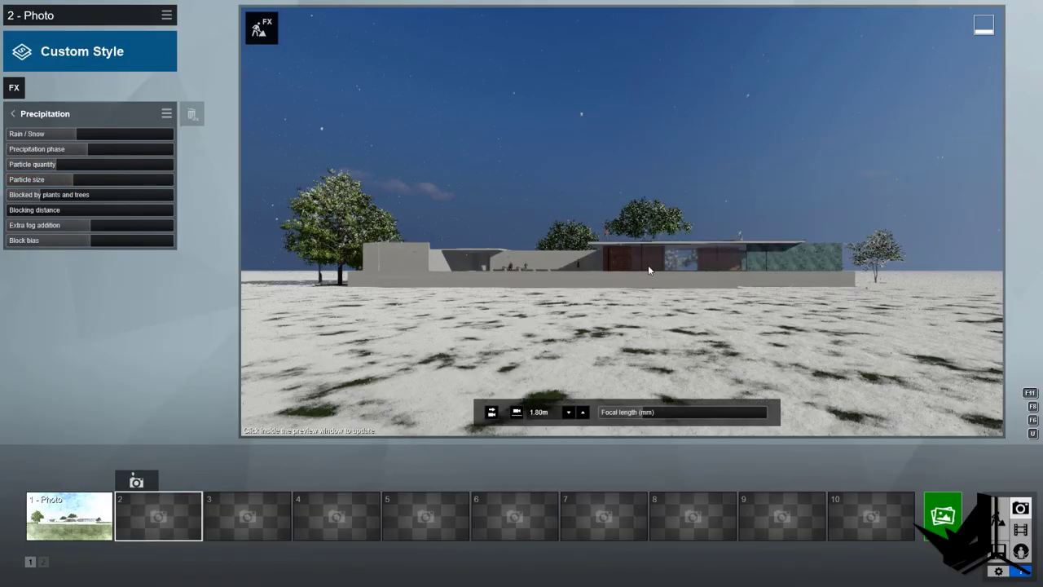
- Raise the precipitation effect's extra fog addition to nearly maximum and open the photo render options
drag(128, 225, 222, 229)
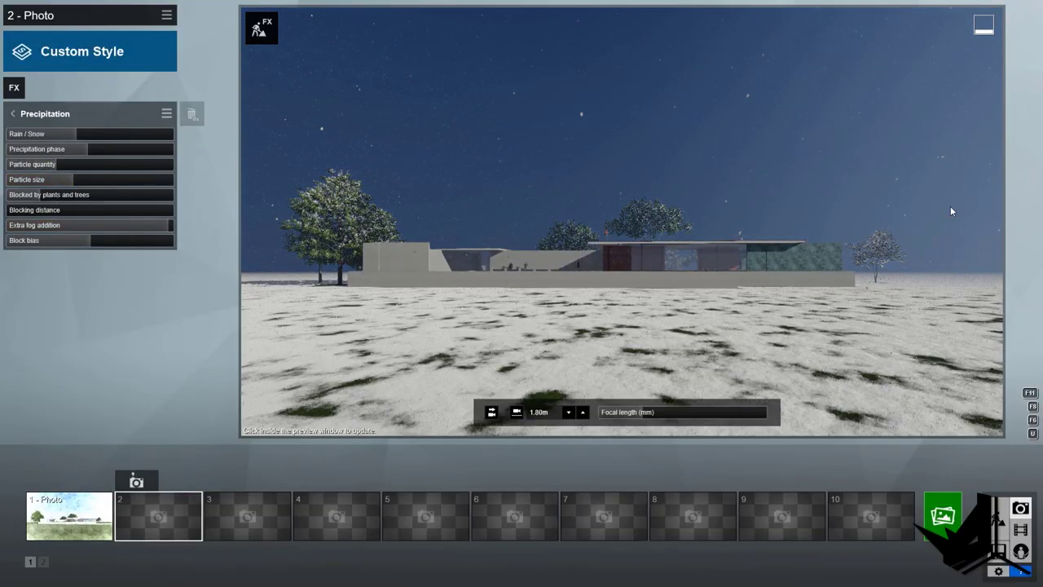
click(943, 520)
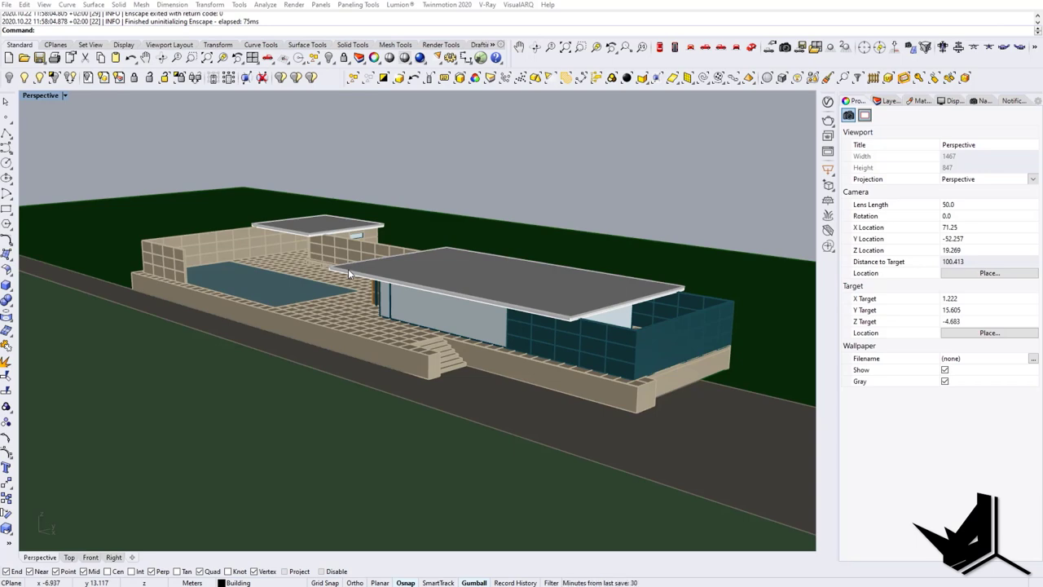
- In Rhino, show the model's layer list and collapse the Walls, Roof, Pool and Surroundings layer groups
right_drag(348, 274, 394, 303)
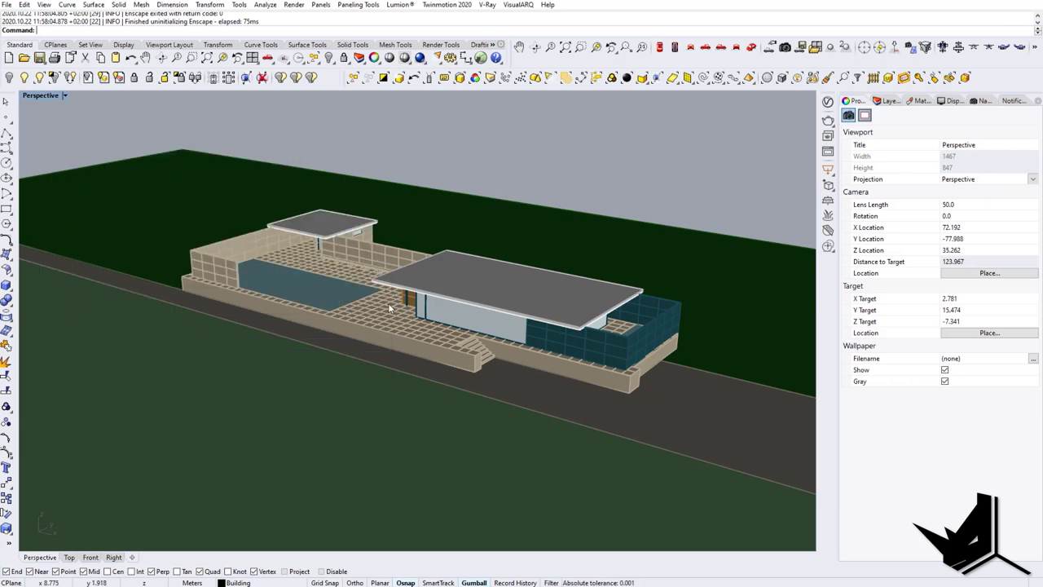
shift+right_drag(501, 323, 458, 330)
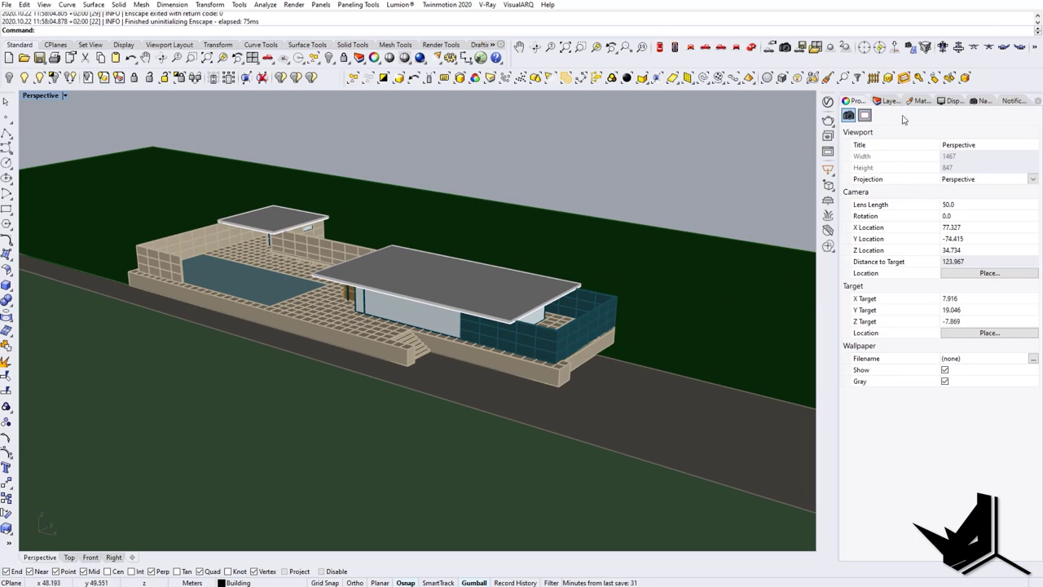
click(889, 101)
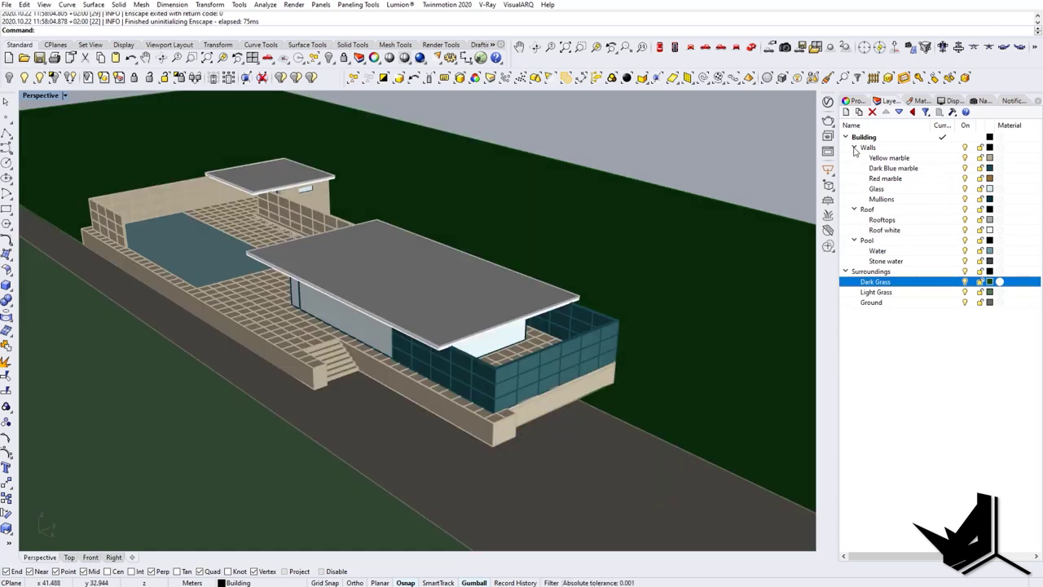
click(854, 148)
click(854, 158)
click(854, 169)
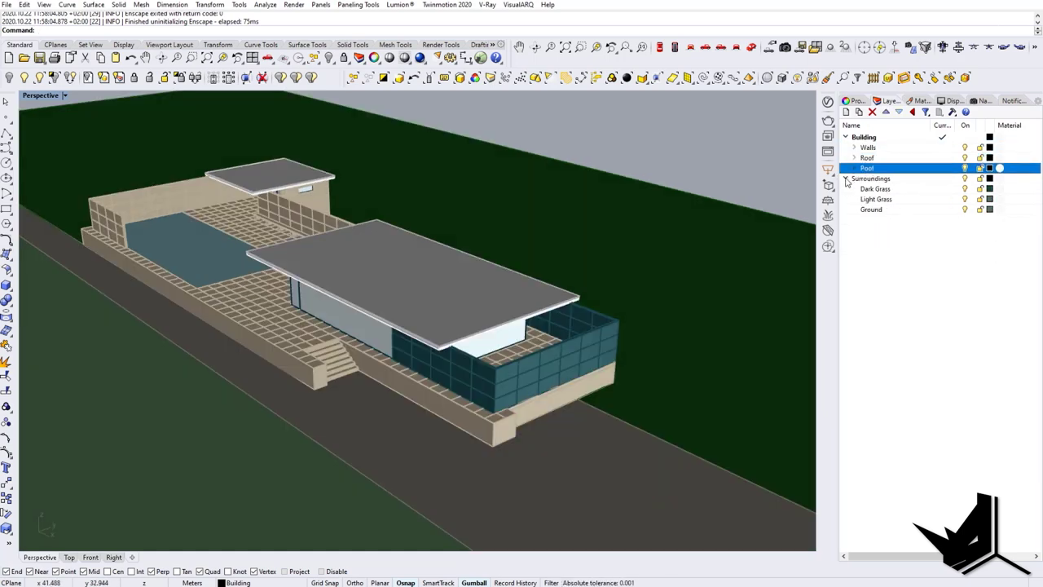
click(846, 179)
- Hide the Surroundings layer, restore it by making it the current layer, and toggle the Building layer off and on
click(965, 178)
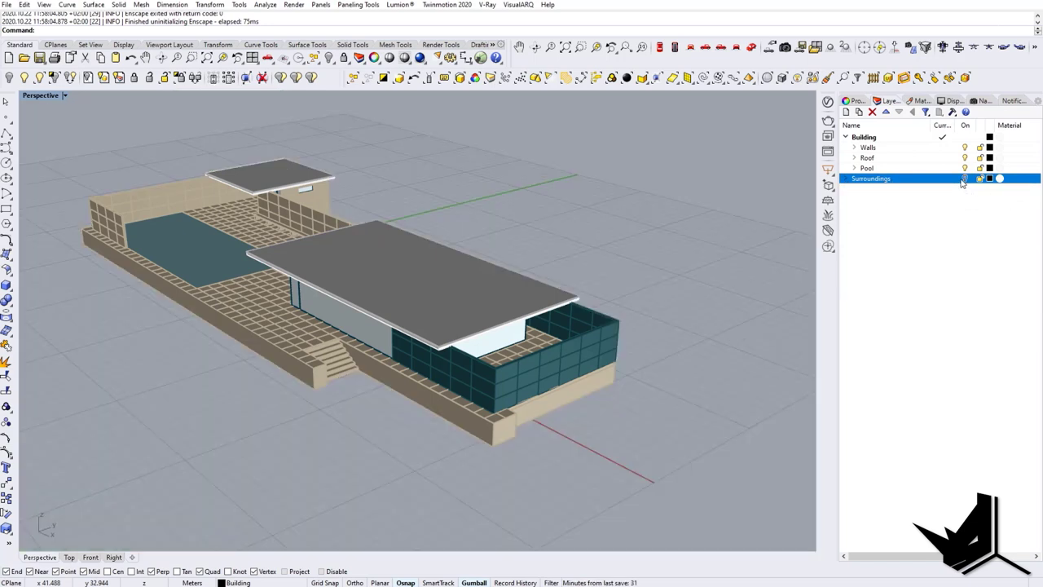
click(944, 178)
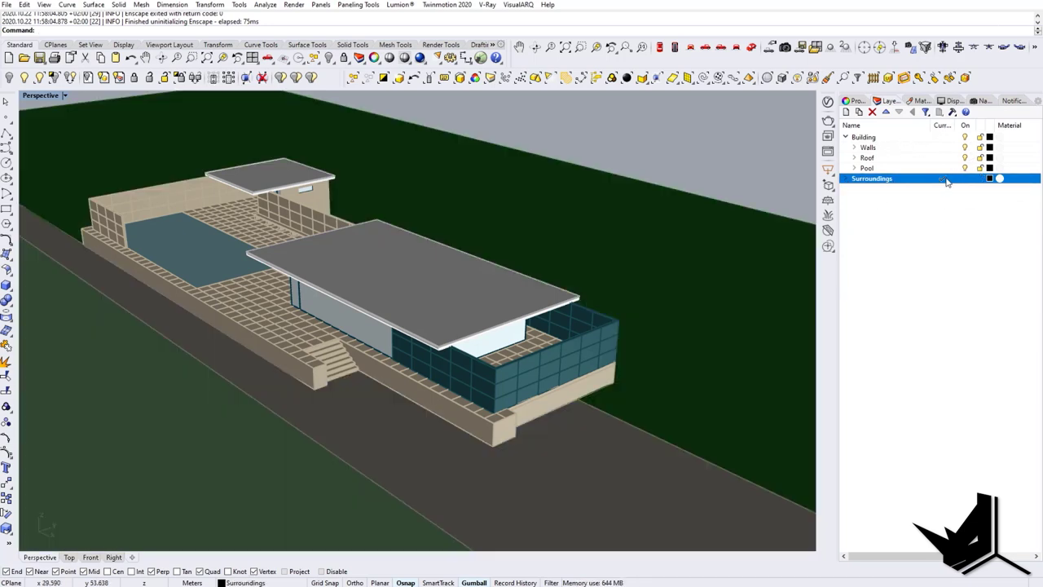
click(965, 137)
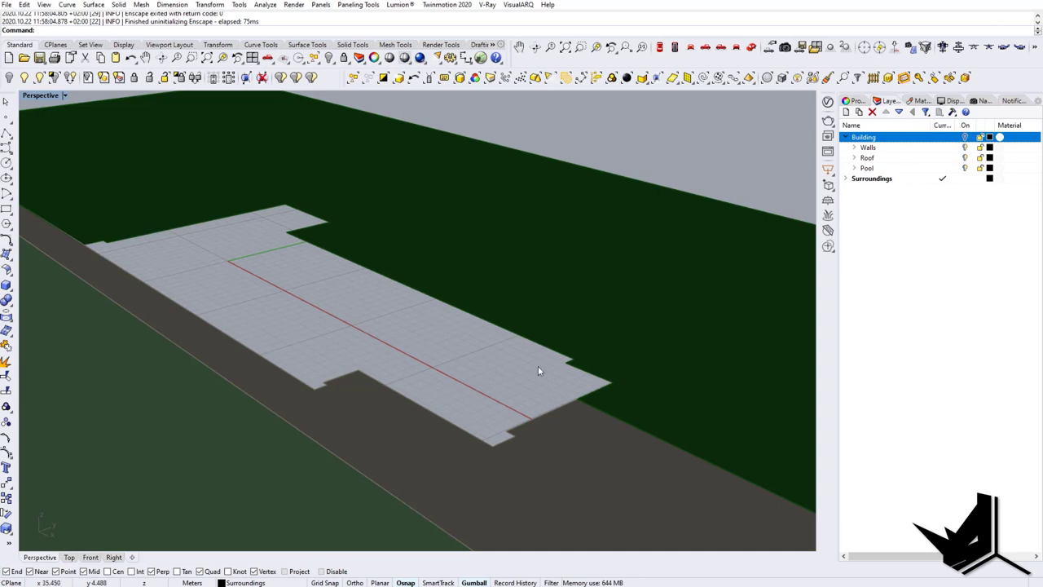
click(965, 136)
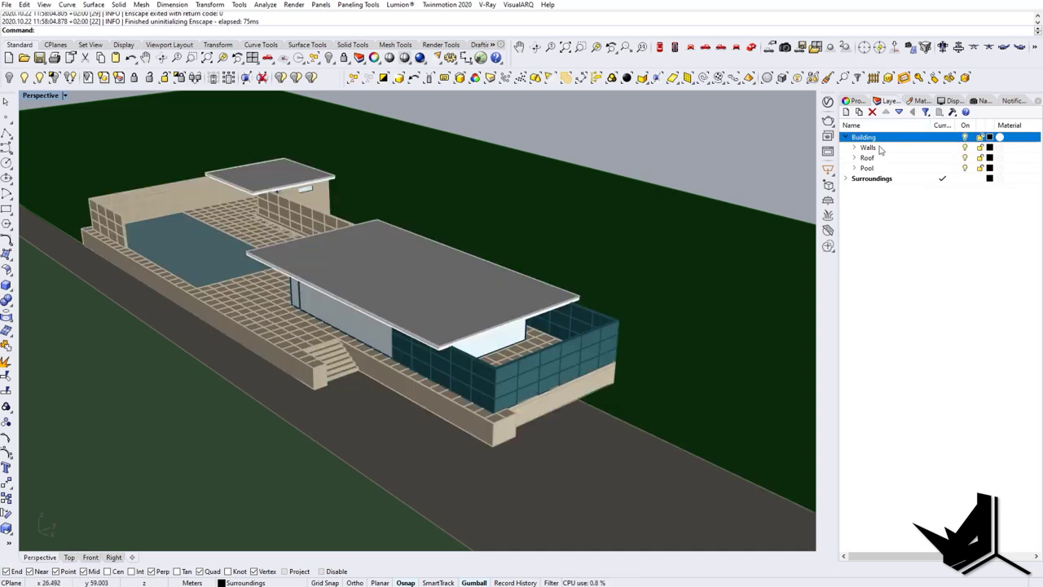
- Switch the Walls, Roof and Pool sublayers off and back on one by one to check their contents
click(854, 148)
click(854, 147)
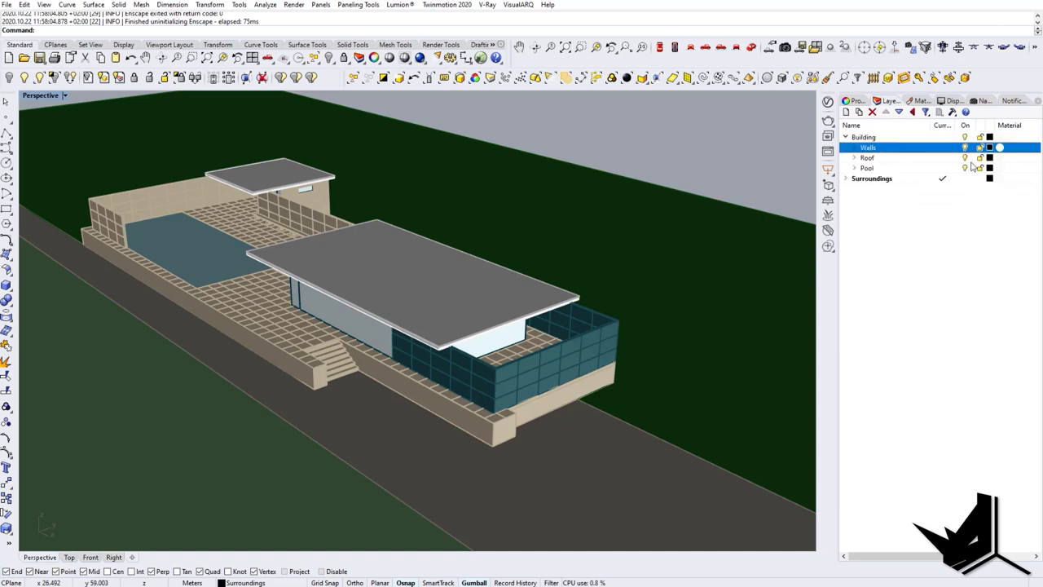
click(965, 147)
click(965, 148)
click(965, 158)
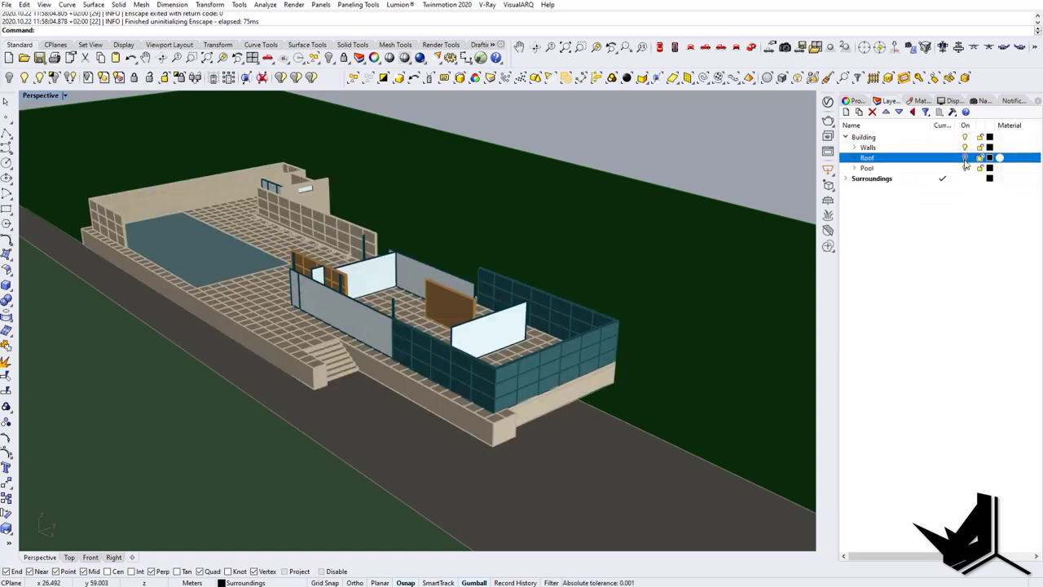
click(965, 158)
click(965, 167)
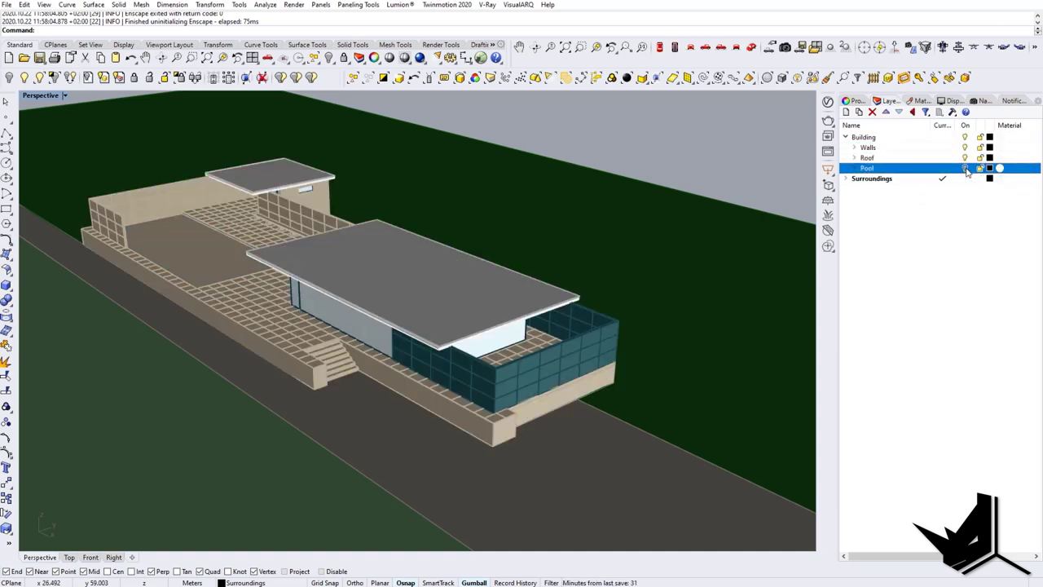
click(966, 168)
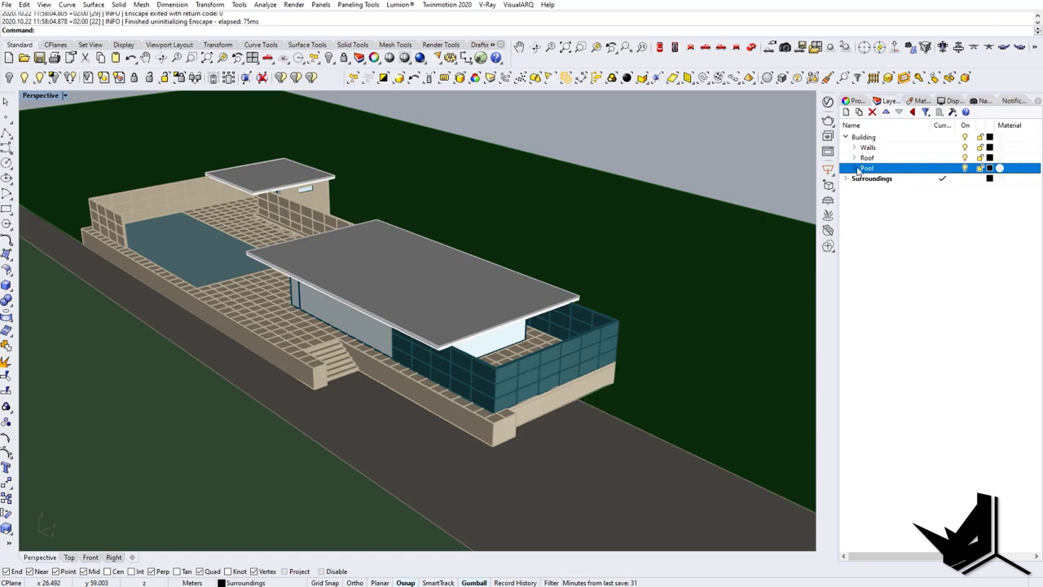
- Expand the Pool, Roof and Walls layer groups and examine their material sublayers against the pavilion model
click(855, 168)
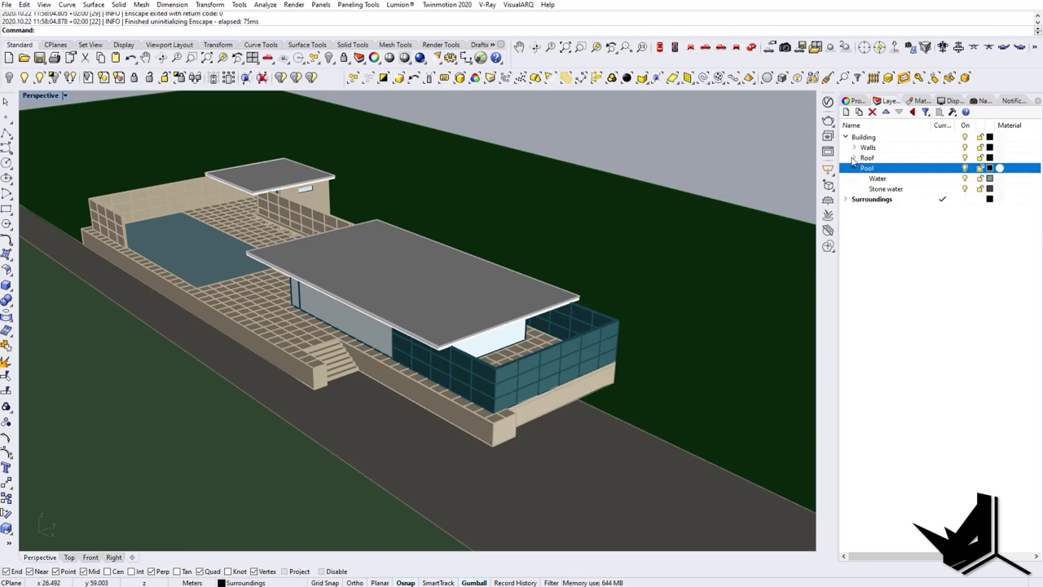
click(855, 157)
click(856, 147)
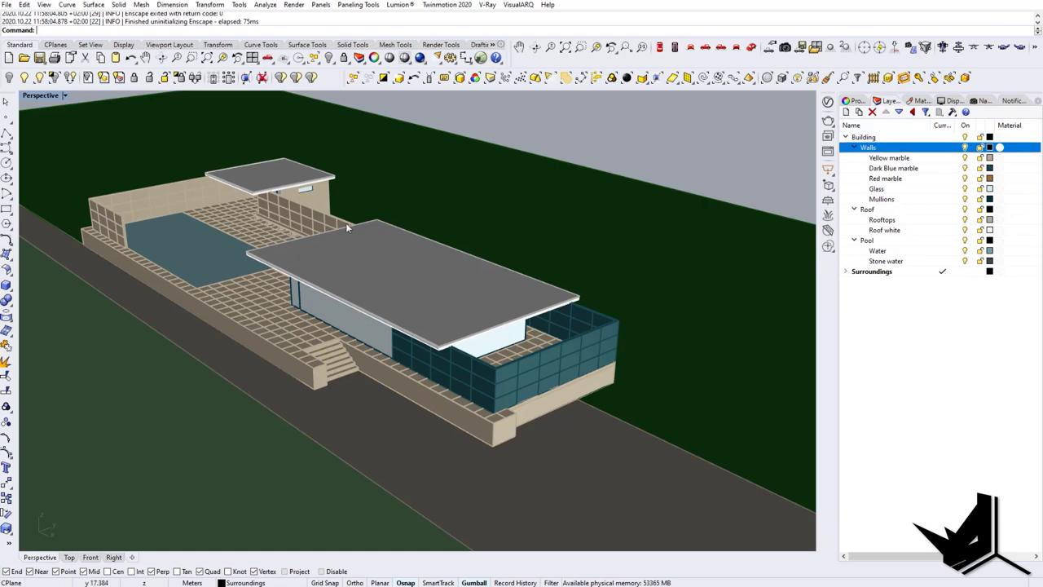
scroll(442, 252, up, 4)
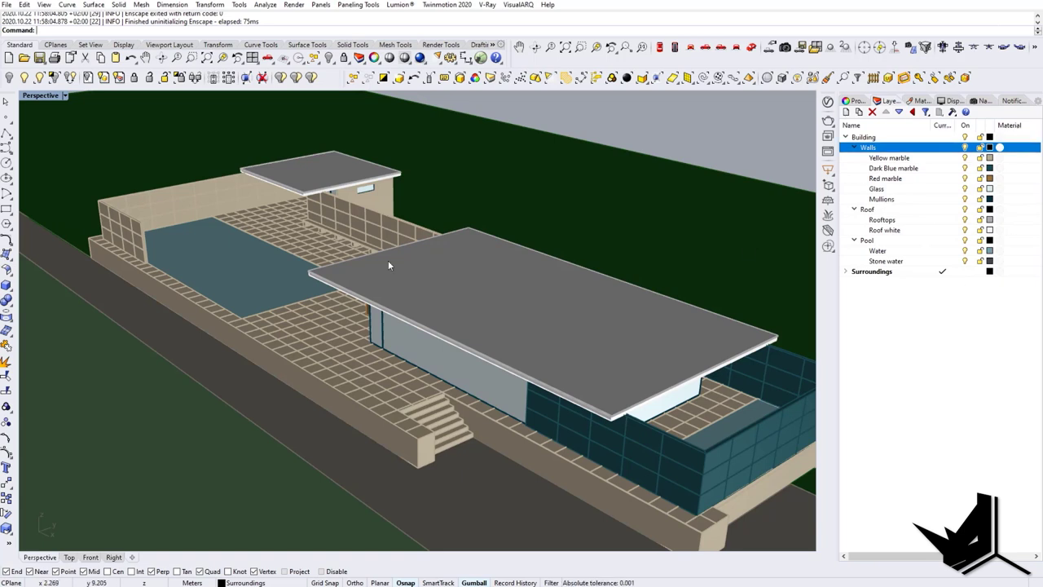
scroll(388, 260, down, 4)
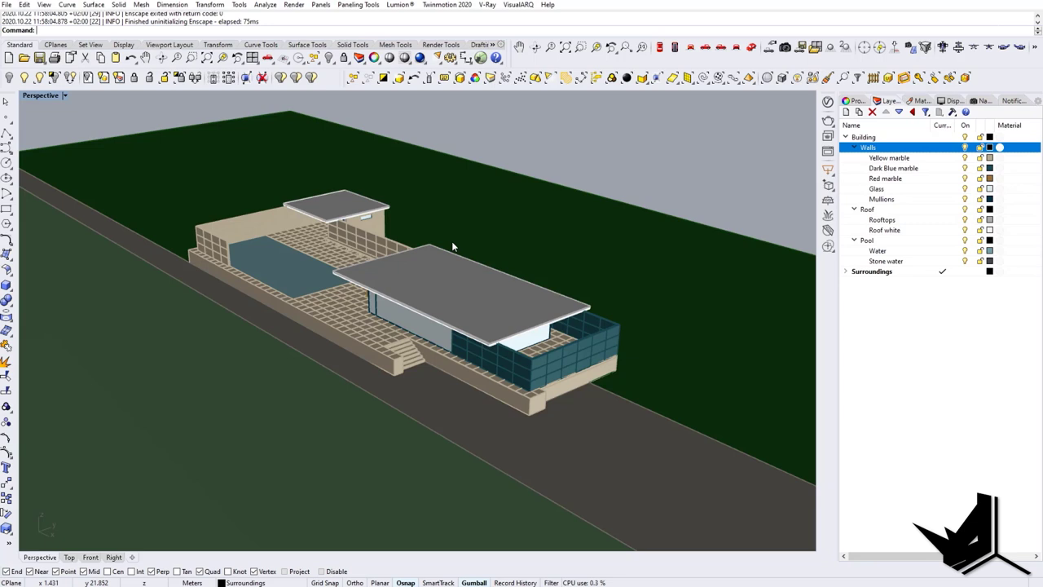
- Collapse the Walls, Roof and Pool groups and the parent Building layer
click(854, 147)
click(854, 157)
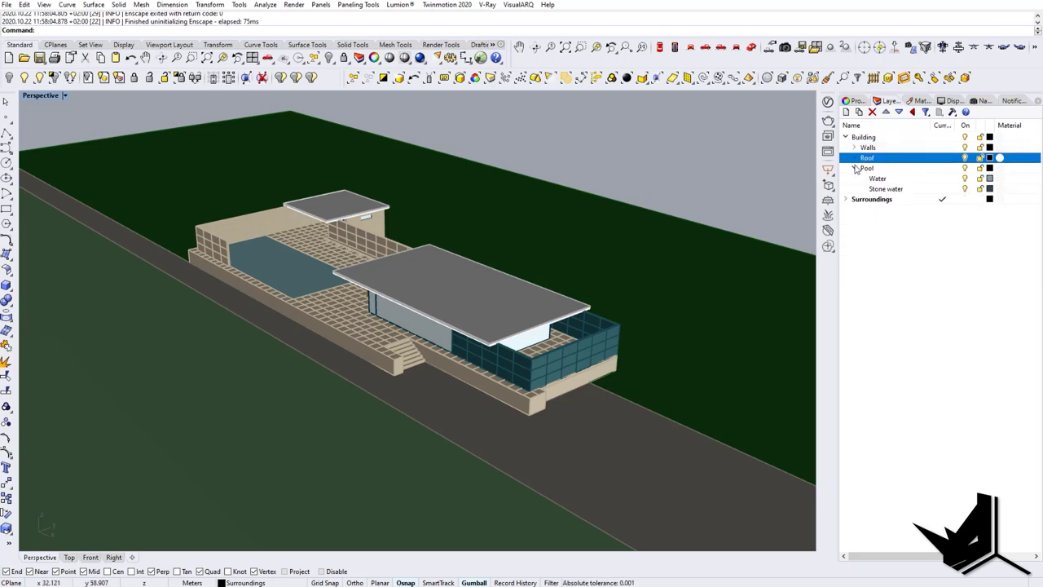
click(854, 168)
click(847, 137)
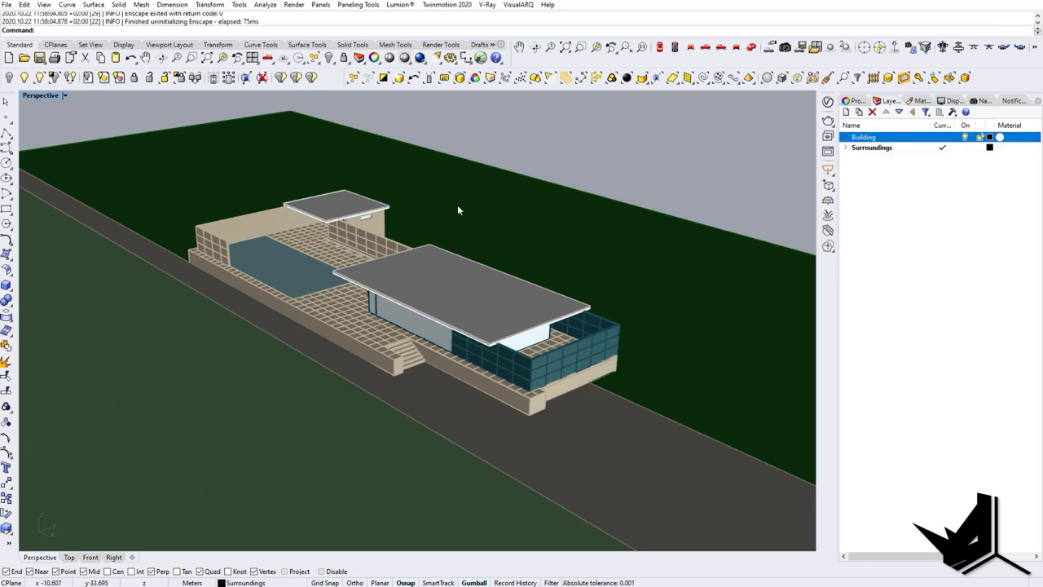
- Start LiveSync between the Rhino model and Lumion
right_drag(458, 204, 452, 193)
click(399, 5)
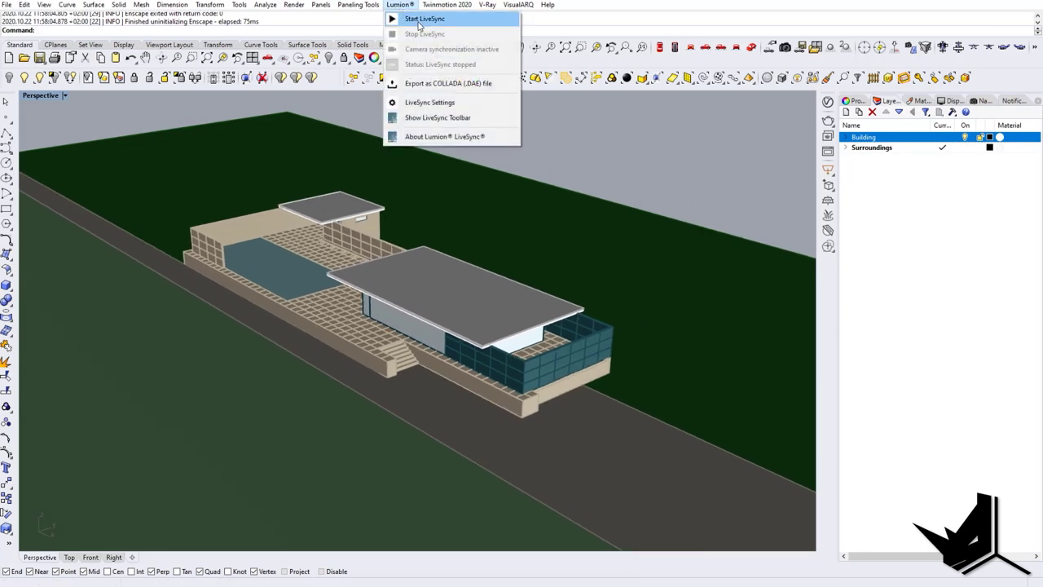
click(420, 20)
click(529, 326)
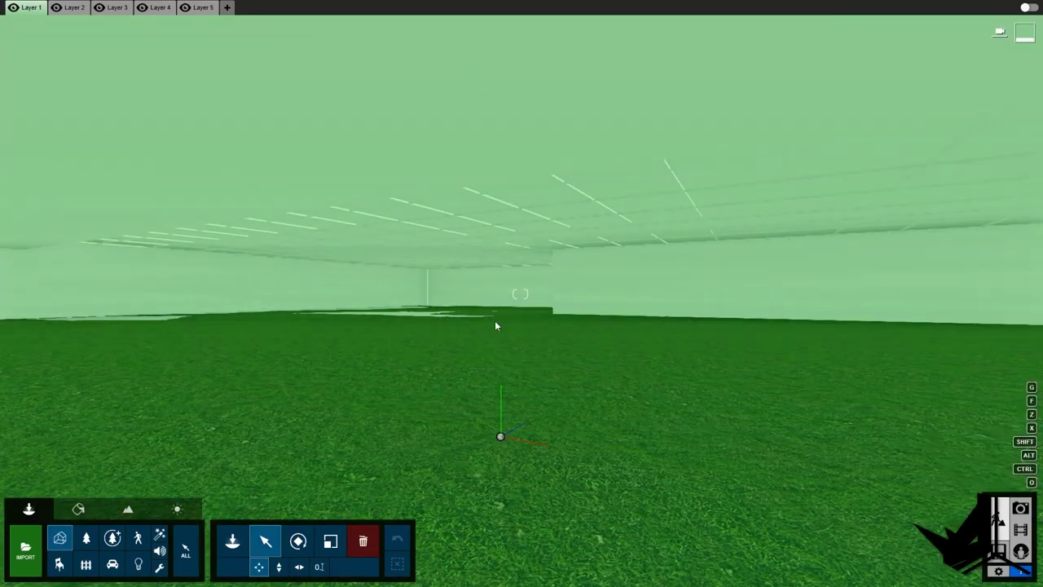
- Examine the synced pavilion and surrounding ground in Lumion from close up and from a distance
right_drag(495, 321, 491, 315)
scroll(490, 315, down, 10)
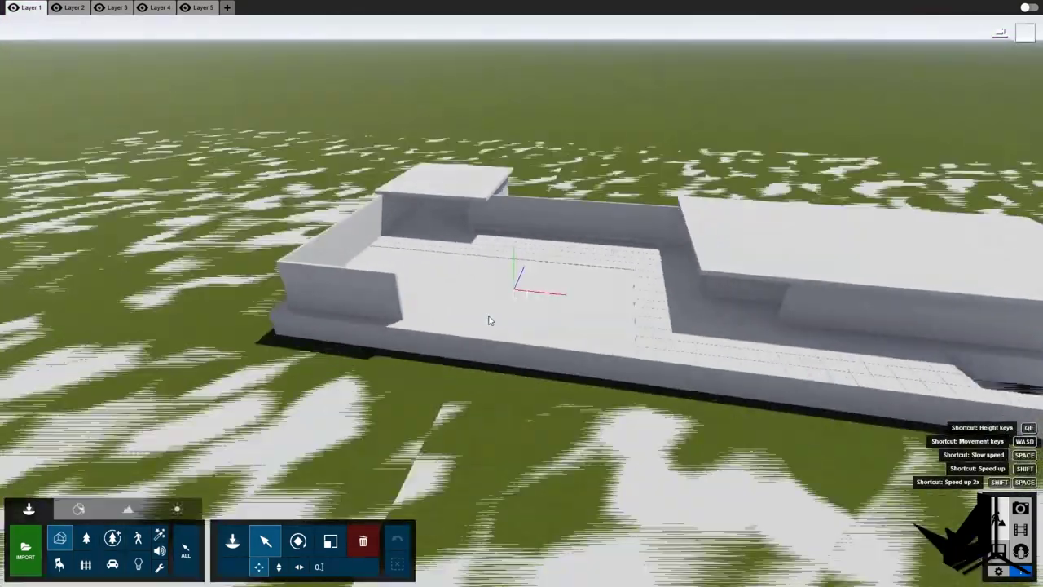
scroll(488, 316, down, 10)
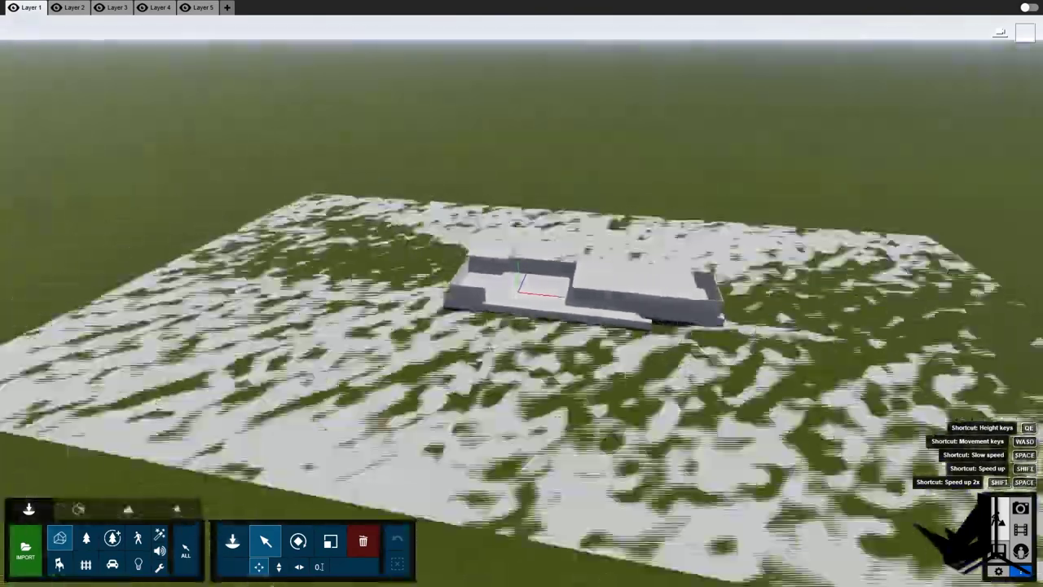
right_drag(488, 313, 446, 345)
scroll(505, 319, up, 6)
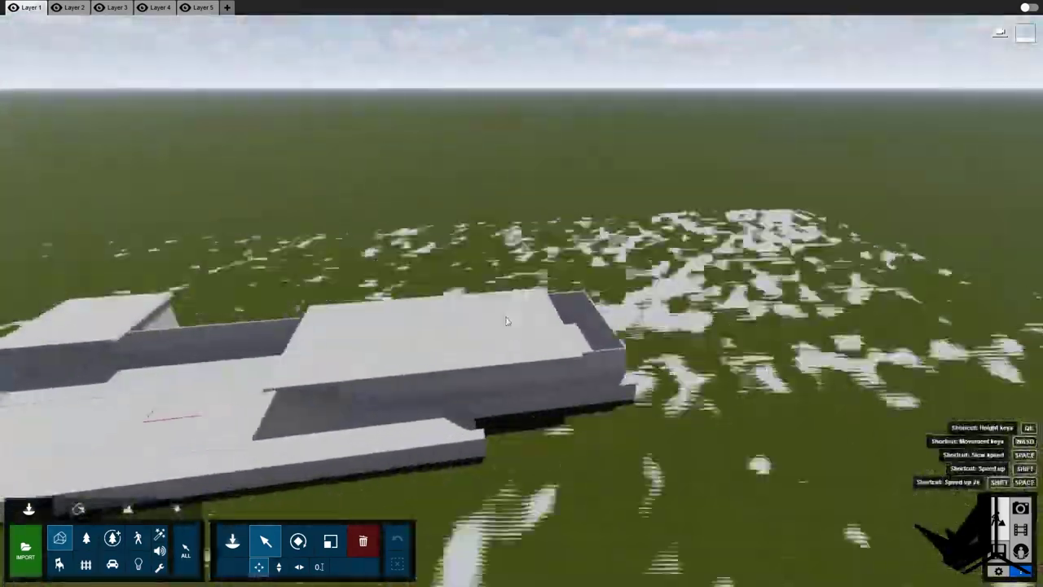
right_drag(506, 321, 507, 321)
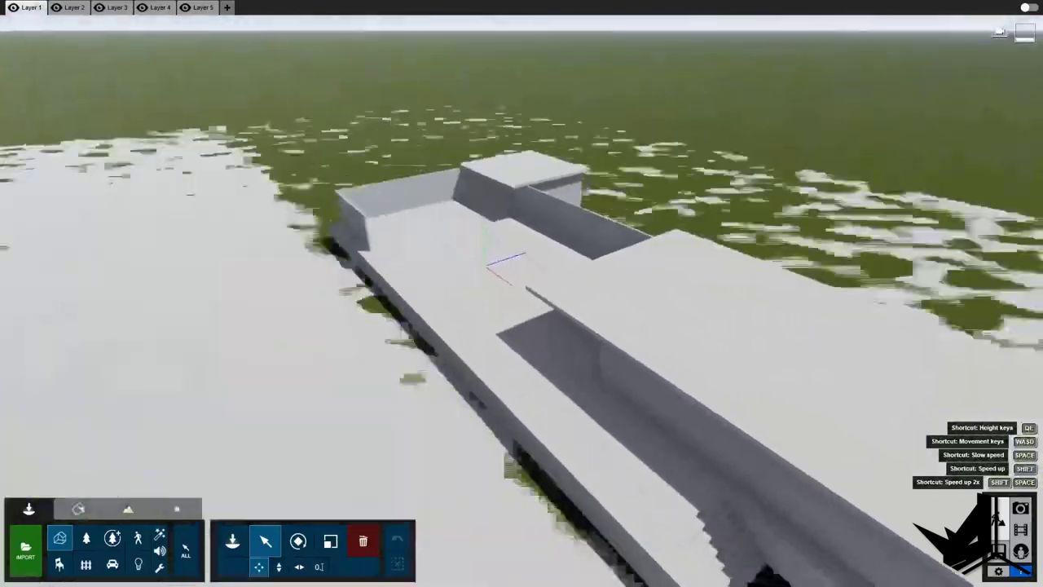
right_drag(619, 367, 668, 350)
scroll(626, 341, down, 8)
scroll(633, 334, down, 2)
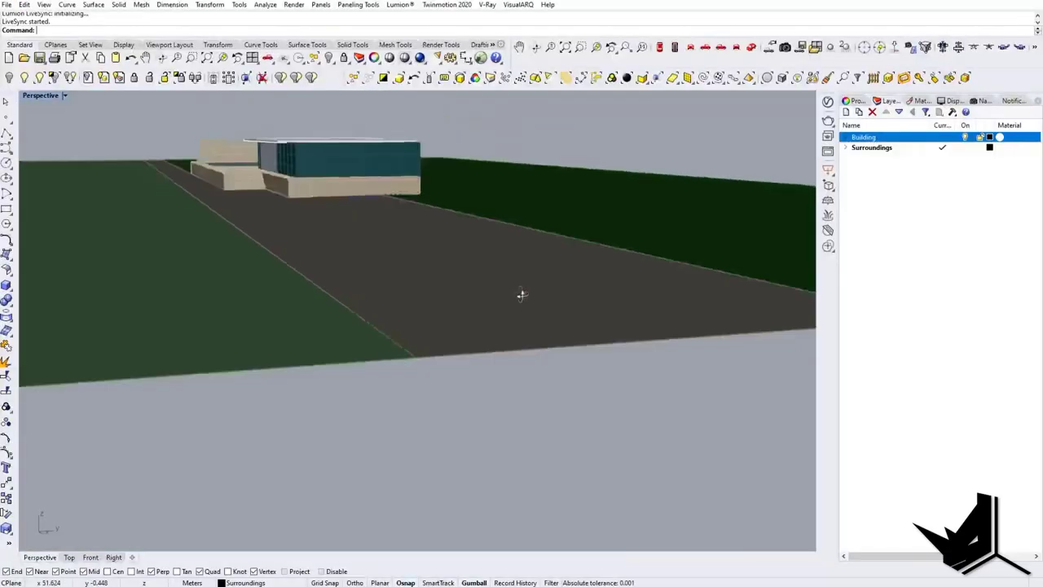
- Compare the site's ground surfaces in Rhino and Lumion, checking how they overlap the Lumion terrain
right_drag(522, 295, 509, 243)
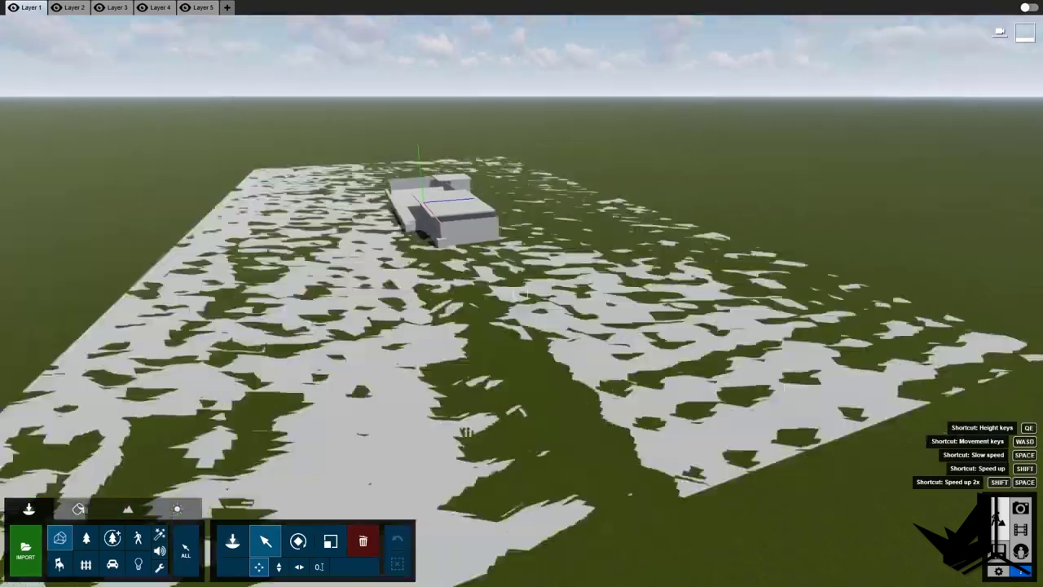
right_drag(447, 232, 480, 263)
key(s)
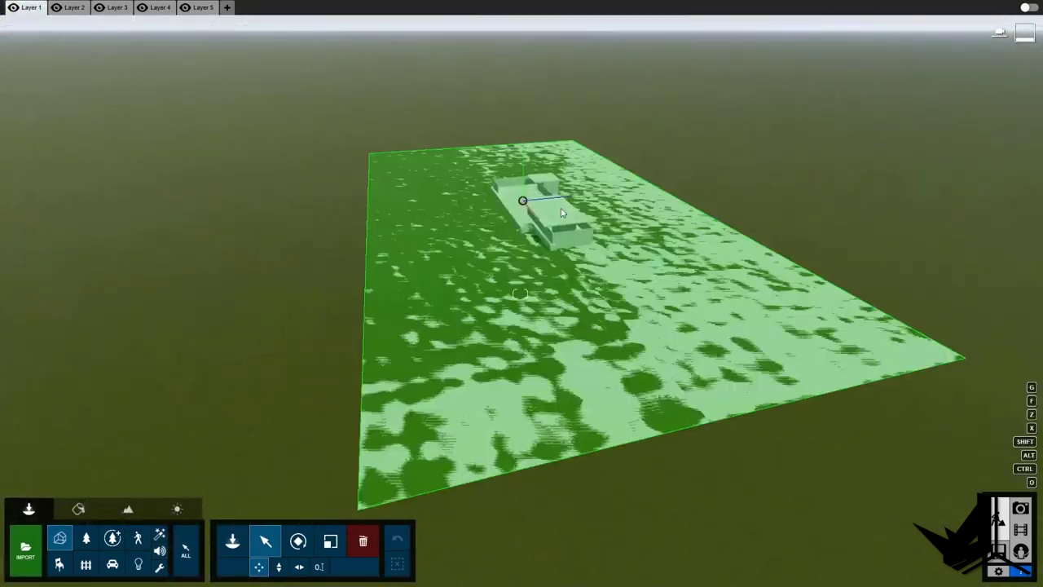
key(w)
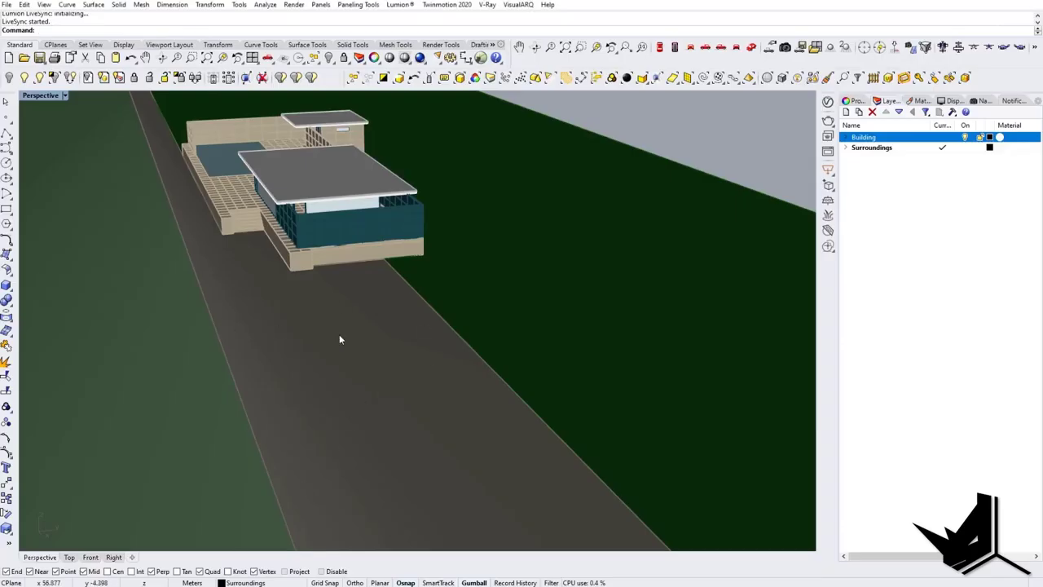
scroll(341, 339, down, 8)
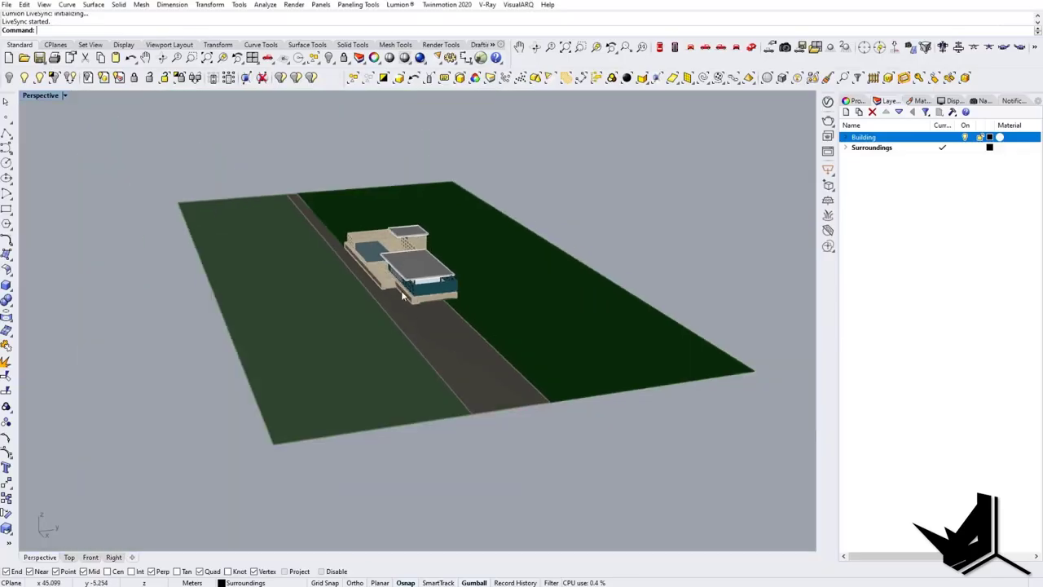
right_drag(404, 297, 415, 398)
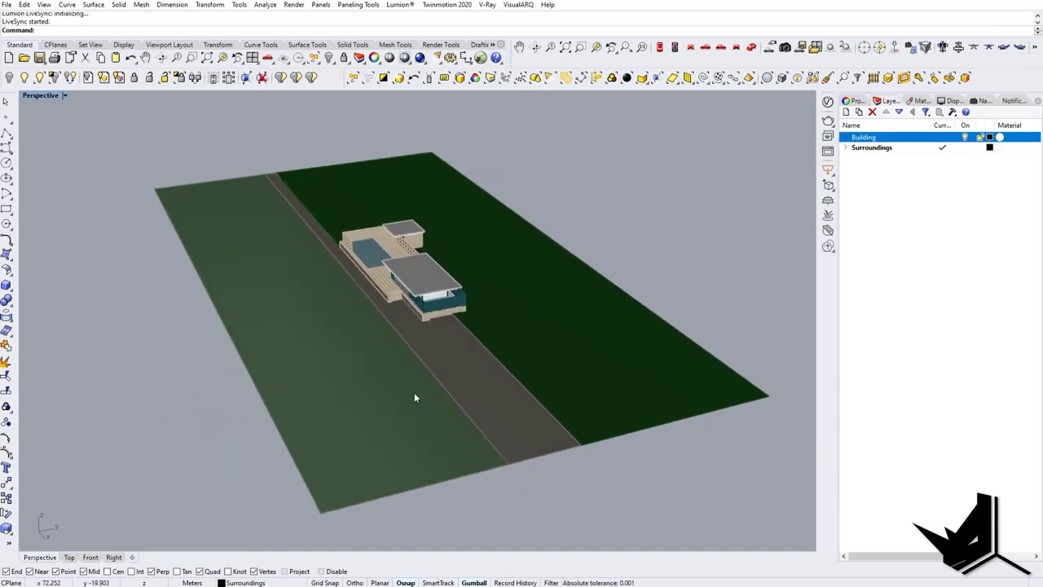
right_drag(299, 202, 377, 482)
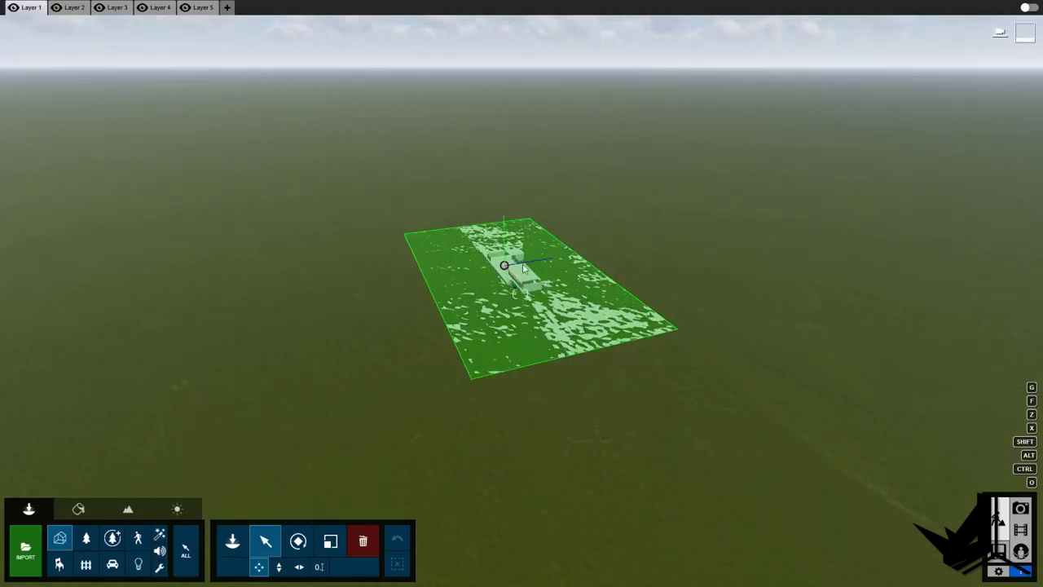
key(w)
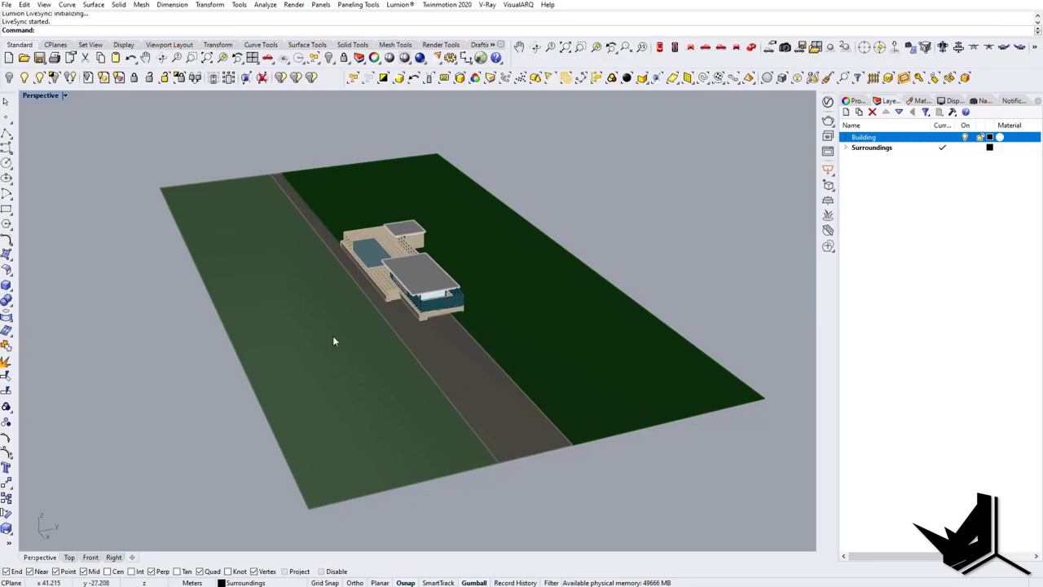
- Delete the light grass ground surface on the far side of the road from the pavilion
click(334, 341)
right_drag(384, 326, 352, 330)
right_drag(346, 327, 346, 324)
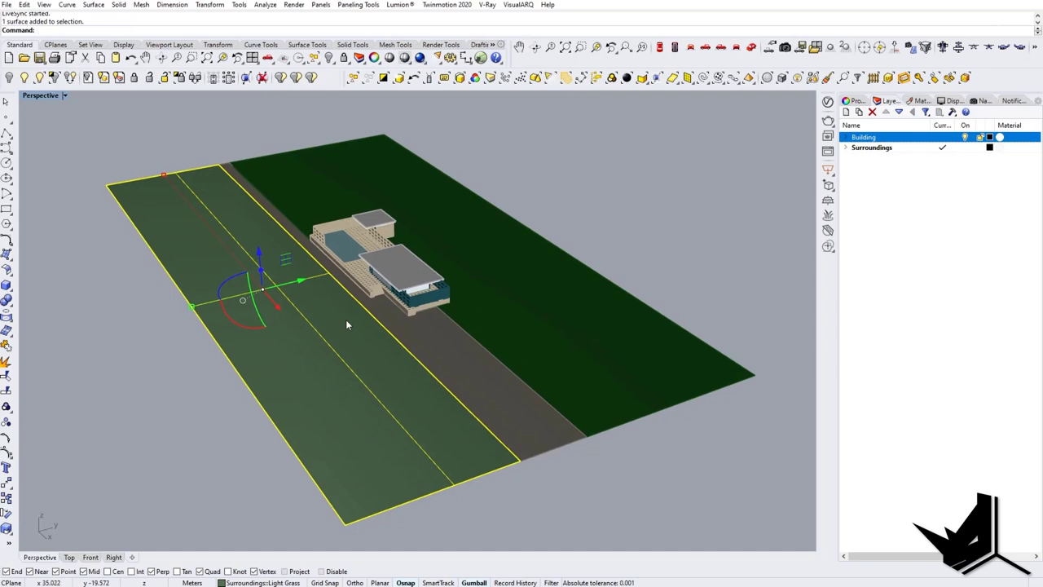
key(Delete)
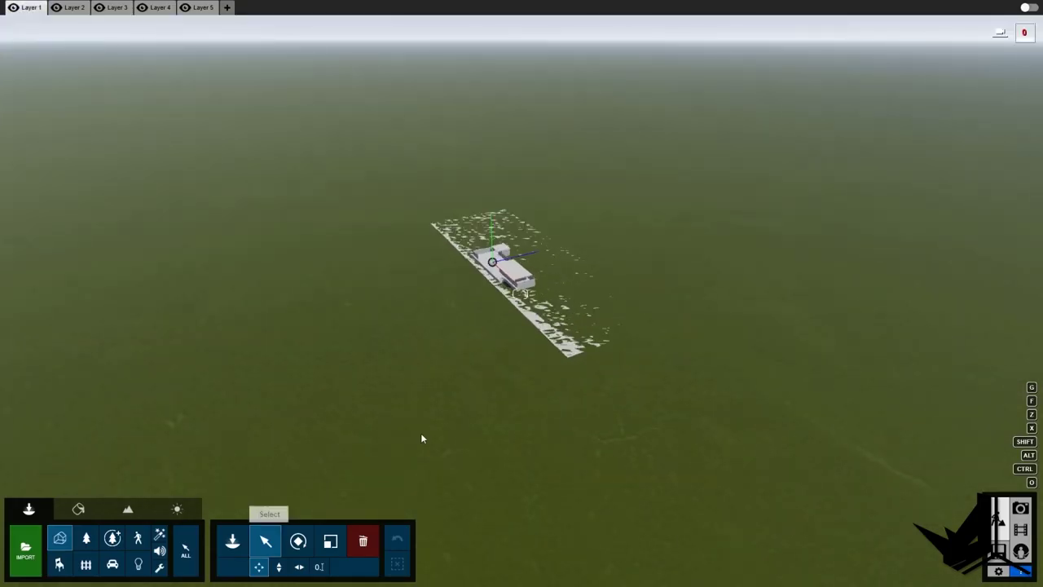
- Examine the synced ground and the pavilion in Lumion from a distance and from close up
click(533, 276)
key(w)
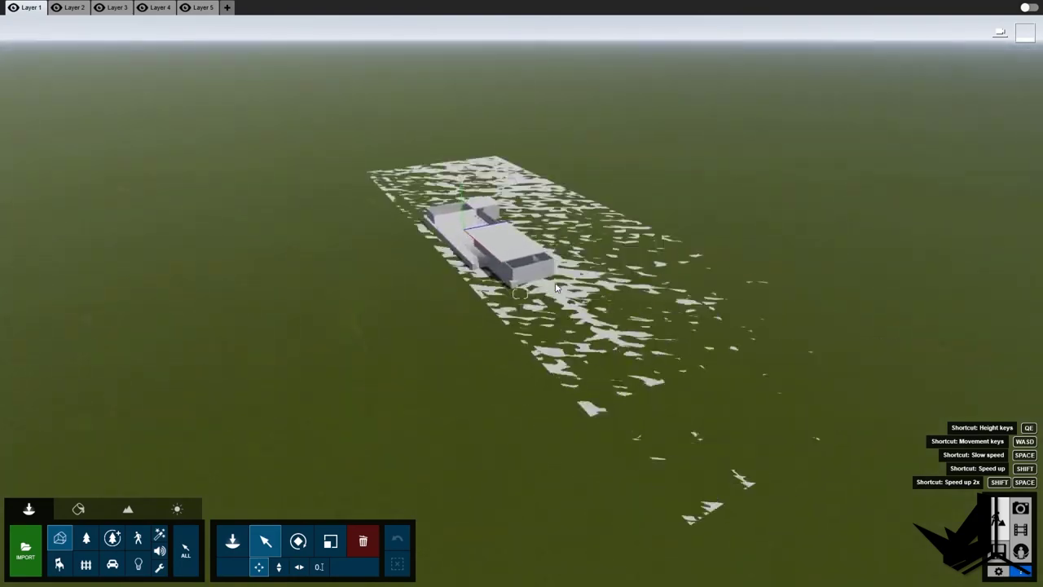
right_drag(556, 288, 504, 279)
key(w)
key(w)
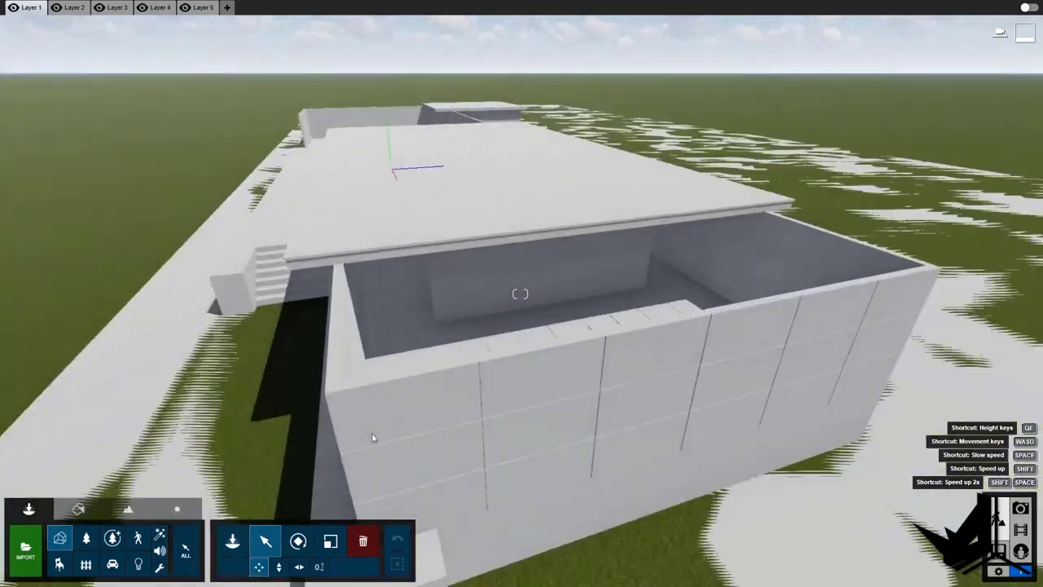
key(s)
right_drag(471, 342, 477, 328)
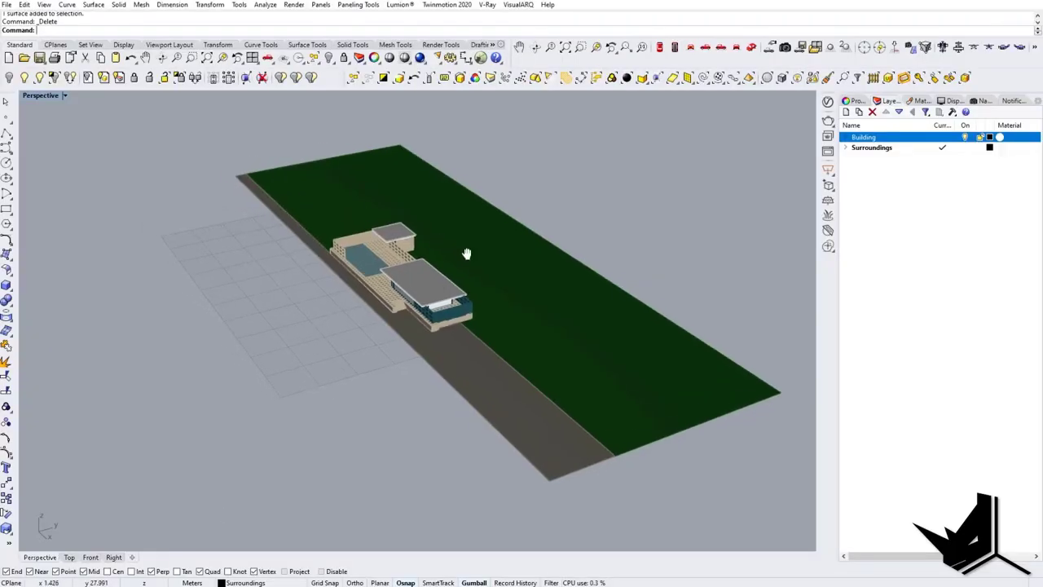
- In Rhino, copy the entire pavilion sideways onto the dark green ground, using a point on its base as the reference
right_drag(467, 253, 447, 267)
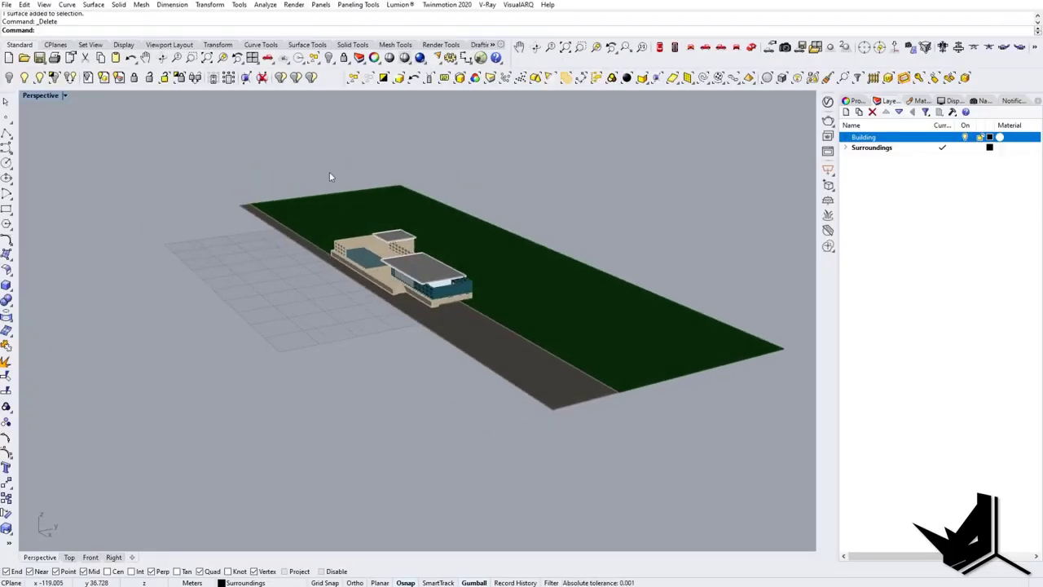
drag(315, 158, 494, 339)
scroll(426, 249, up, 10)
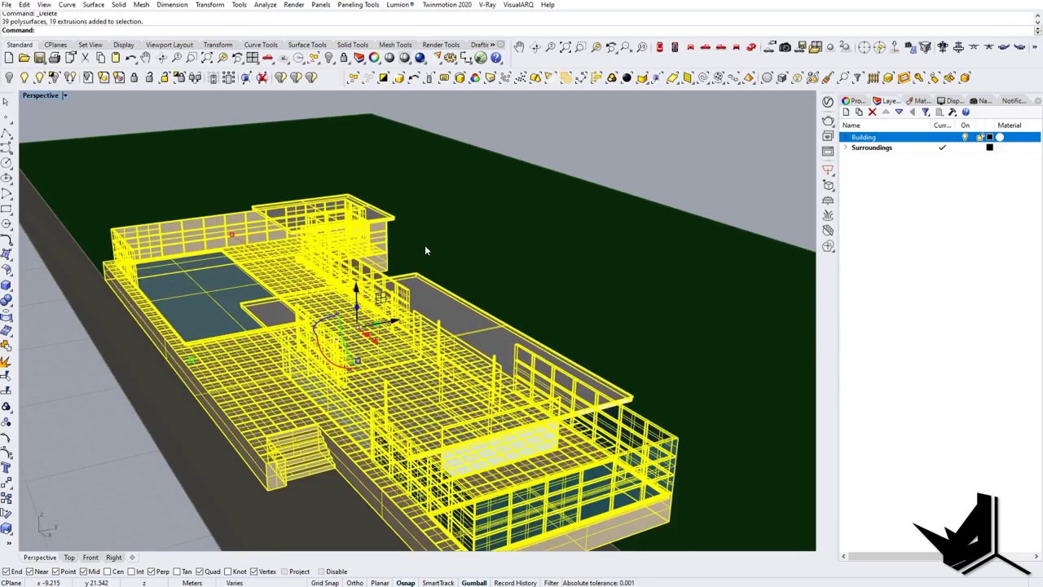
scroll(420, 251, down, 6)
right_drag(395, 253, 386, 239)
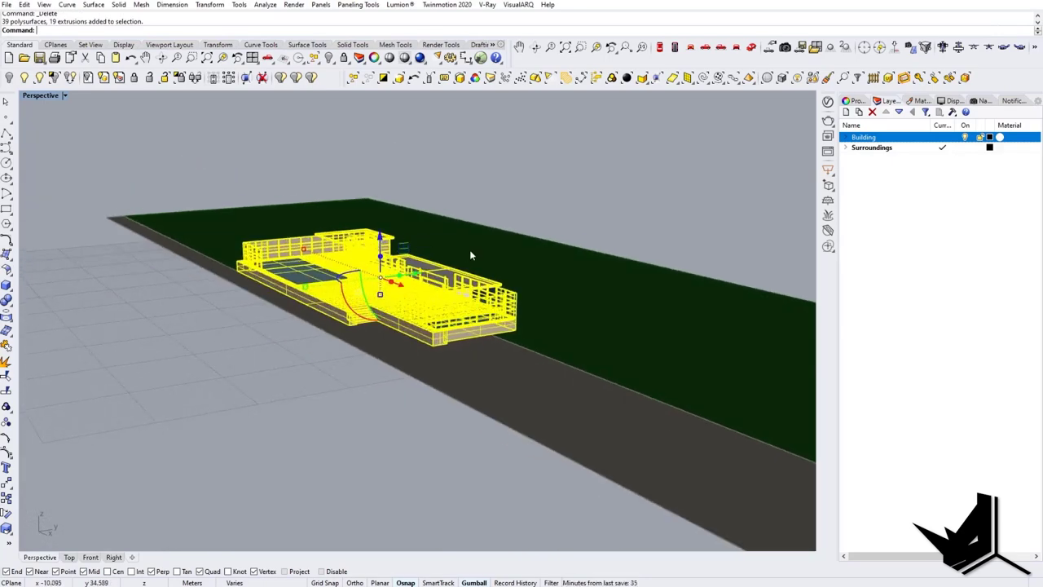
text(copy)
key(Return)
scroll(523, 326, up, 4)
click(511, 333)
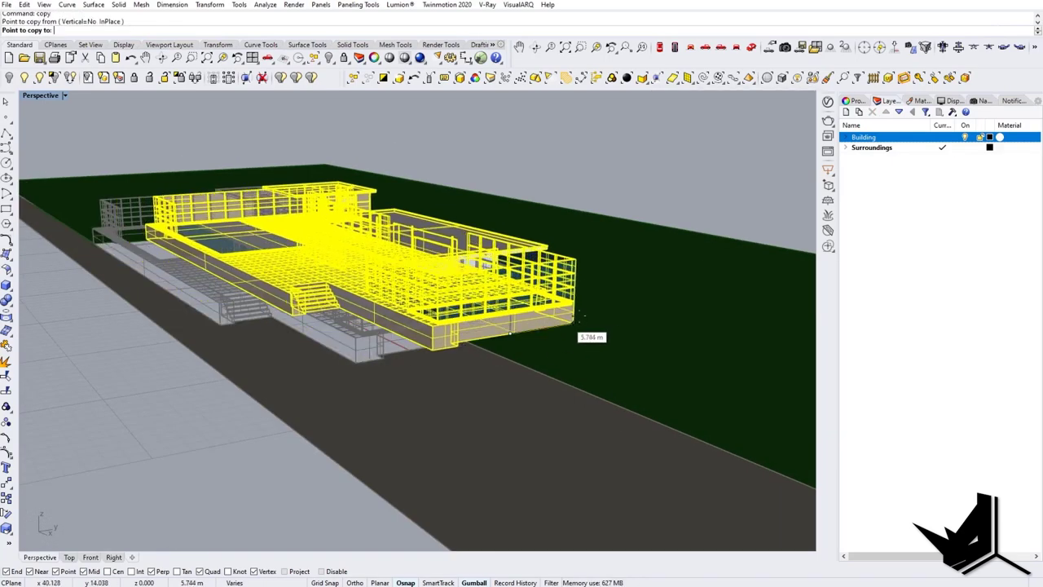
click(733, 299)
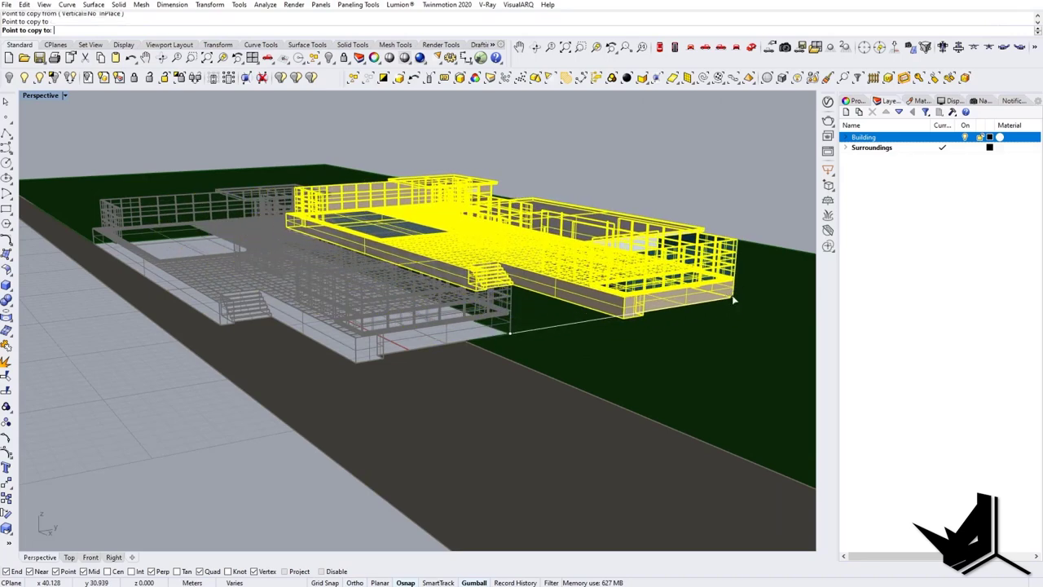
key(Escape)
scroll(624, 346, down, 5)
mouse_move(582, 330)
right_down()
mouse_move(556, 345)
mouse_move(560, 388)
mouse_move(450, 367)
mouse_move(436, 342)
right_up()
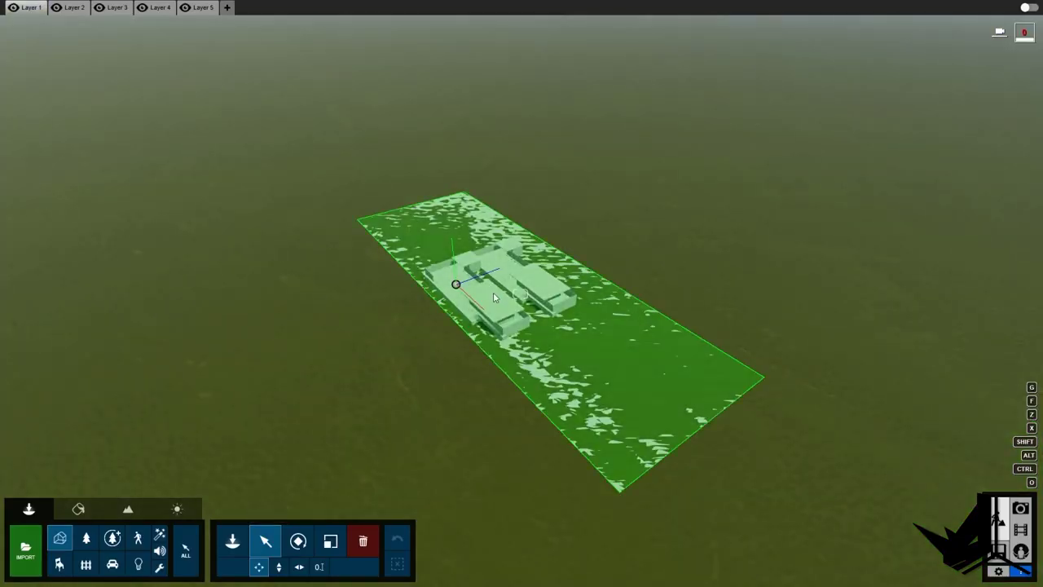
- Inspect both synced pavilions in Lumion from close up and from farther away
key(w)
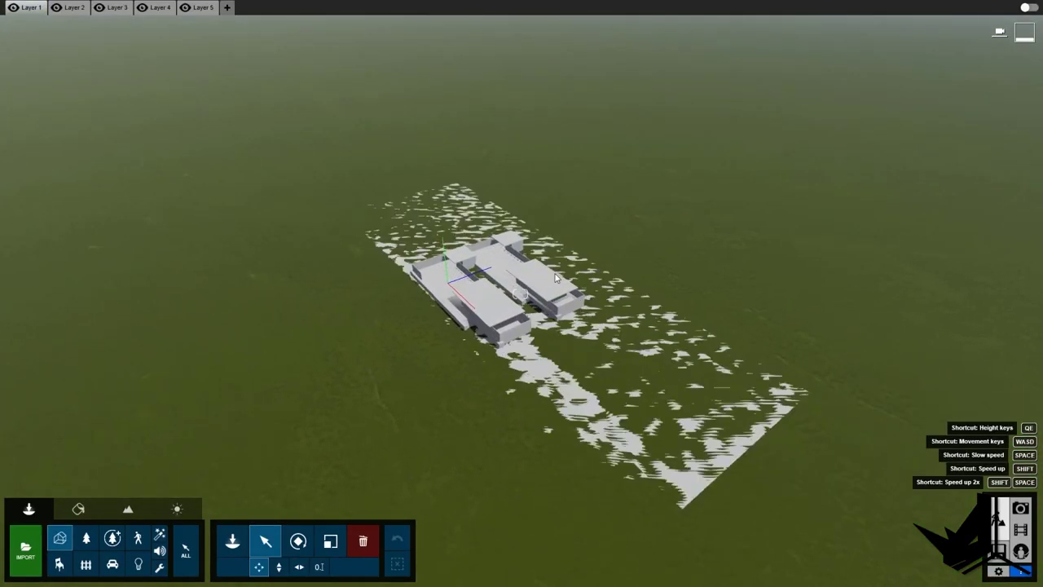
key(w)
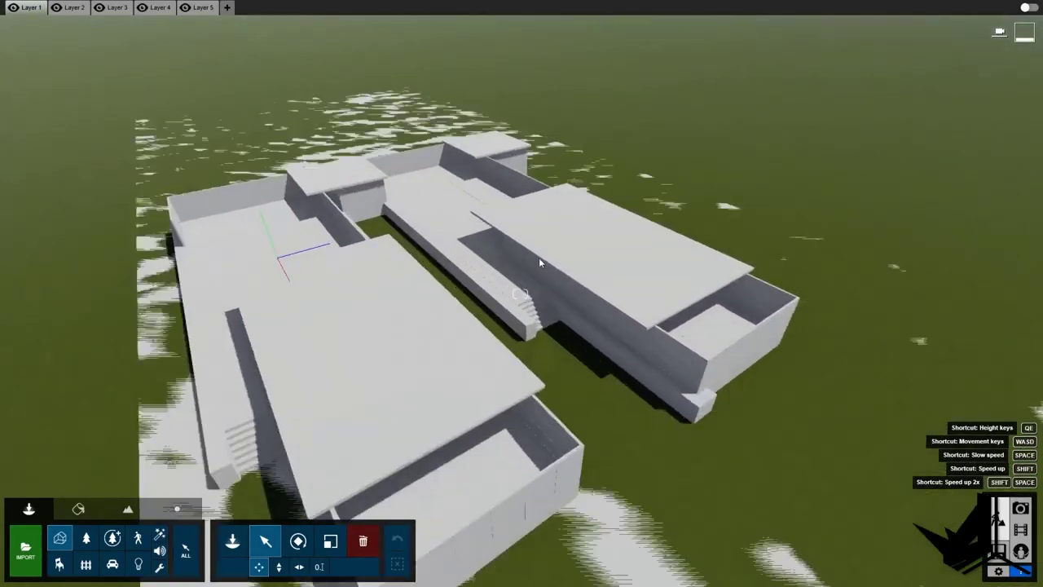
key(s)
scroll(511, 303, down, 5)
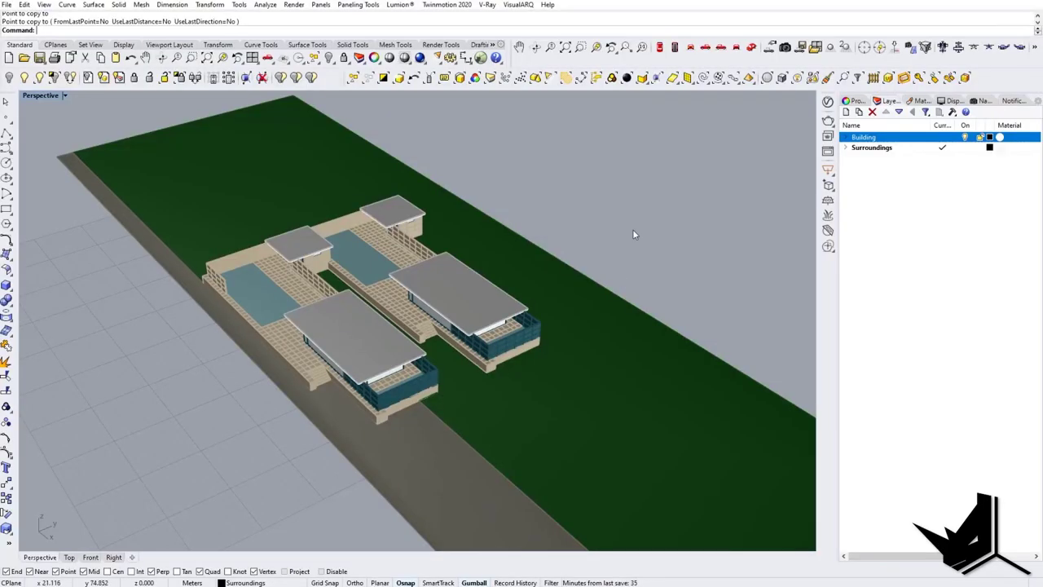
- Undo the pavilion copy in Rhino
key(ctrl+z)
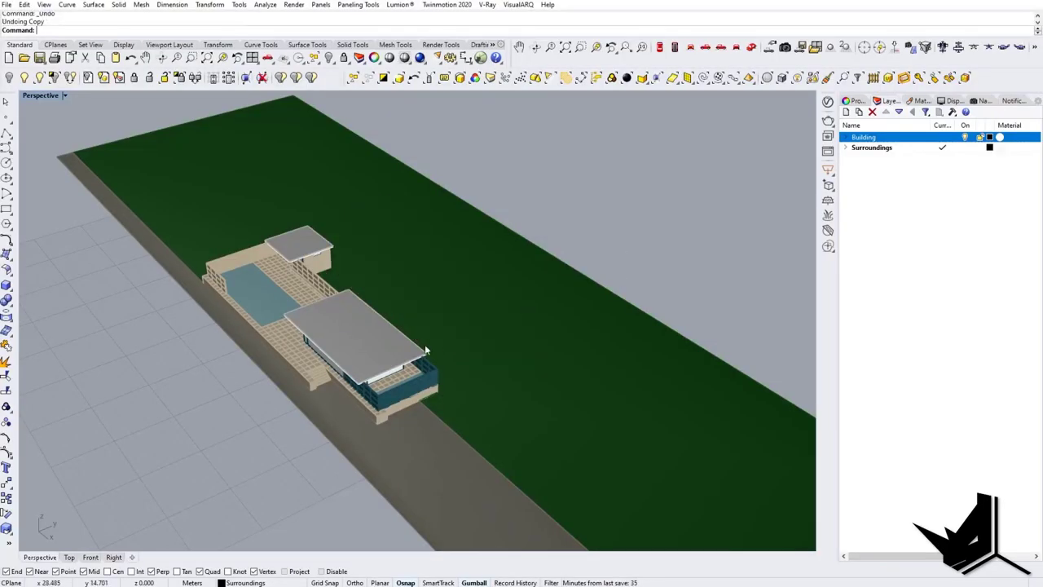
scroll(477, 344, up, 2)
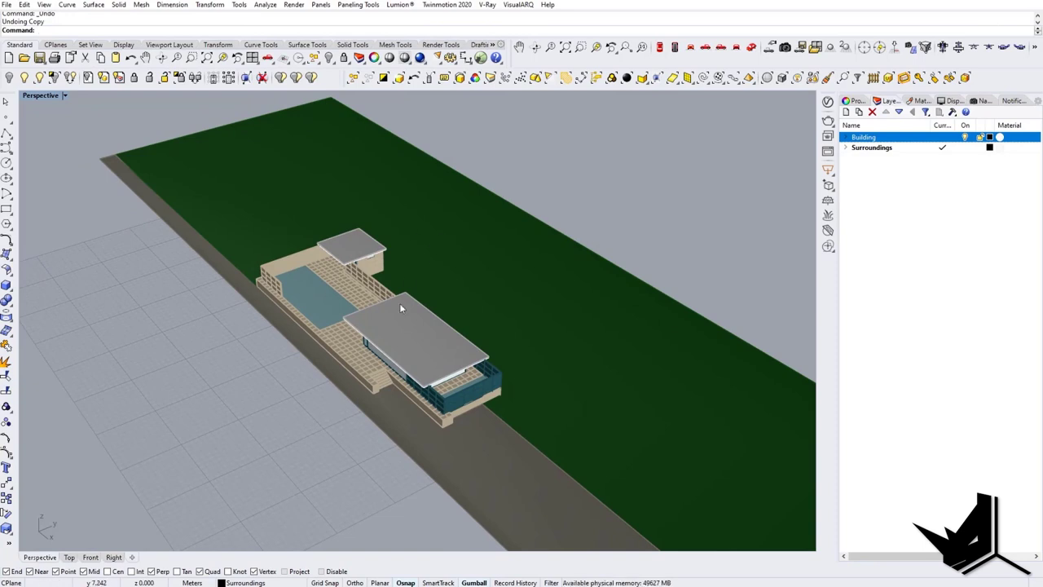
scroll(400, 352, up, 8)
scroll(408, 363, down, 2)
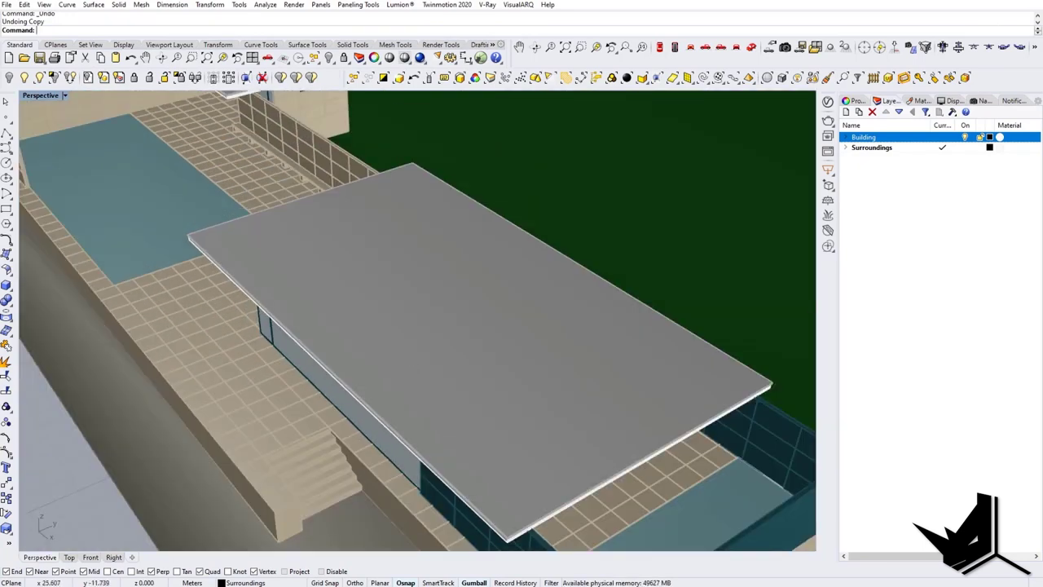
scroll(408, 326, down, 2)
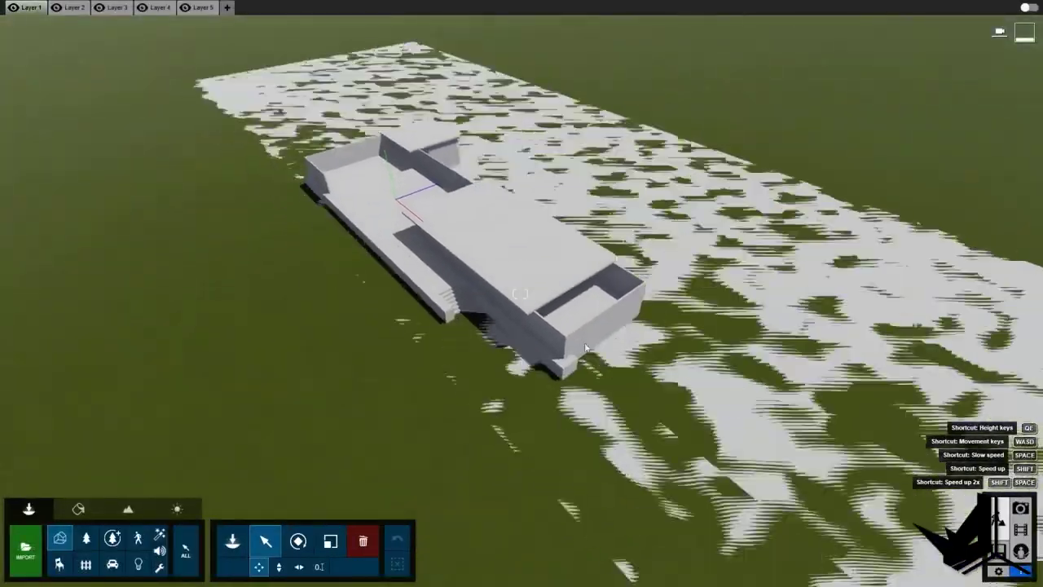
- In Lumion, place the Cut landscape cutter from the Utilities library on the terrain beside the site's far end
click(516, 349)
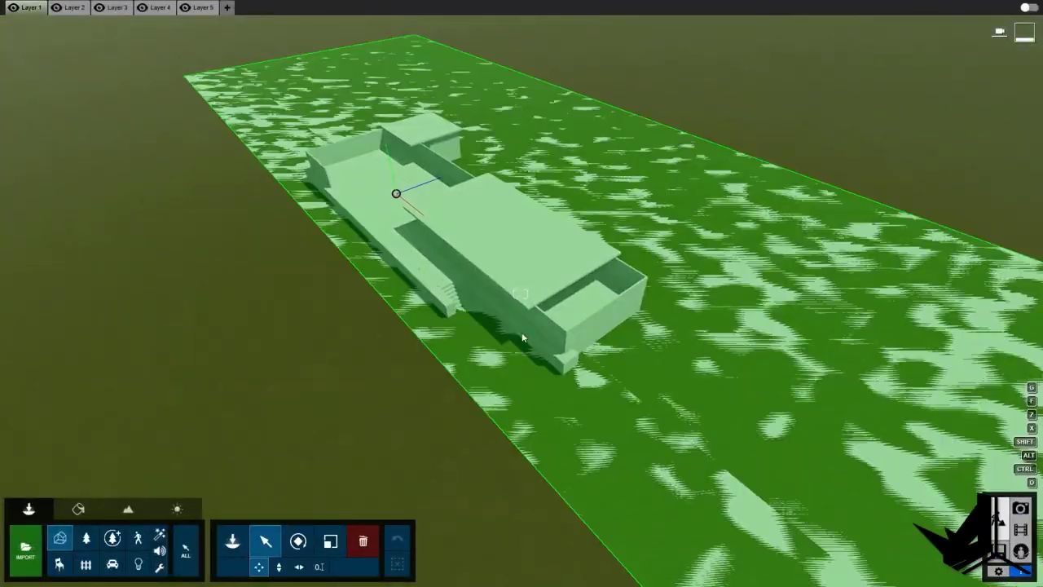
mouse_move(523, 337)
right_down()
mouse_move(490, 304)
mouse_move(524, 322)
right_up()
key(s)
right_drag(398, 152, 416, 168)
key(s)
key(w)
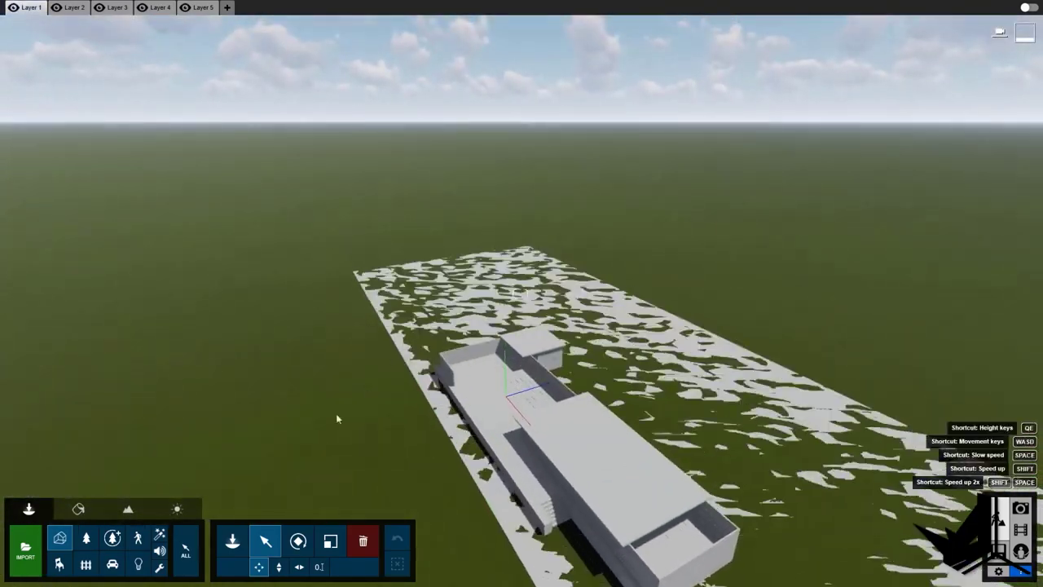
click(159, 569)
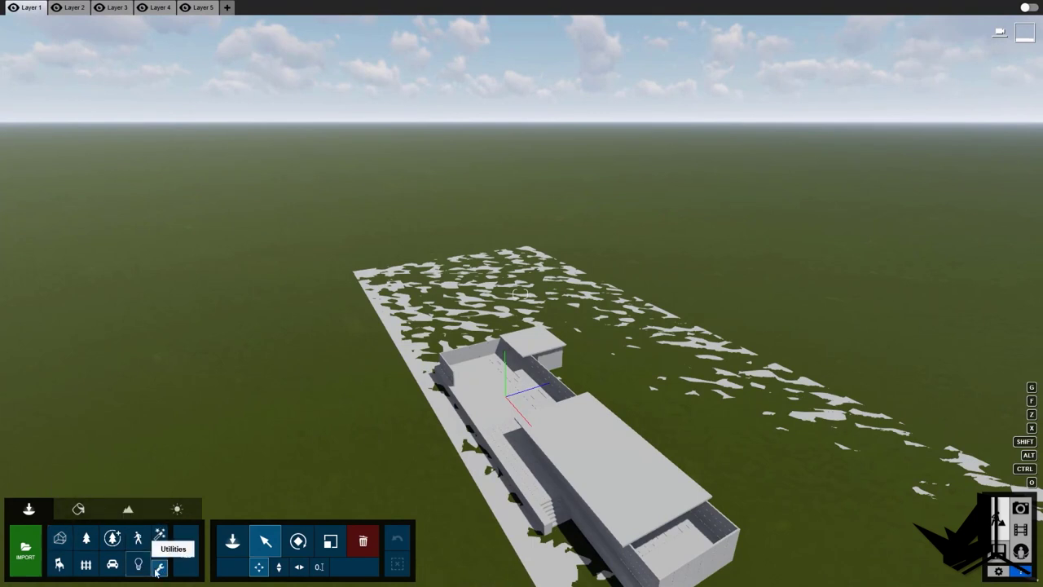
click(233, 544)
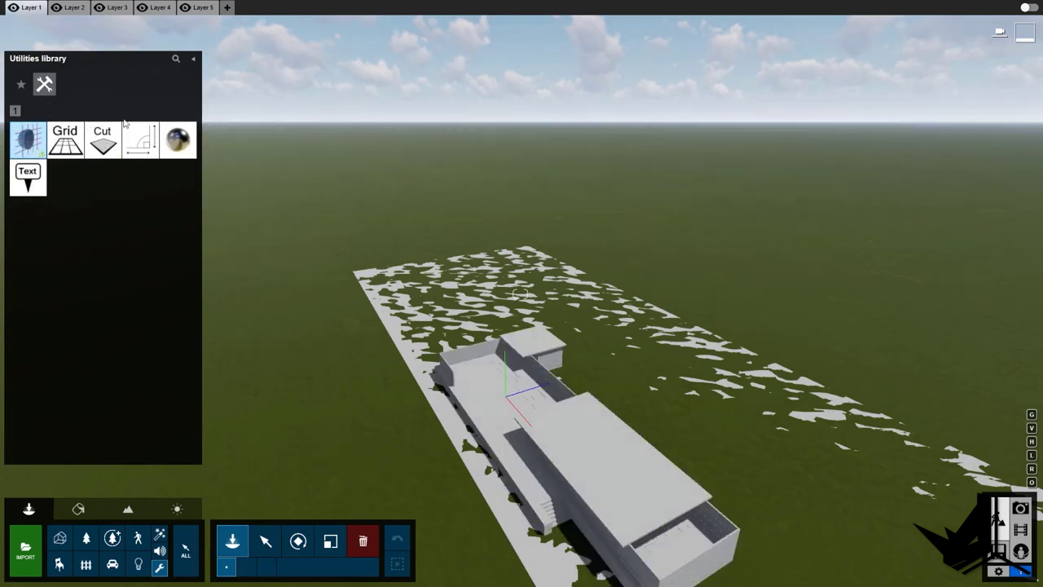
click(103, 149)
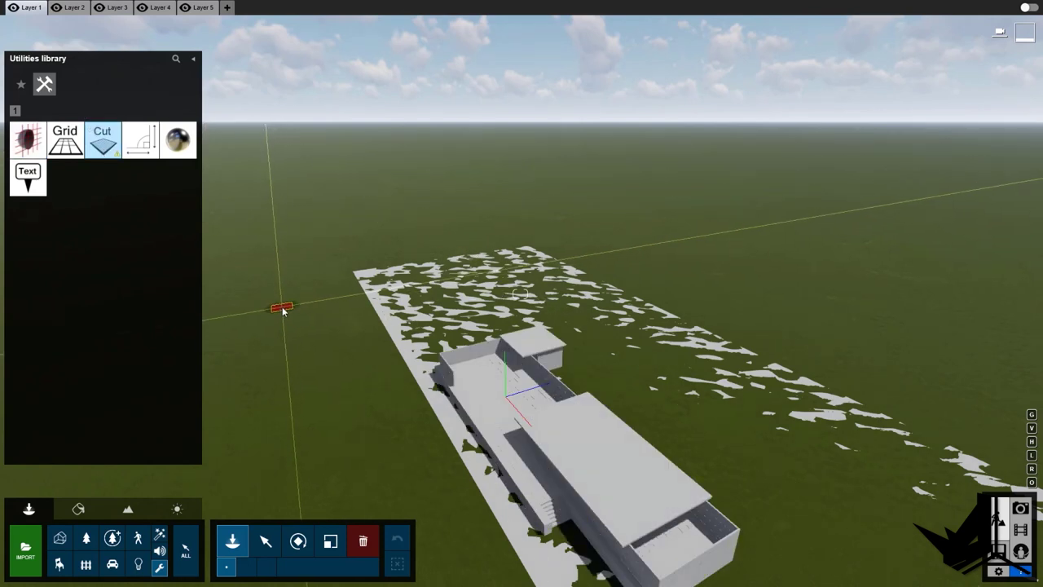
click(282, 309)
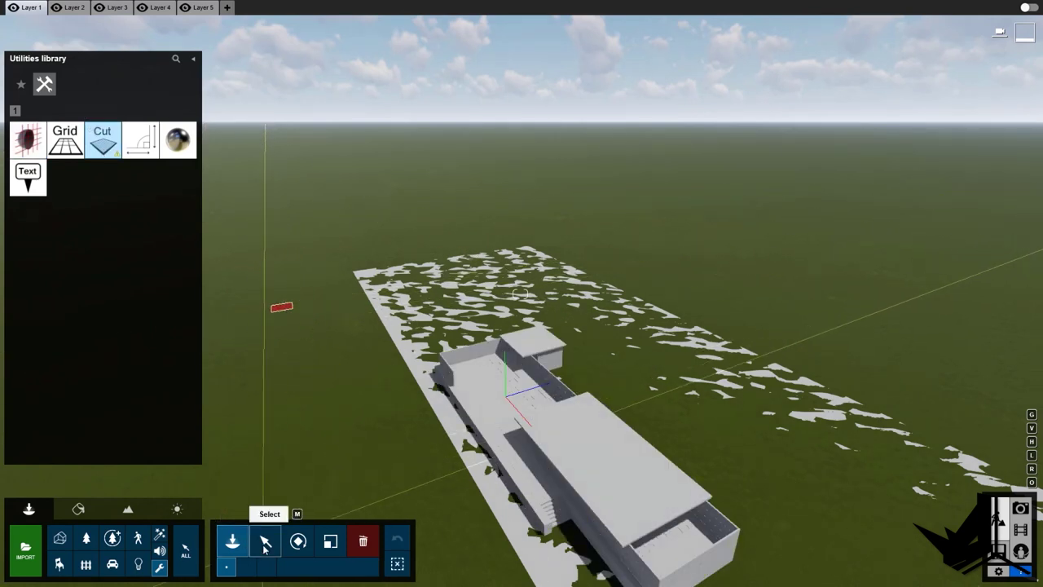
- Select the landscape cutter and stretch it diagonally across the pavilion and most of its surrounding ground
click(264, 548)
key(a)
mouse_move(289, 328)
right_down()
mouse_move(609, 317)
mouse_move(447, 277)
right_up()
key(s)
key(d)
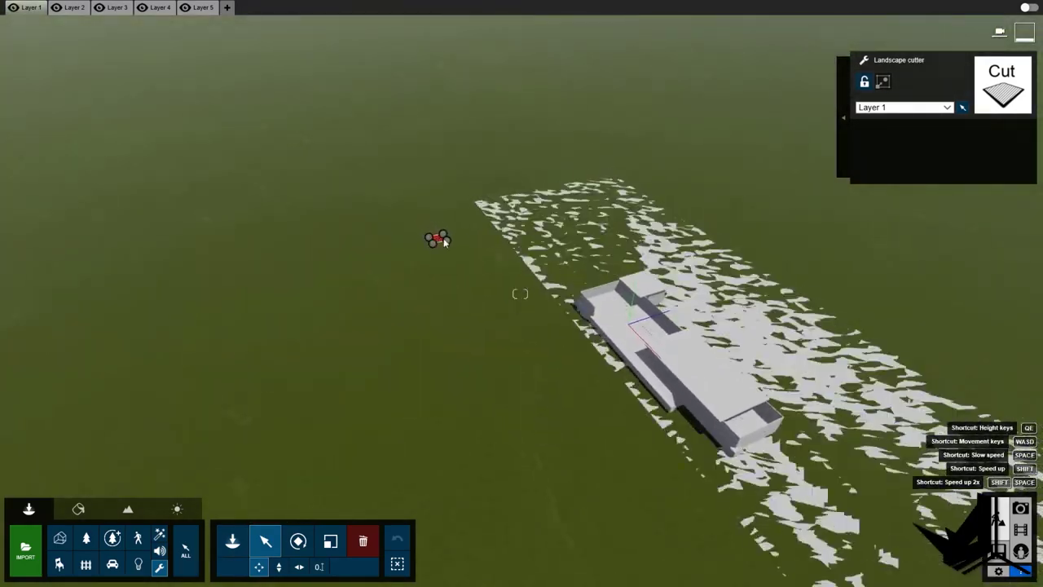
drag(437, 236, 1024, 418)
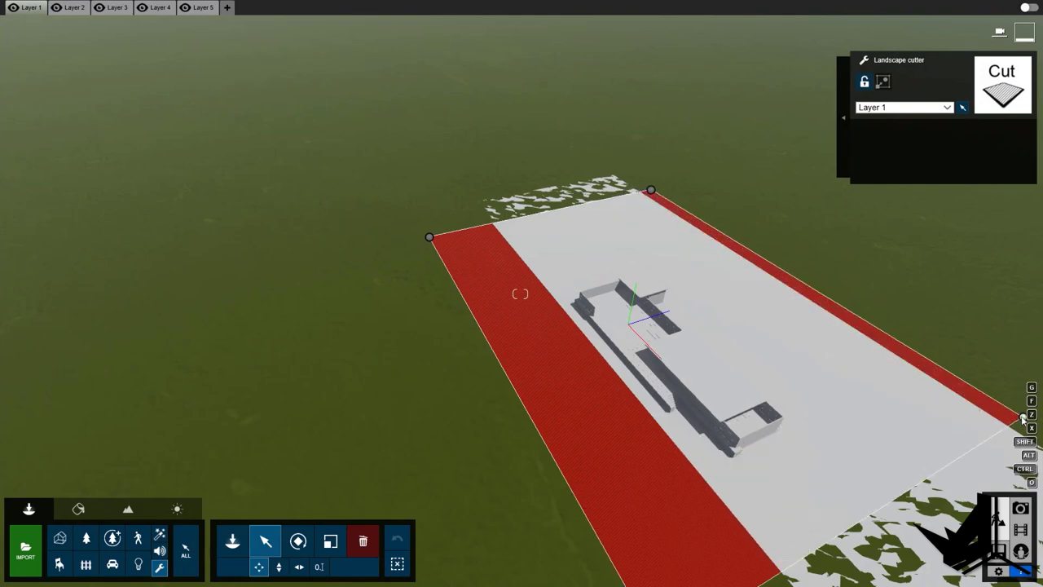
- Adjust the landscape cutter's opposite corners so its outline matches the edges of the imported ground surfaces
key(s)
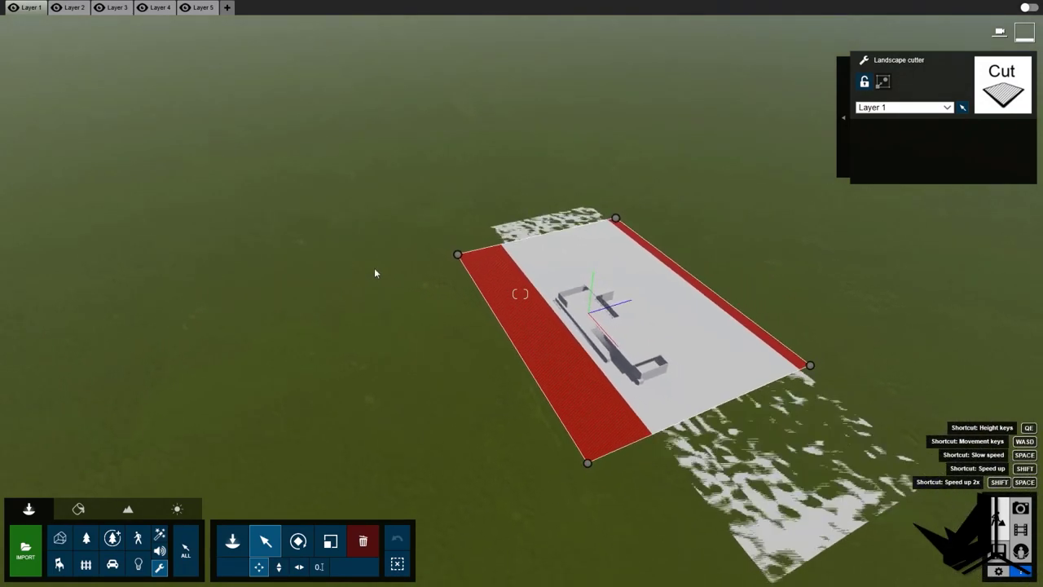
drag(785, 359, 892, 459)
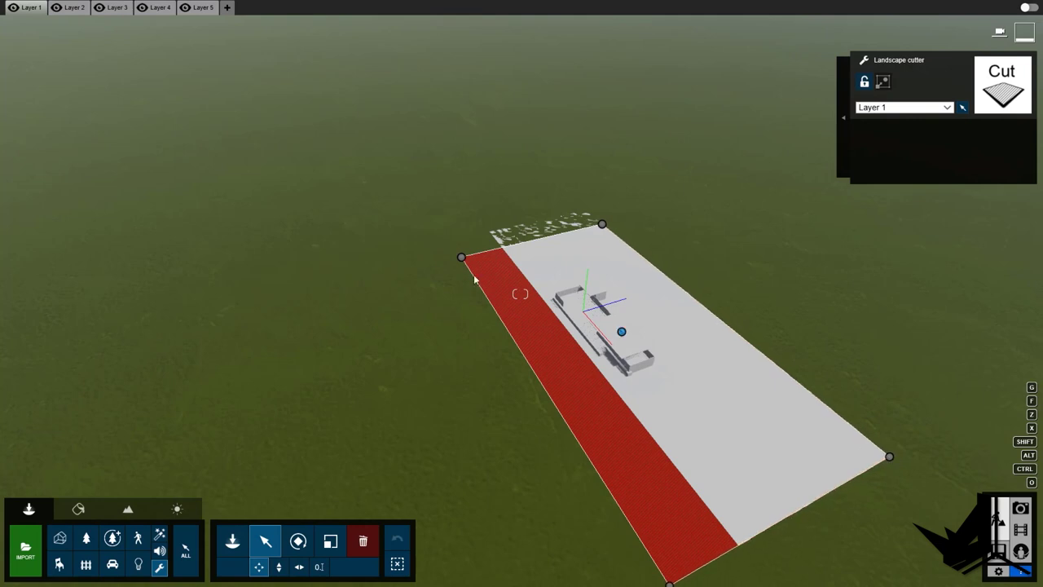
drag(462, 259, 496, 234)
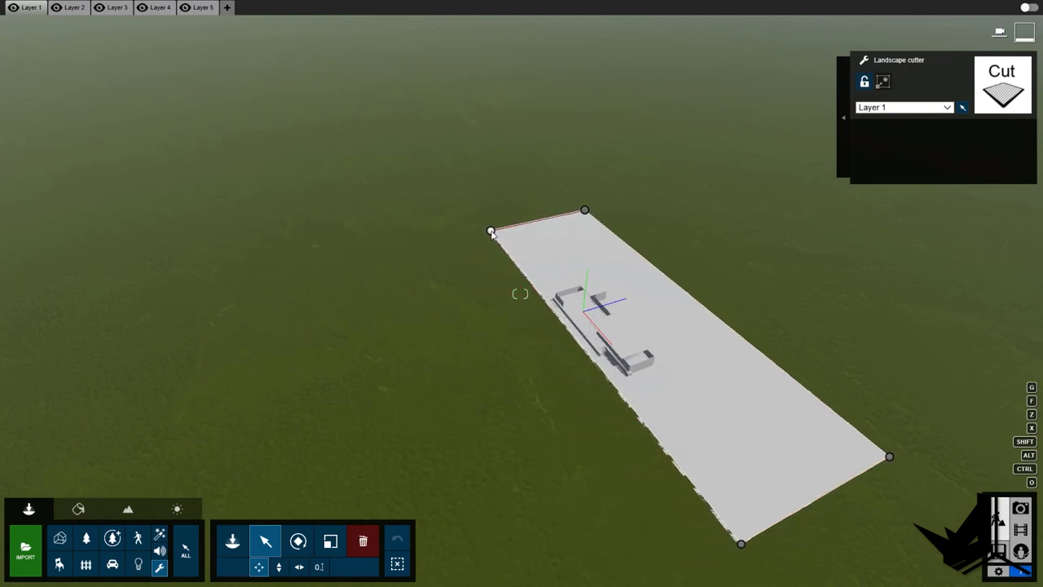
- Inspect the cut terrain around the pavilion from close up, checking the edges of the imported ground
key(w)
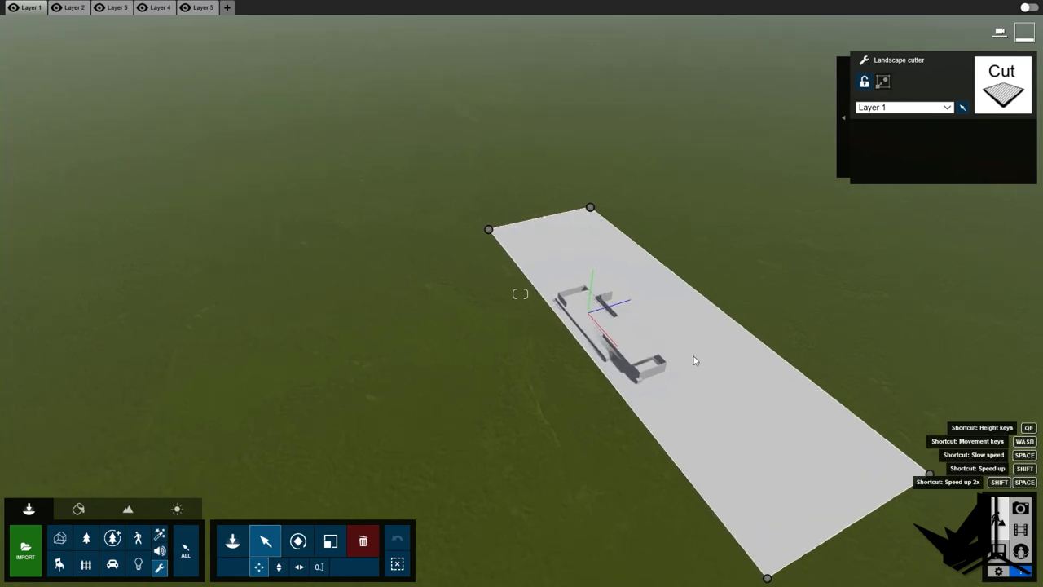
right_drag(682, 368, 713, 368)
right_drag(643, 350, 540, 260)
key(w)
key(s)
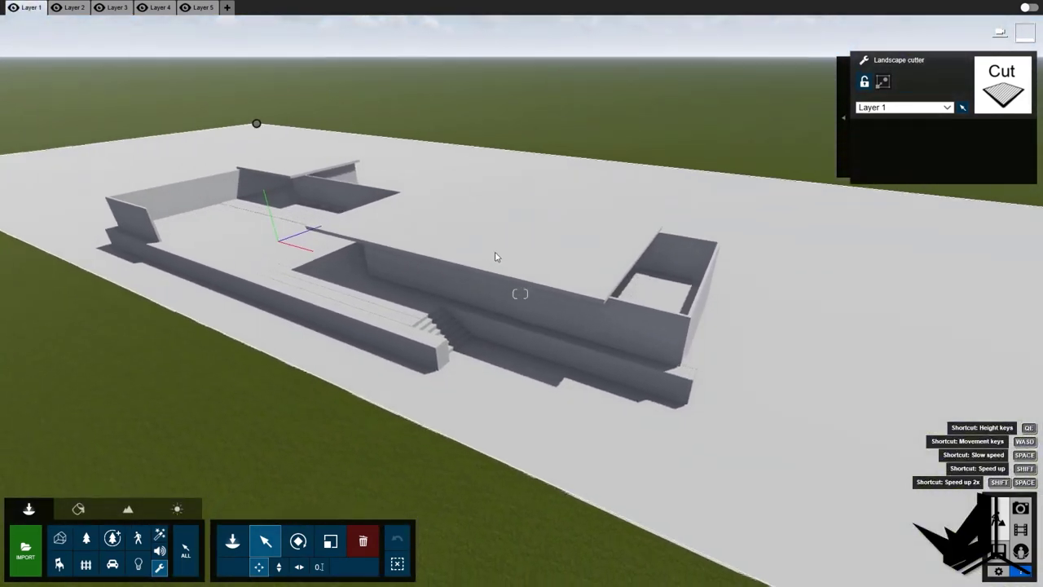
key(w)
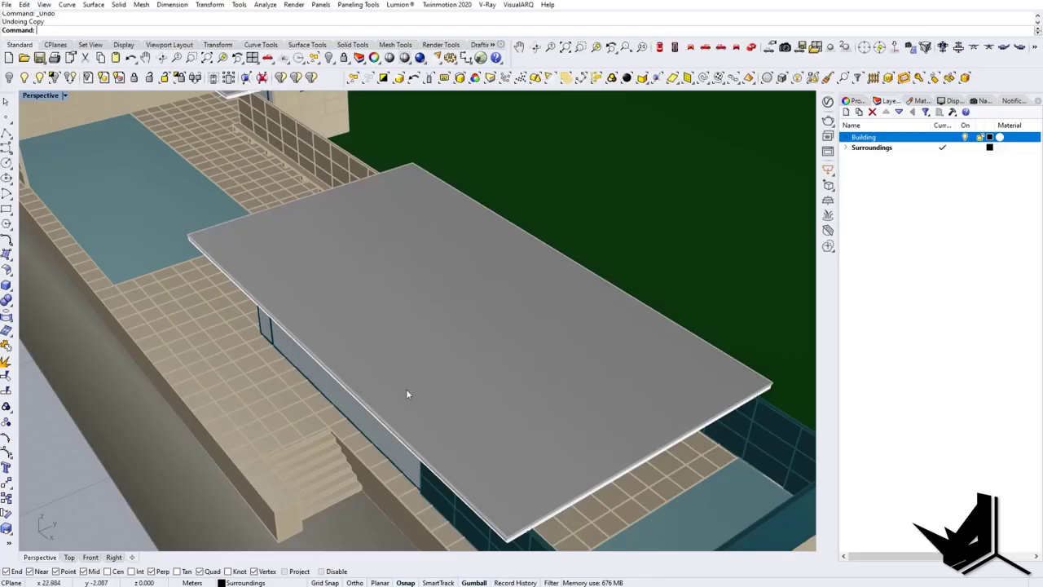
- In Rhino, select the road surface's long outer edge and move it outward, away from the pavilion
scroll(356, 314, down, 6)
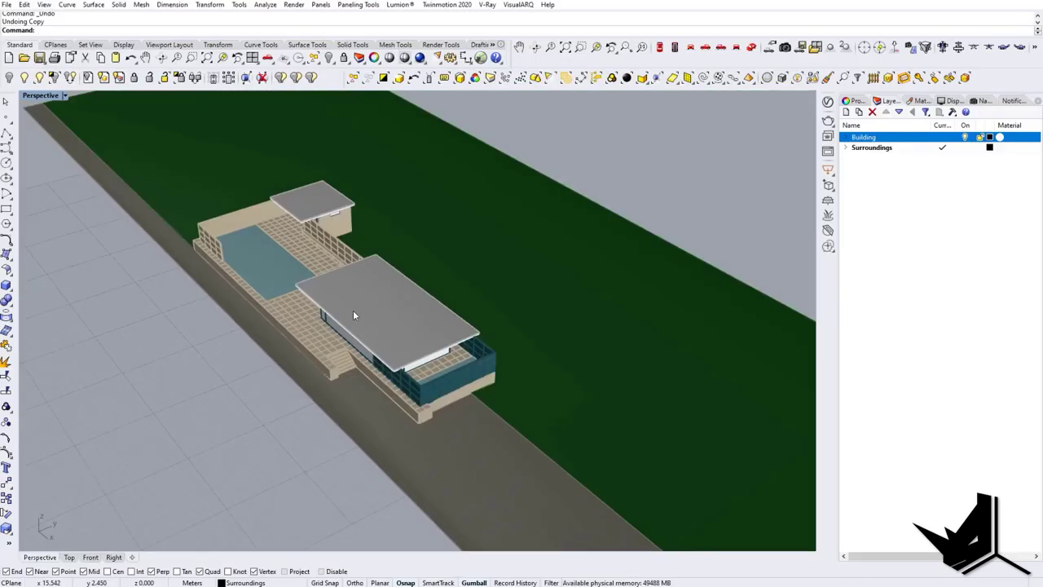
mouse_move(415, 305)
right_down()
mouse_move(443, 317)
mouse_move(421, 308)
right_up()
mouse_move(436, 444)
shift+right_down()
mouse_move(448, 445)
mouse_move(440, 425)
shift+right_up()
ctrl+shift+click(422, 408)
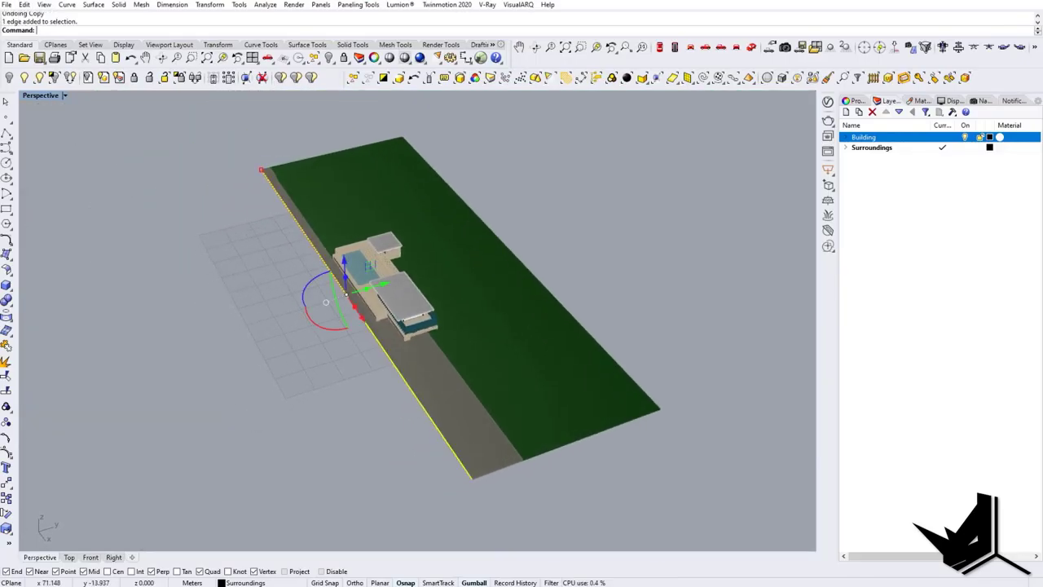
drag(366, 292, 297, 300)
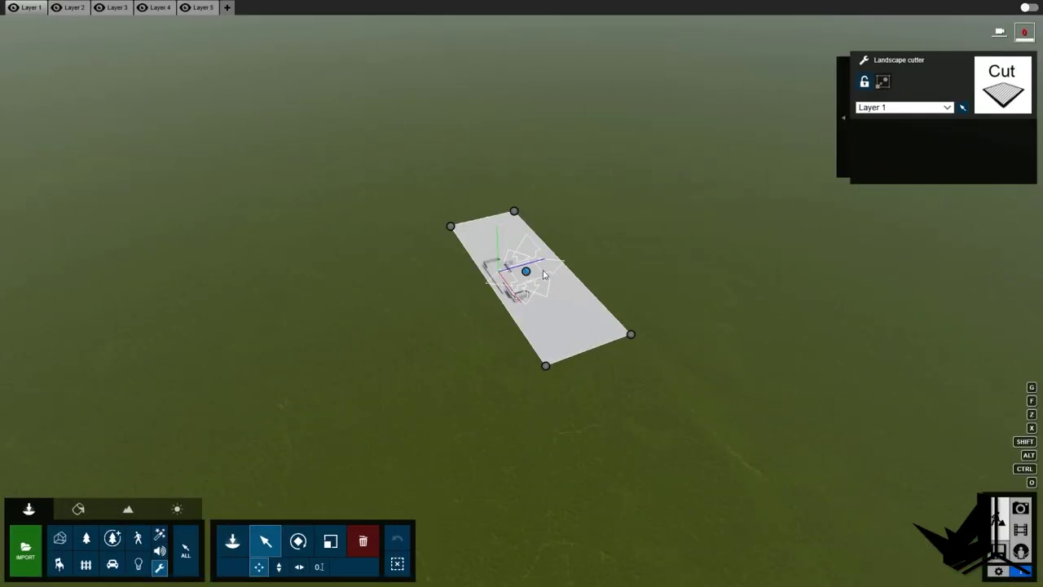
- In Lumion, view the layers available for the landscape cutter without moving it to another layer
right_drag(544, 275, 462, 324)
key(w)
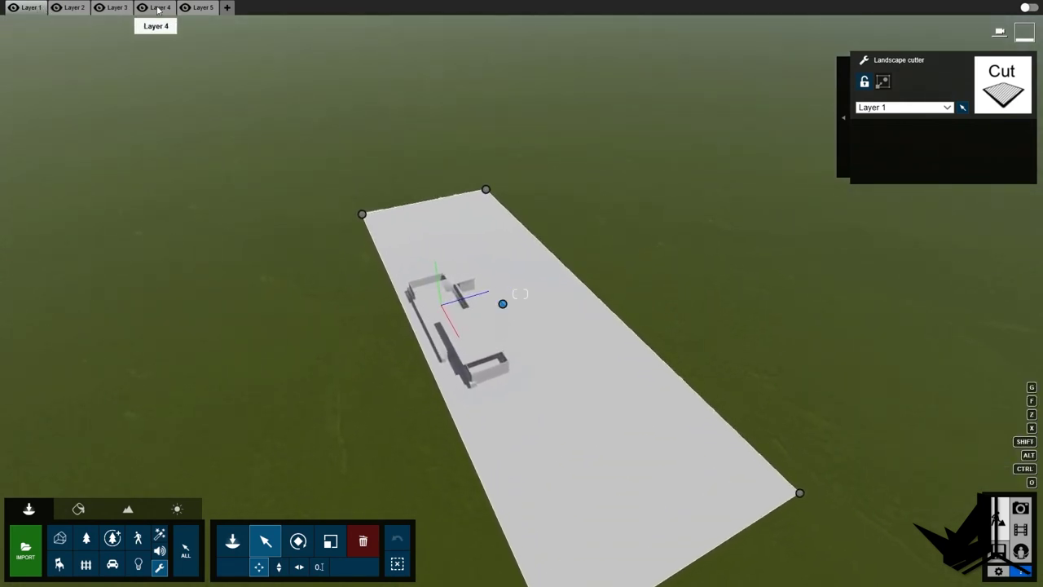
click(943, 109)
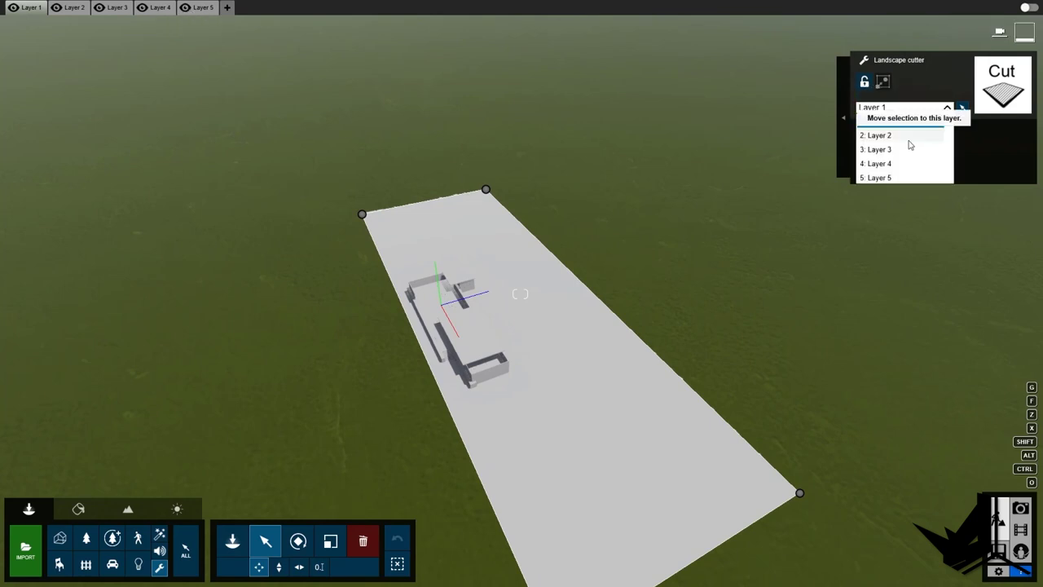
click(945, 109)
click(947, 112)
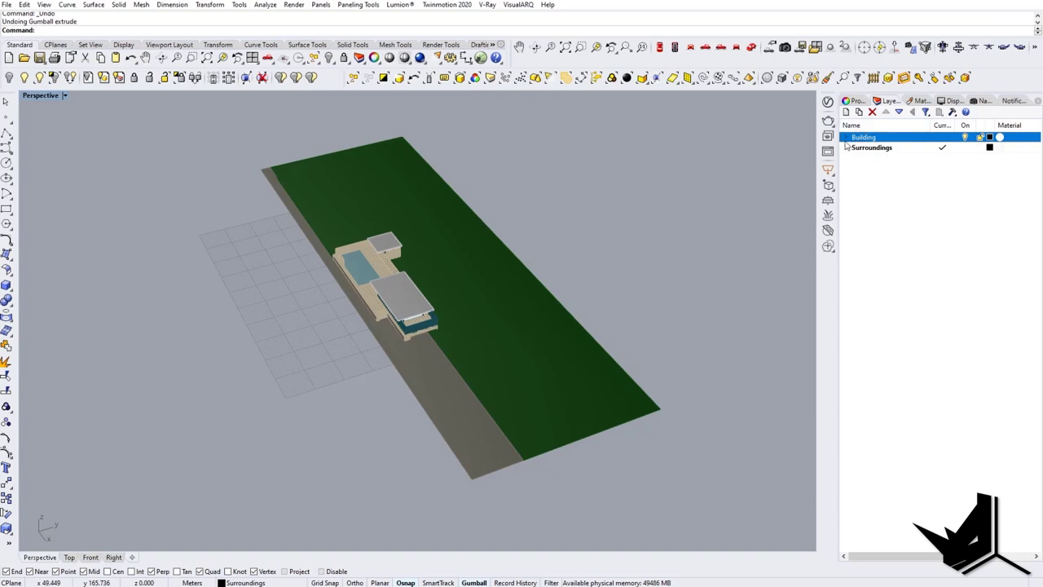
- In Rhino, expand the Building and Surroundings layers to view their sublayers alongside a close view of the pavilion
click(849, 178)
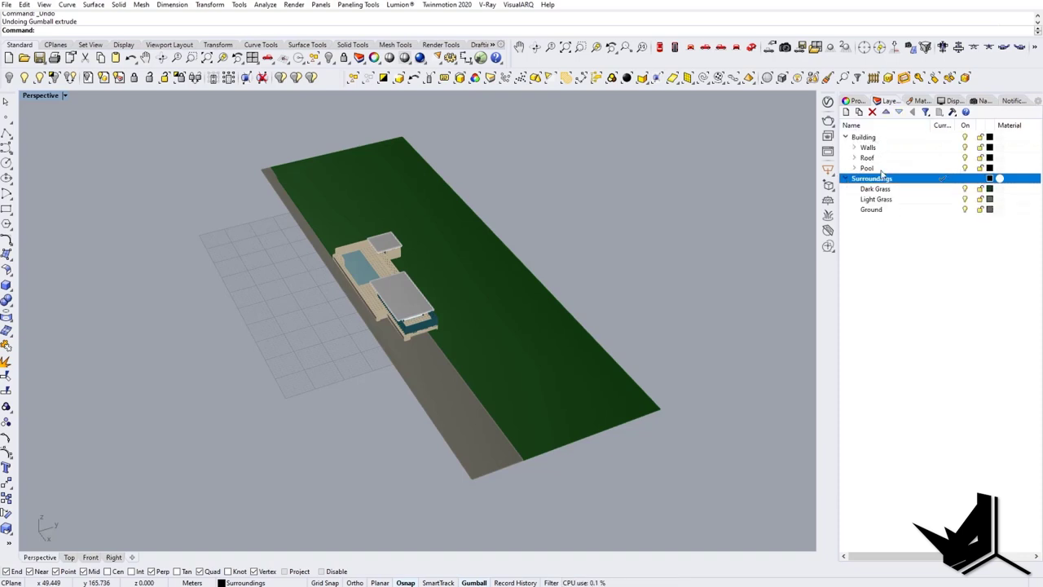
right_drag(378, 374, 398, 329)
scroll(395, 285, up, 10)
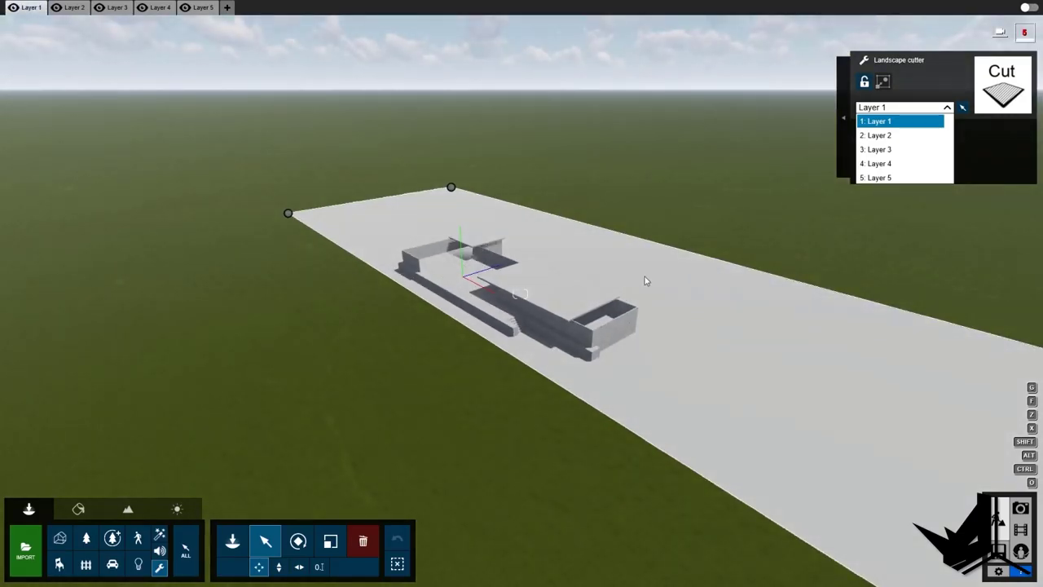
- In Lumion, allow selection across all object categories and select the imported Rhino Lumion Workflow 02 model
right_drag(502, 251, 386, 308)
key(w)
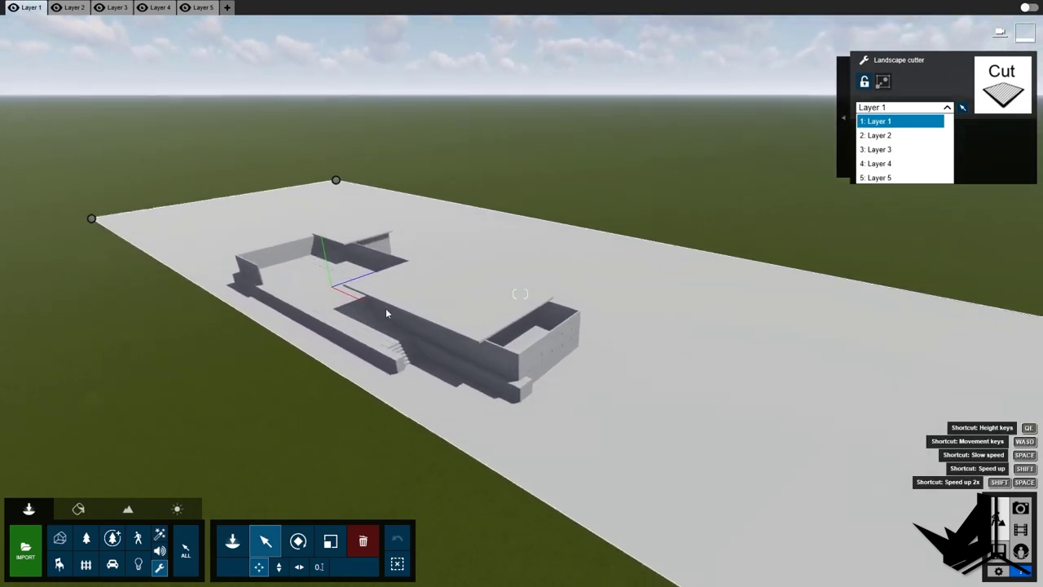
key(s)
right_drag(676, 329, 579, 383)
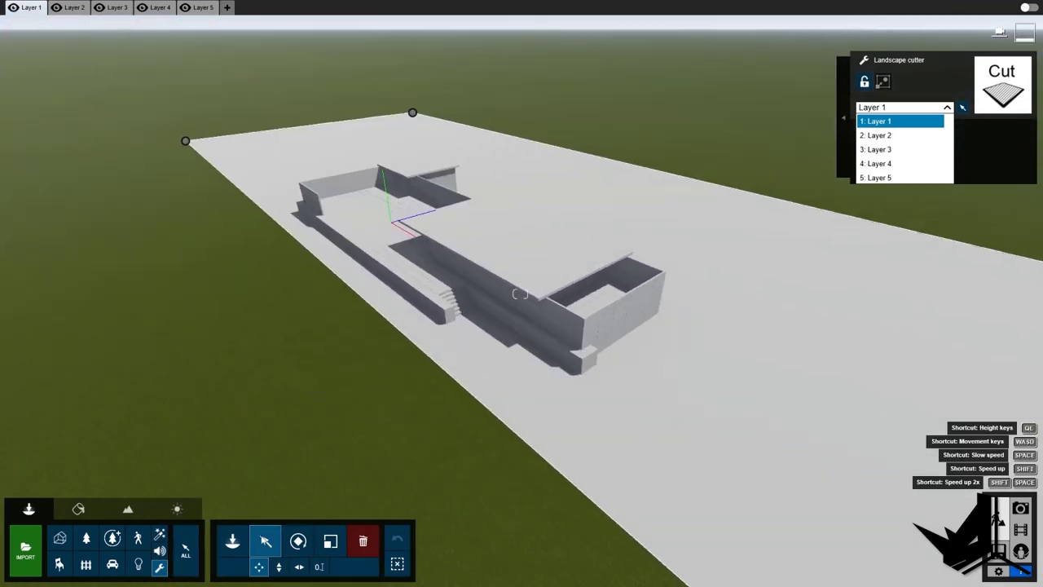
click(187, 552)
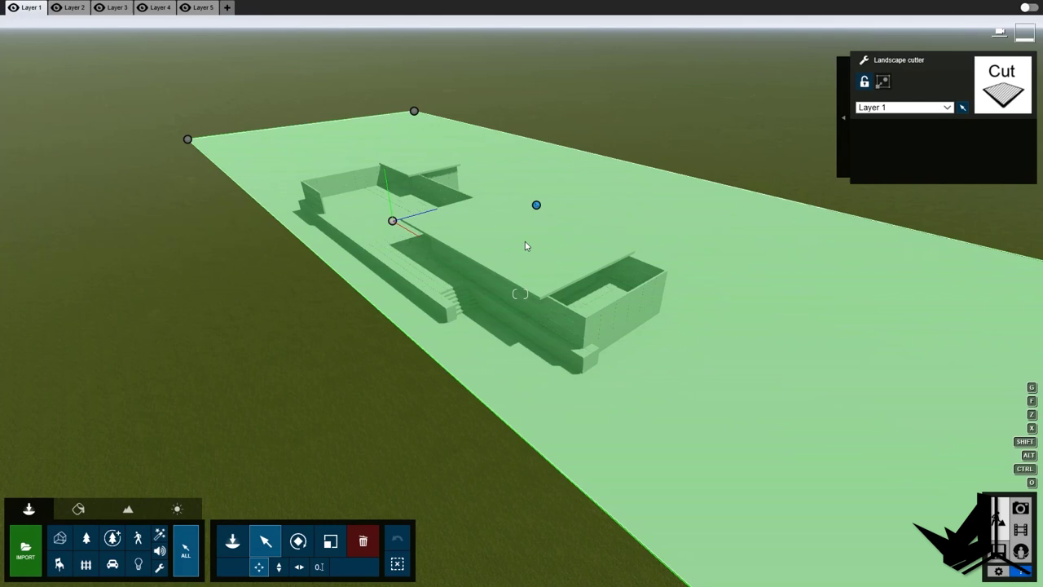
click(520, 248)
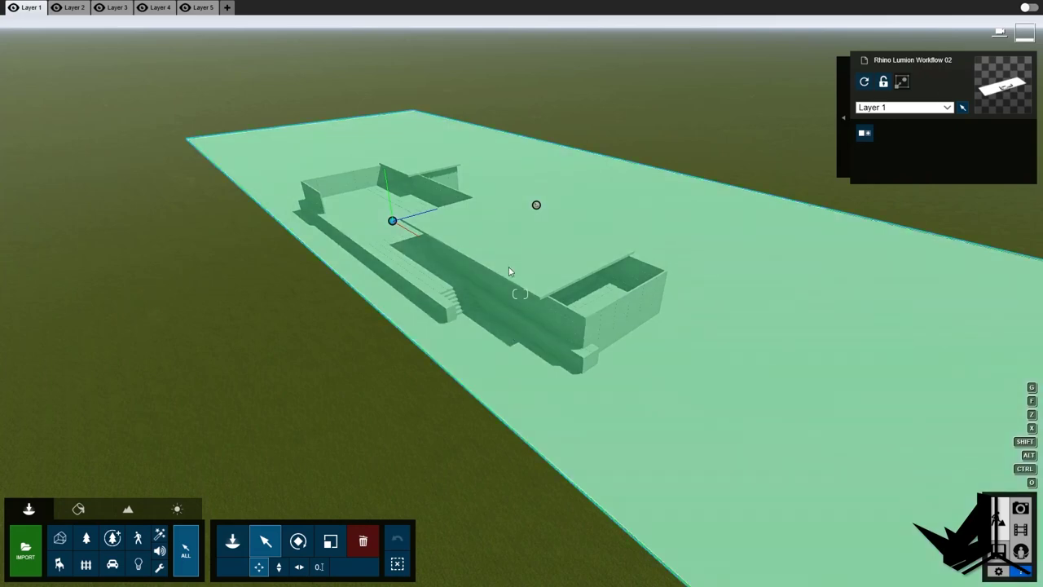
- Open the imported pavilion model's material for editing in the Material Editor
scroll(508, 271, up, 4)
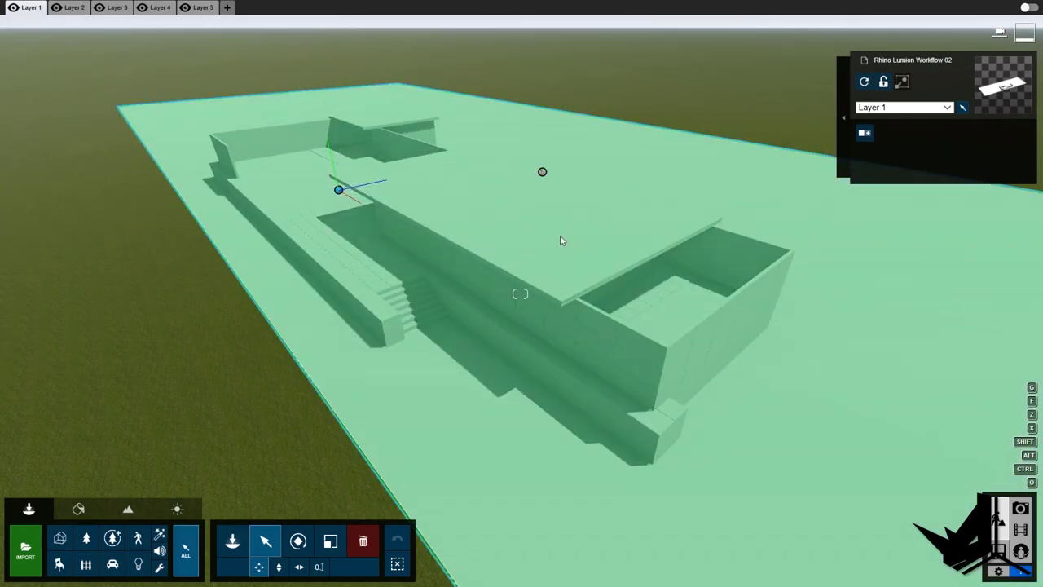
right_drag(561, 238, 461, 312)
scroll(461, 313, up, 3)
scroll(461, 313, down, 1)
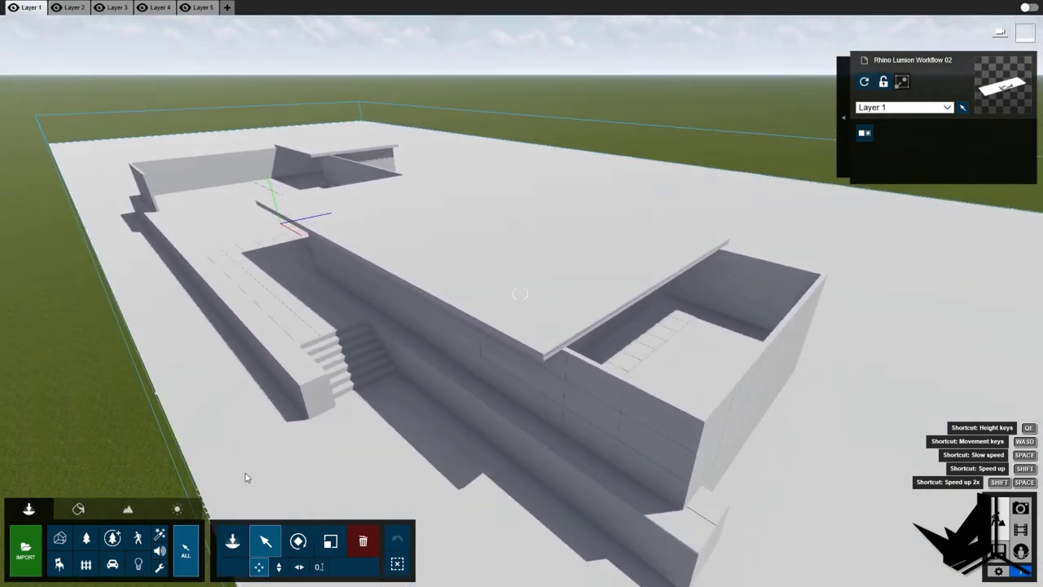
click(79, 509)
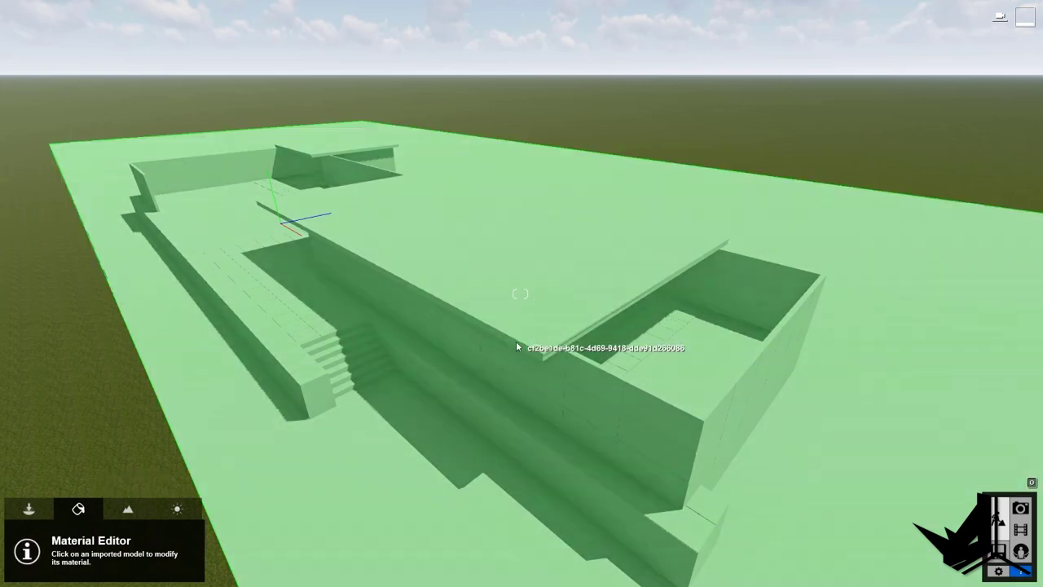
click(510, 339)
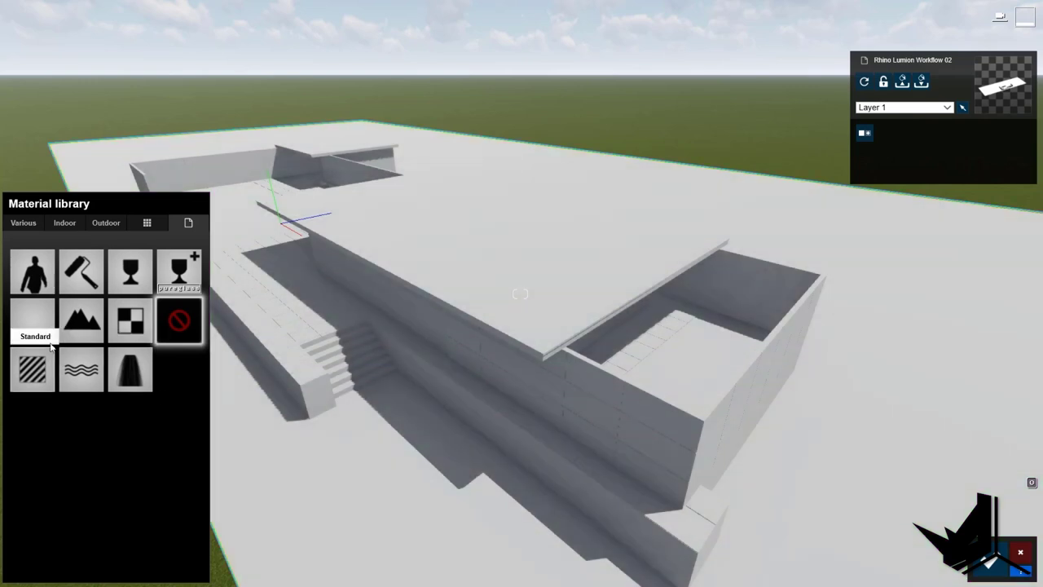
- Try the first Indoor metal material on the imported model after browsing the Various and Indoor material categories
click(31, 227)
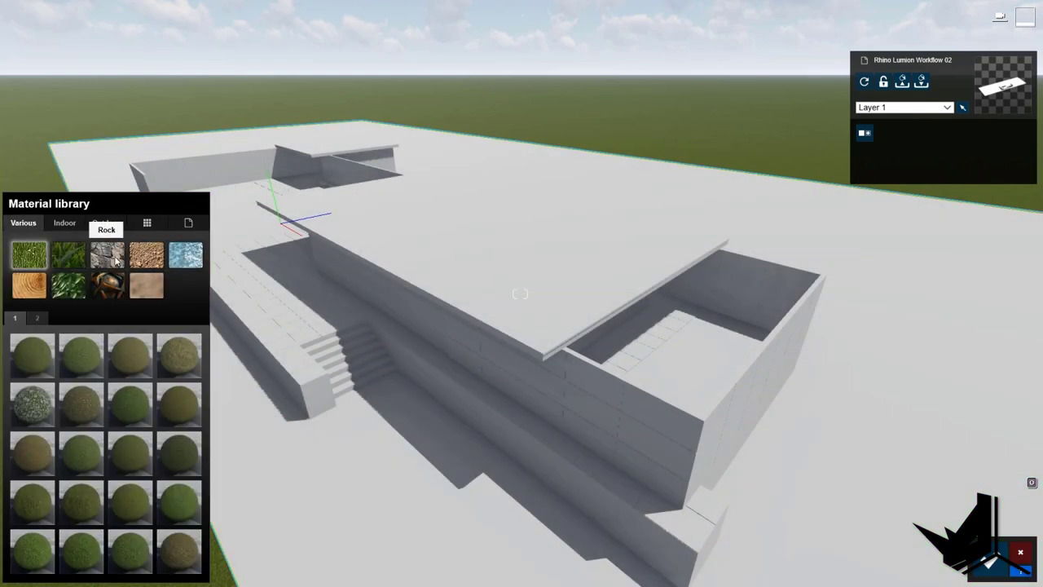
click(65, 224)
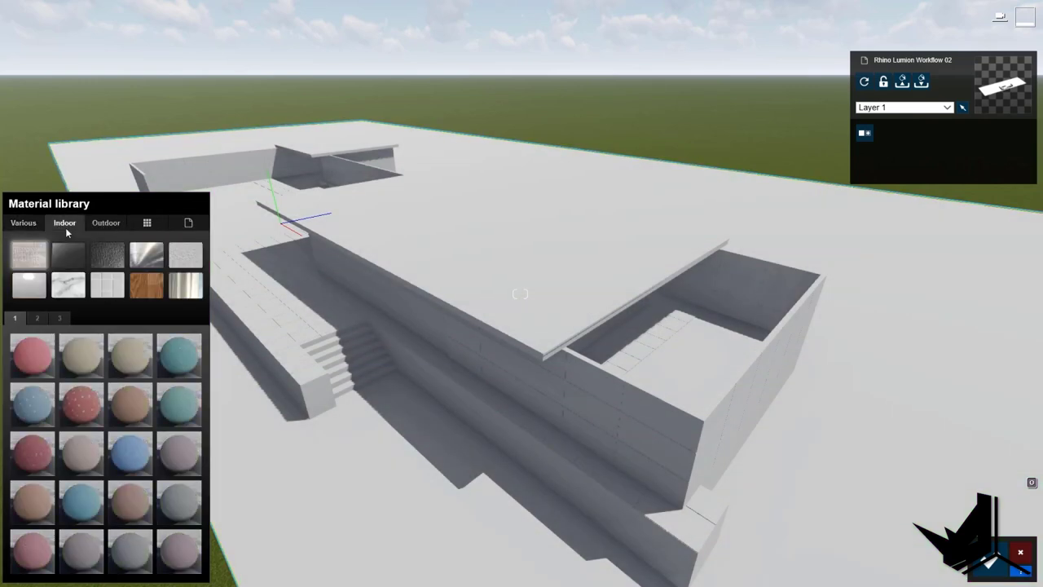
click(149, 256)
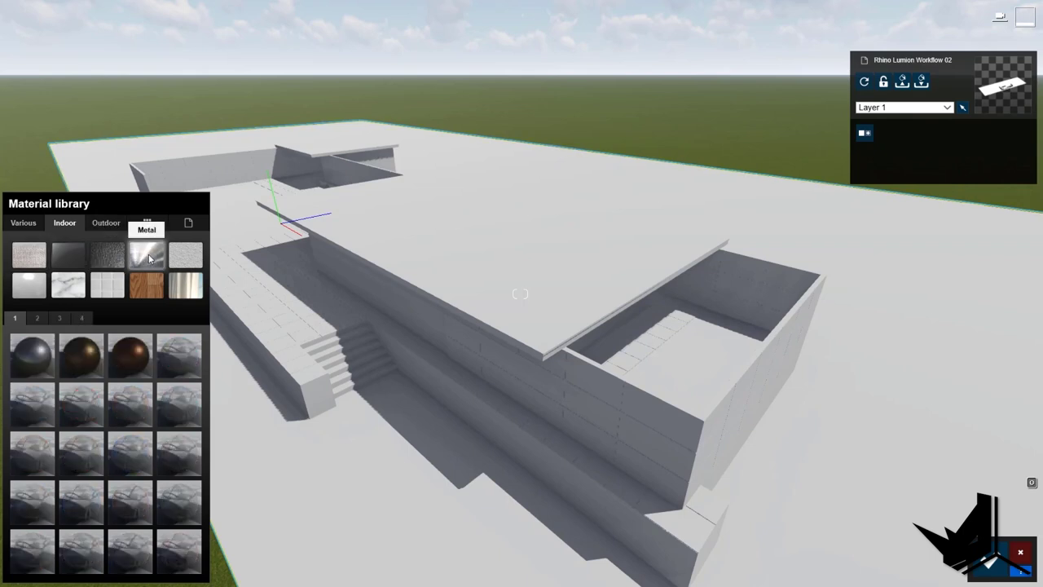
click(38, 369)
right_drag(596, 416, 596, 379)
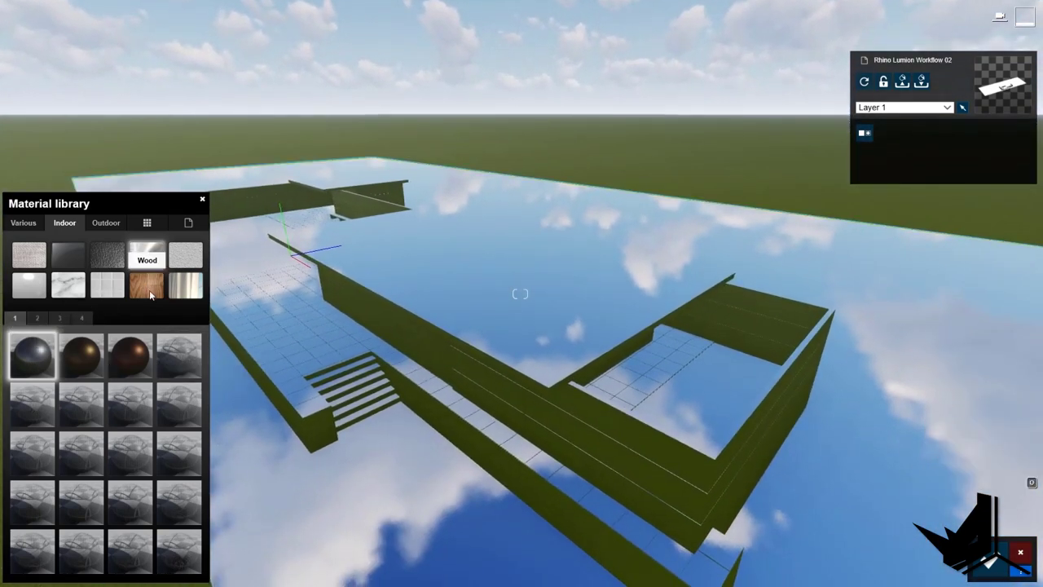
- Apply the third Indoor wood material to the imported model and examine it around the pavilion's stairs and roof
click(148, 286)
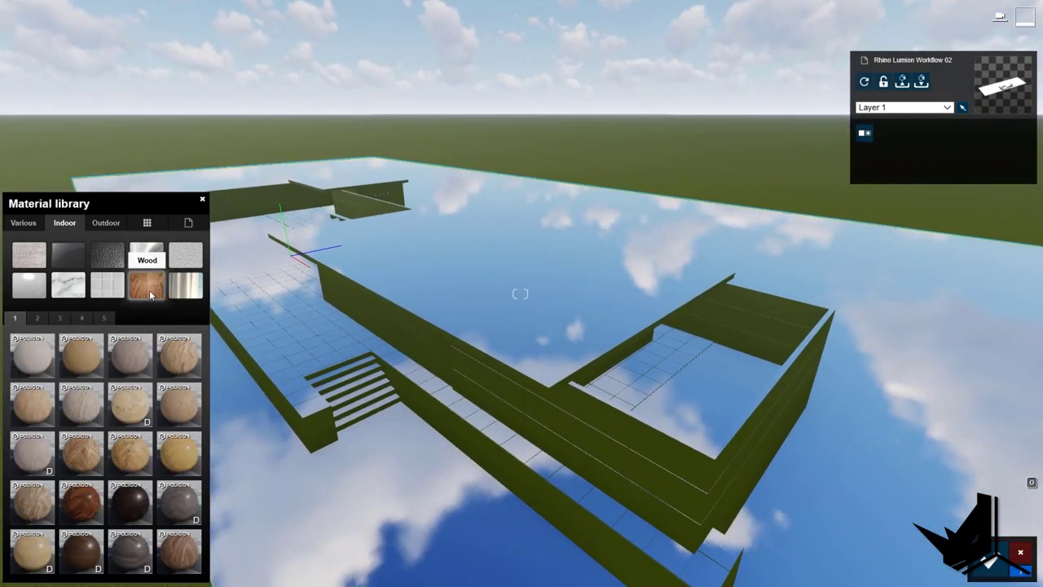
click(135, 358)
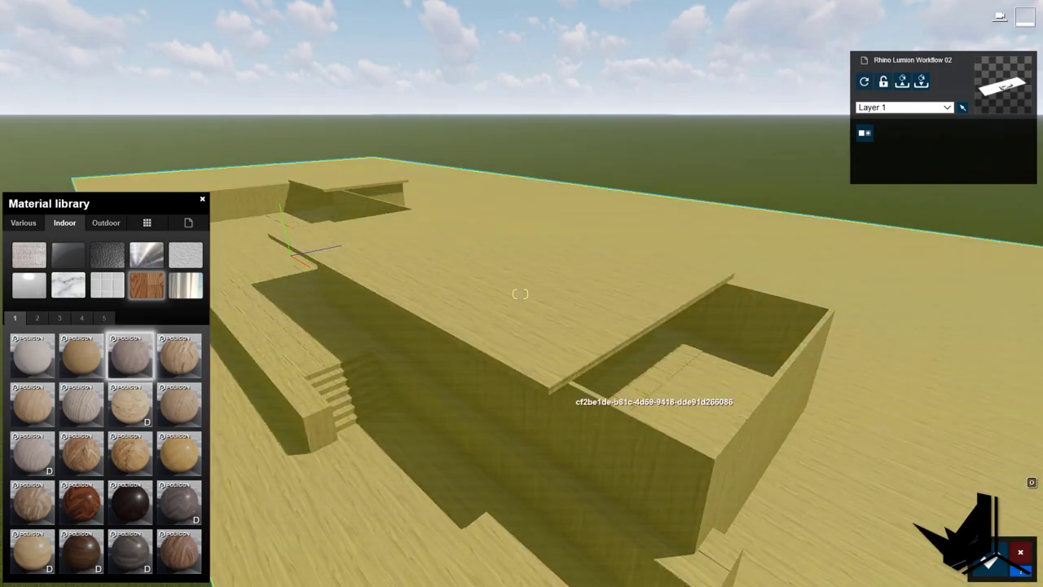
right_drag(575, 396, 628, 457)
right_drag(582, 359, 326, 211)
scroll(607, 405, up, 5)
scroll(605, 404, down, 5)
right_drag(602, 405, 566, 399)
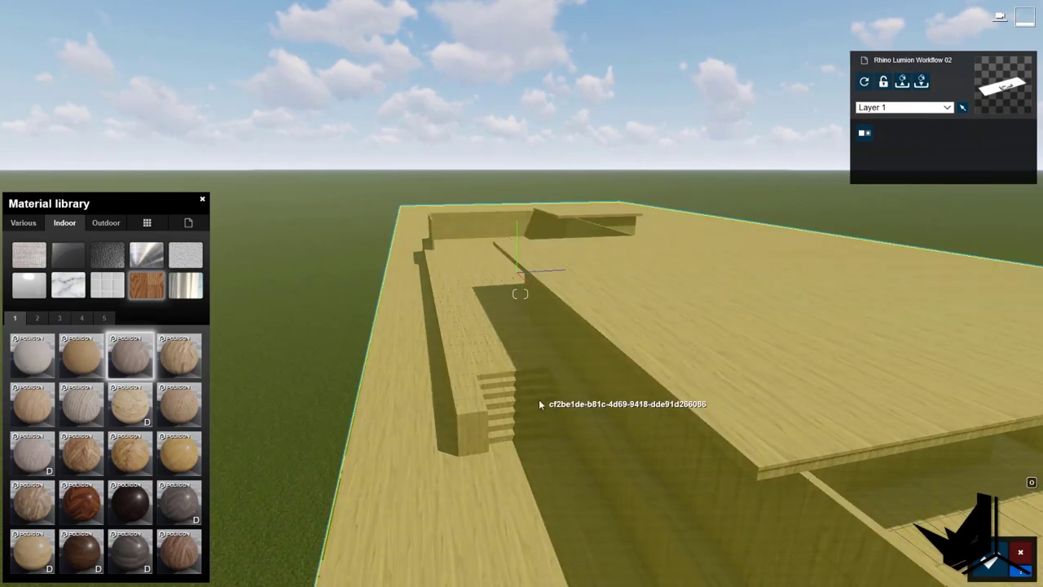
scroll(539, 400, down, 4)
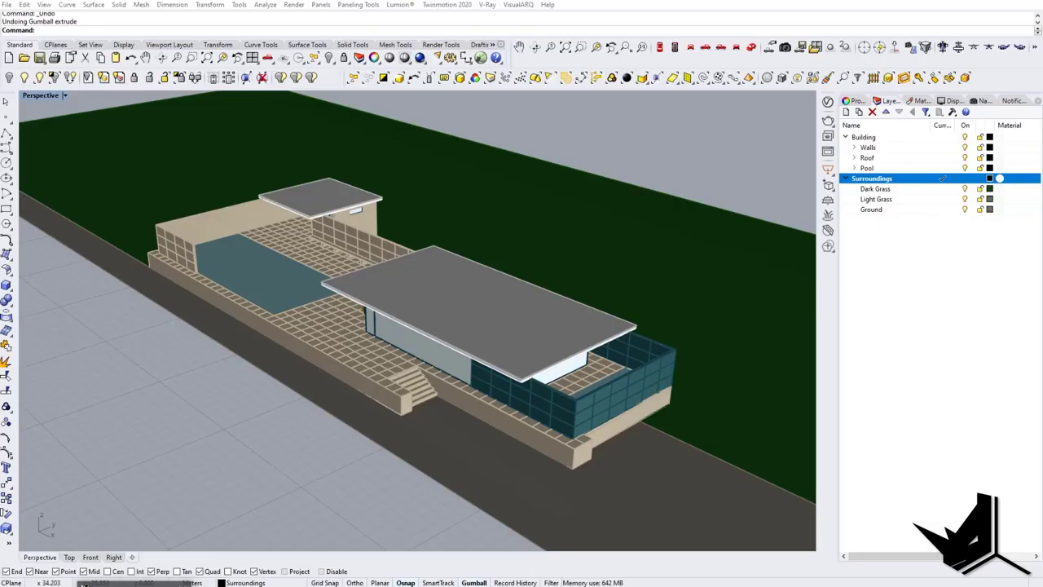
- Compare the sublayers under Walls in Rhino with the material coverage of the pavilion model in Lumion
click(854, 149)
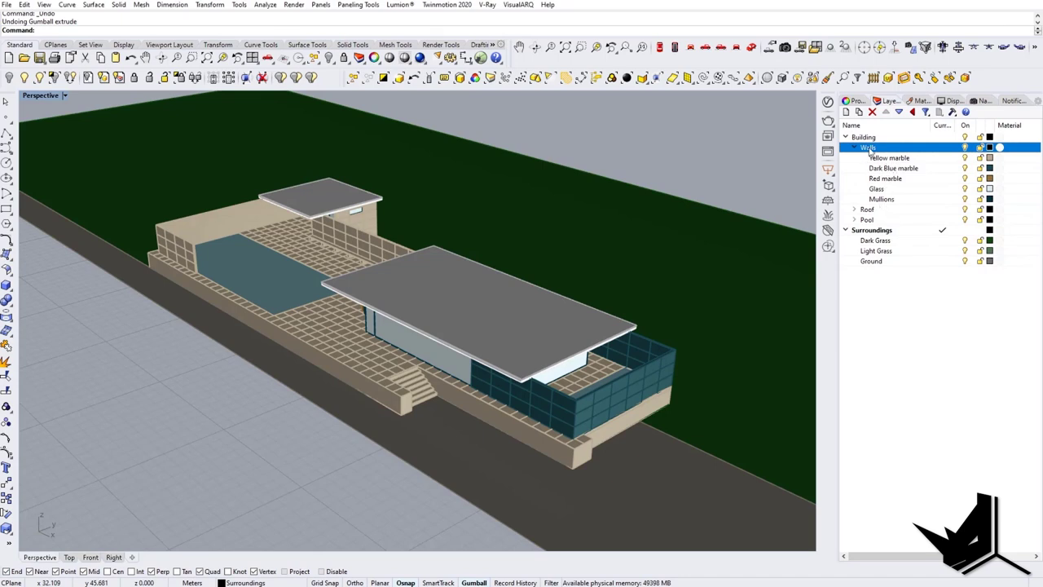
click(856, 147)
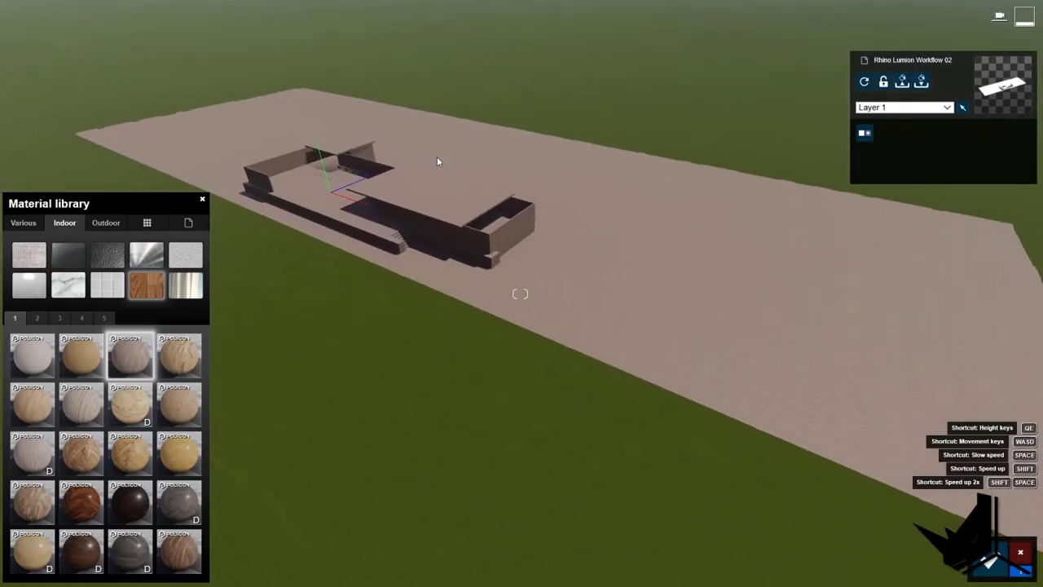
key(w)
right_drag(436, 162, 530, 291)
key(w)
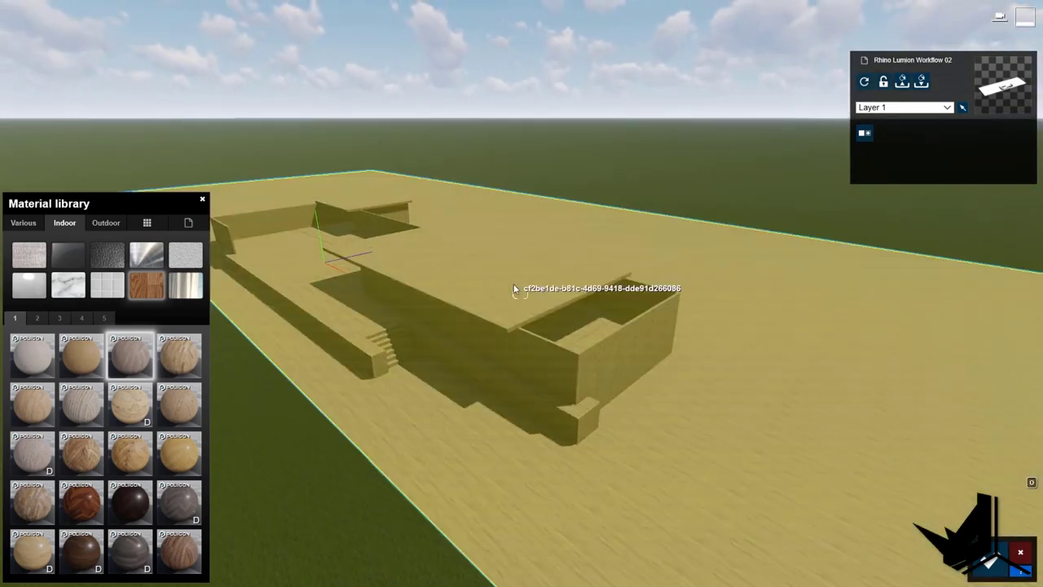
right_drag(611, 322, 605, 321)
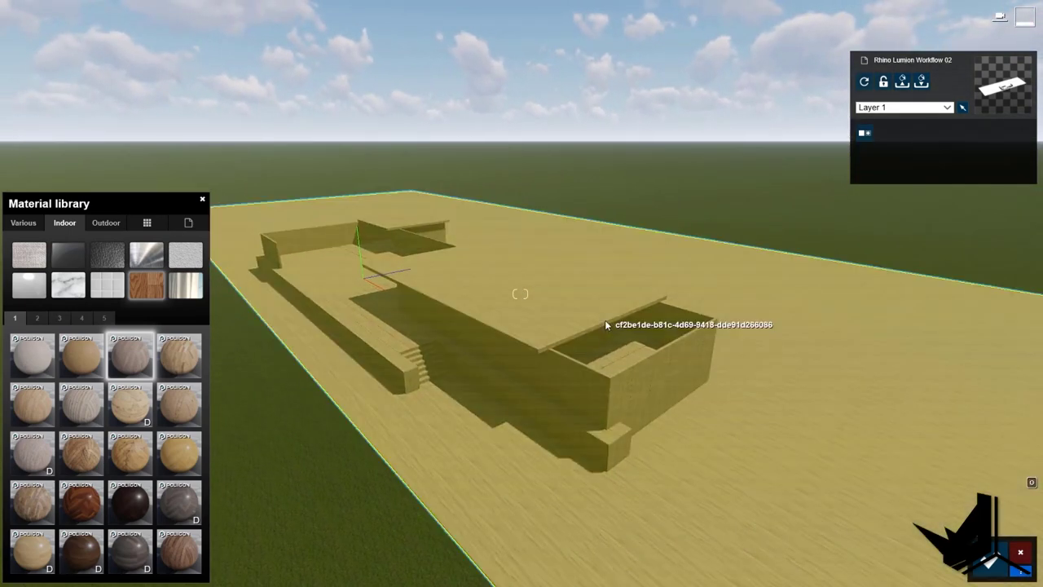
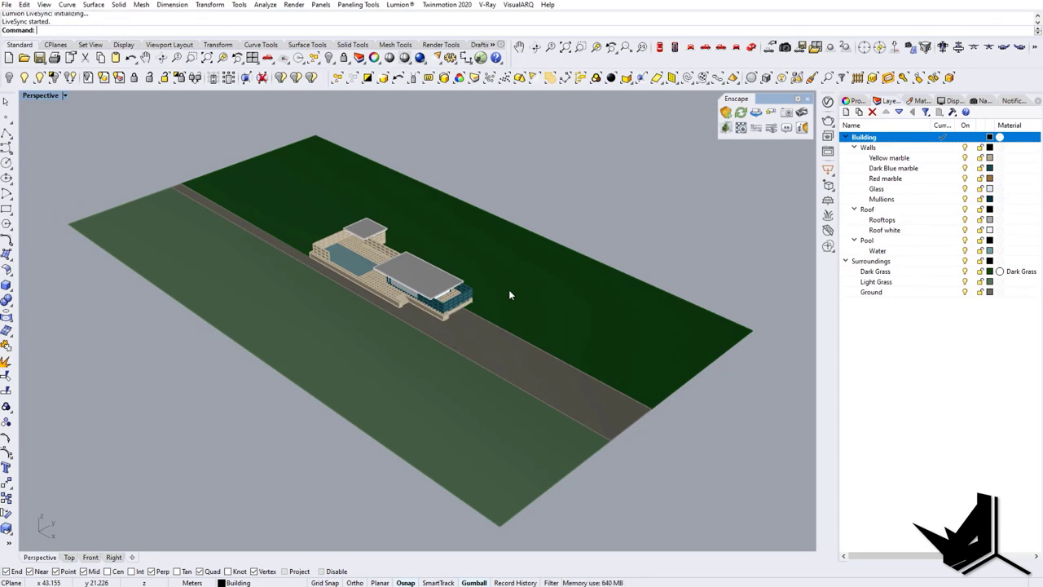
- In Rhino, start Enscape for the textured pavilion model and enlarge its render window to cover most of the screen
scroll(482, 282, up, 5)
click(726, 112)
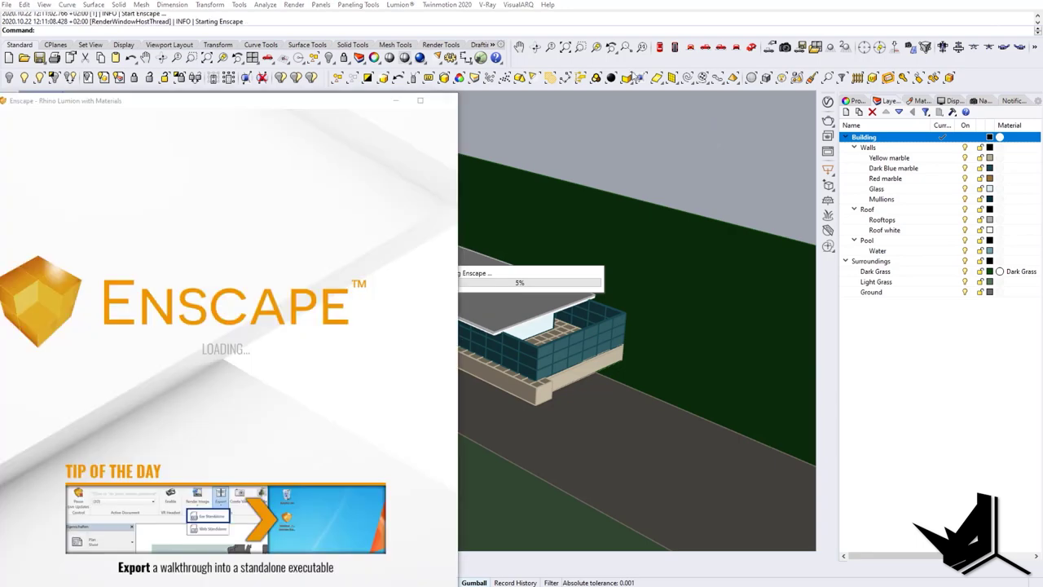
drag(457, 104, 967, 30)
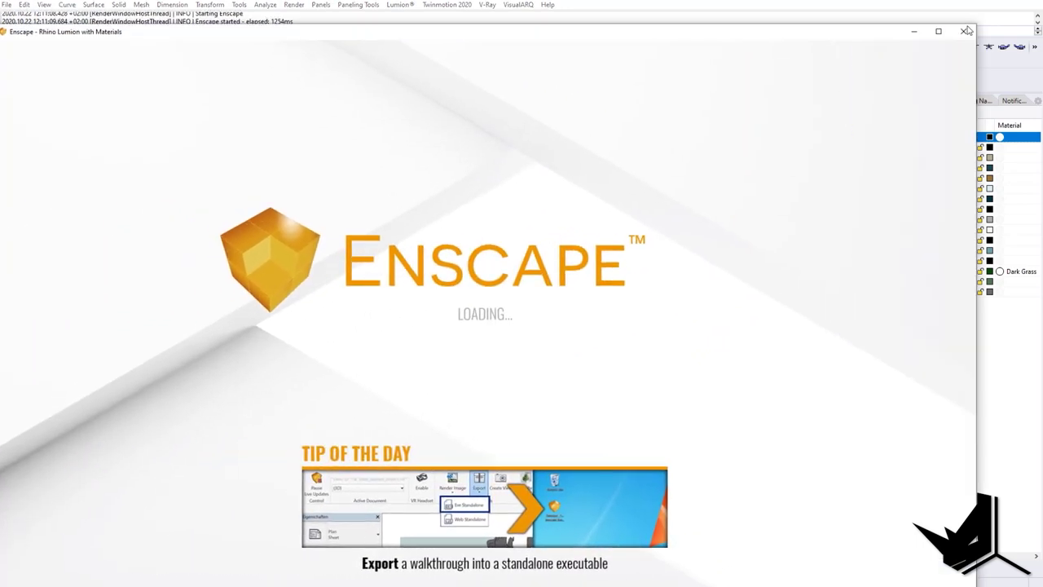
drag(871, 33, 873, 2)
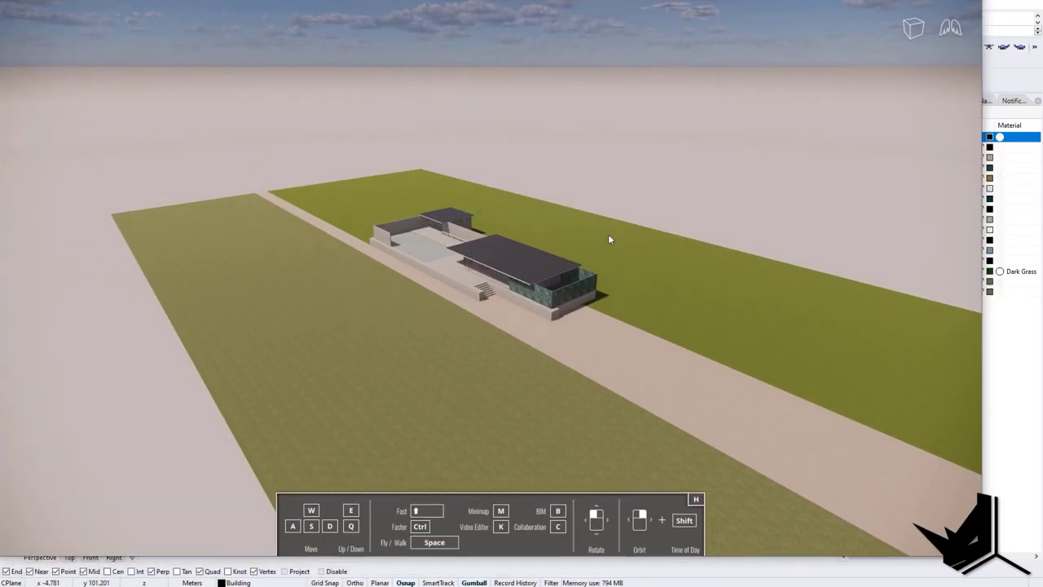
- Inspect the pavilion's roof, stairs, pool and marble walls from close up in the Enscape render
right_drag(608, 235, 480, 316)
key(w)
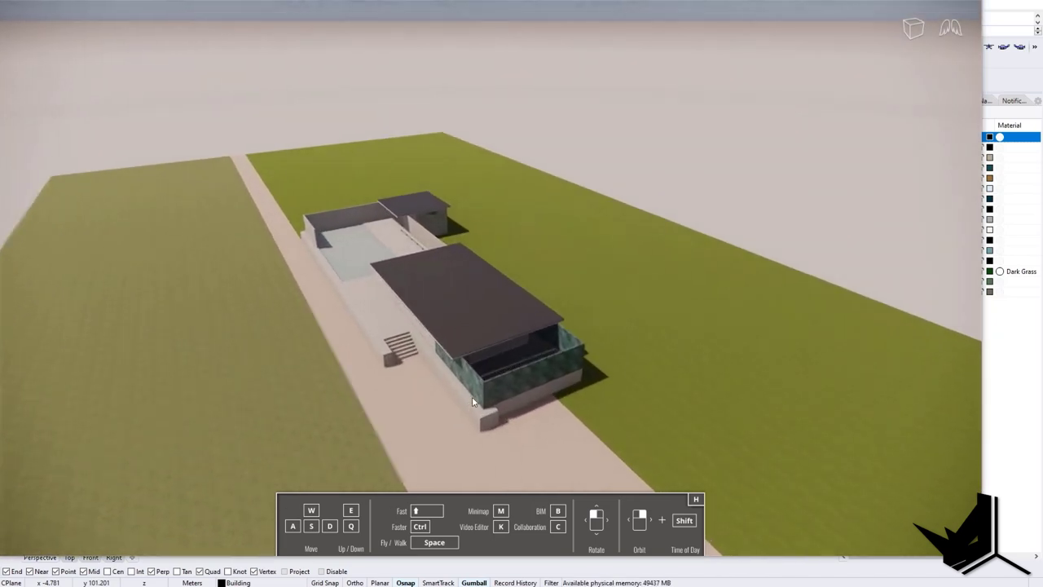
scroll(478, 392, up, 5)
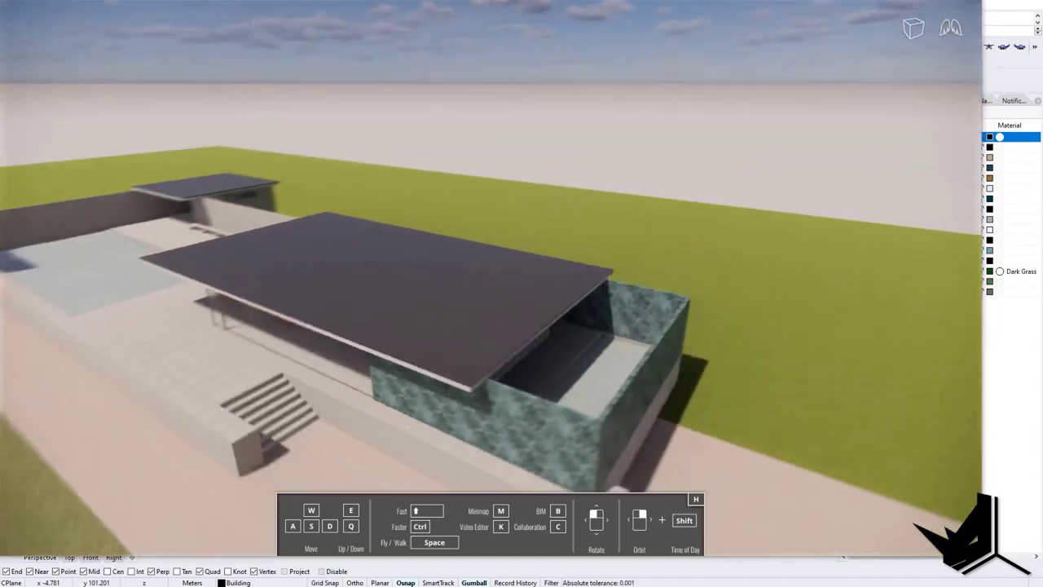
right_drag(684, 281, 552, 315)
scroll(550, 314, down, 3)
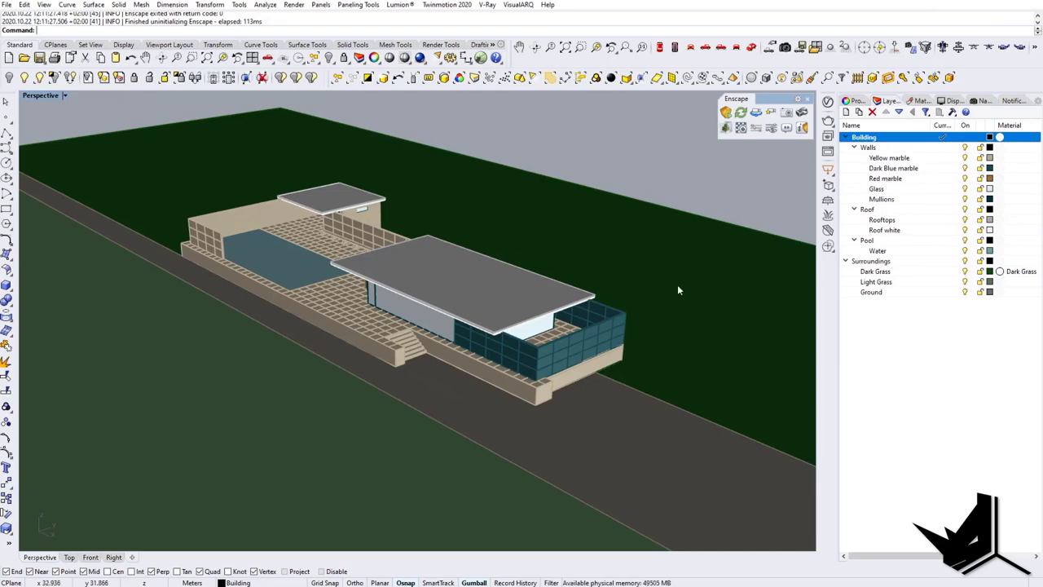
- In Rhino, select the front dark blue marble wall beside the terrace and view its texture mapping settings
right_drag(522, 349, 525, 386)
scroll(524, 385, up, 5)
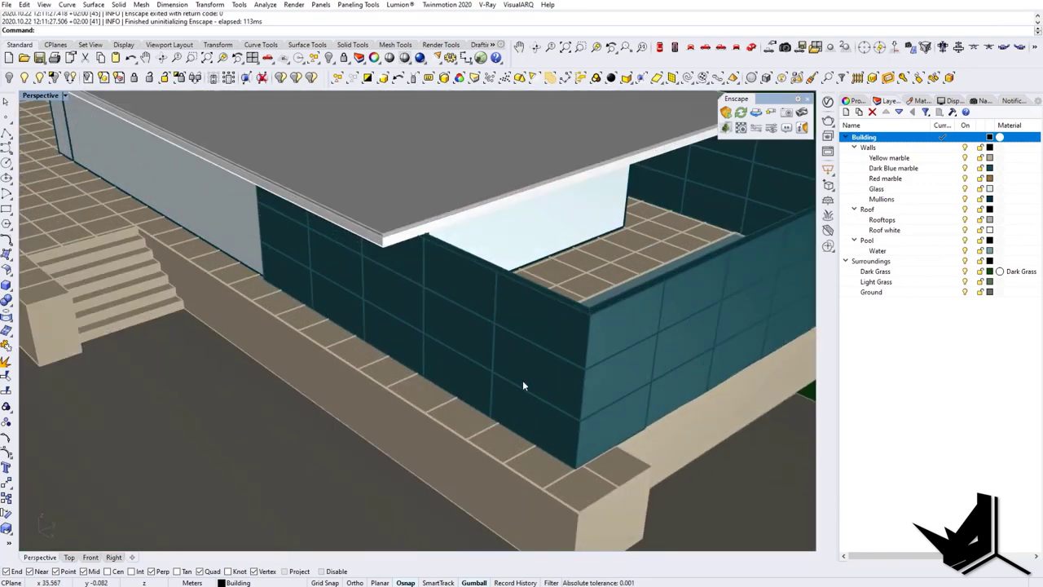
click(497, 331)
click(854, 100)
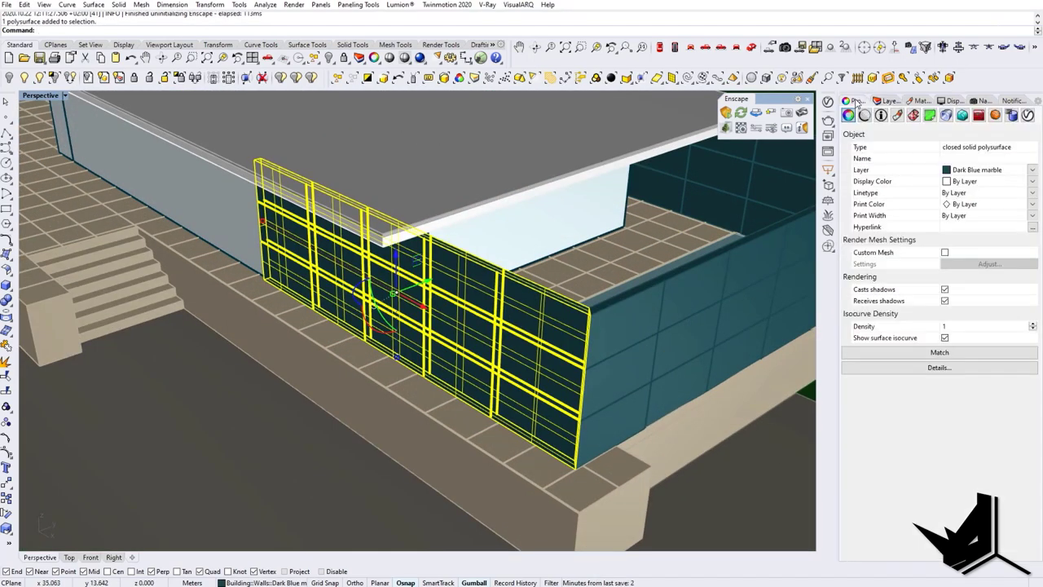
click(913, 116)
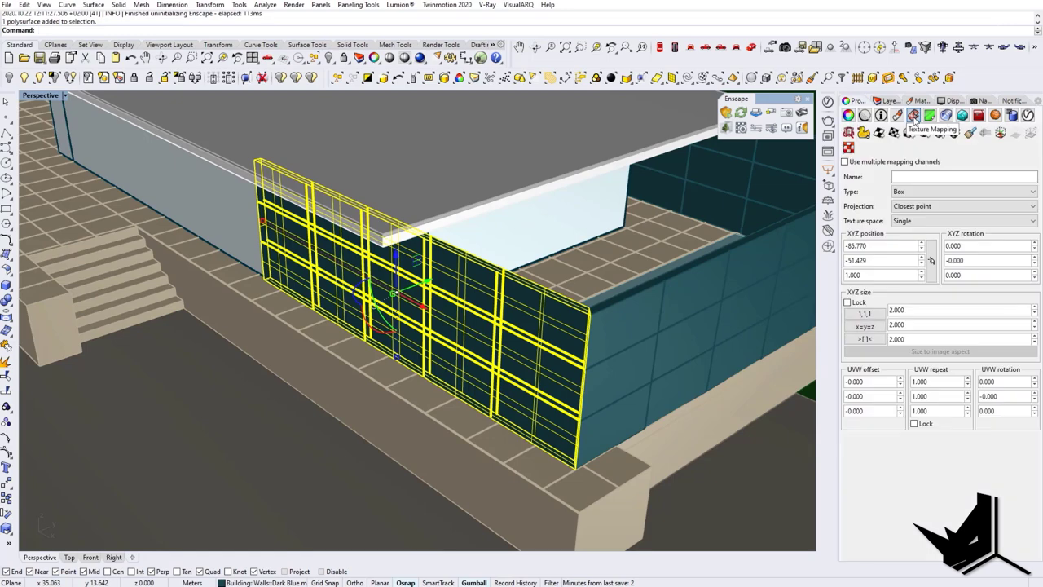
- Show the texture mapping widget of the selected dark blue marble wall and locate it in the scene
click(1001, 136)
scroll(371, 309, down, 10)
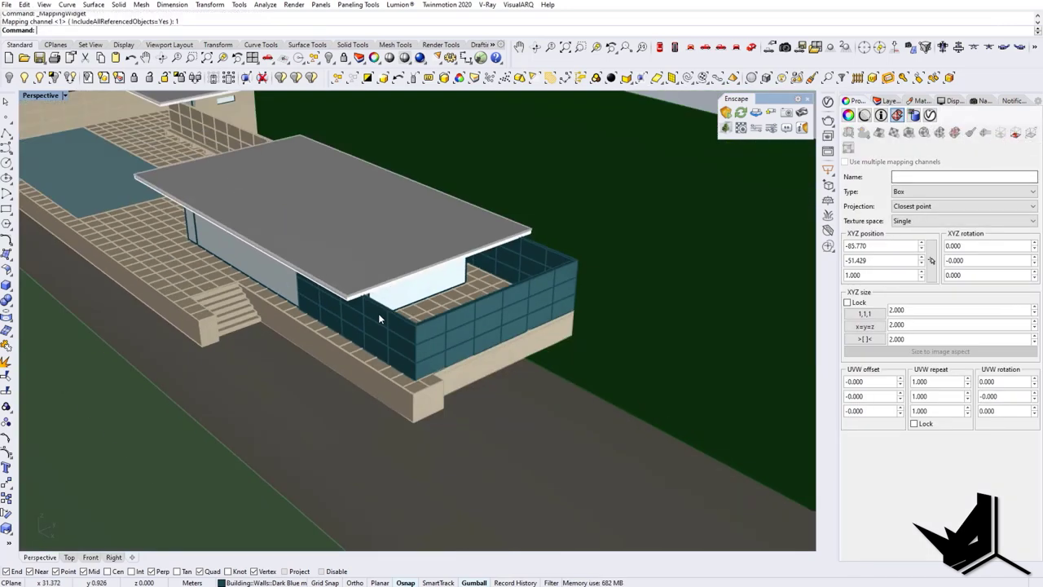
scroll(226, 245, up, 10)
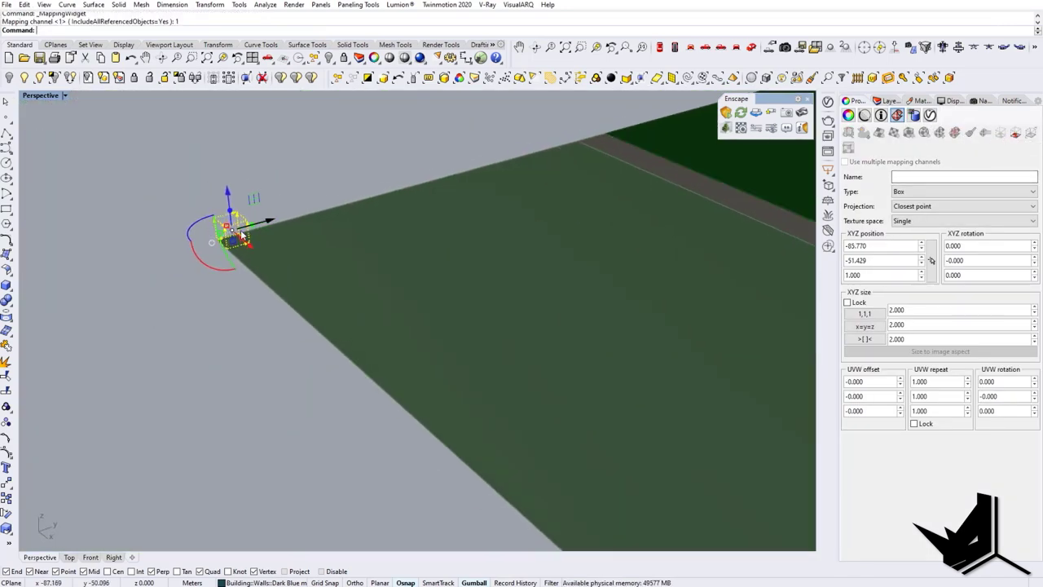
scroll(227, 244, down, 6)
shift+right_drag(565, 356, 432, 331)
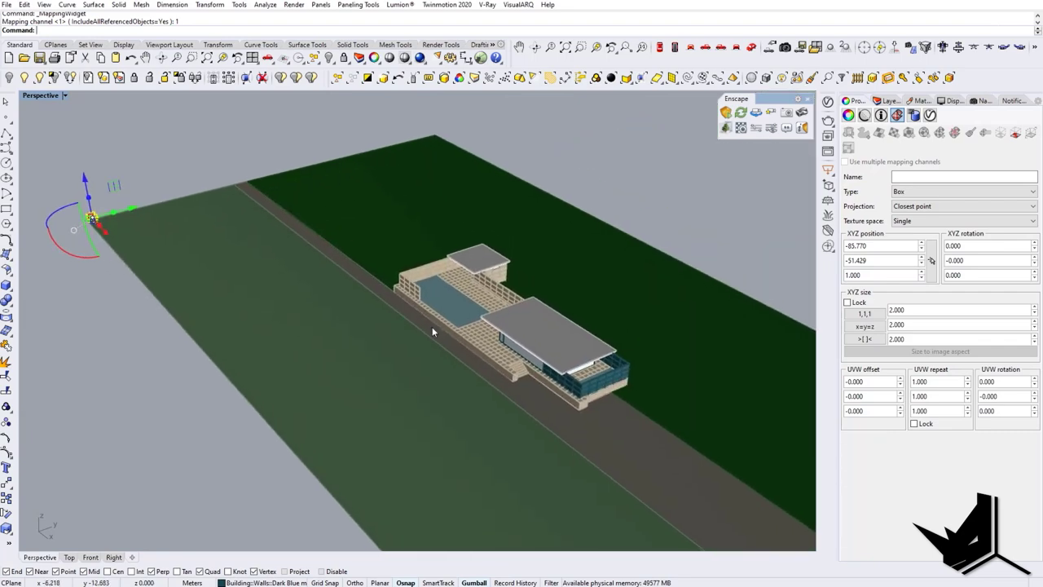
- Select the dark blue marble wall at the pavilion's short end, check its texture mapping settings, and clear the selection
scroll(596, 387, up, 12)
shift+right_drag(570, 390, 531, 378)
click(545, 345)
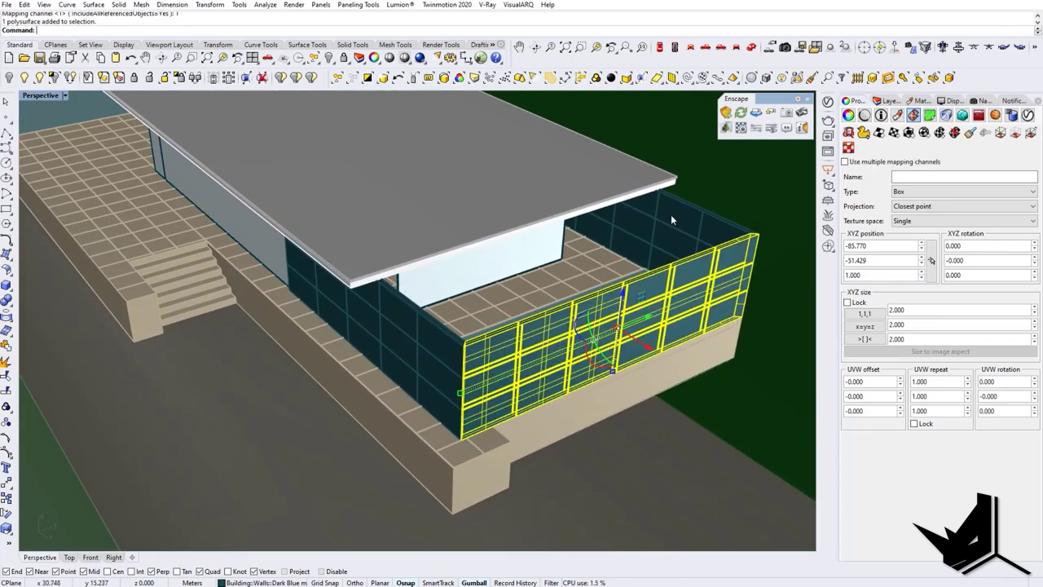
right_drag(446, 341, 469, 314)
scroll(469, 314, down, 8)
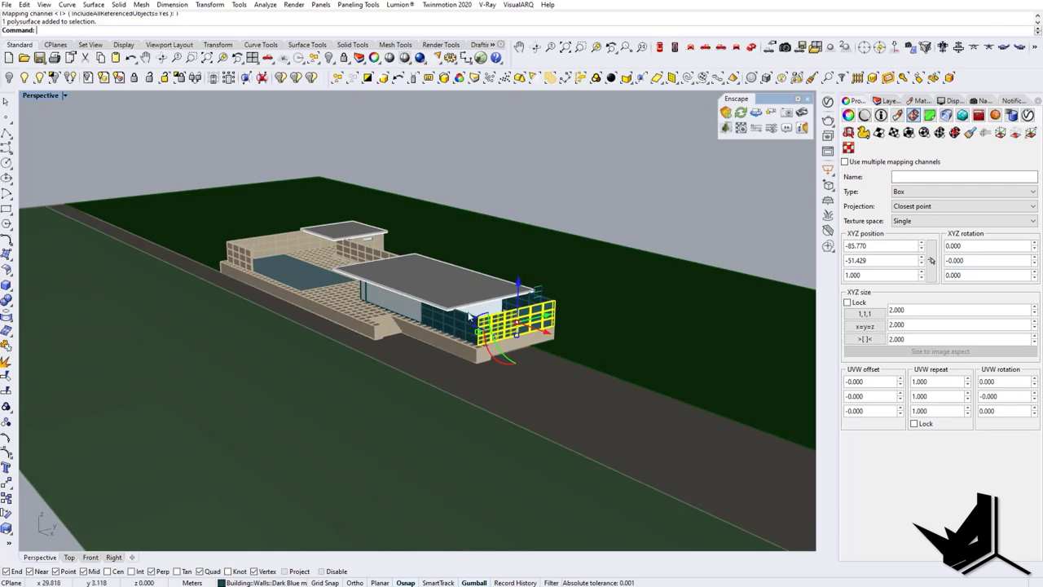
key(Escape)
right_drag(513, 244, 488, 265)
scroll(486, 267, up, 8)
scroll(458, 294, down, 2)
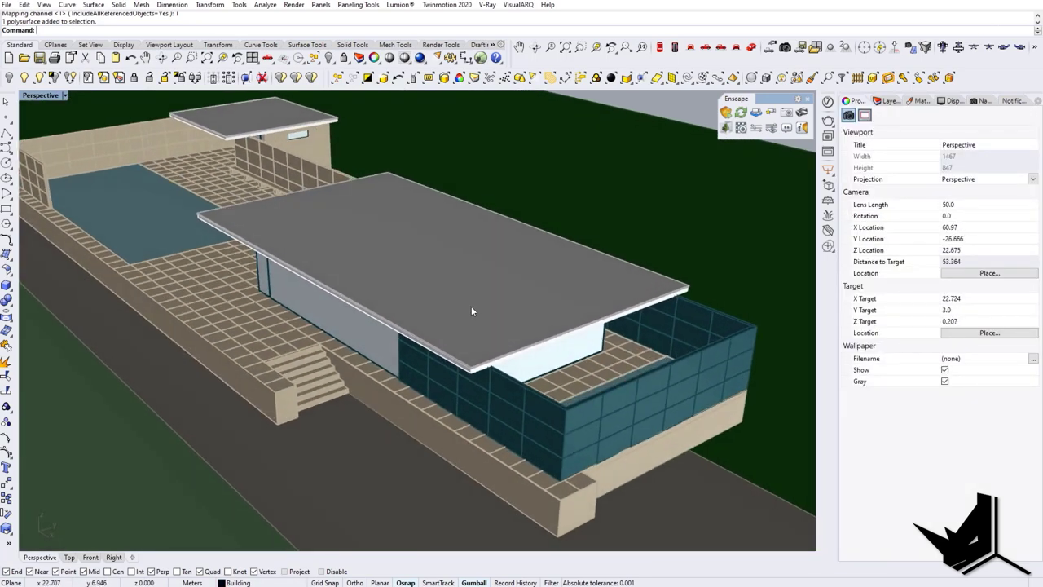
- Bring the pavilion into Lumion through LiveSync and examine how its ground surface meets the landscape
click(400, 5)
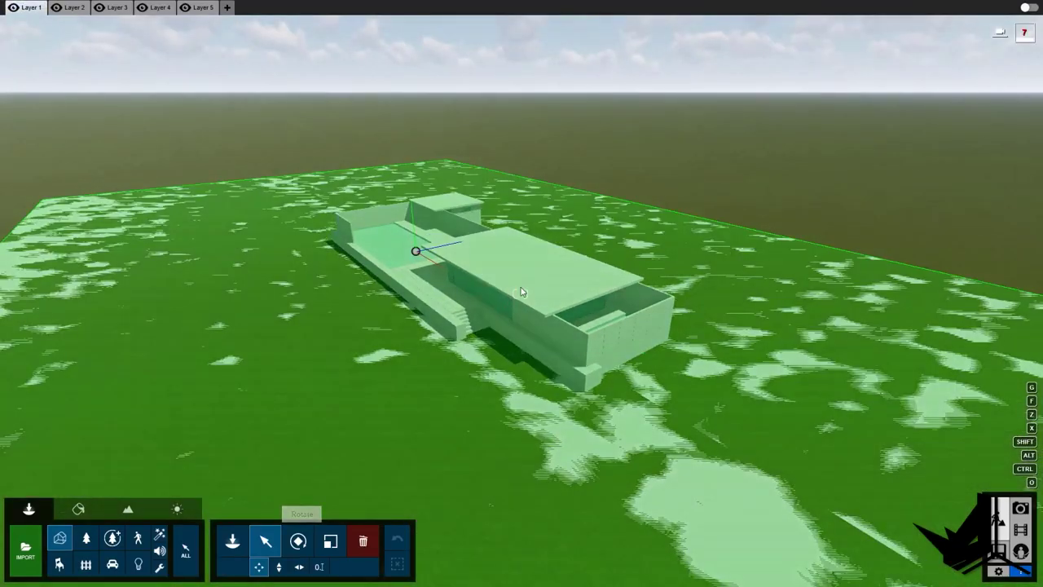
right_drag(453, 356, 456, 322)
key(w)
right_drag(524, 293, 541, 350)
key(s)
key(s)
key(w)
key(s)
key(w)
scroll(557, 301, down, 10)
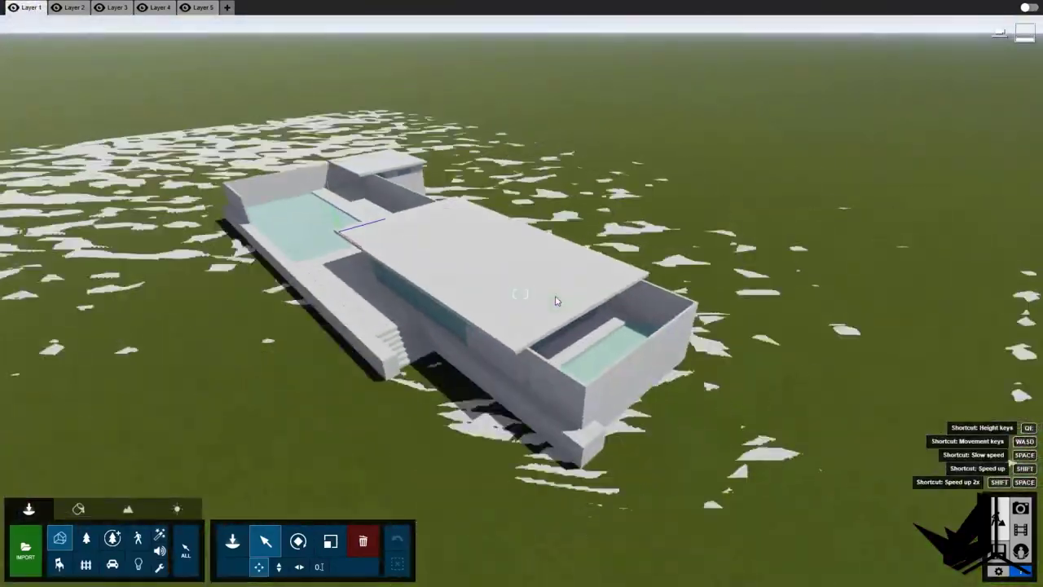
right_drag(557, 329, 432, 295)
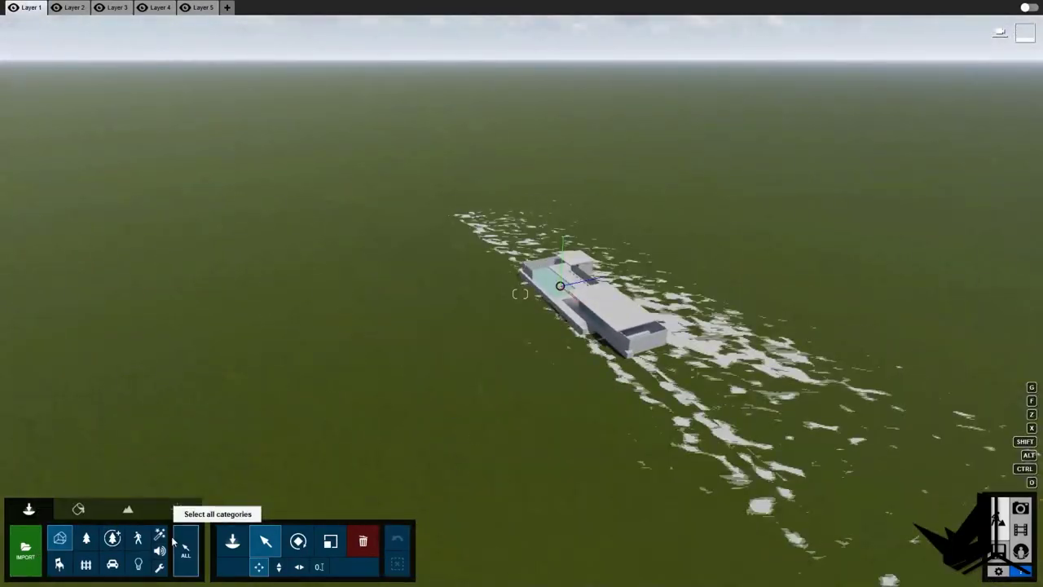
- Place a Cut landscape cutter from the utilities library on the grass beside the pavilion's ground plane
click(161, 566)
right_drag(523, 256, 621, 283)
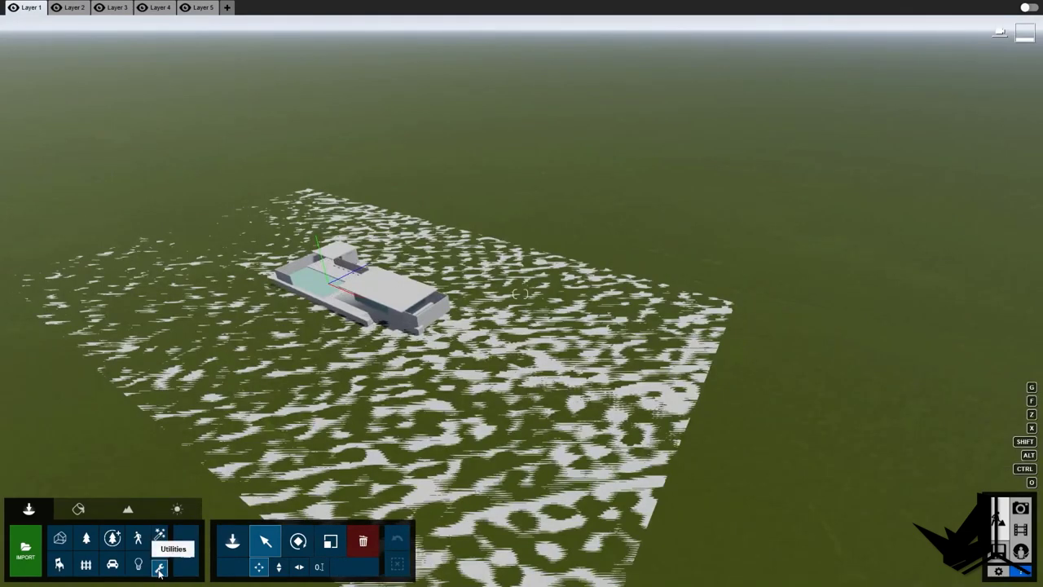
click(232, 541)
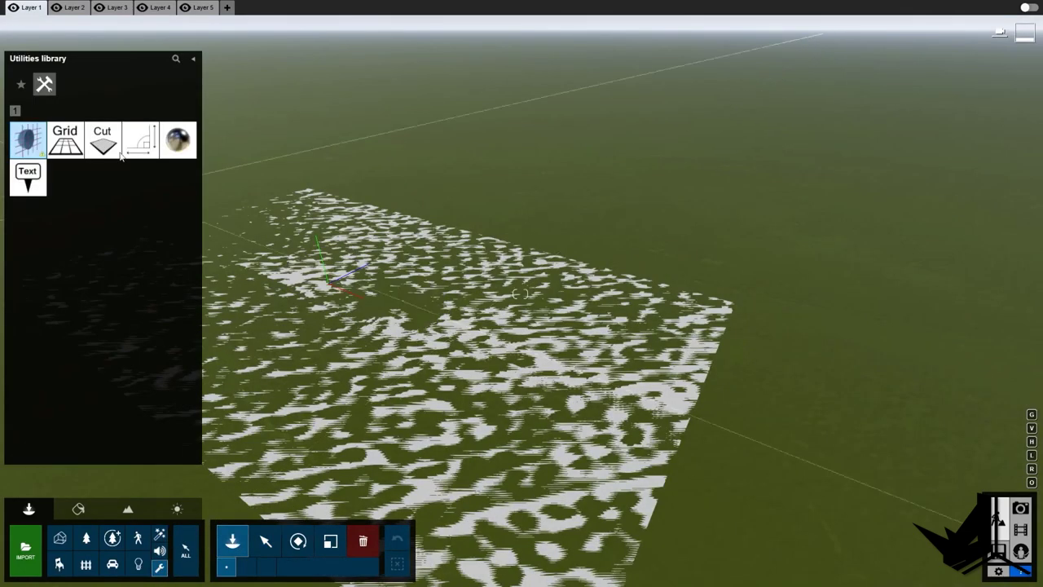
click(28, 140)
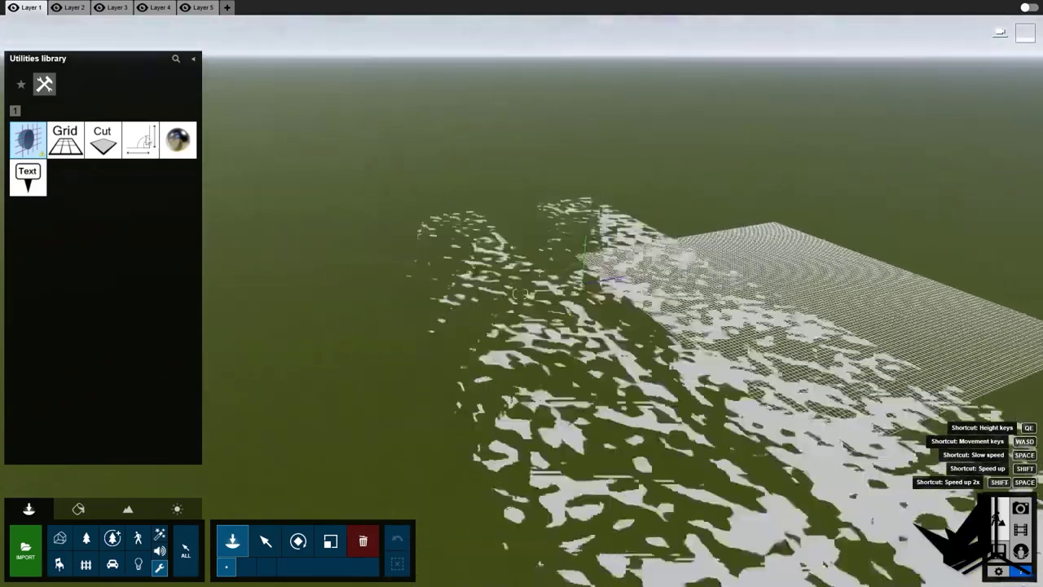
click(102, 140)
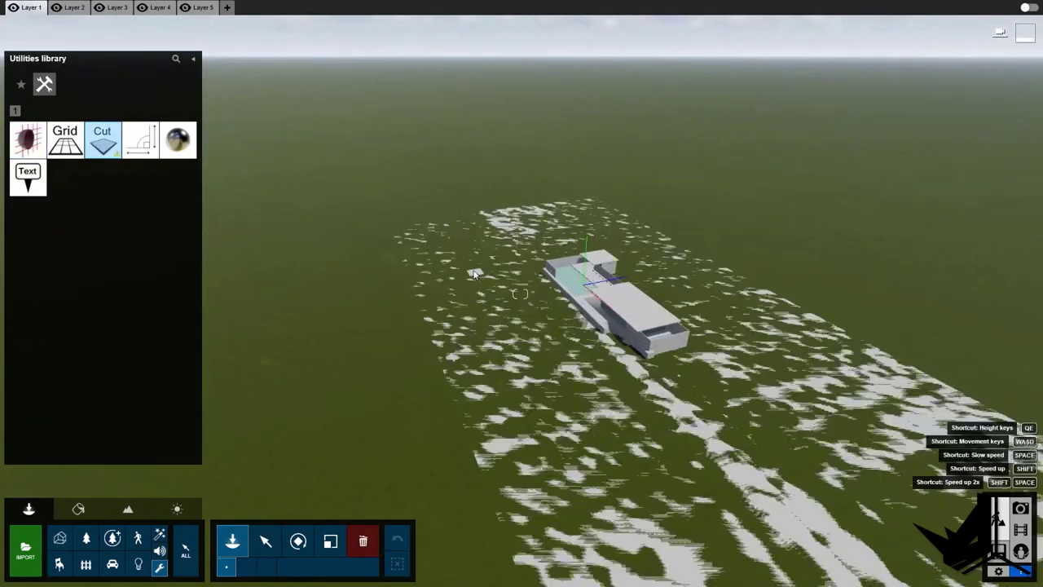
click(372, 220)
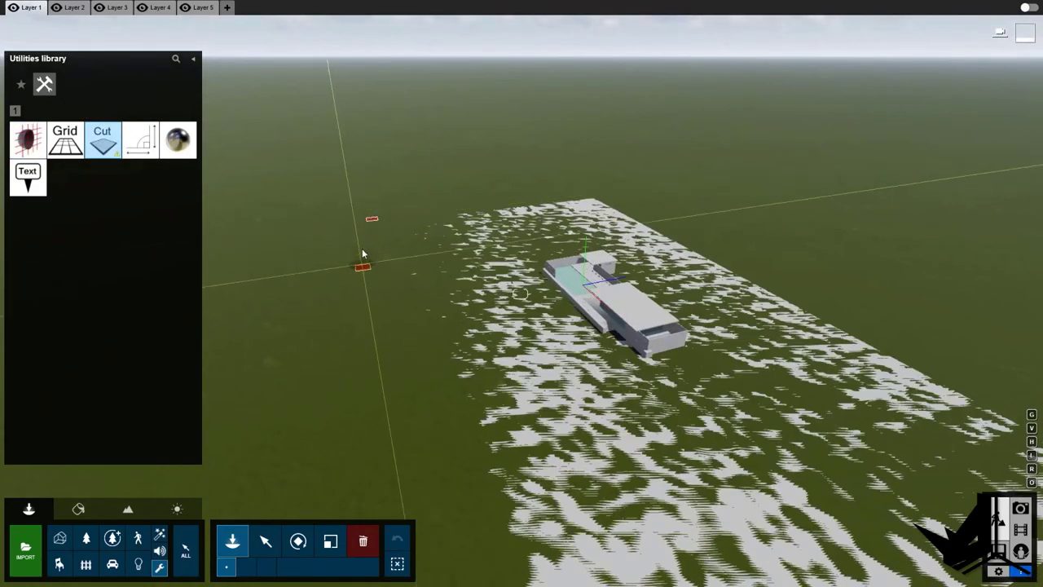
key(w)
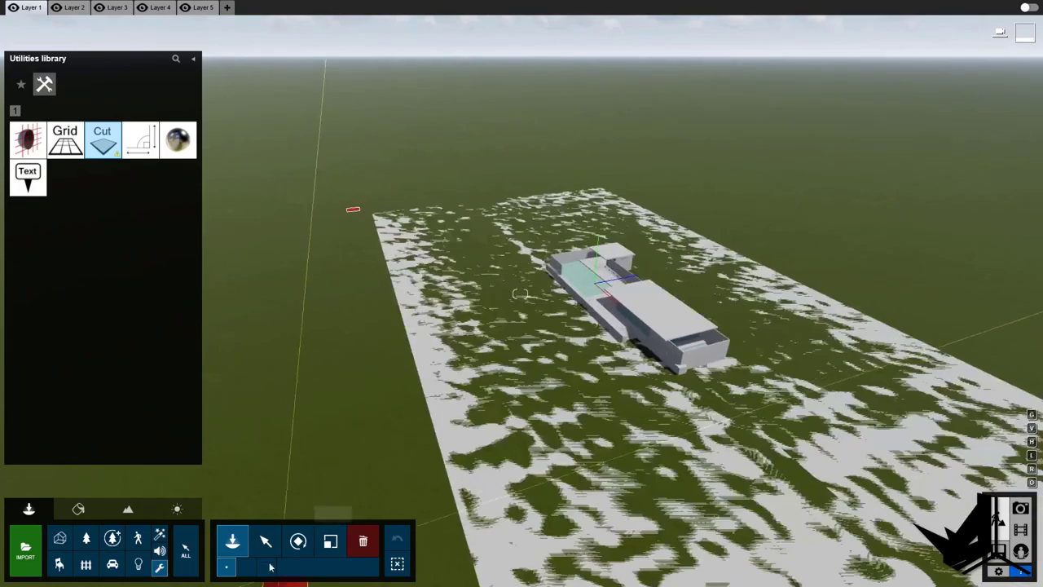
- Move and stretch the landscape cutter's corners to match the outline of the model's ground plane
click(266, 544)
drag(362, 211, 1011, 355)
key(s)
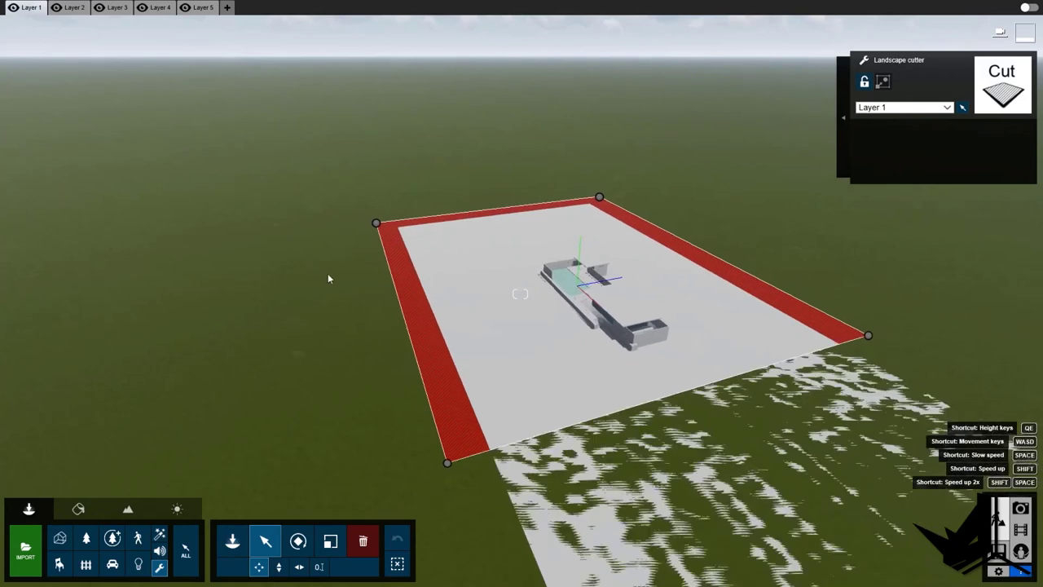
drag(799, 328, 891, 401)
drag(828, 359, 914, 419)
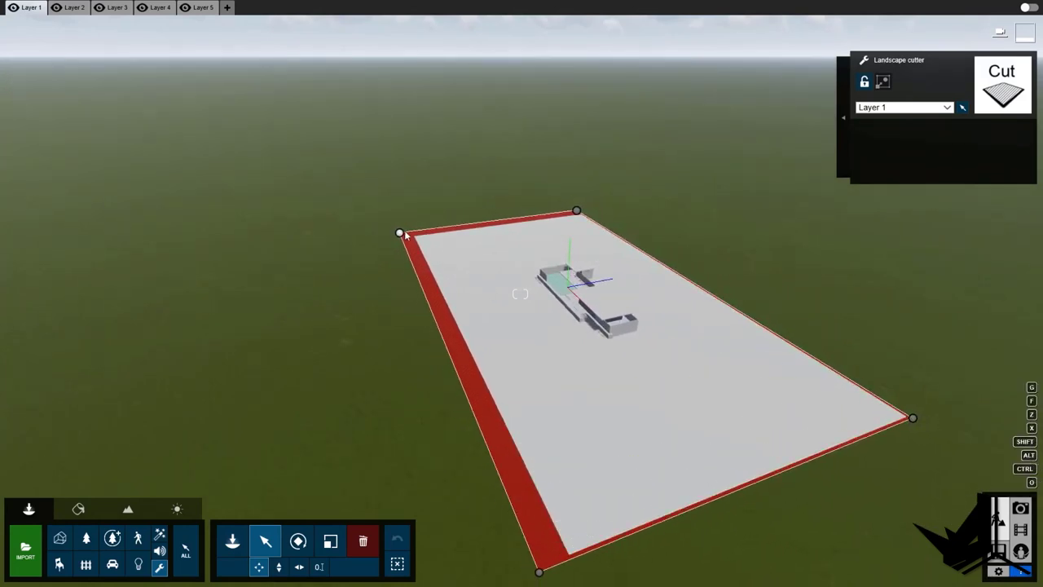
drag(406, 235, 414, 235)
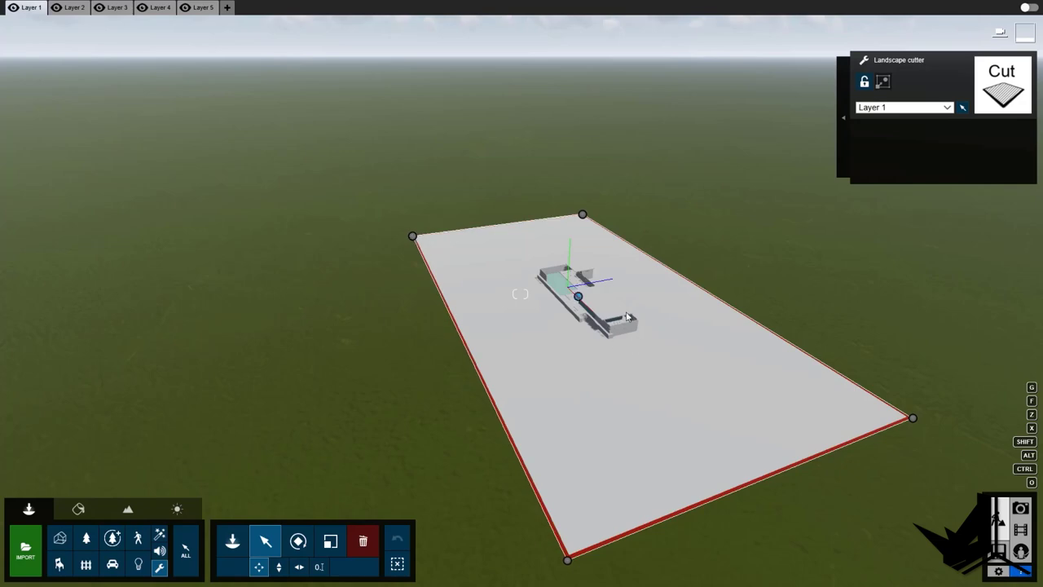
scroll(628, 317, up, 3)
- Enable selection of all object categories and inspect the pavilion on its cut-out ground from different heights
click(188, 549)
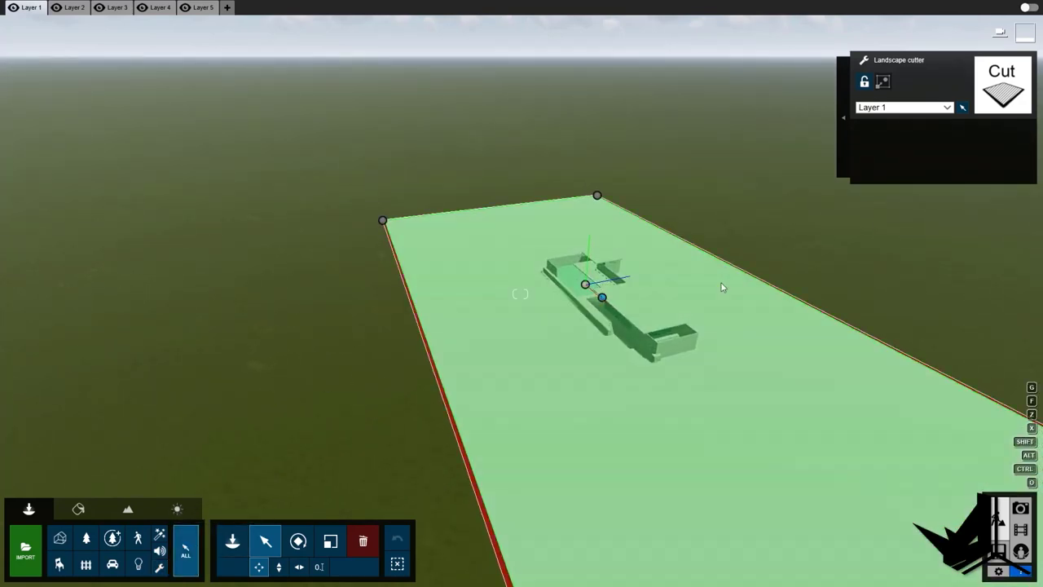
scroll(710, 285, up, 5)
right_drag(709, 285, 536, 411)
scroll(535, 301, down, 5)
scroll(529, 319, up, 5)
scroll(570, 250, down, 5)
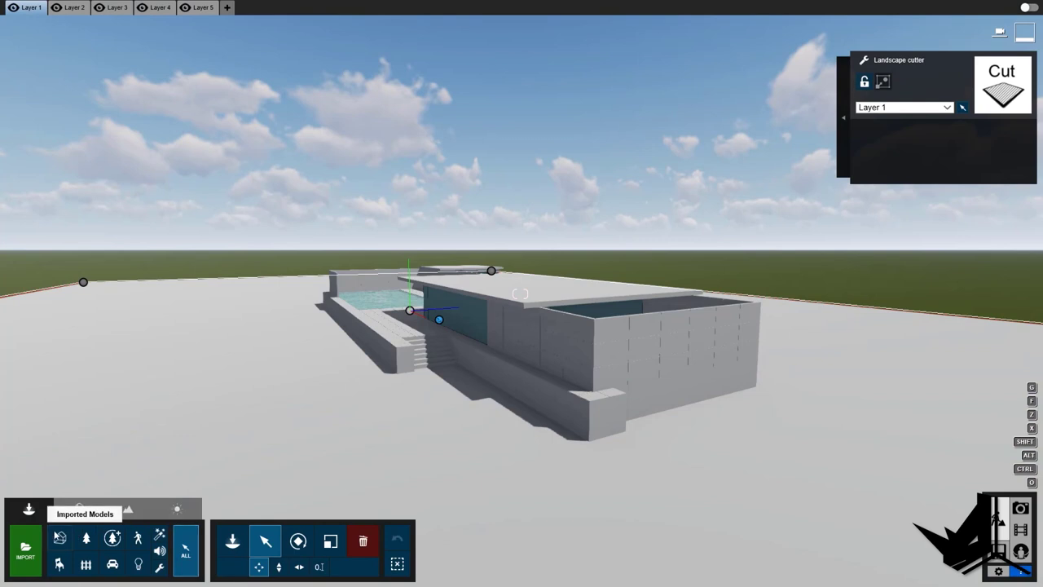
- Switch to the Material Editor and check which pavilion surfaces share the glass material
click(88, 510)
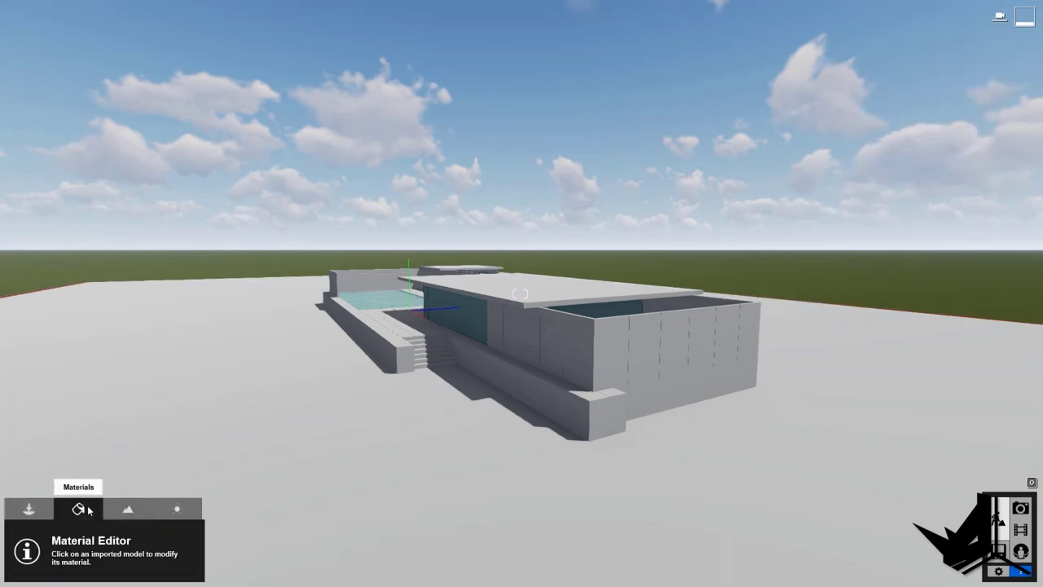
right_drag(509, 318, 425, 223)
scroll(386, 218, up, 4)
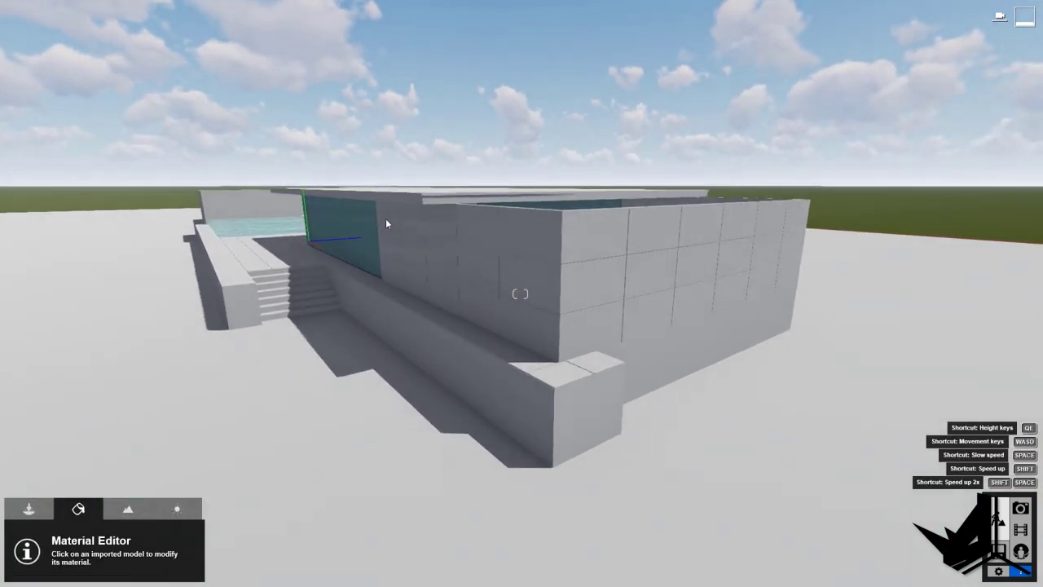
right_drag(494, 232, 503, 328)
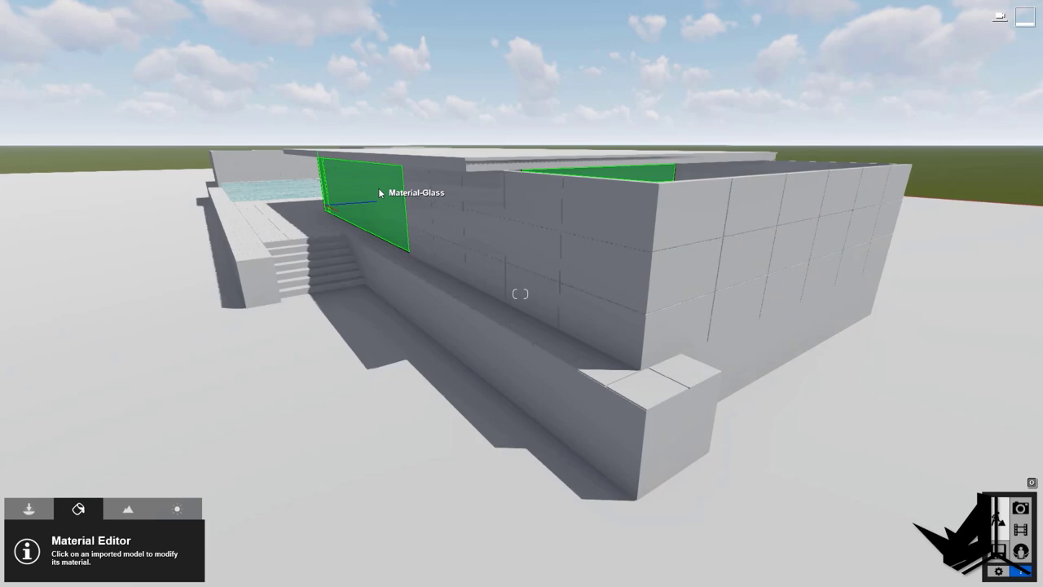
click(406, 234)
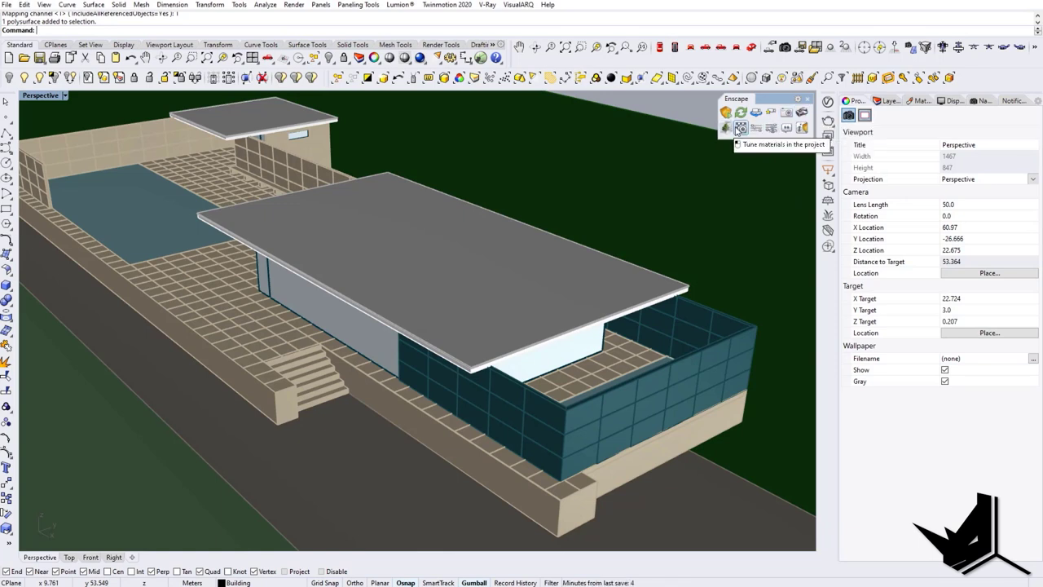
- In Rhino, open the Enscape material editor, review the project's material list, and close it
click(739, 129)
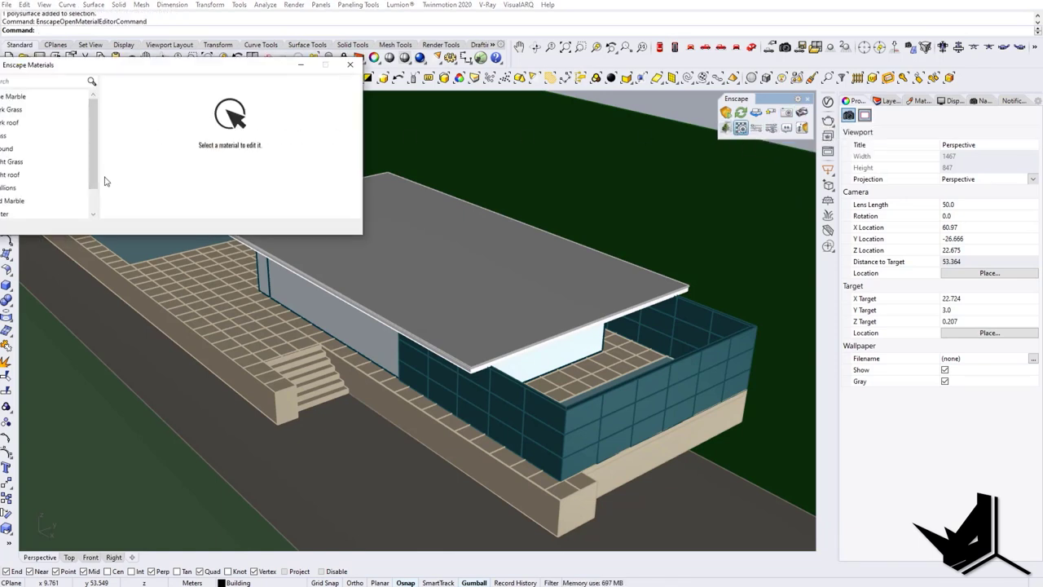
drag(115, 70, 264, 104)
scroll(244, 178, down, 2)
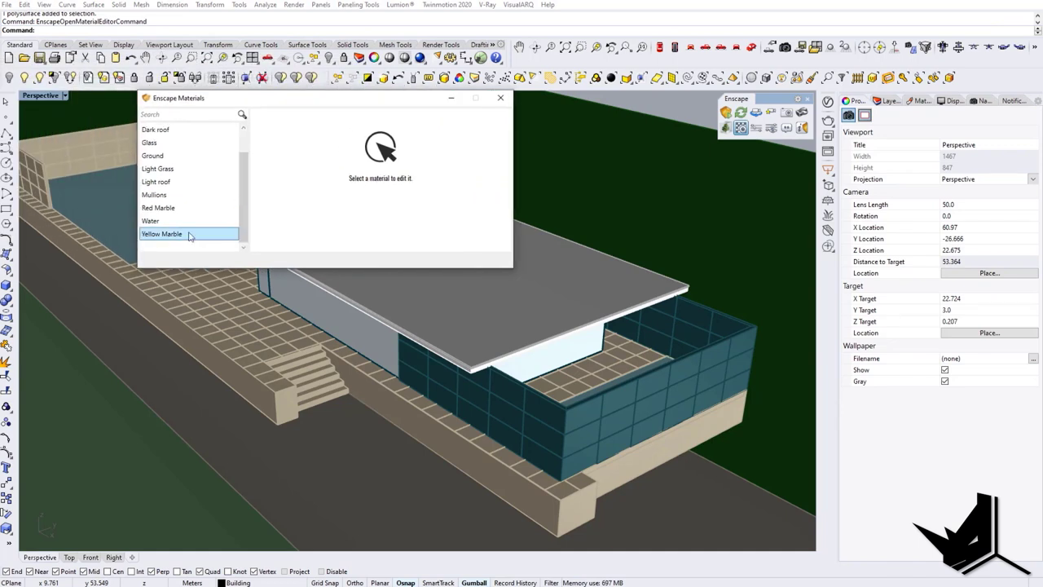
click(501, 99)
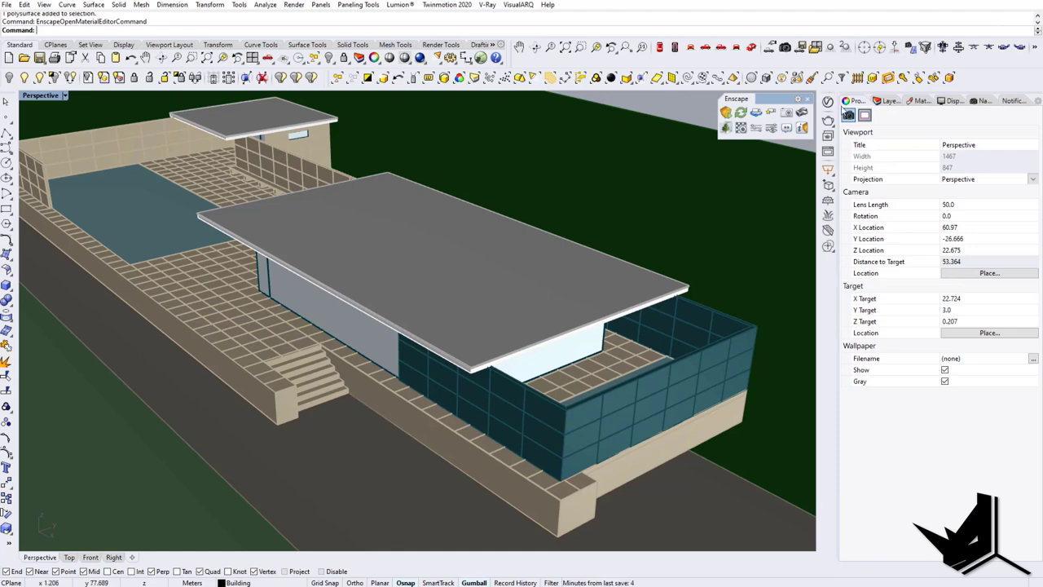
shift+right_drag(403, 193, 416, 256)
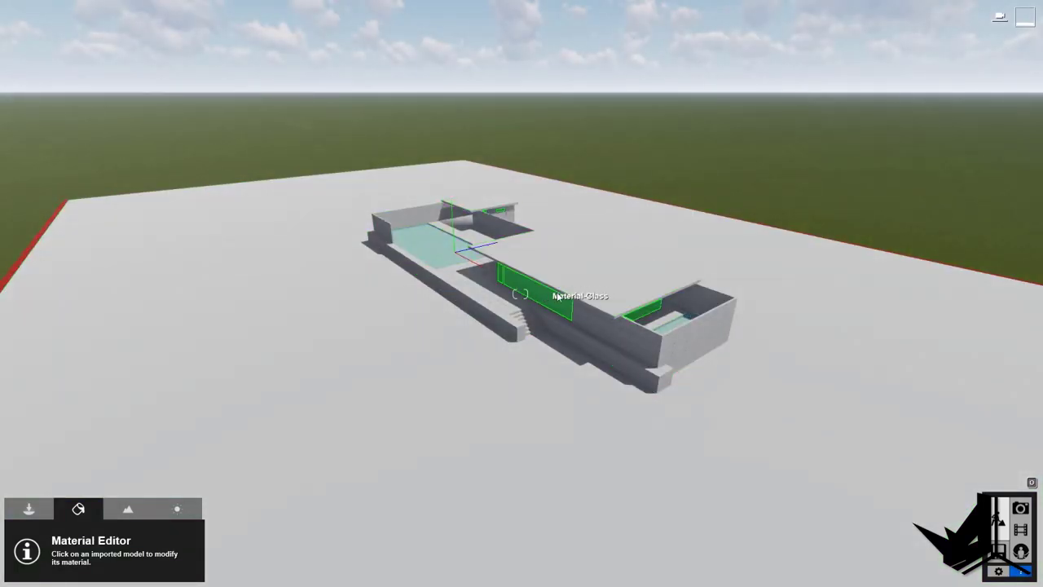
- Give the pavilion's Yellow_Marble base and paving a Standard material with the color map TexturesCom_ConcreteBare0428_4_seamless_S
key(w)
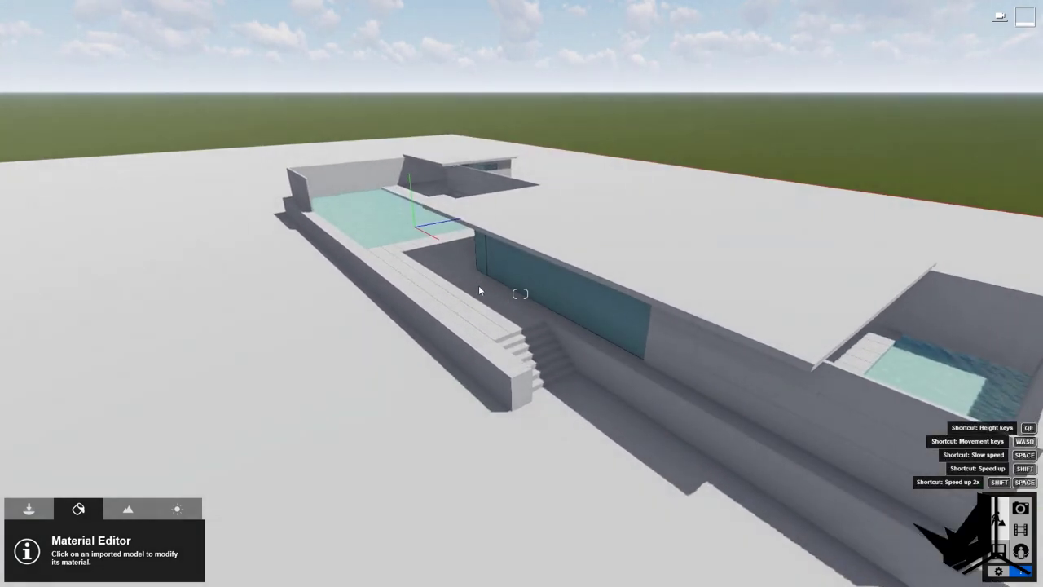
right_drag(479, 286, 560, 312)
key(w)
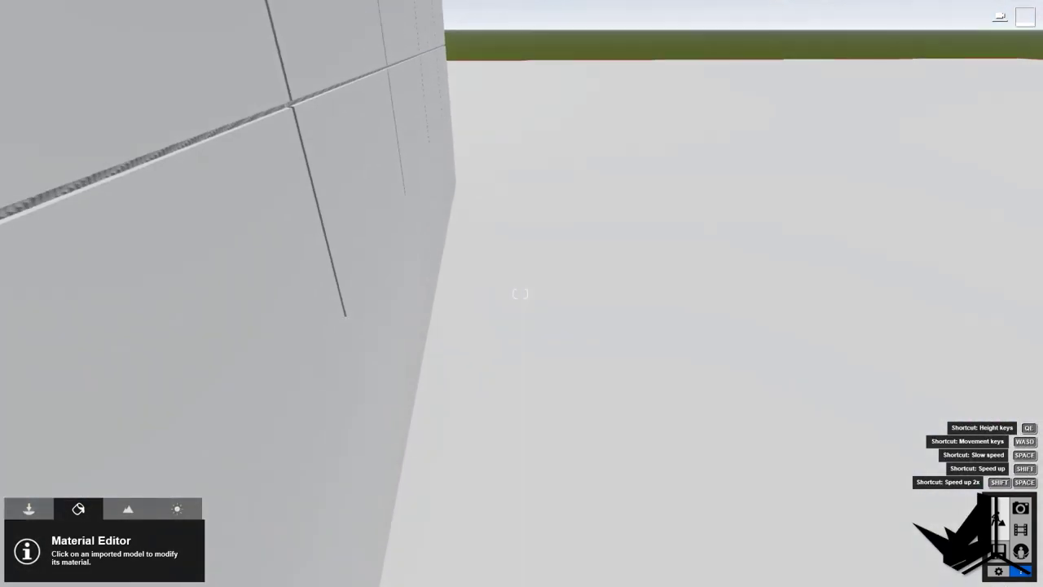
key(s)
key(s)
key(w)
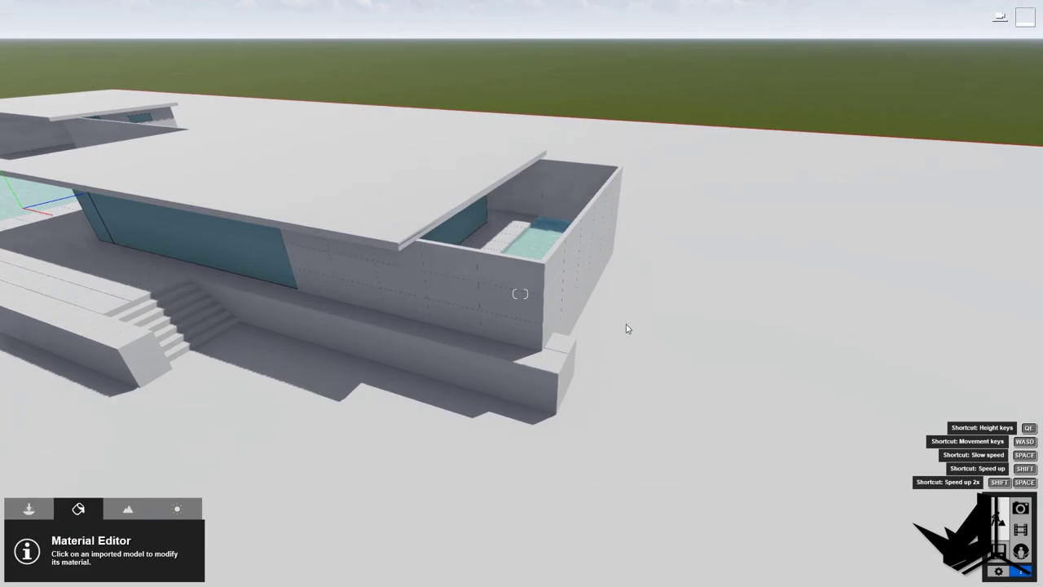
right_drag(627, 327, 607, 317)
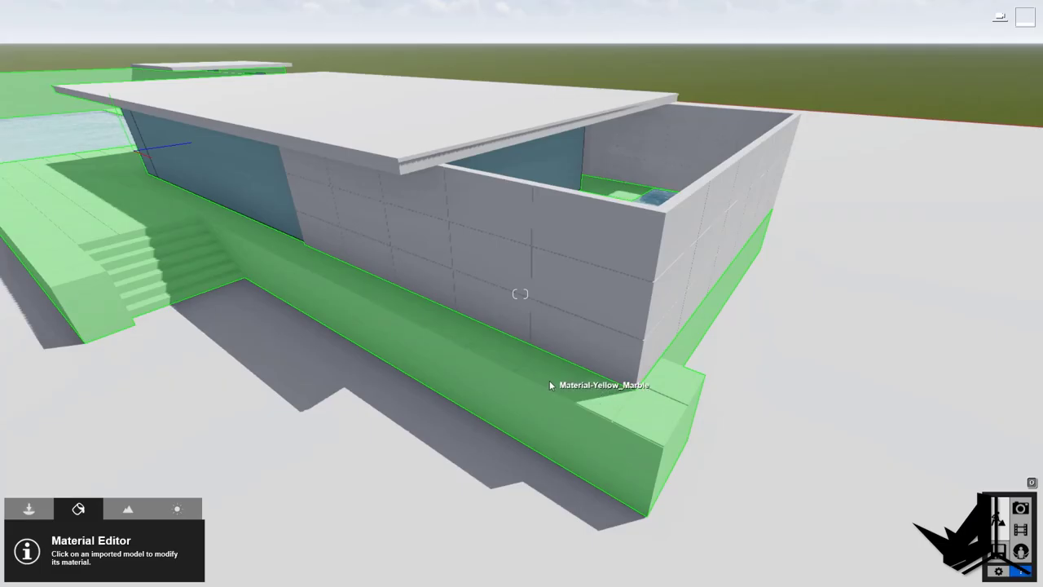
click(550, 381)
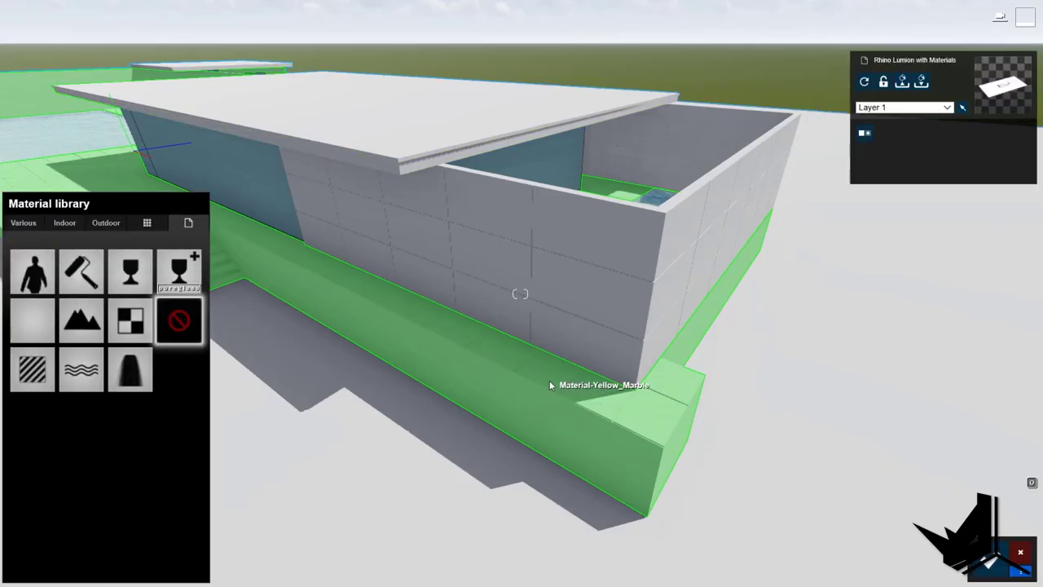
click(31, 371)
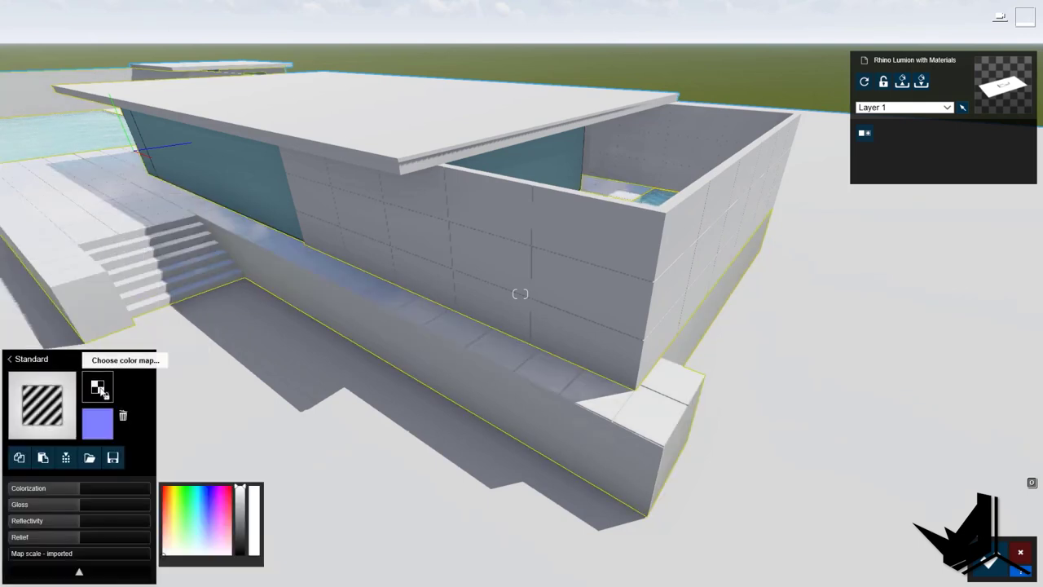
click(98, 388)
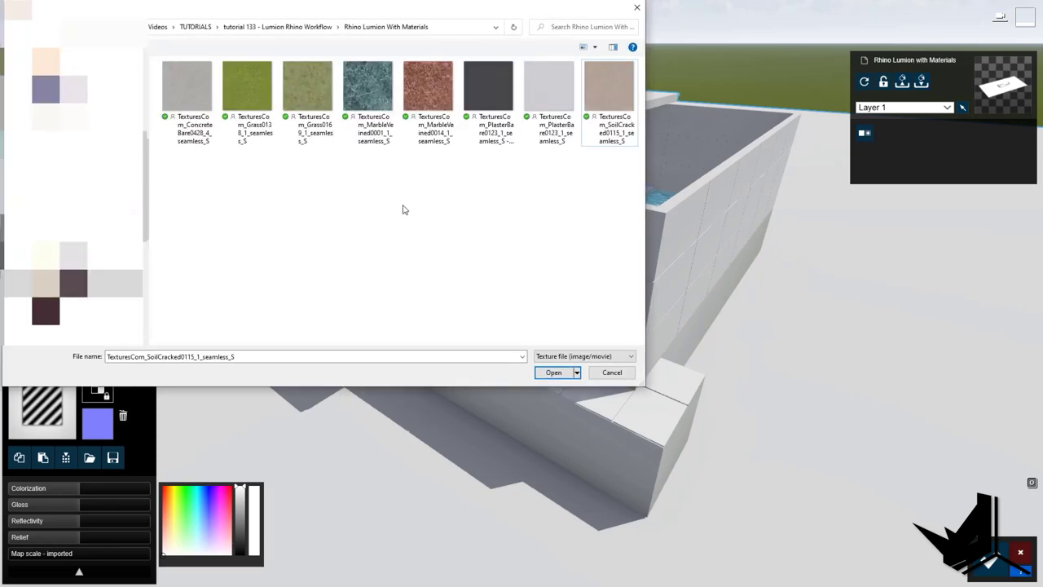
click(192, 89)
click(551, 370)
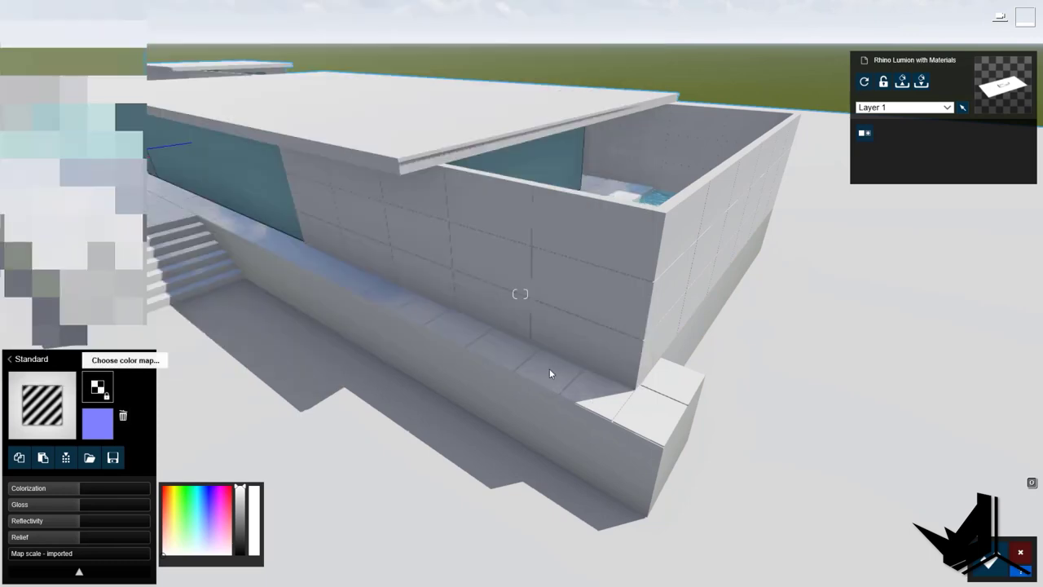
- Reduce the concrete paving's colorization to almost zero, lower its gloss and reflectivity, and set its relief to 0.9
key(s)
right_drag(546, 439, 525, 481)
key(w)
right_drag(552, 427, 528, 337)
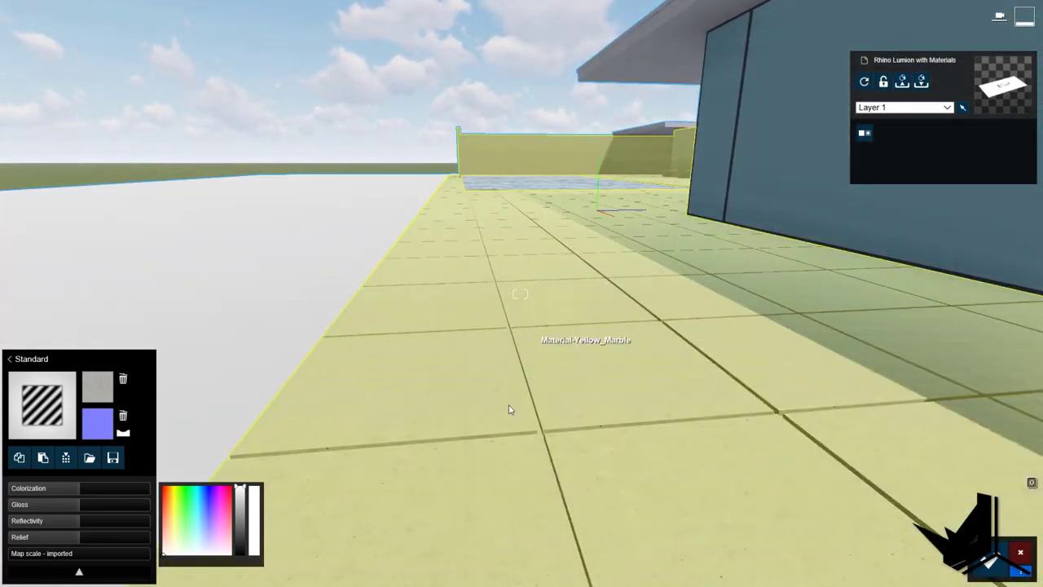
right_drag(510, 407, 526, 348)
key(w)
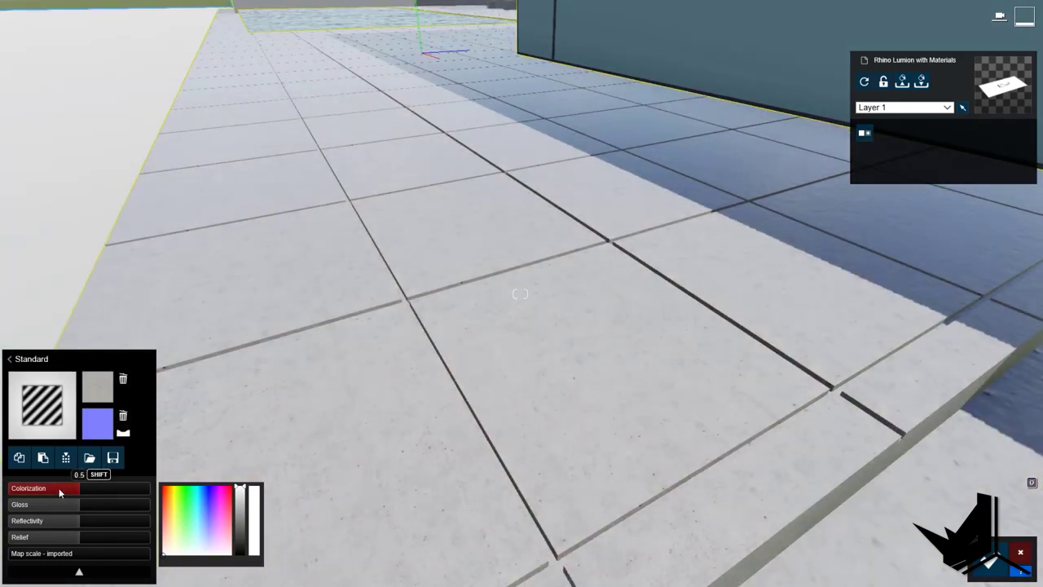
drag(59, 492, 10, 488)
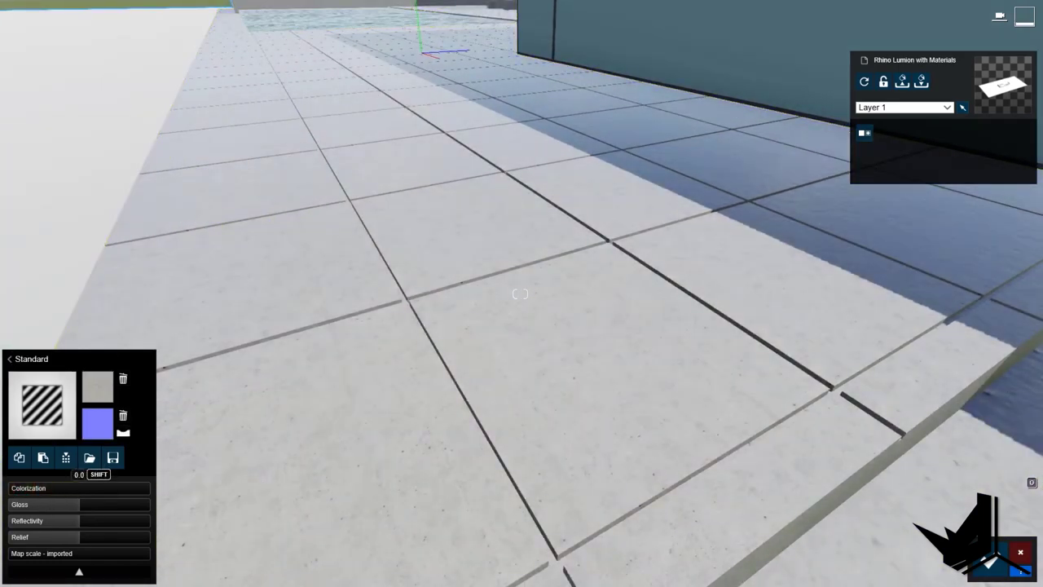
click(21, 488)
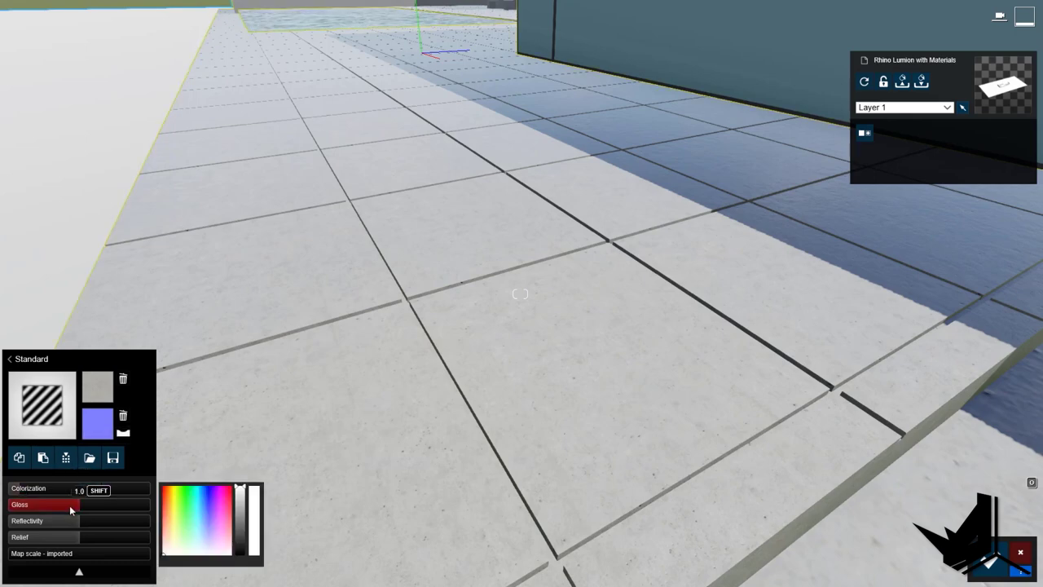
drag(71, 510, 29, 510)
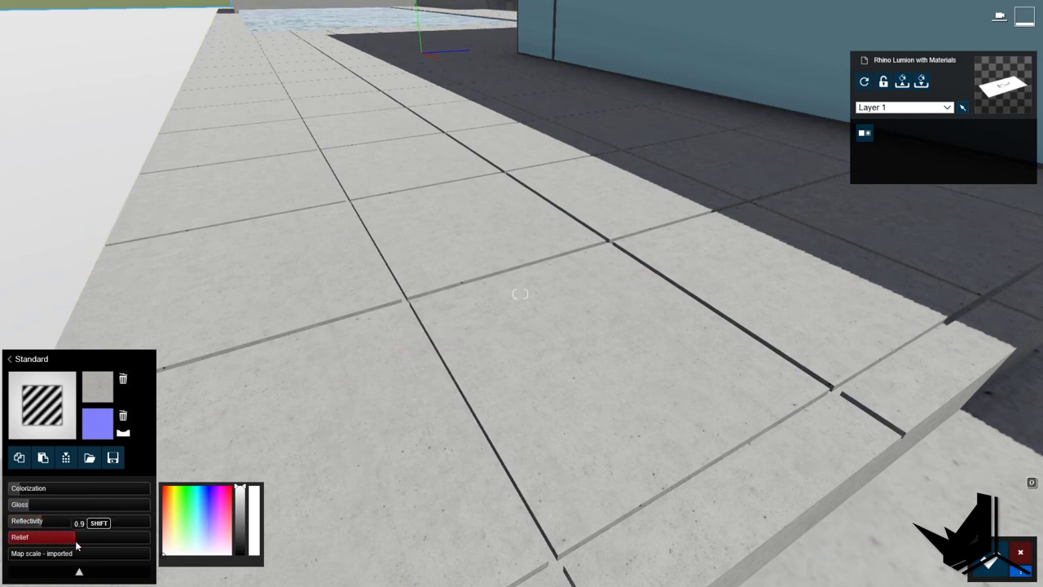
- Give the Blue_Marble walls around the small pool a Standard material with the color map TexturesCom_MarbleVeined0001_1_seamless_S
key(s)
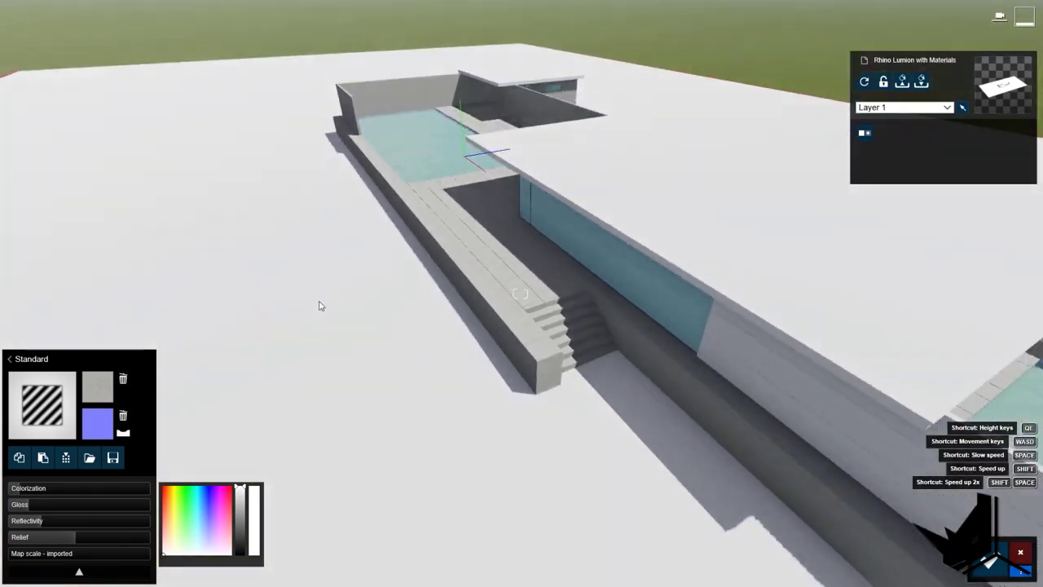
right_drag(321, 304, 163, 233)
key(w)
right_drag(384, 274, 521, 312)
key(w)
right_drag(604, 308, 546, 316)
click(544, 313)
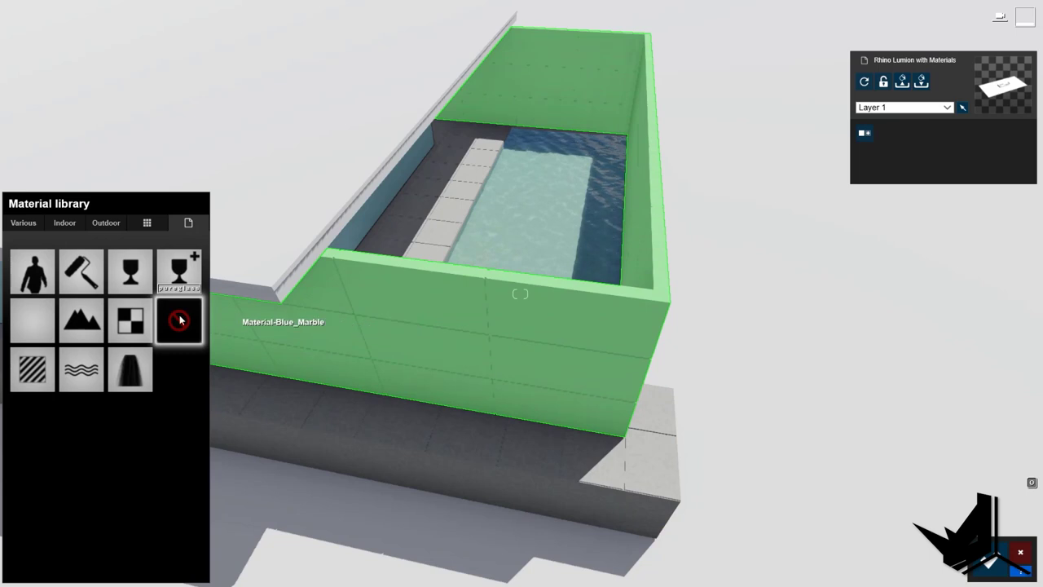
click(35, 370)
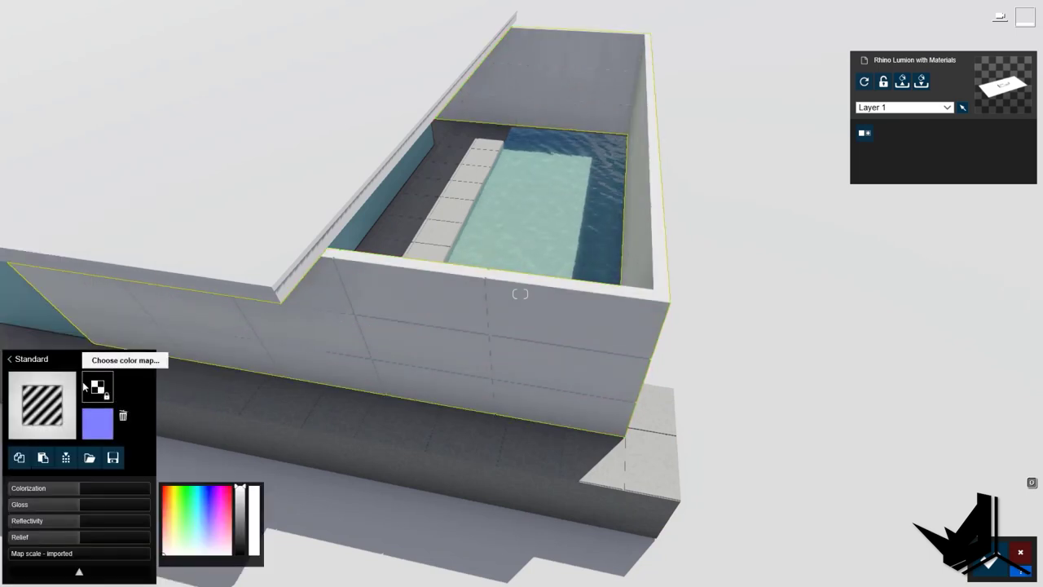
click(86, 387)
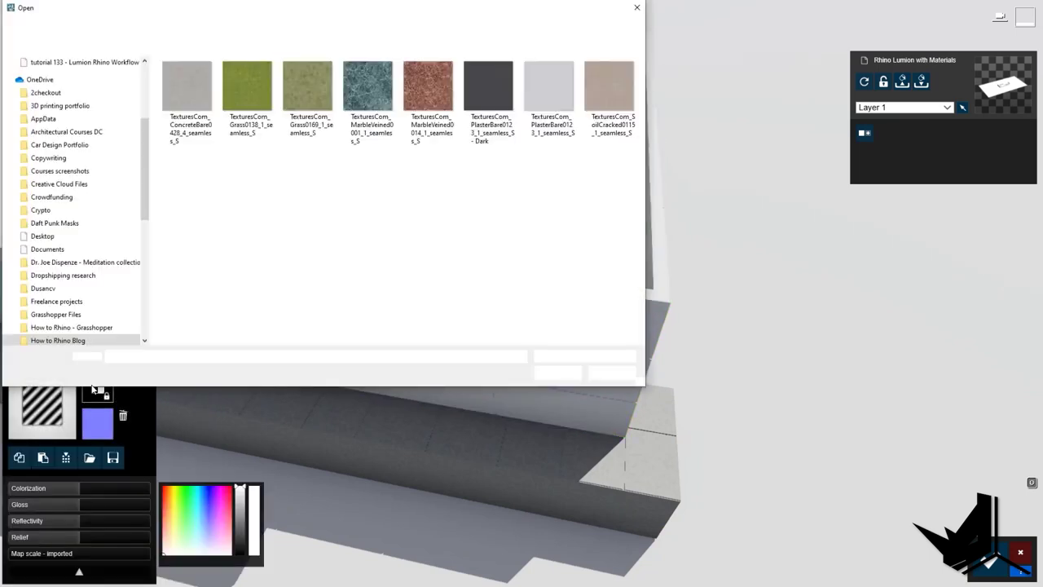
click(554, 373)
- Set the blue marble's colorization to 0.0 and lower its gloss and reflectivity
right_drag(541, 383, 570, 295)
key(w)
drag(65, 487, 8, 487)
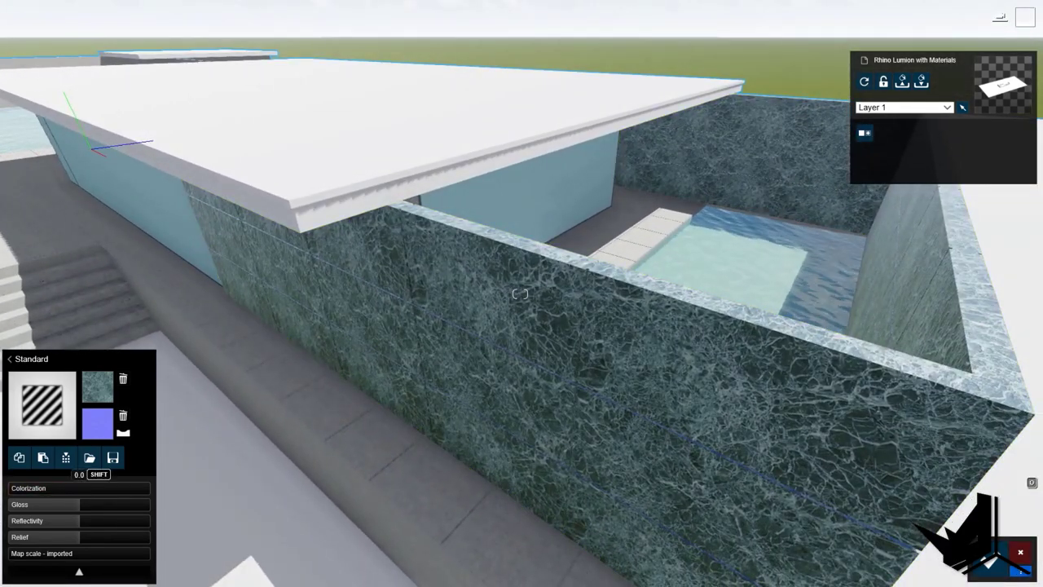
drag(66, 510, 55, 526)
right_drag(520, 295, 548, 273)
key(s)
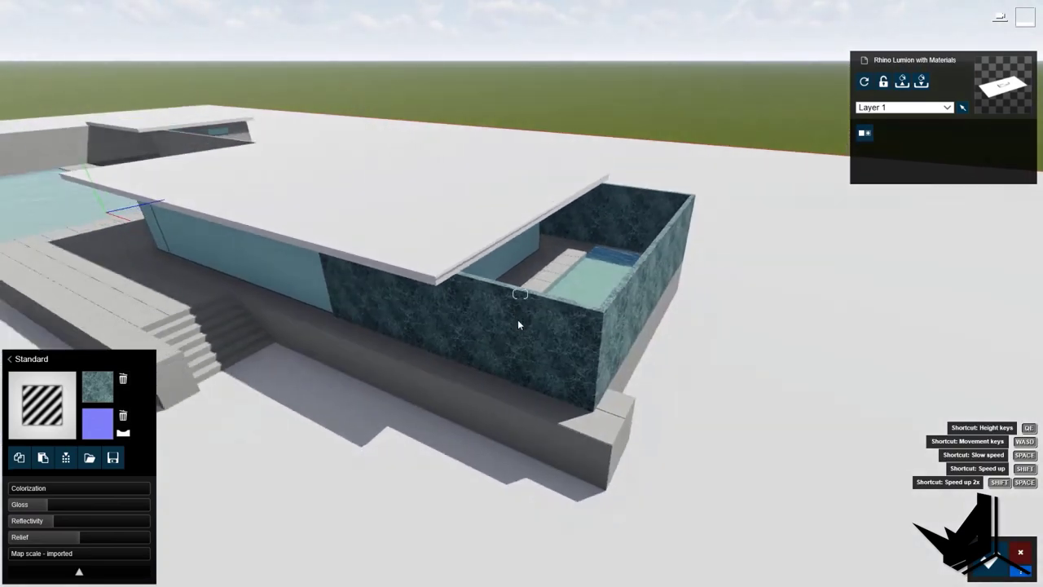
- Give the freestanding interior wall under the roof a Standard material with the color map TexturesCom_MarbleVeined0014_1_seamless_S
key(s)
right_drag(519, 324, 570, 316)
key(w)
key(w)
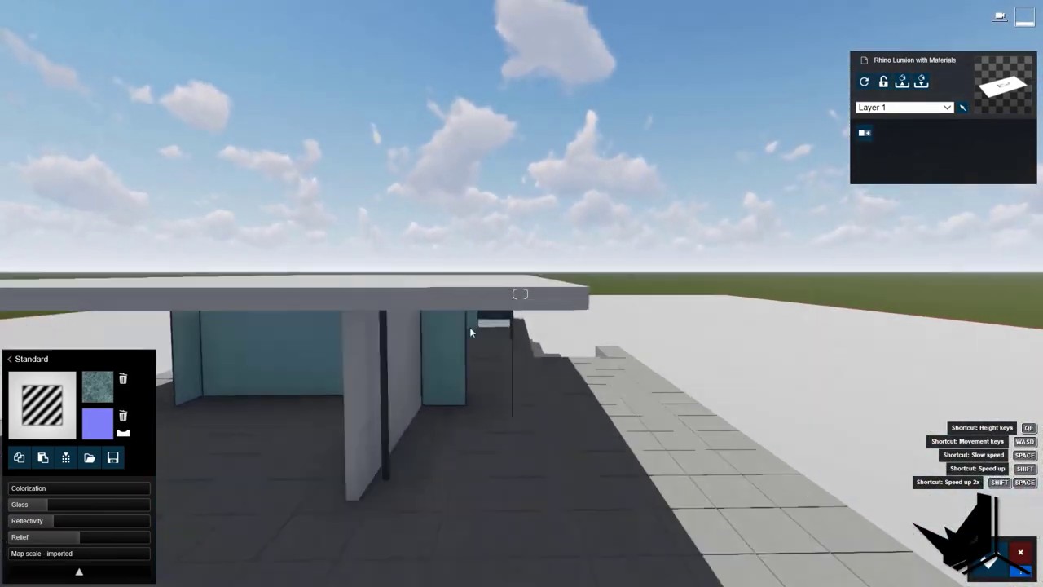
key(s)
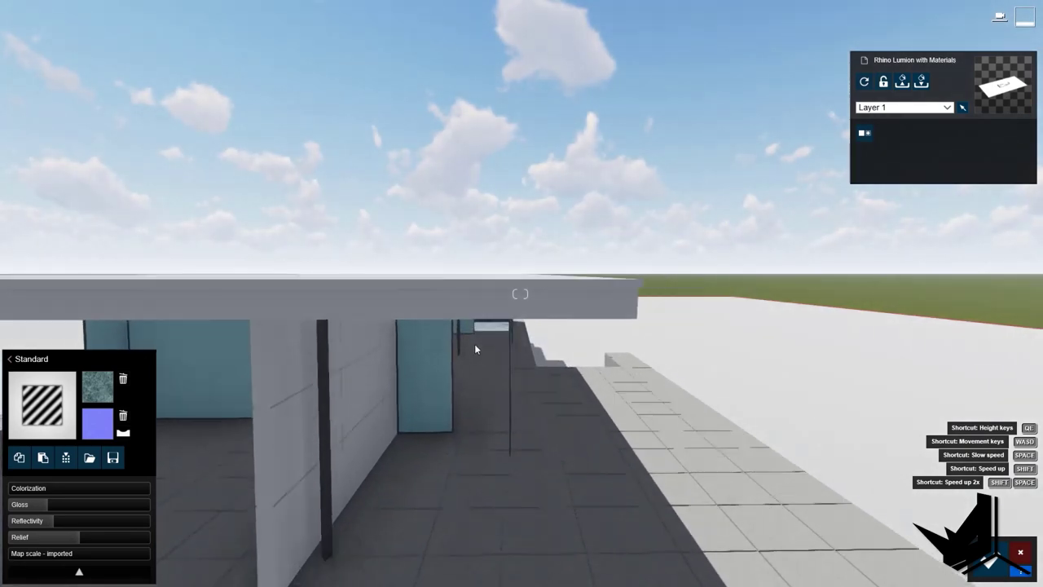
right_drag(475, 348, 479, 359)
click(436, 334)
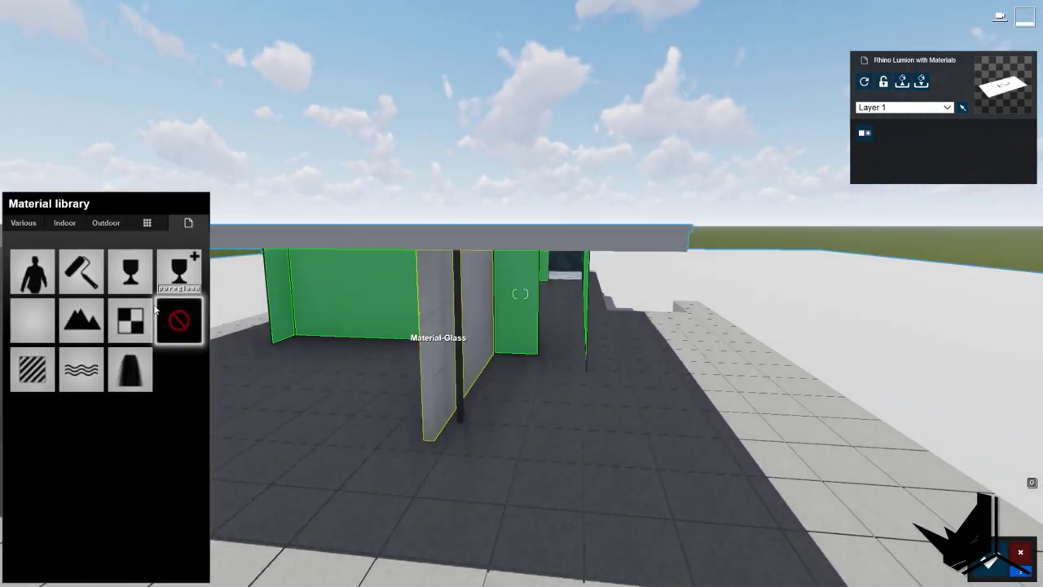
click(32, 369)
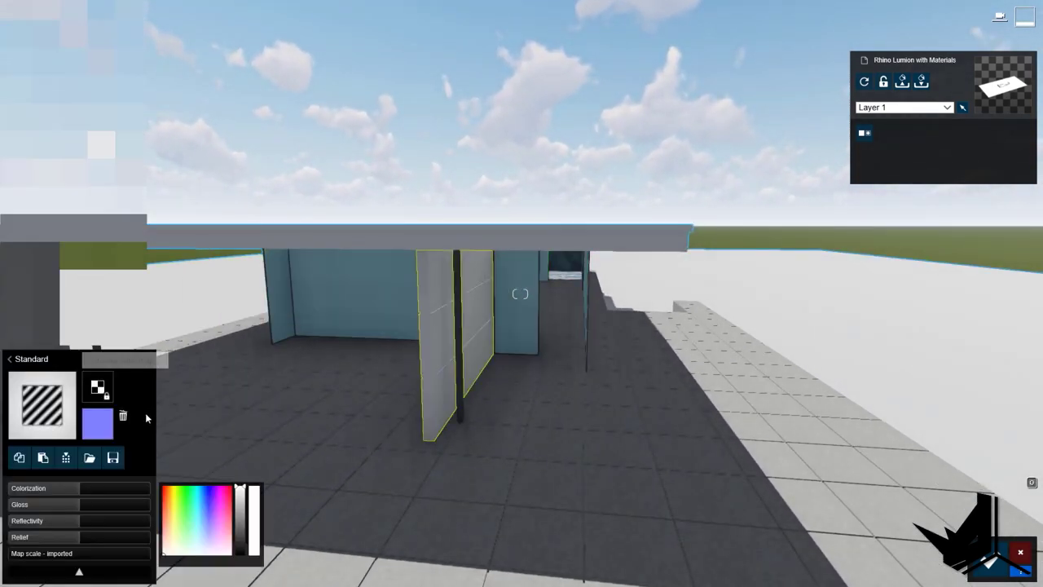
click(98, 390)
click(562, 373)
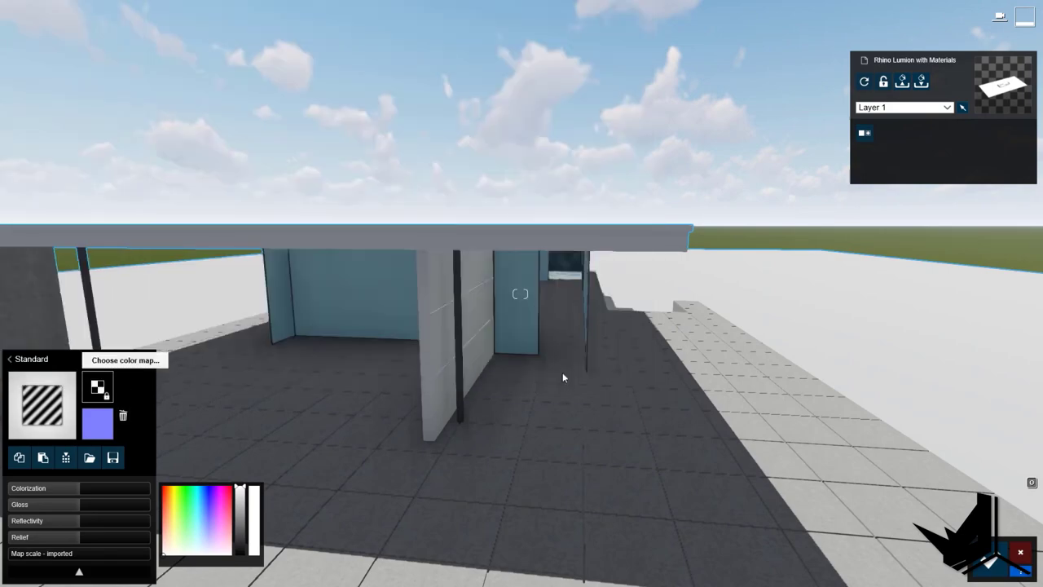
- Reduce the red marble wall's colorization to zero, lower its gloss, and set its reflectivity to 0.4
right_drag(562, 373, 445, 352)
key(w)
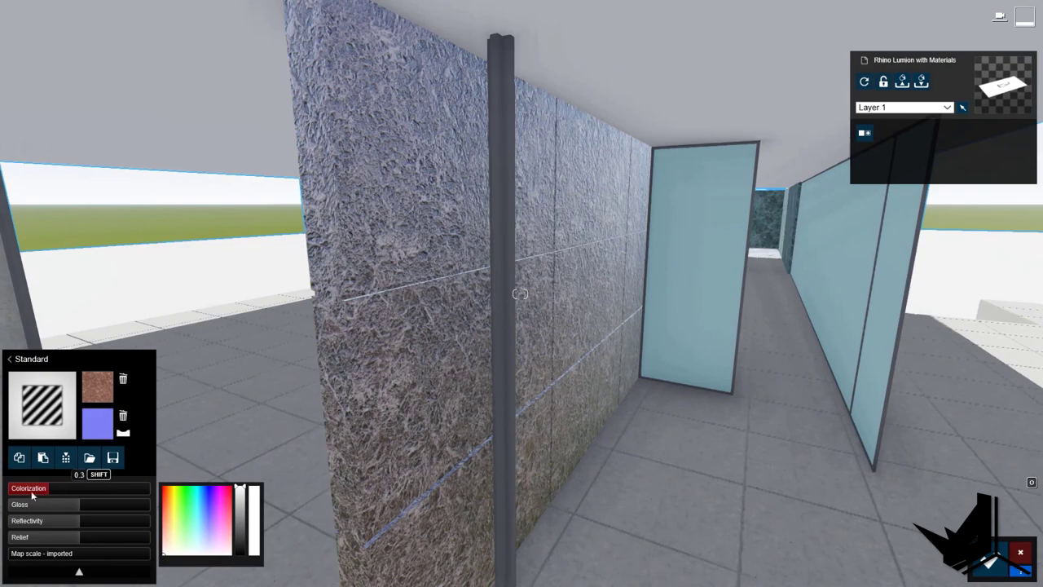
drag(31, 490, 1, 493)
drag(69, 506, 38, 523)
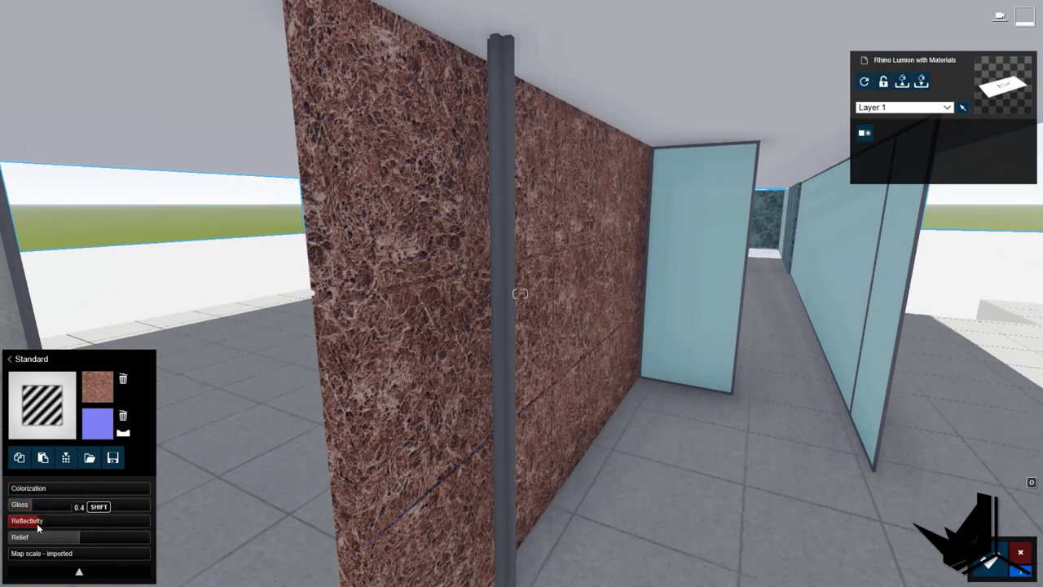
- Apply the indoor glass material Rough Glass 002 from the material library to the pavilion's glass panels
key(s)
right_drag(619, 303, 692, 310)
key(s)
key(w)
key(w)
right_drag(507, 341, 494, 348)
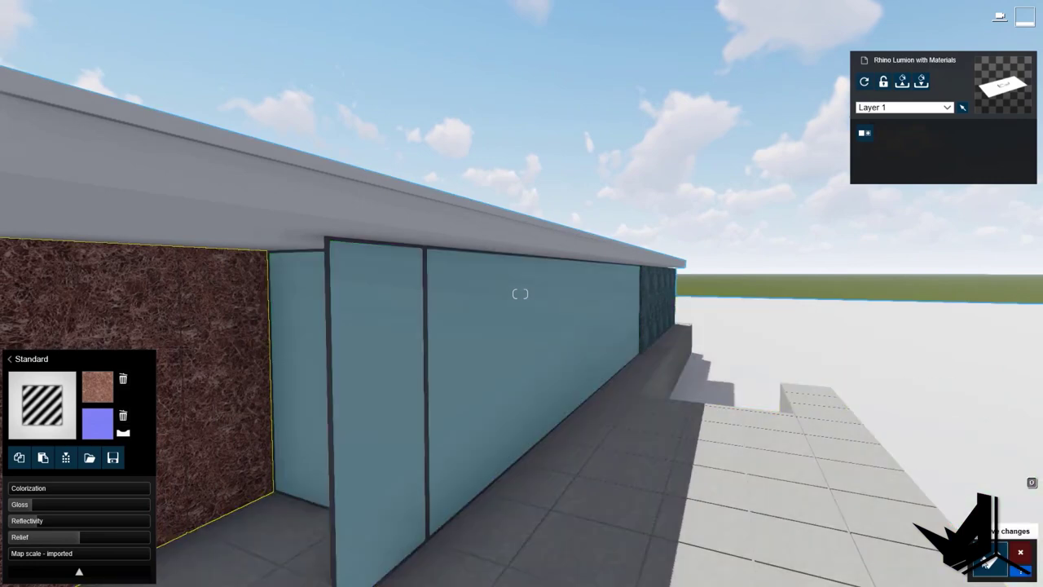
click(483, 328)
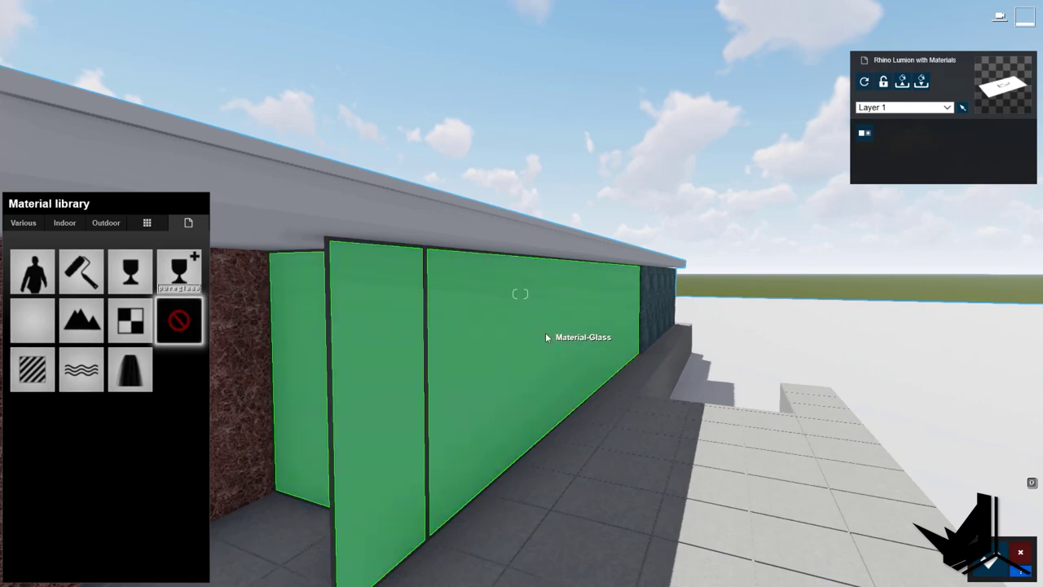
click(546, 337)
click(64, 223)
click(68, 259)
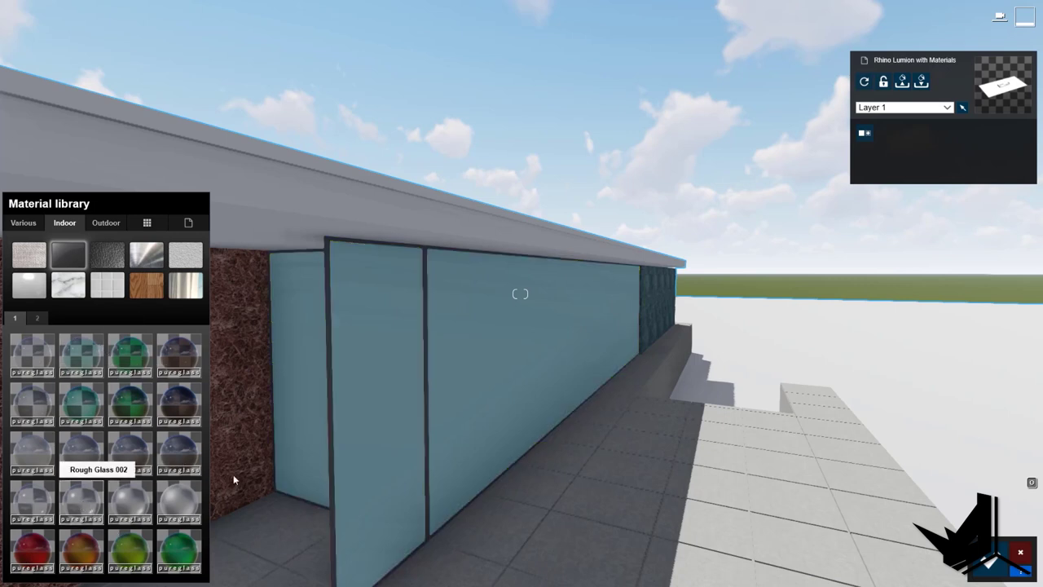
click(89, 506)
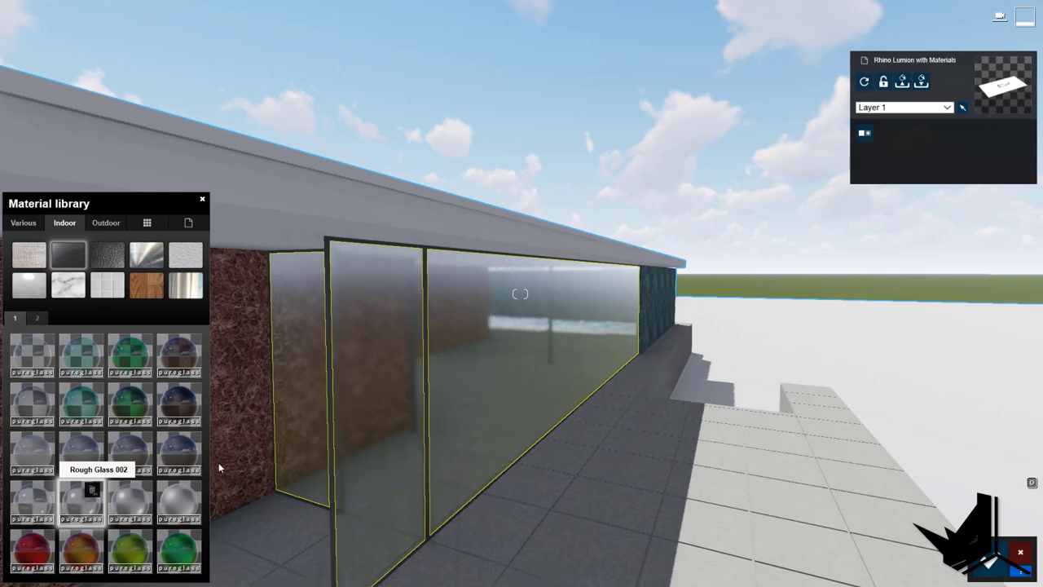
- Inspect the glass panels from outside and change their material to Rough Glass 004
right_drag(729, 398, 681, 393)
key(s)
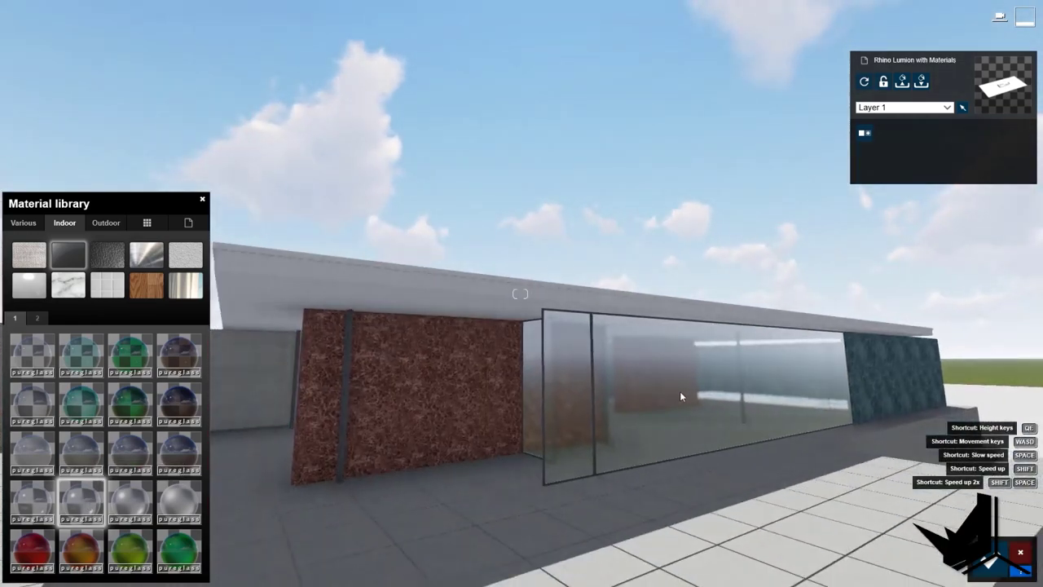
key(s)
key(w)
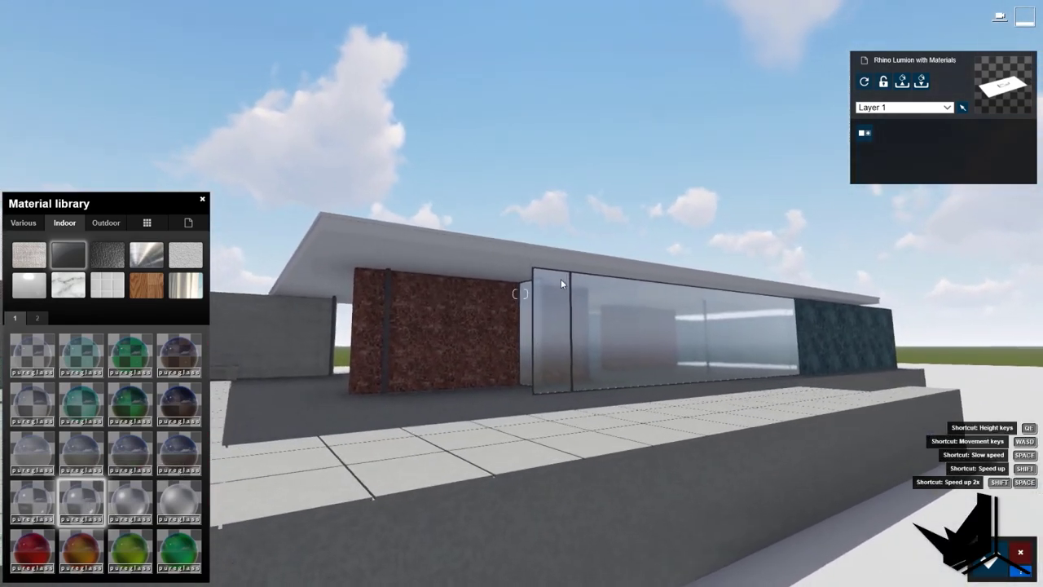
key(w)
right_drag(577, 299, 581, 311)
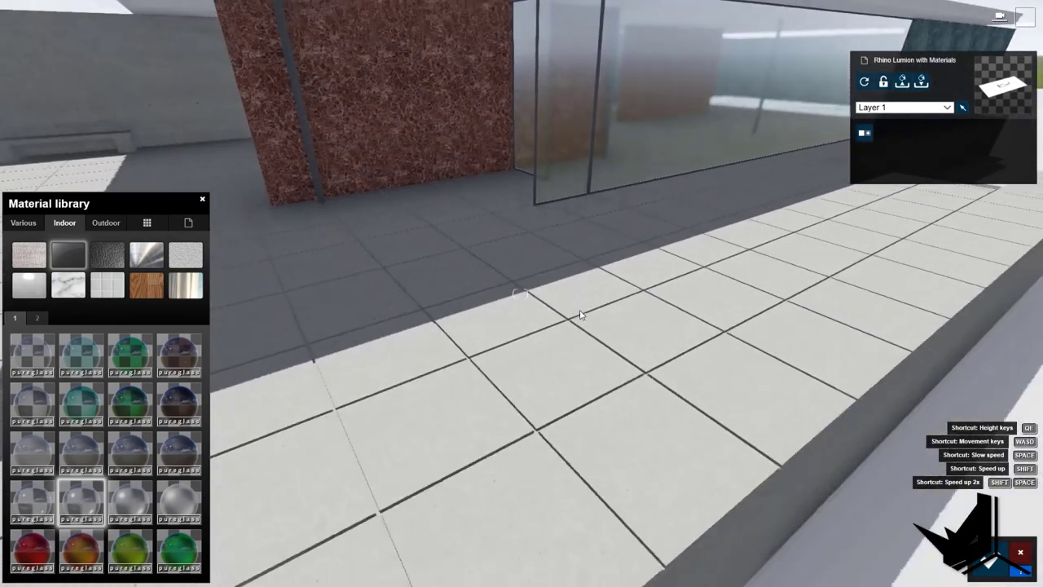
scroll(580, 314, down, 5)
scroll(588, 303, up, 3)
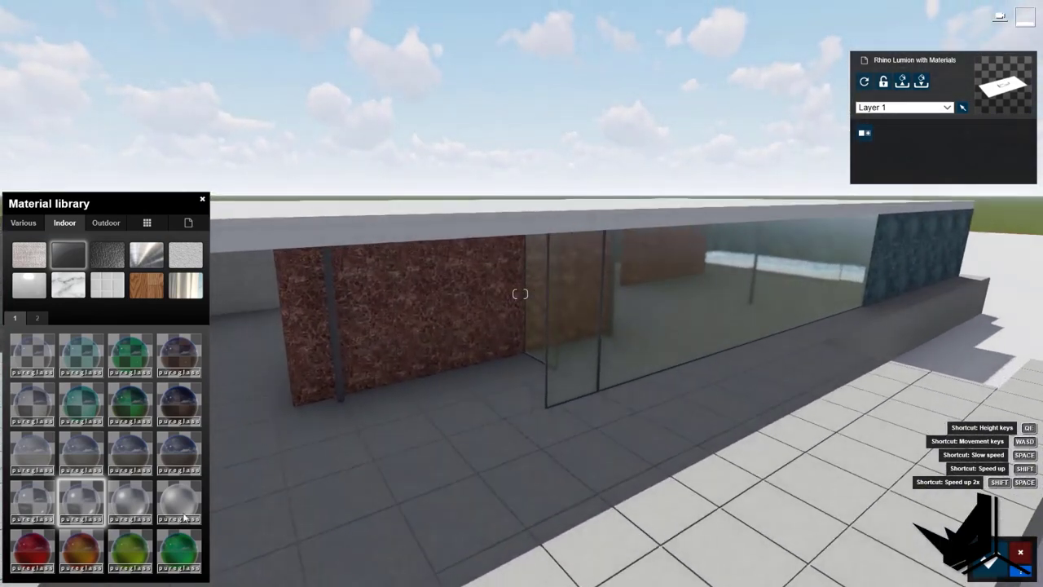
click(131, 503)
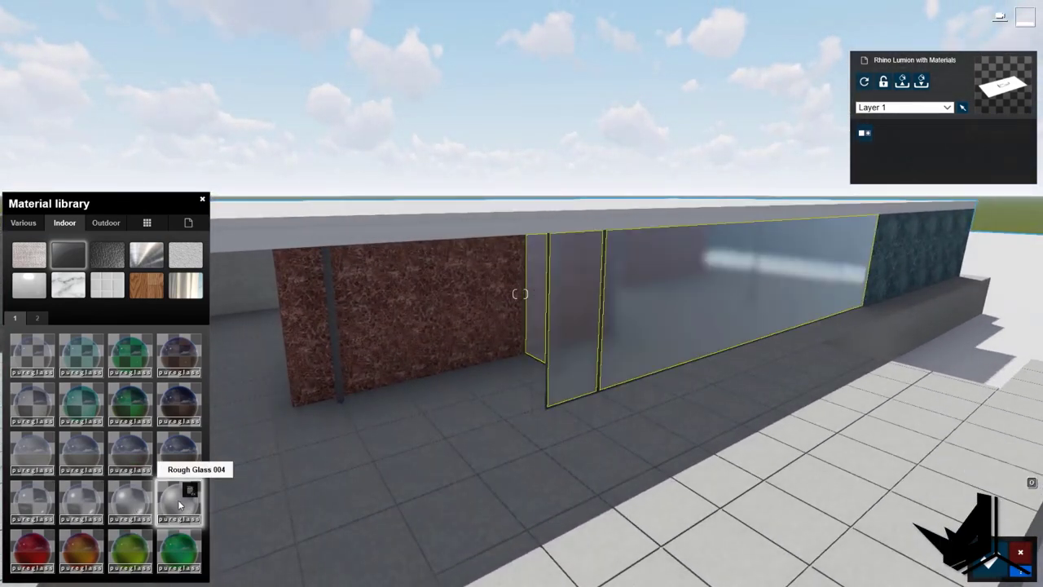
- Inspect the textured pavilion, its glass panels and the pool area from outside
right_drag(498, 351, 484, 357)
right_drag(559, 228, 568, 225)
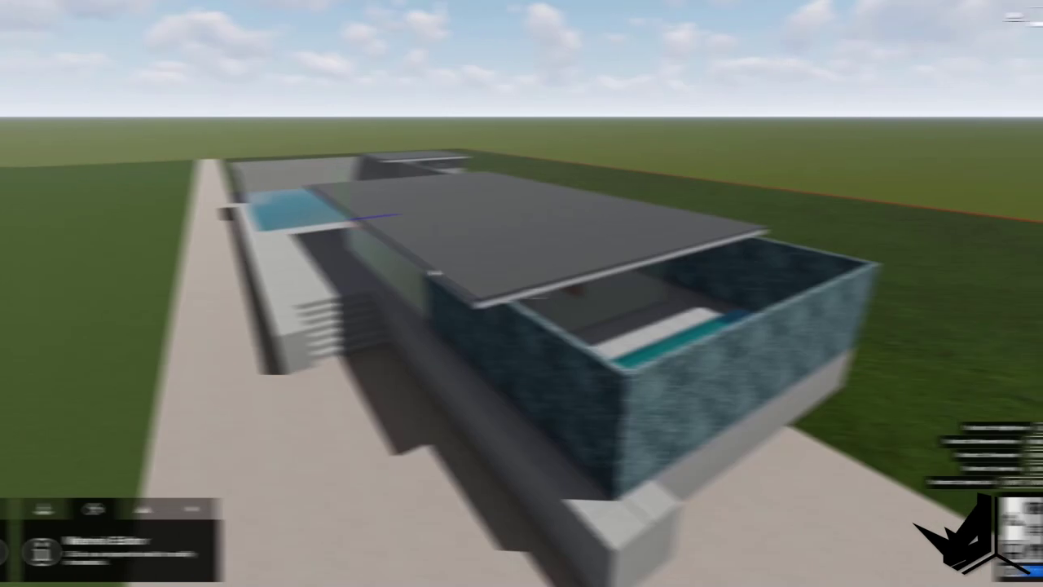
key(s)
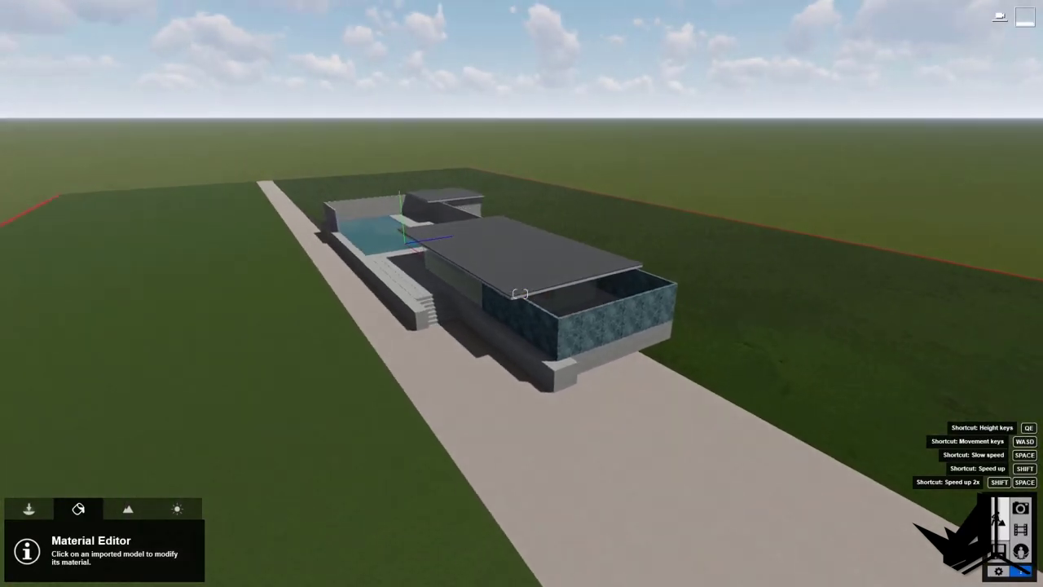
key(w)
right_drag(613, 332, 701, 320)
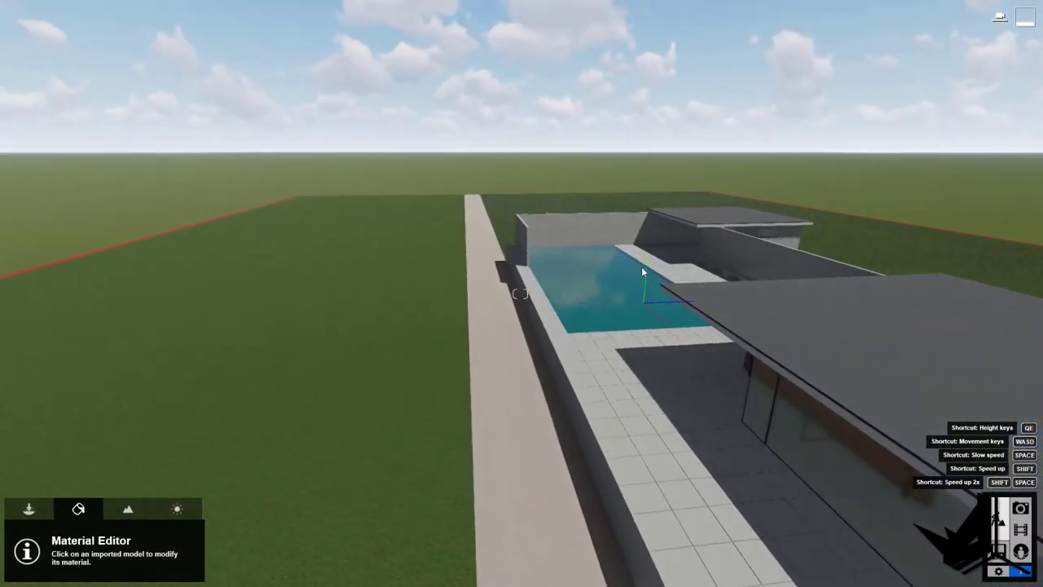
key(w)
right_drag(598, 267, 518, 296)
key(w)
key(s)
key(s)
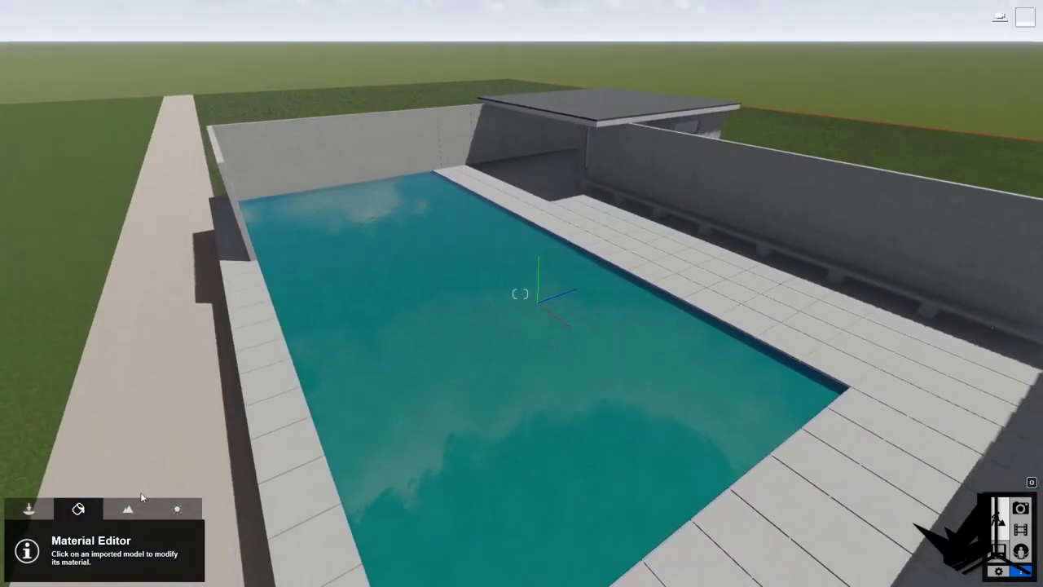
- Open the large pool's water material for editing and examine its Azure Pool settings
click(477, 376)
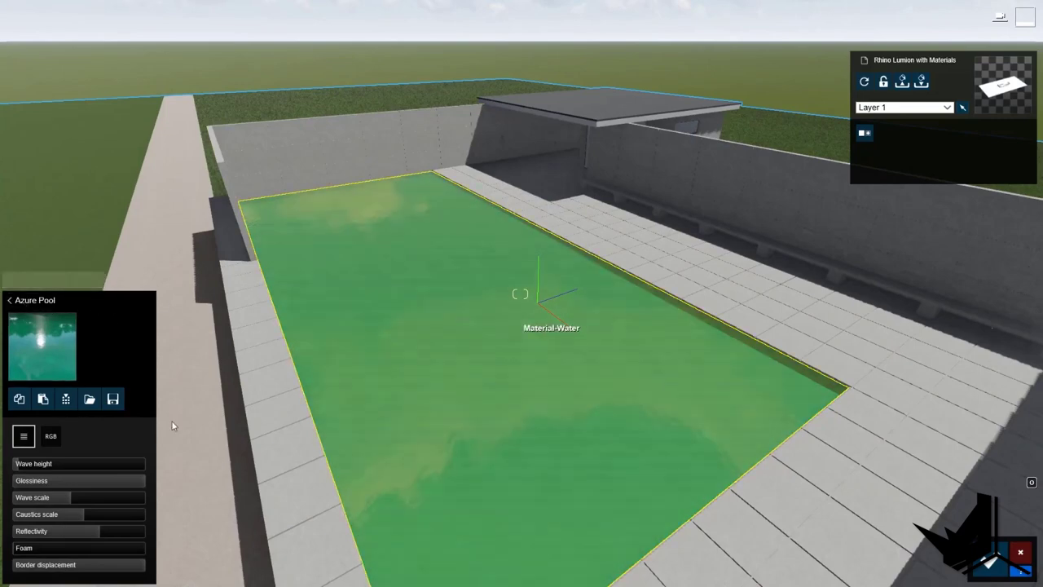
right_drag(174, 425, 221, 471)
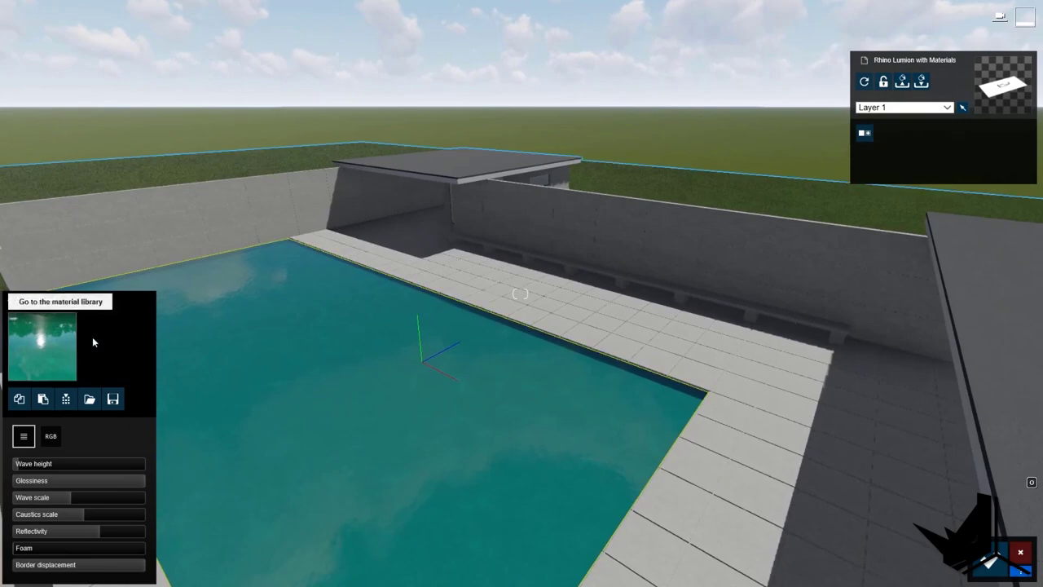
scroll(310, 362, down, 5)
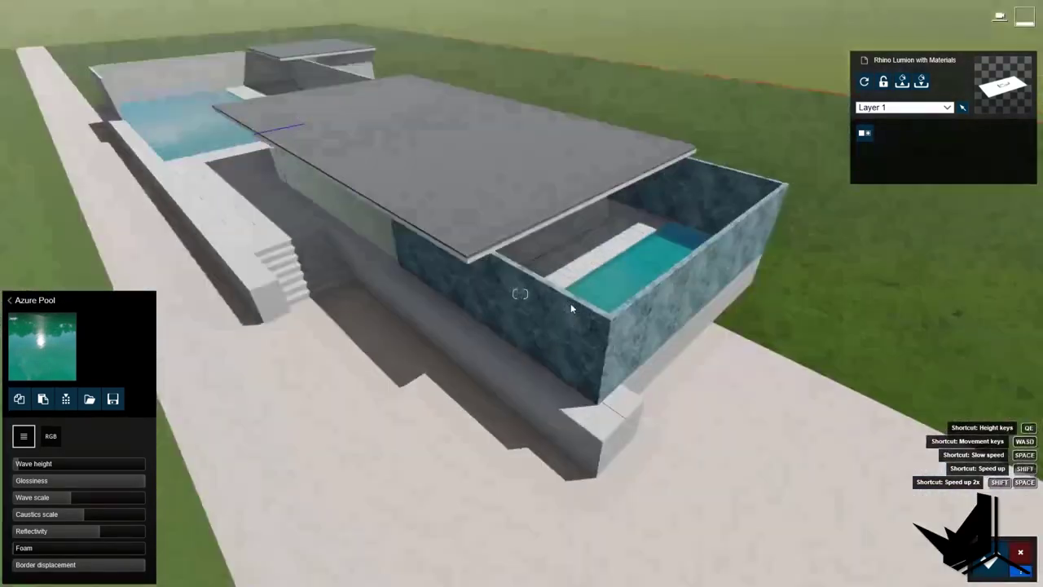
- Examine the grass materials of the lawns on both sides of the paved path, from above and up close
scroll(520, 293, down, 3)
scroll(520, 293, up, 4)
right_drag(520, 294, 688, 232)
scroll(687, 231, up, 3)
right_drag(703, 296, 660, 296)
scroll(520, 293, down, 8)
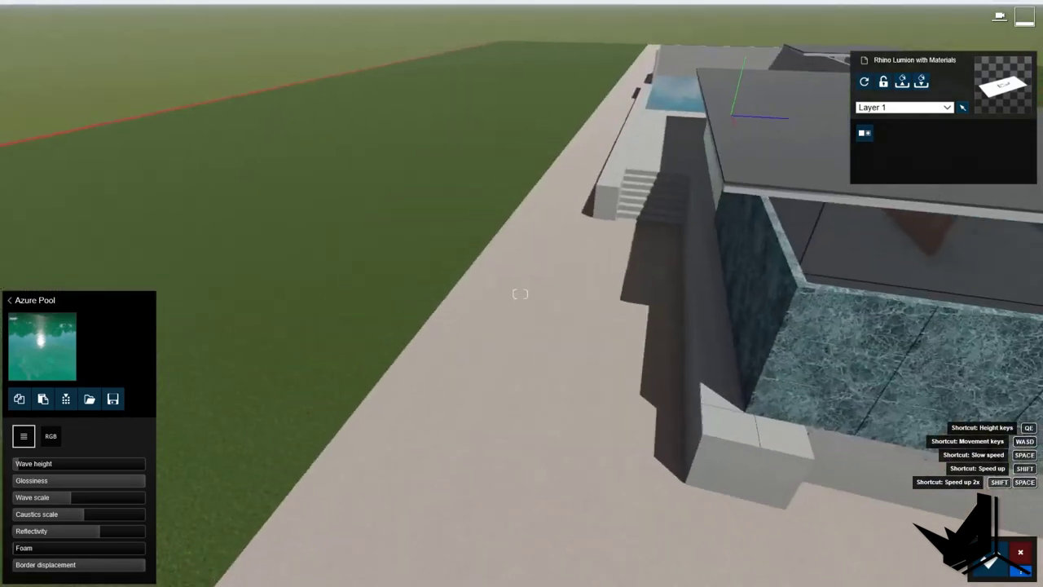
scroll(520, 293, up, 8)
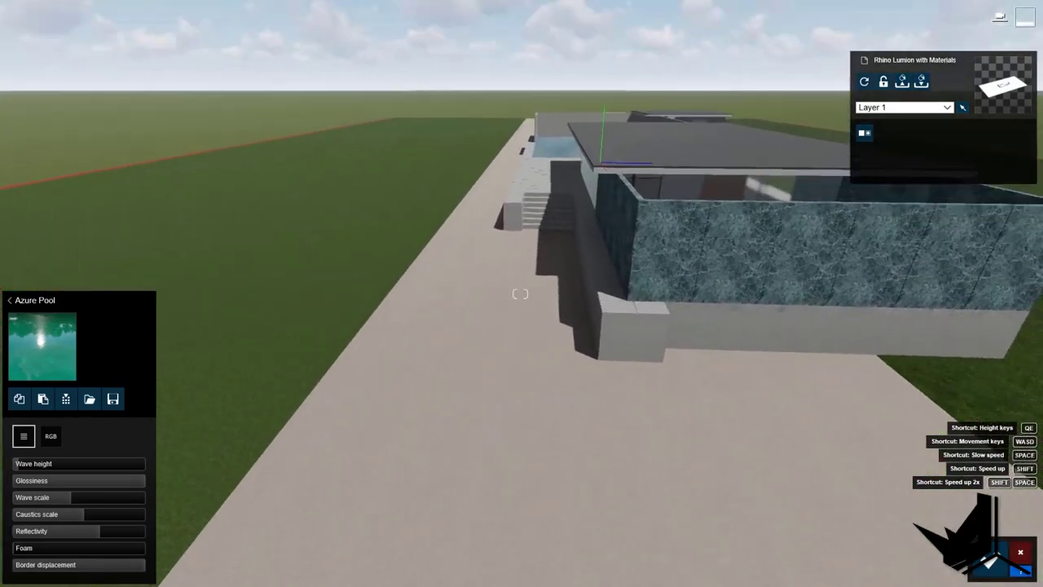
right_drag(637, 363, 622, 420)
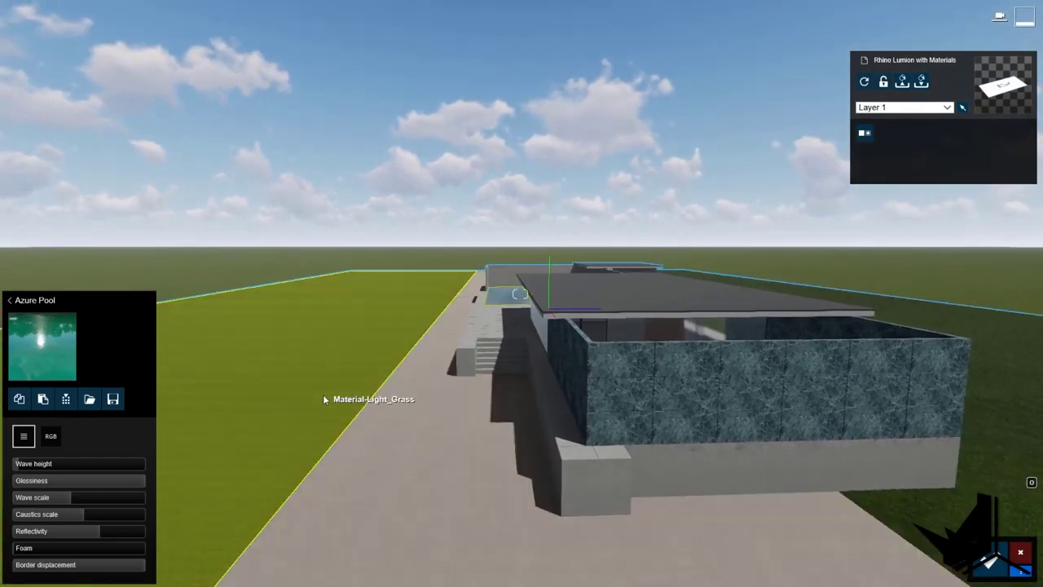
right_drag(324, 395, 538, 312)
key(w)
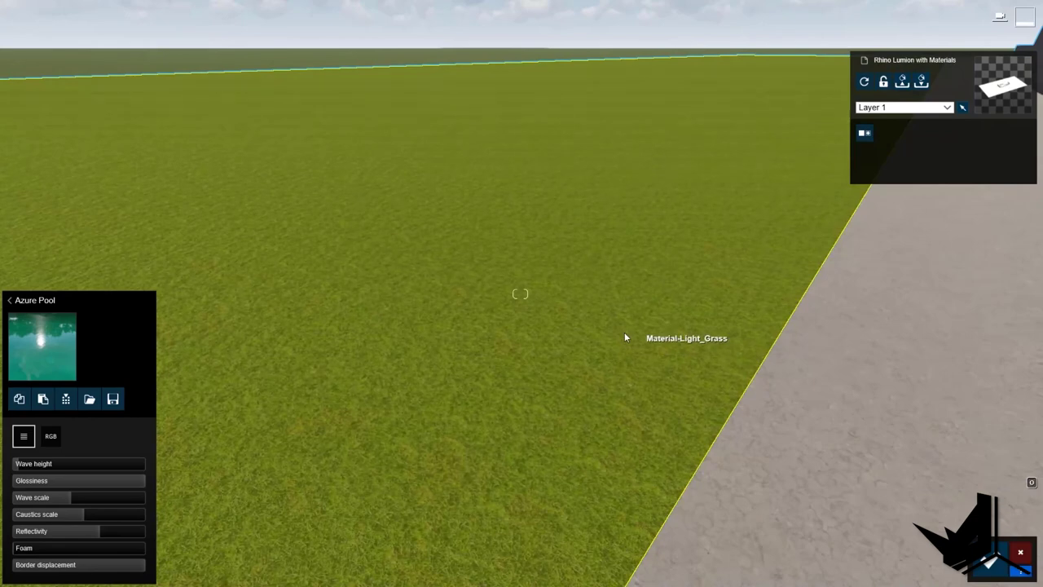
key(s)
right_drag(517, 335, 685, 338)
key(w)
mouse_move(571, 282)
right_down()
mouse_move(580, 329)
mouse_move(579, 296)
right_up()
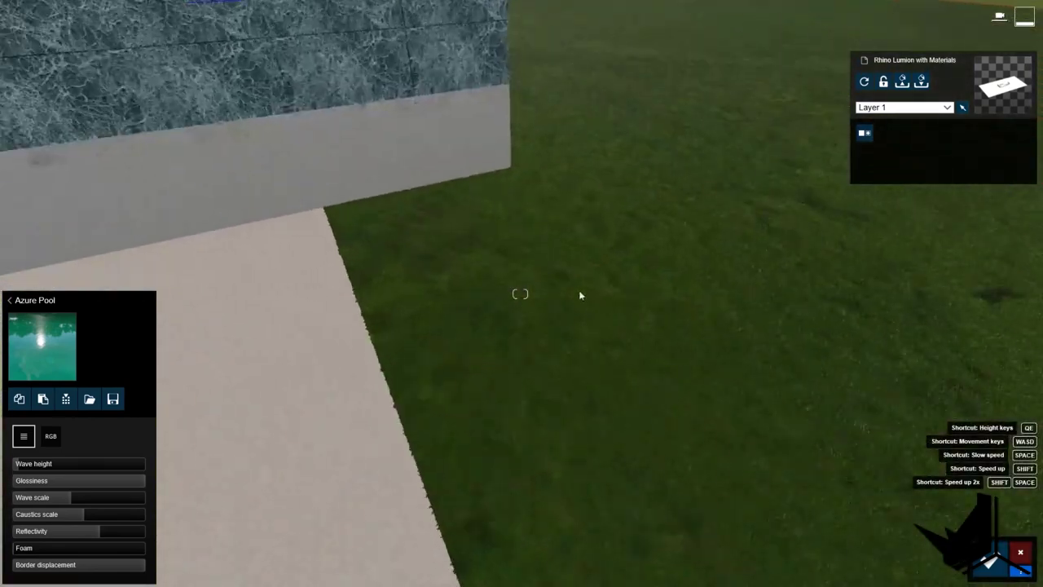
right_drag(500, 206, 528, 171)
key(w)
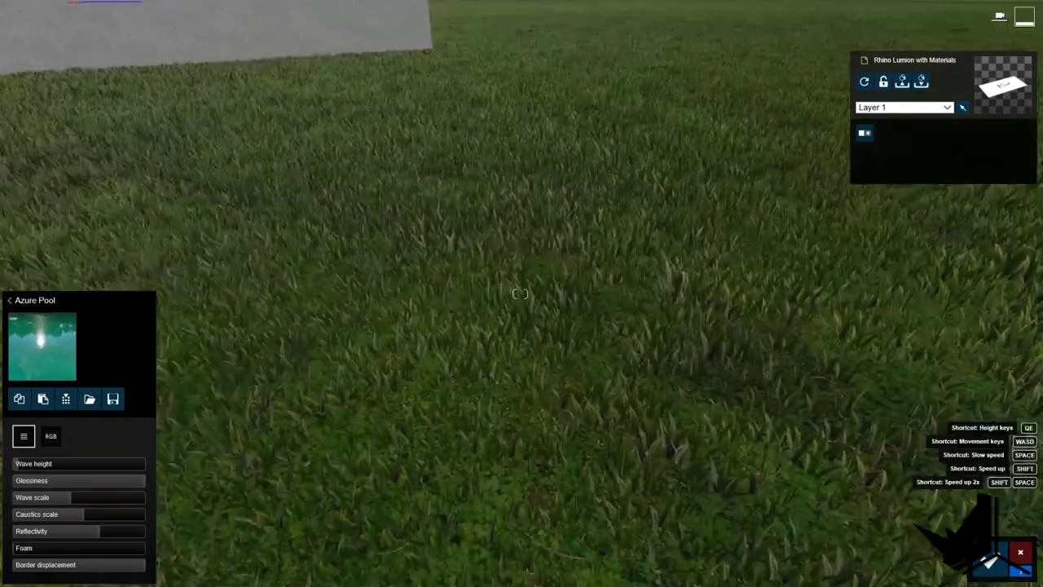
right_drag(520, 293, 551, 183)
right_drag(620, 334, 624, 403)
key(s)
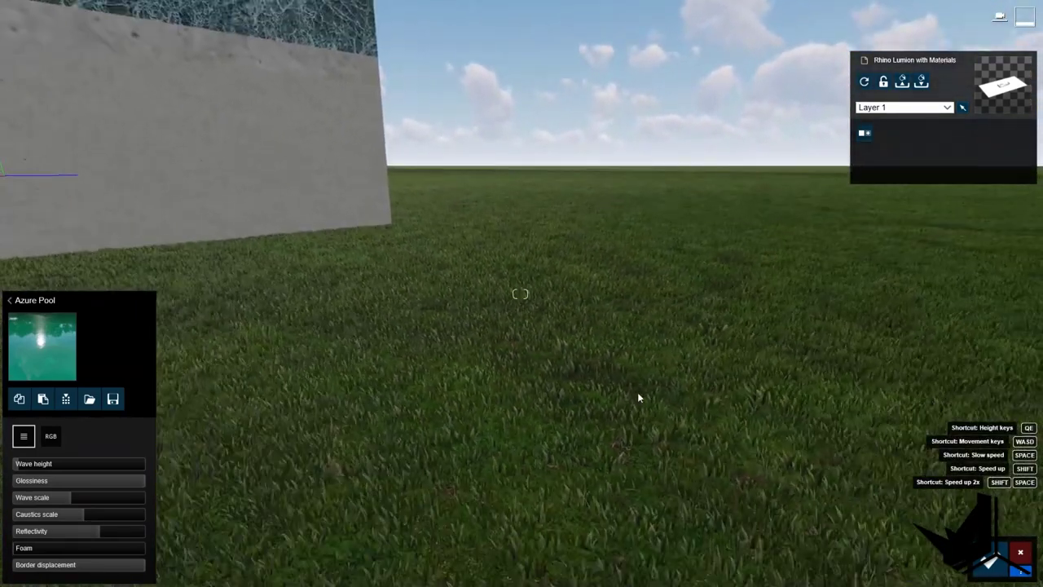
key(s)
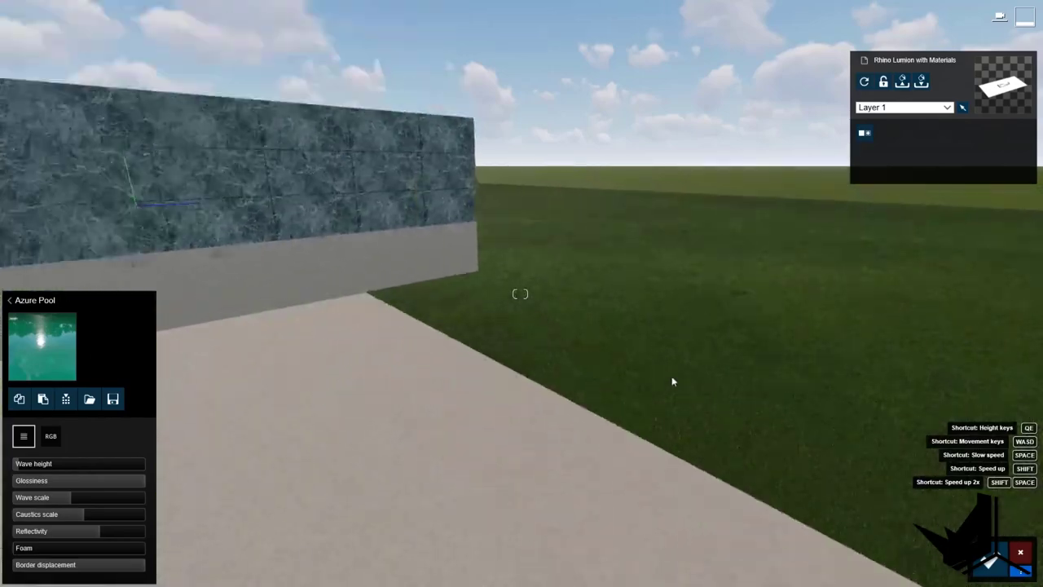
- Return to an overall view of the pavilion and save the material changes
right_drag(705, 377, 624, 334)
key(w)
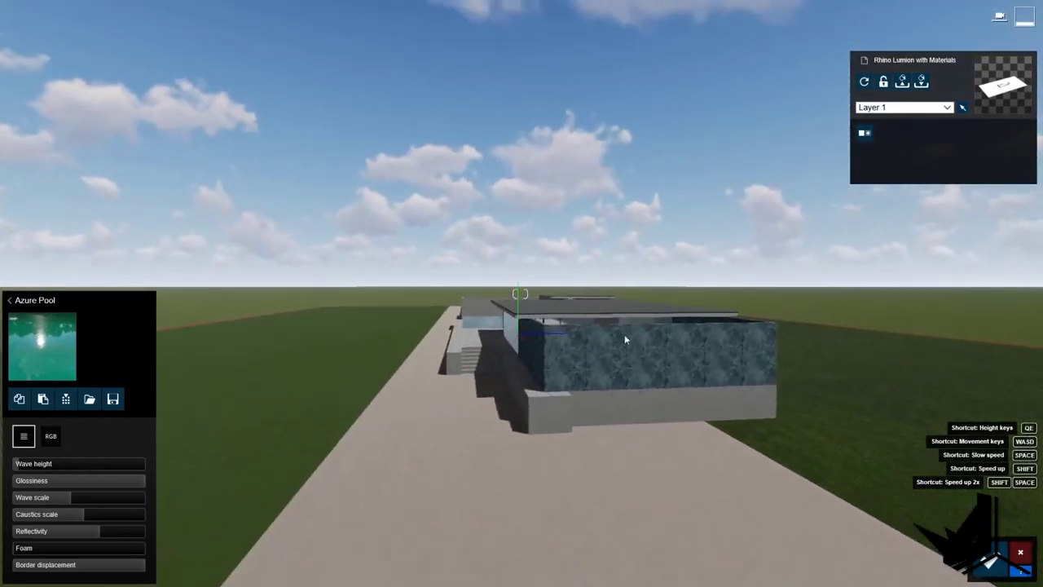
key(w)
click(991, 561)
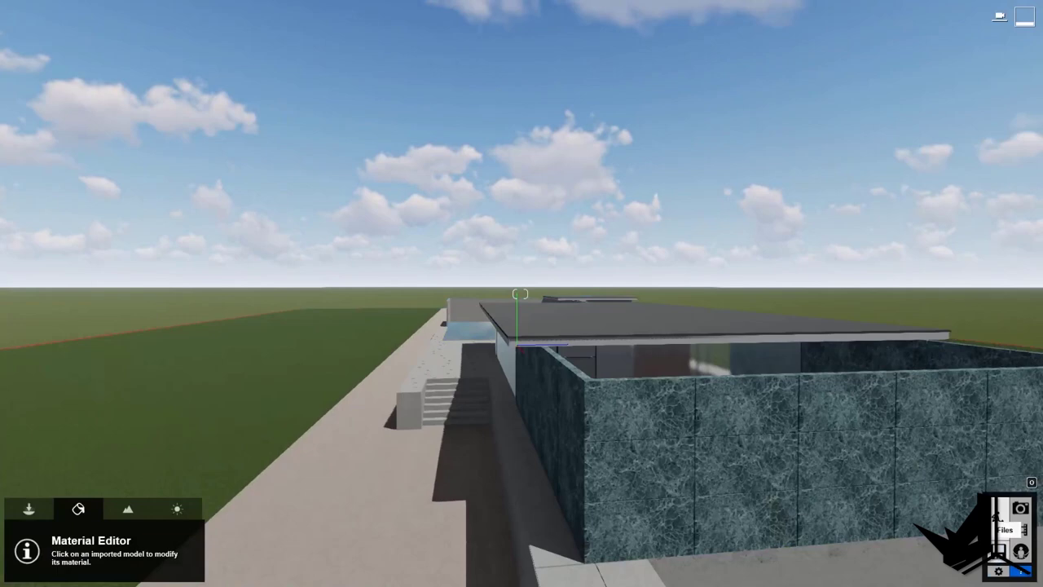
- Switch to placing objects from the nature library and browse the pages of broadleaf trees beside the pavilion's lawn
right_drag(652, 336, 581, 312)
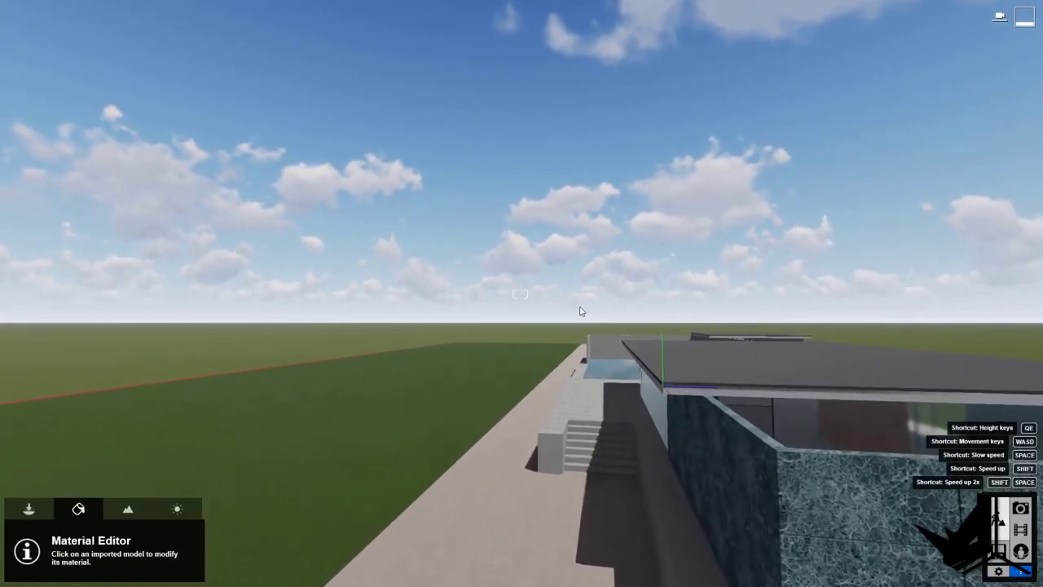
key(w)
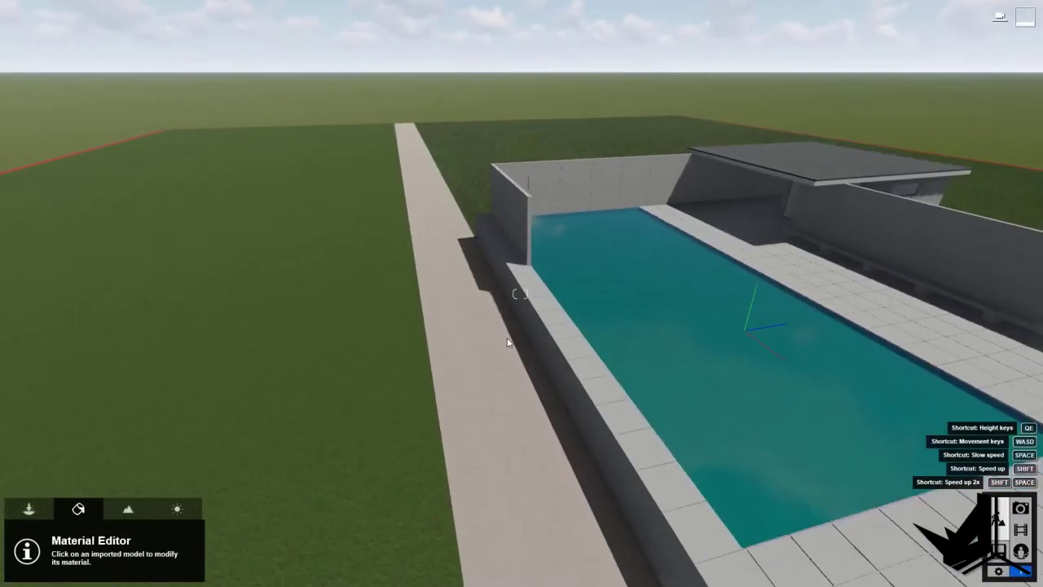
key(s)
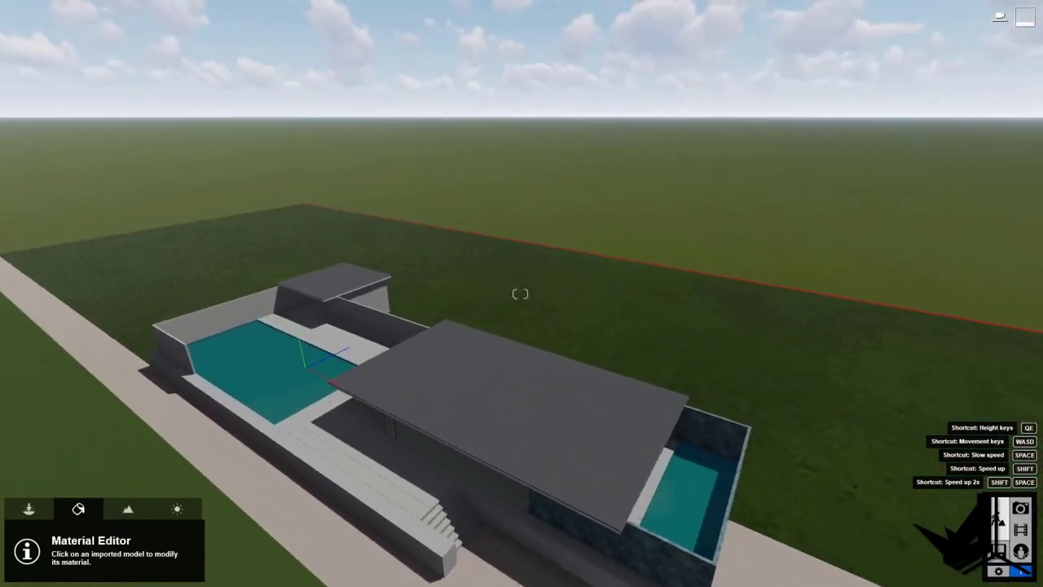
key(a)
right_drag(391, 273, 571, 343)
key(w)
key(w)
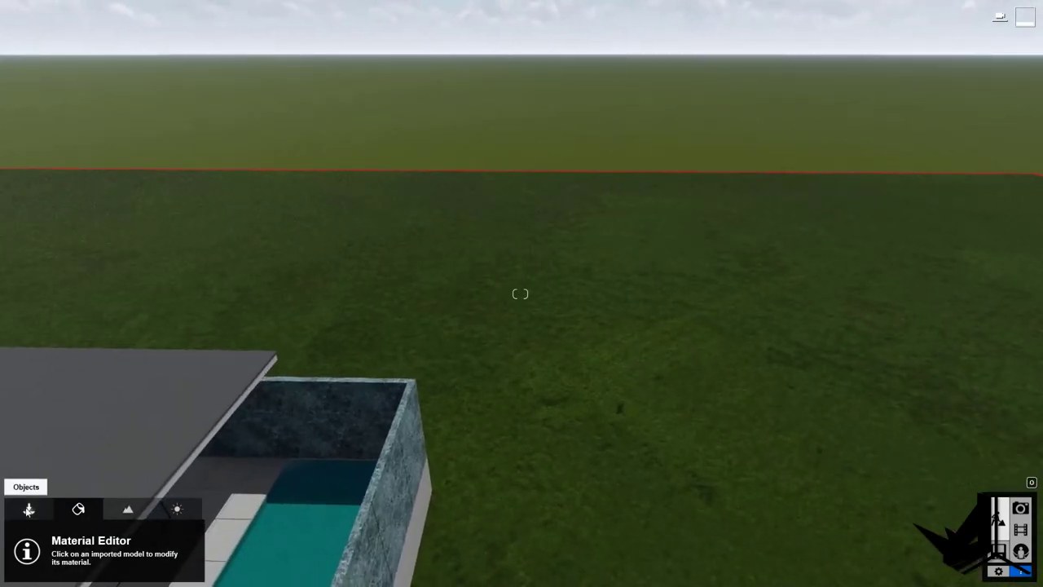
click(29, 509)
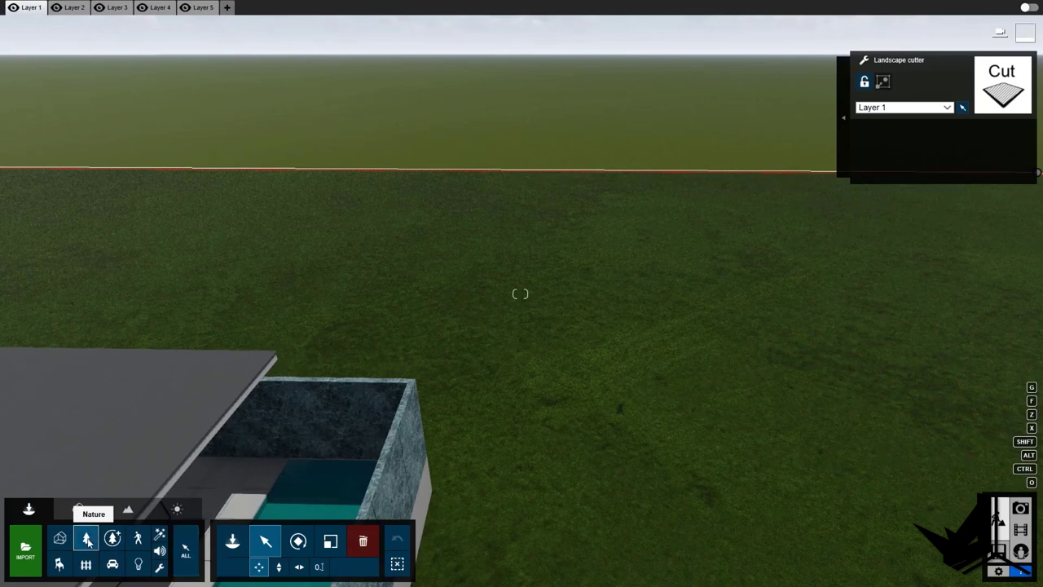
click(232, 543)
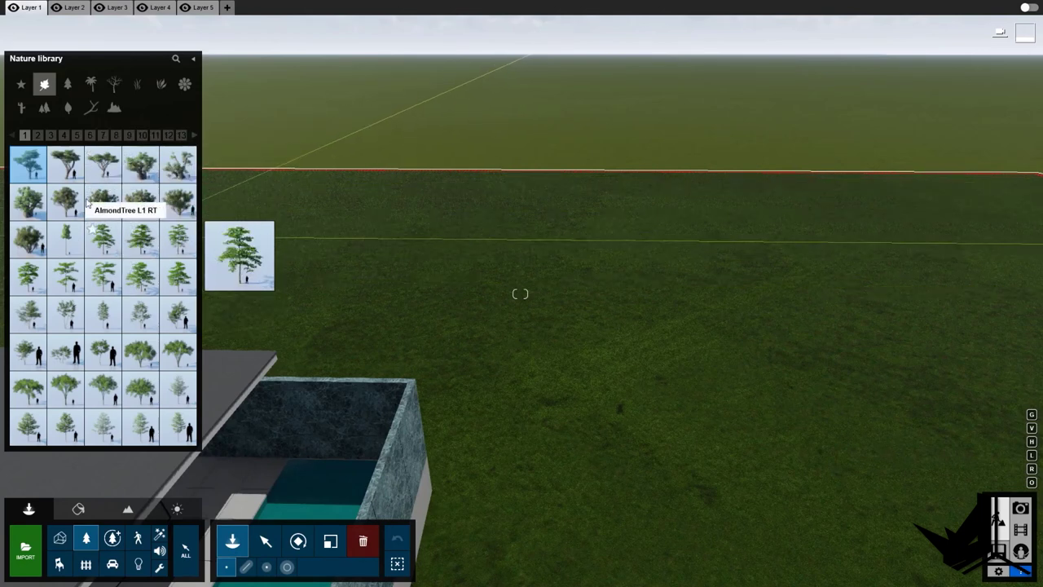
click(41, 135)
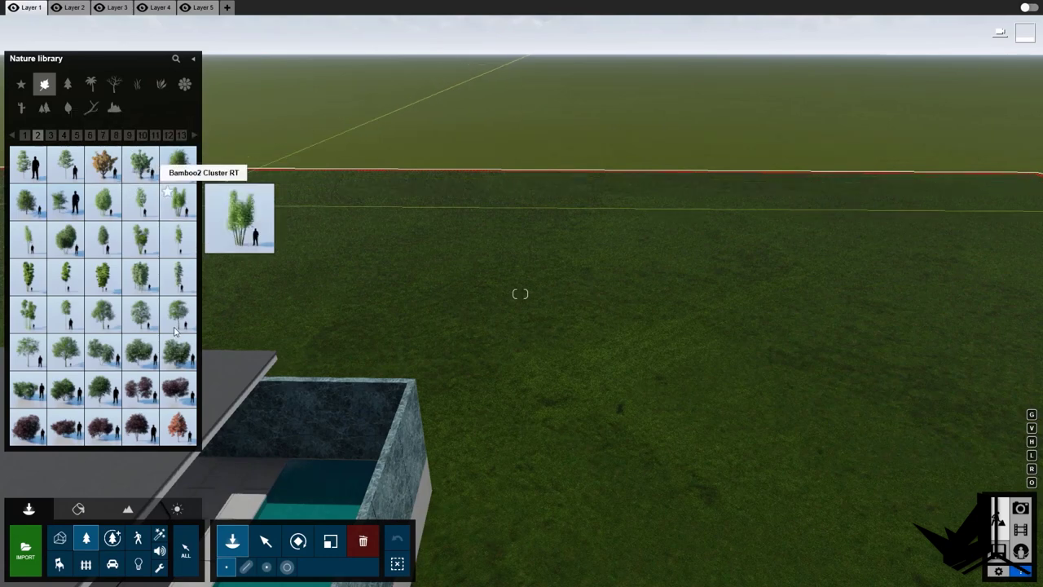
click(77, 136)
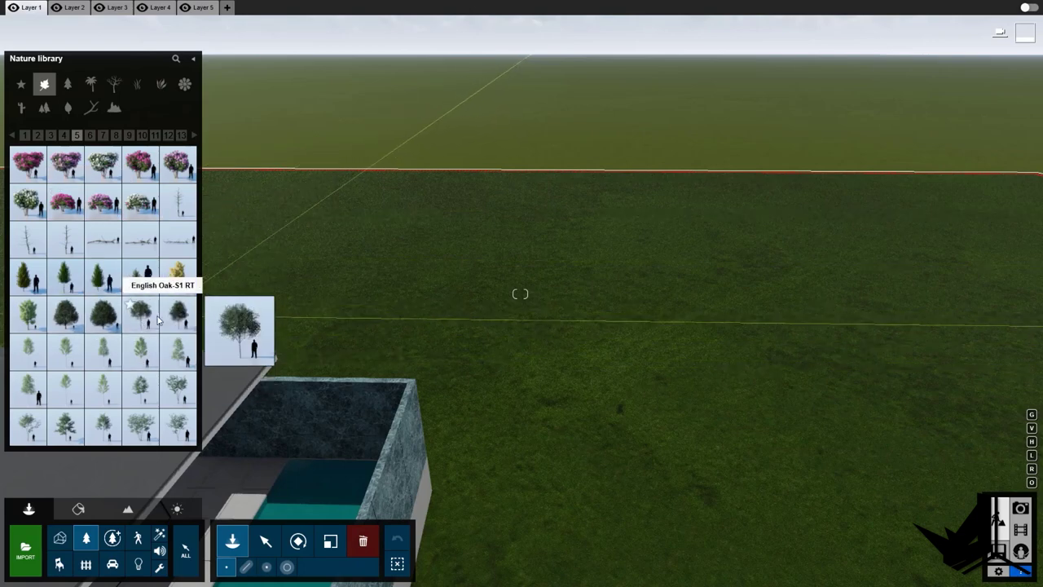
scroll(111, 179, up, 4)
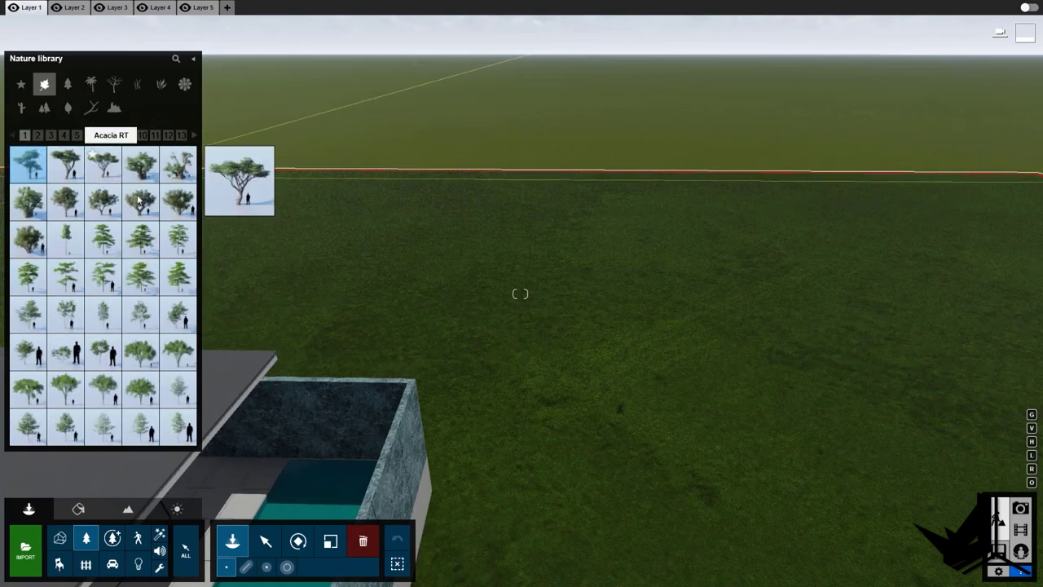
- Place a dense round-crowned broadleaf tree on the lawn behind the long wall, next to the small roofed building
click(145, 356)
key(s)
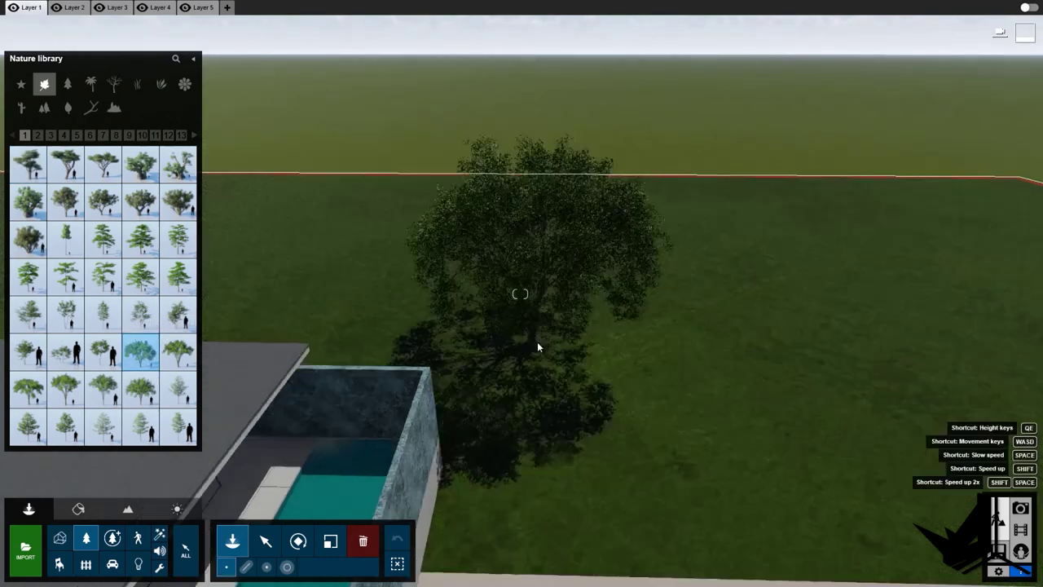
right_drag(577, 322, 481, 285)
key(w)
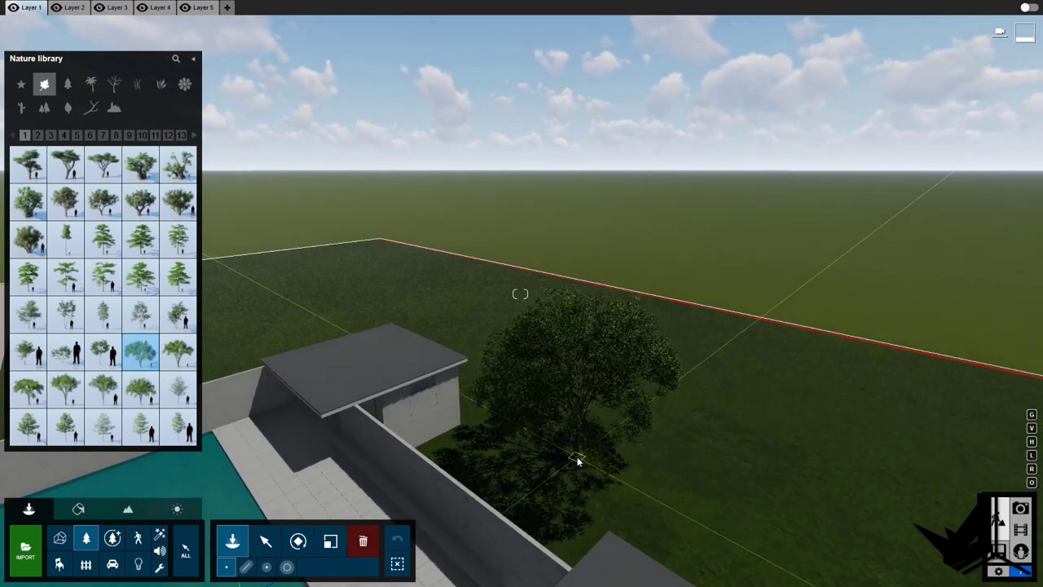
click(577, 461)
- Place an AmericanElm2 L RT tree on the lawn behind the pavilion's main roof, beside the first tree
key(s)
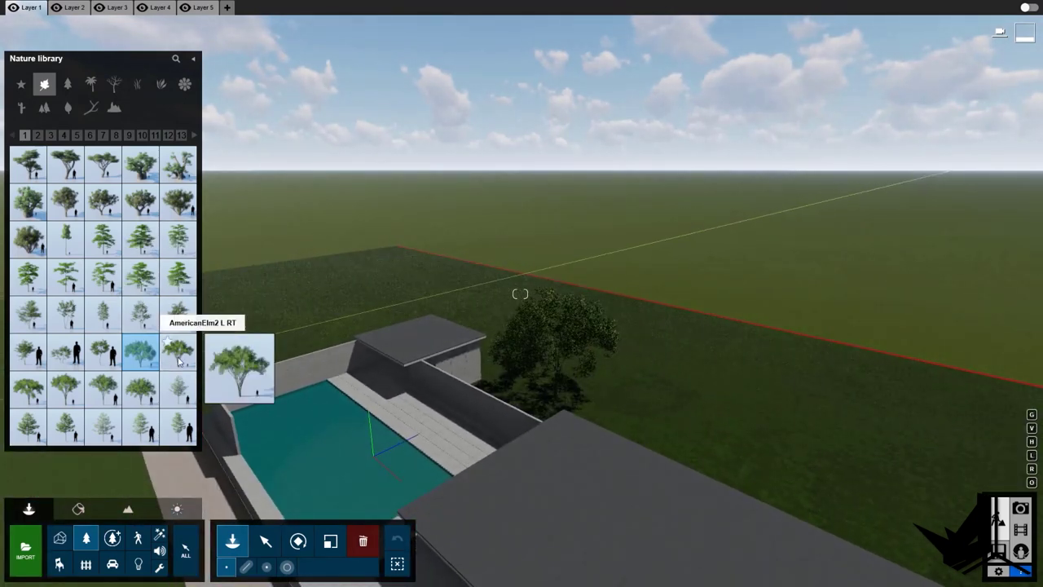
click(178, 361)
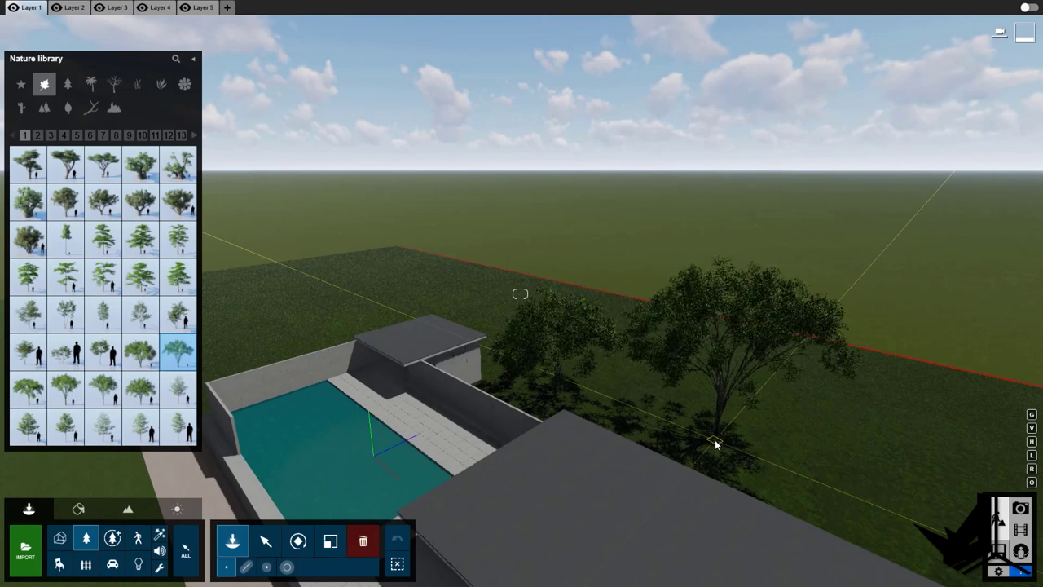
click(714, 439)
- Place more broadleaf trees from the nature library around the pavilion: beyond the pool's end wall, behind the main roof and in front of it
mouse_move(59, 370)
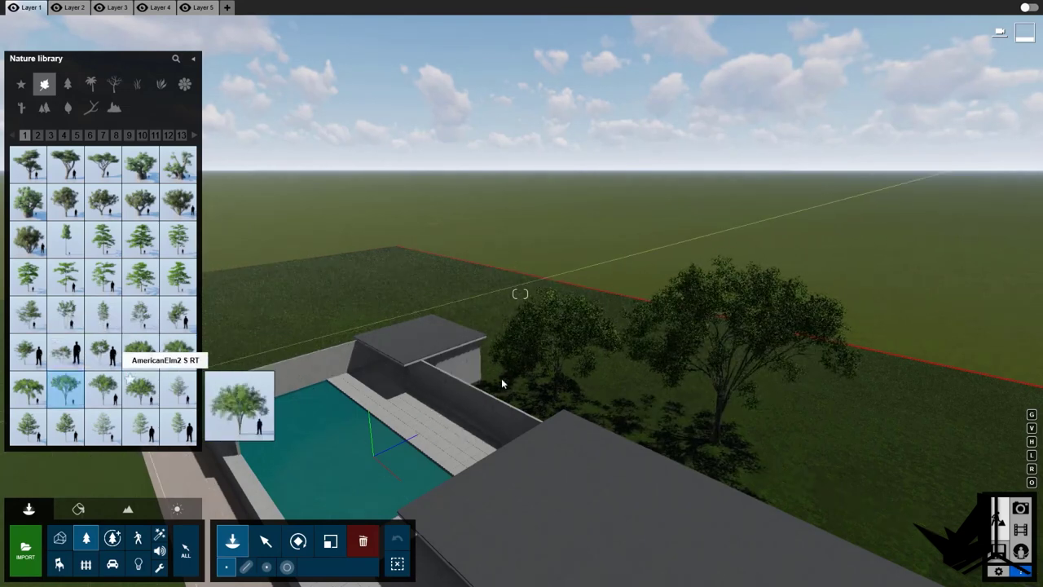
key(s)
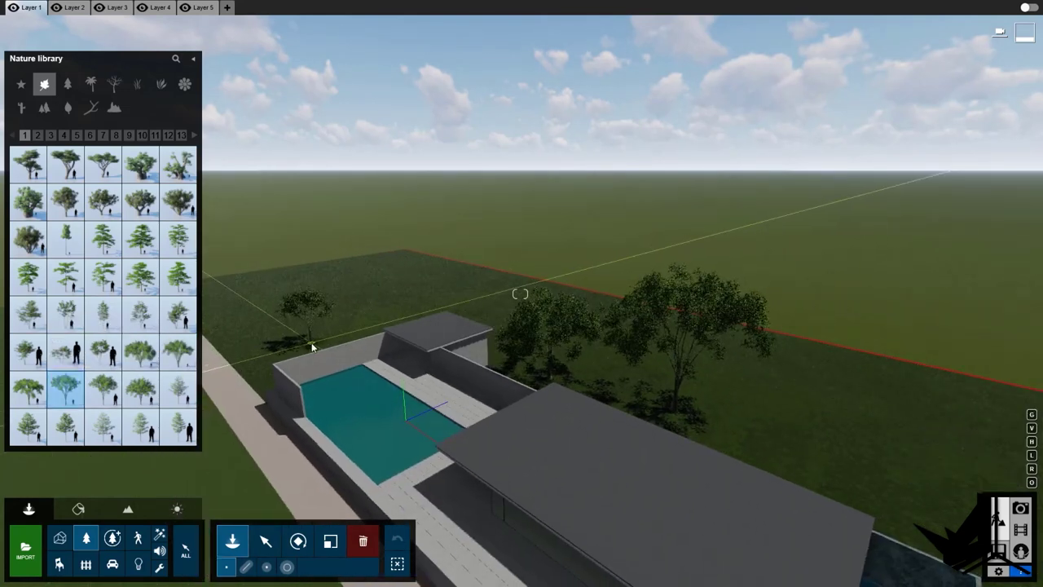
click(182, 289)
key(s)
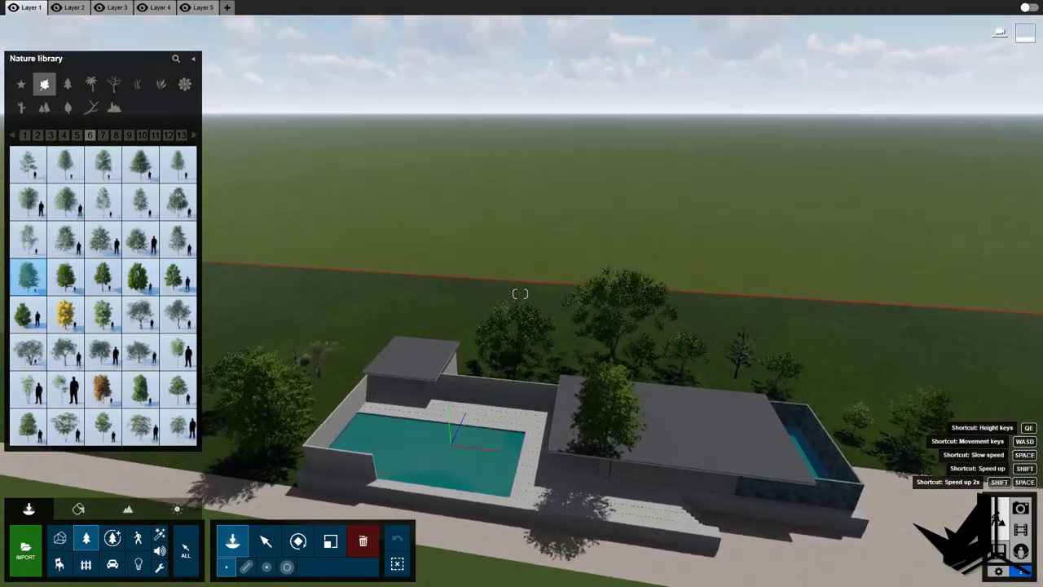
- Choose the seated Man Asian 0006 SoftDrink from the second page of men in the character library for the bench along the long wall
right_drag(451, 444, 591, 390)
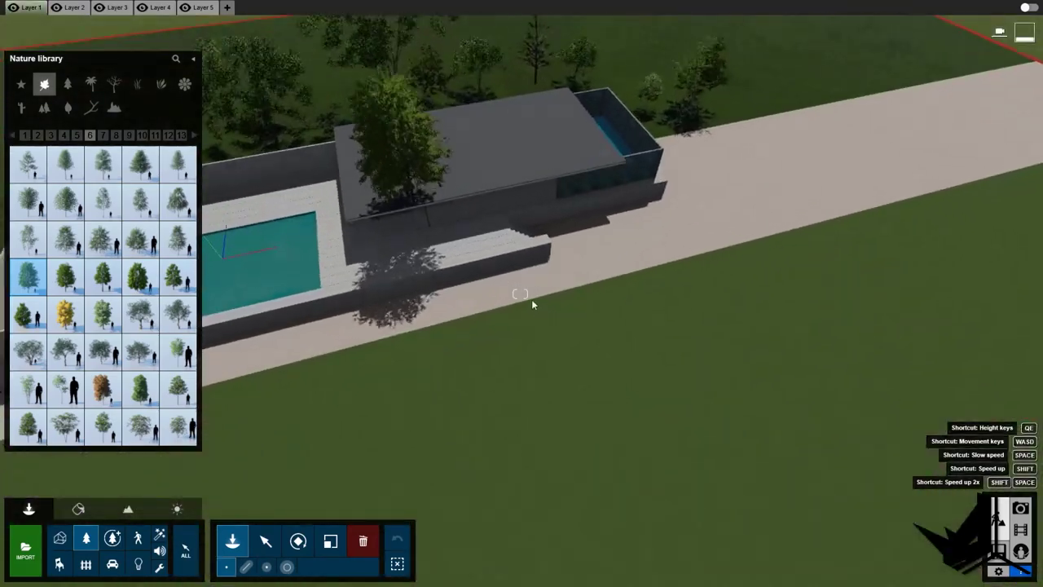
key(w)
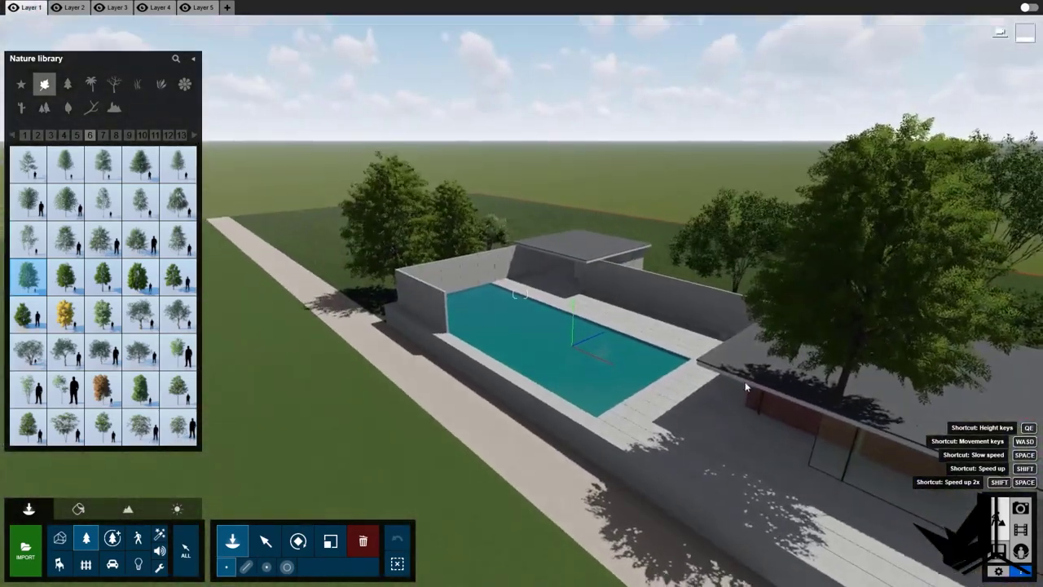
key(w)
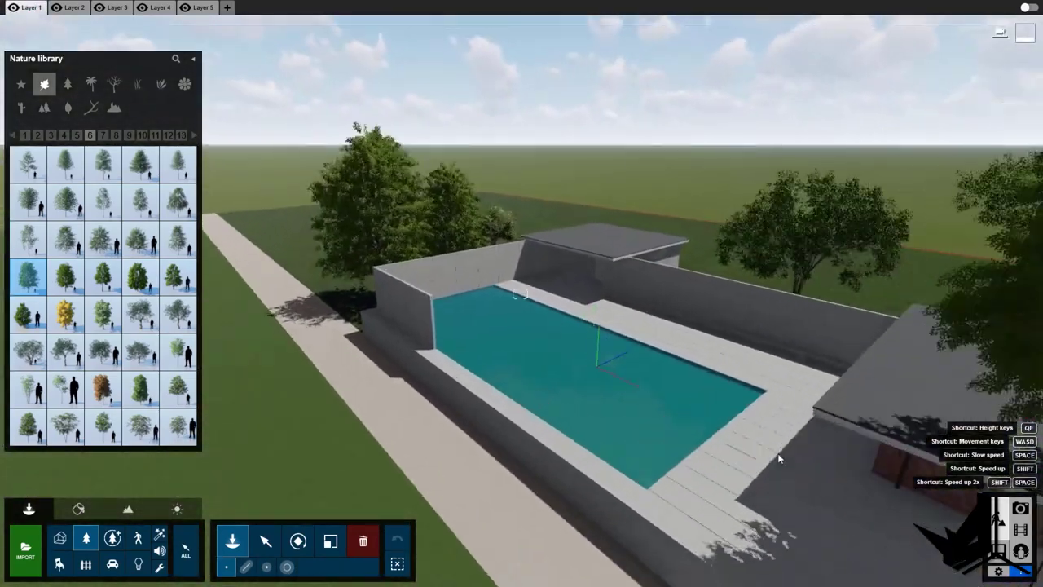
right_drag(778, 454, 587, 373)
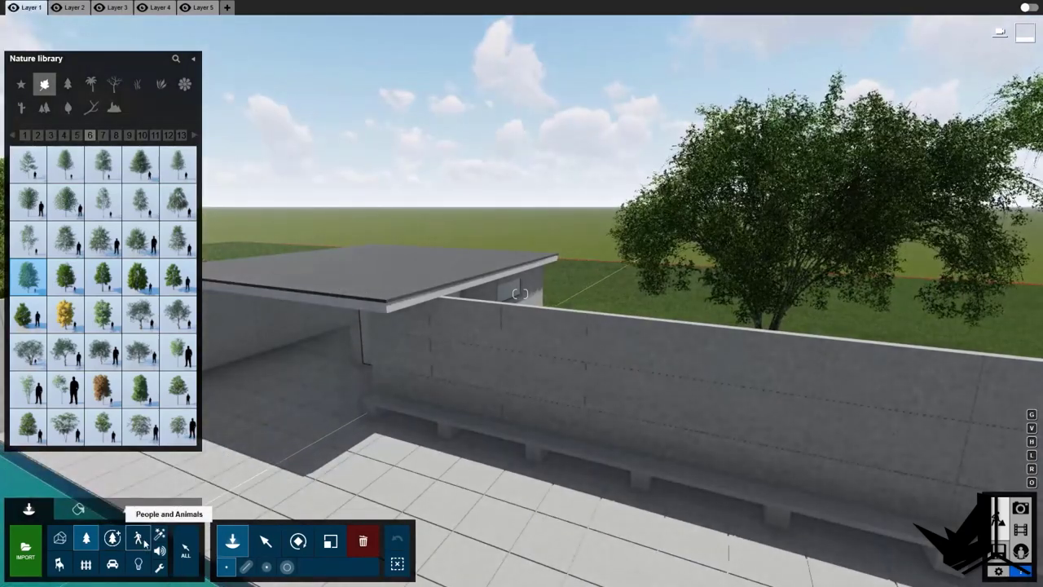
click(138, 541)
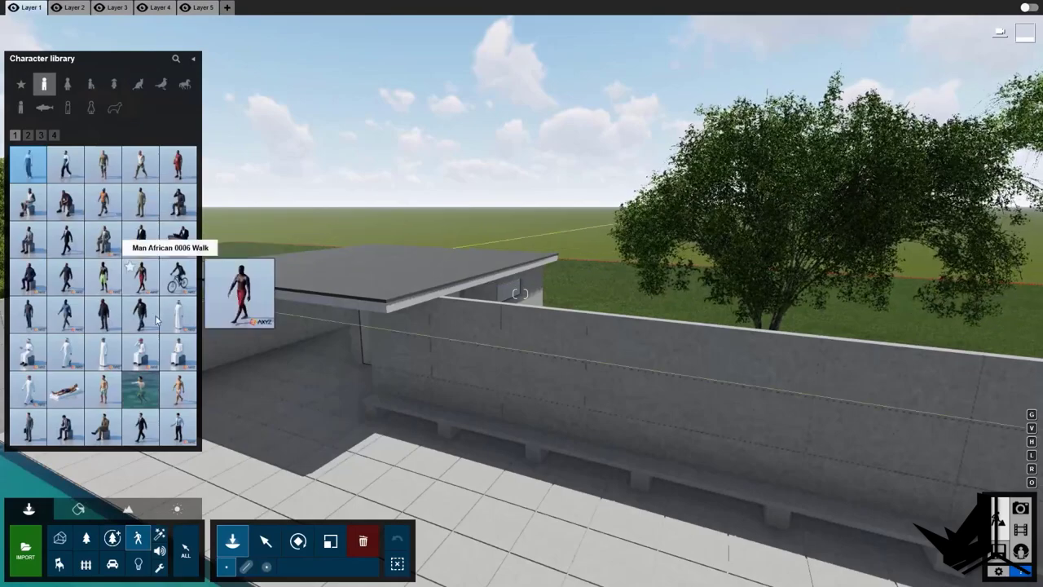
right_drag(512, 430, 465, 432)
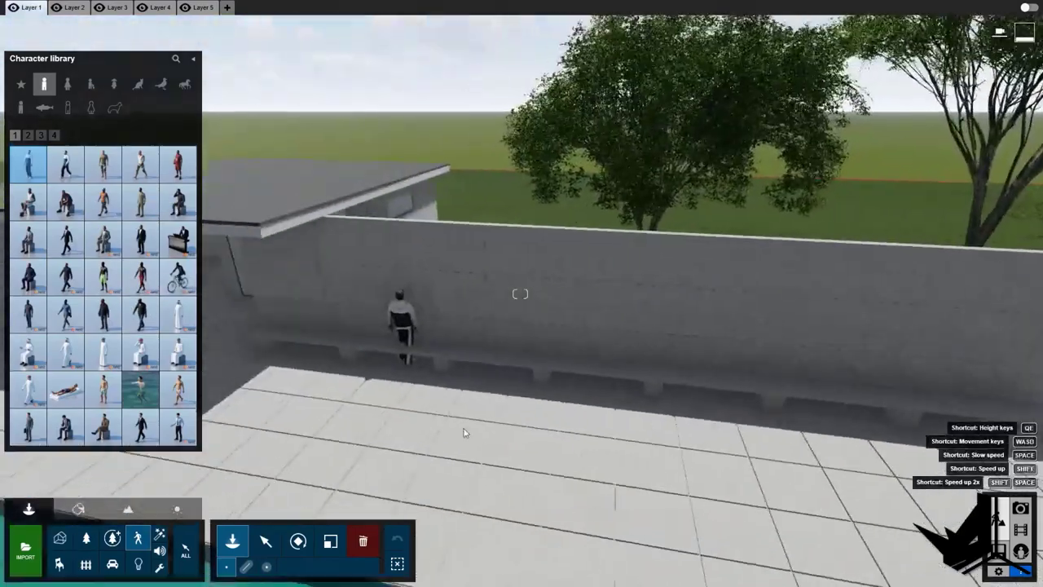
click(28, 136)
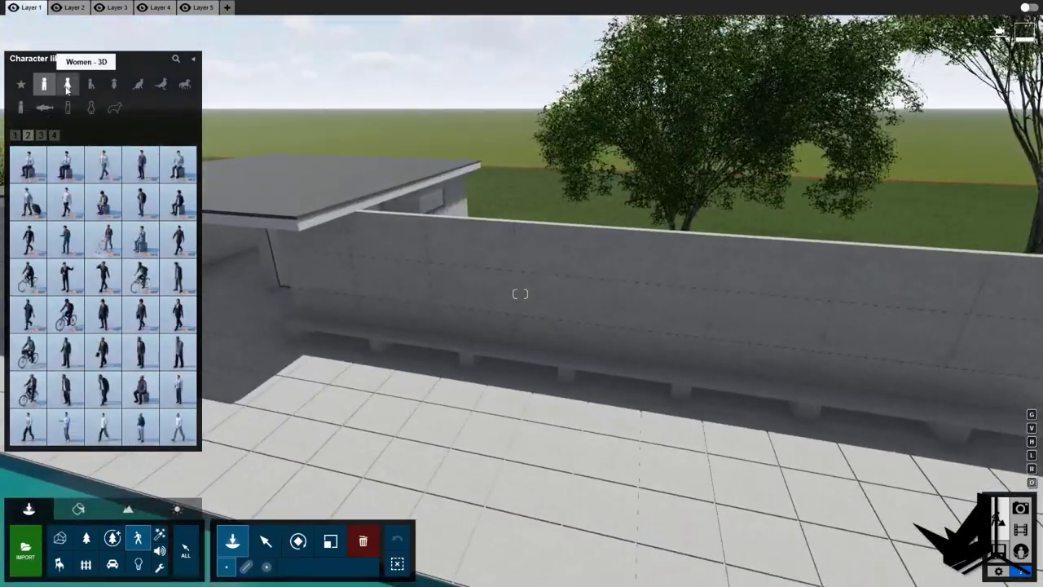
click(144, 241)
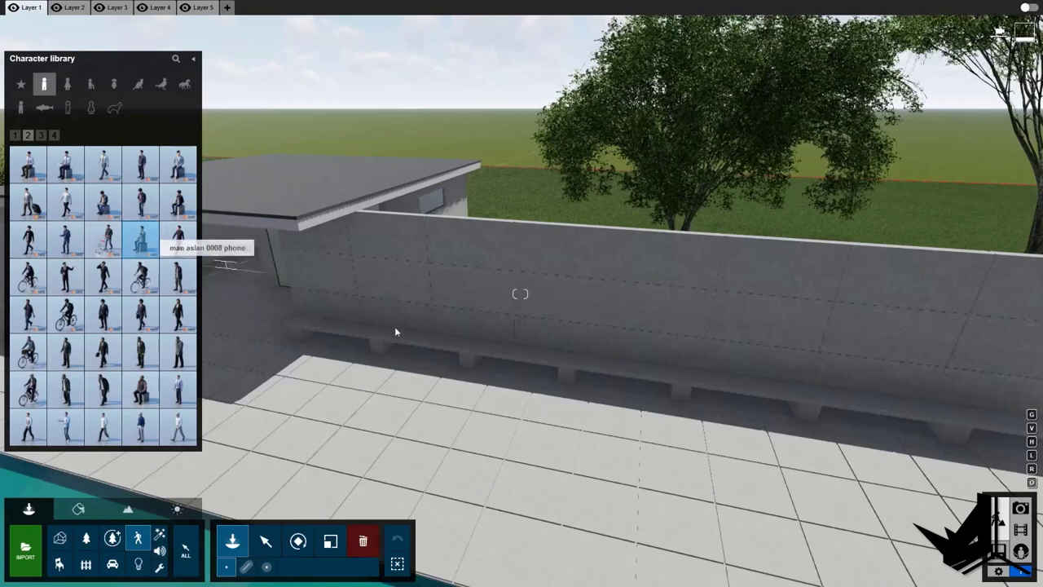
- Place the seated man in the green sweater on the concrete bench along the long wall
key(w)
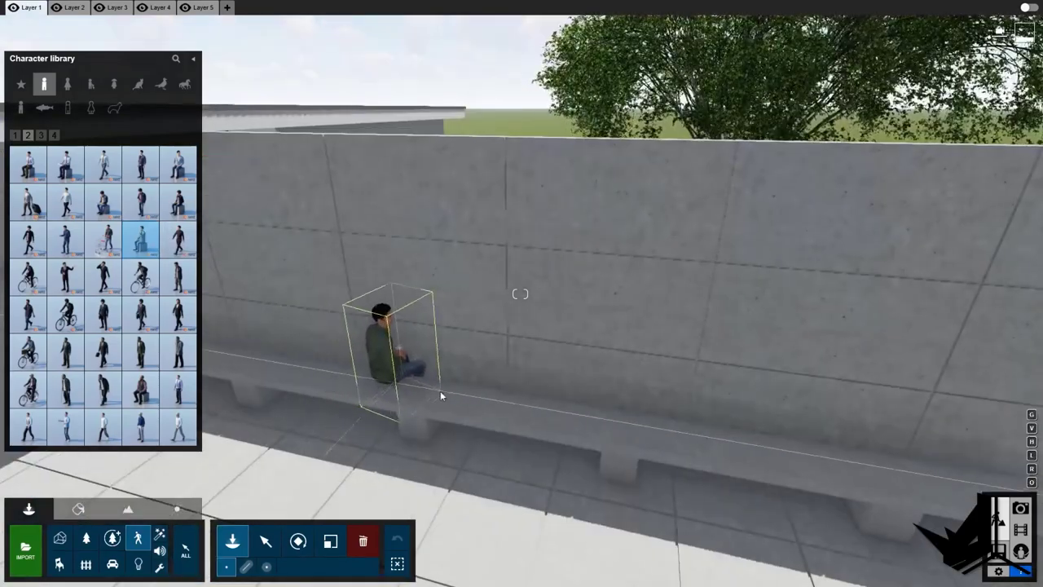
mouse_move(462, 389)
mouse_down()
mouse_move(454, 391)
mouse_move(467, 395)
mouse_up()
key(w)
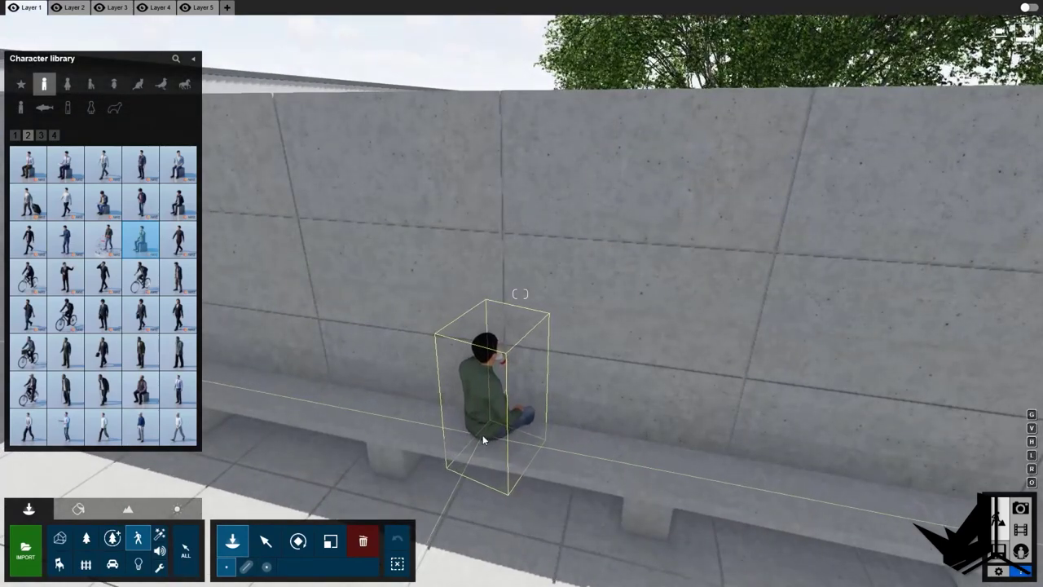
key(r)
click(534, 451)
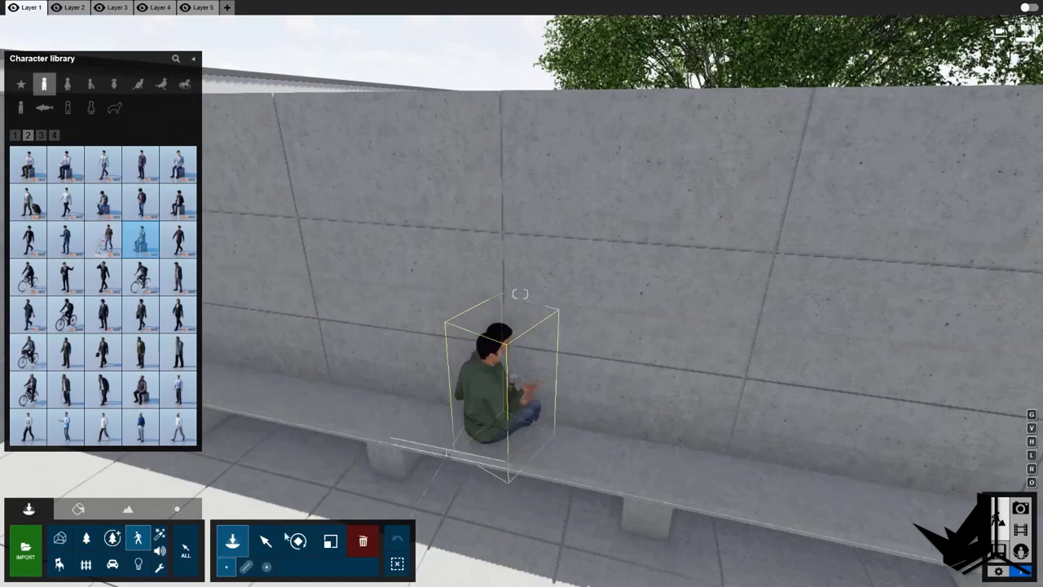
- Rotate the man in the green sweater so he sits with his back to the wall, facing the paved terrace
click(186, 549)
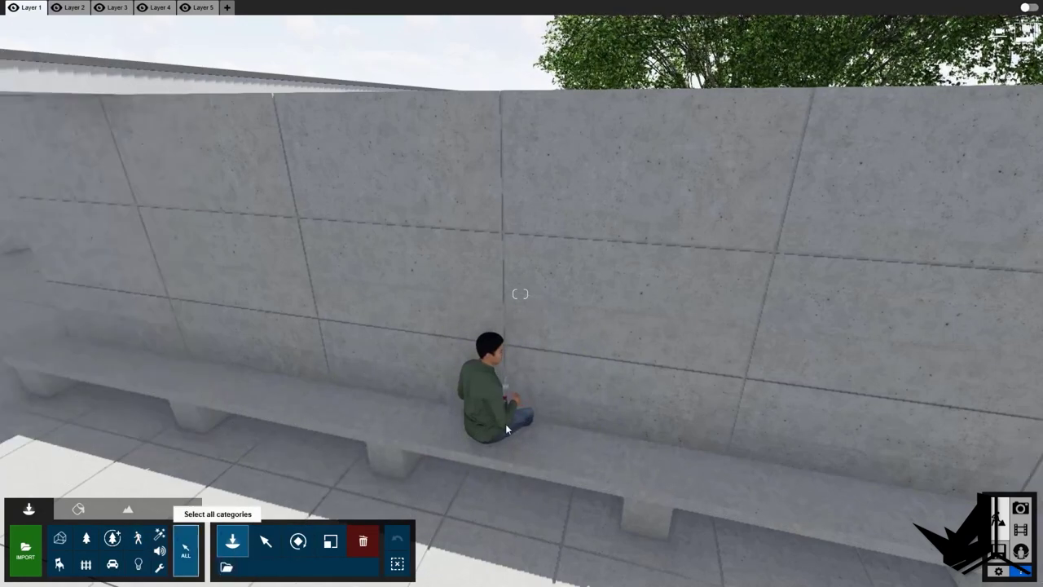
right_drag(494, 421, 480, 465)
click(265, 541)
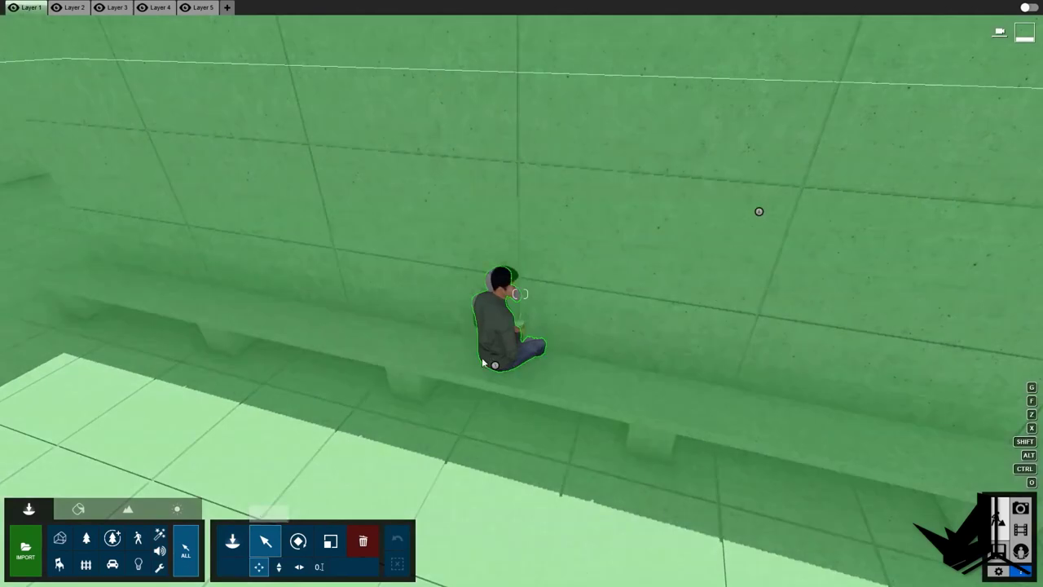
click(497, 347)
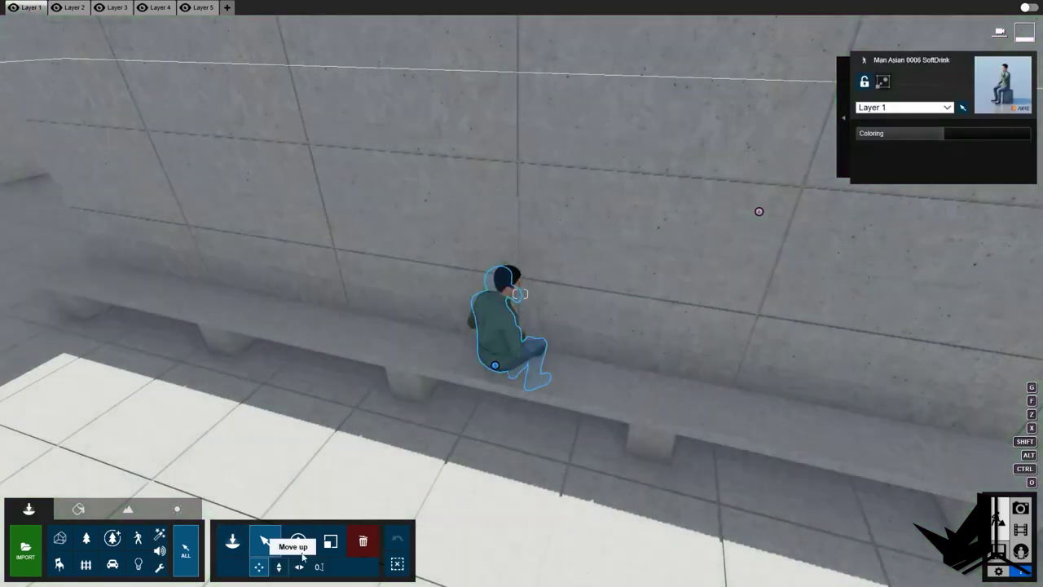
click(299, 543)
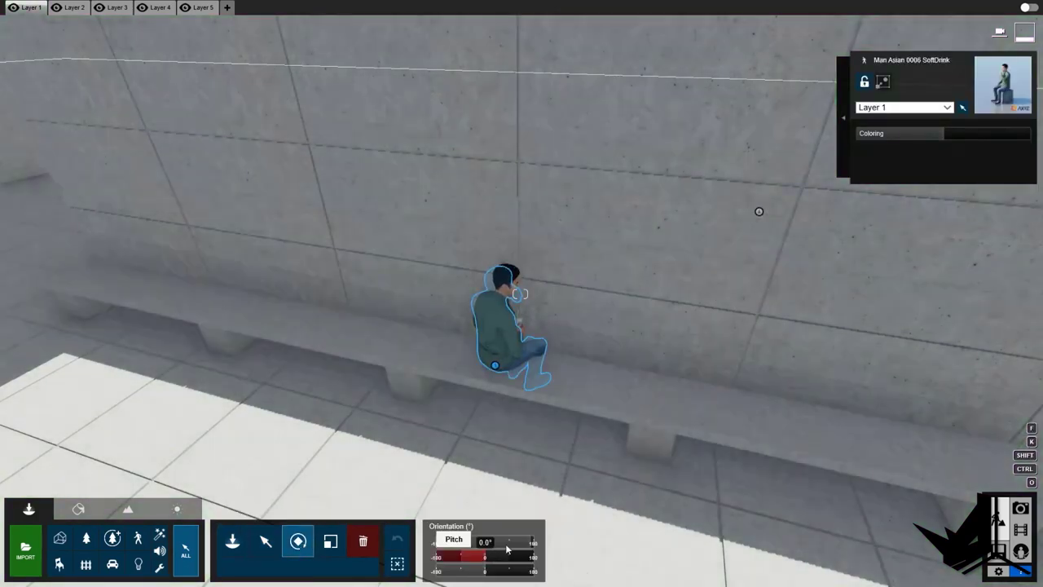
drag(517, 547, 494, 544)
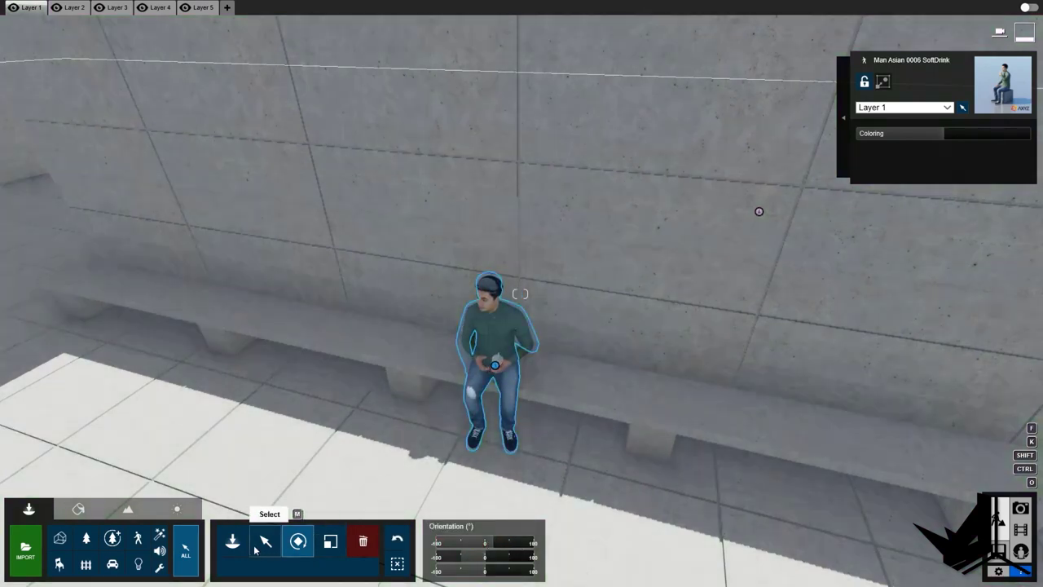
- Place the character man asian 0016 seated on the same bench, beside the man in the green sweater and nearer the small roofed building
click(230, 544)
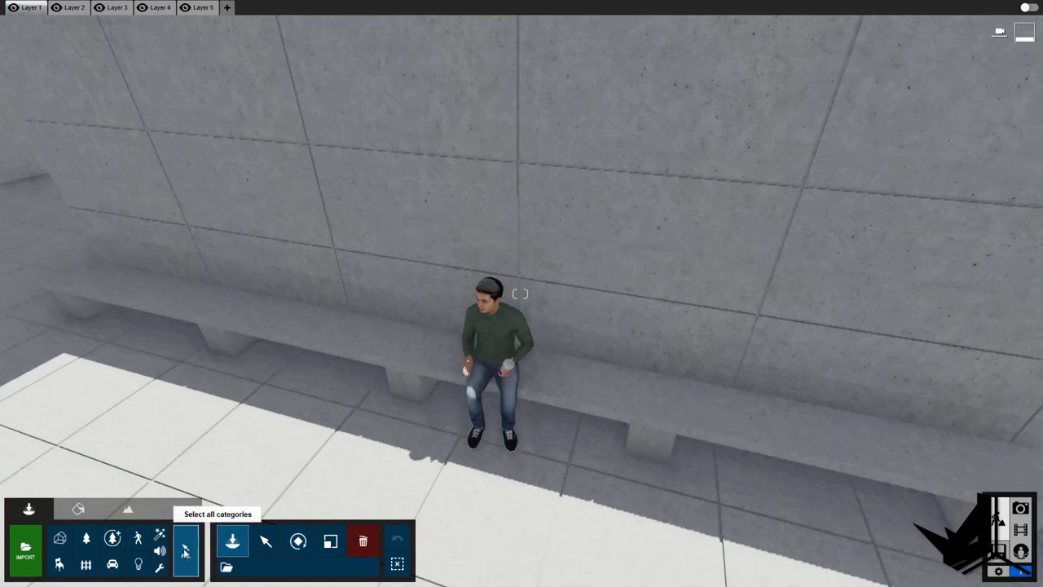
click(139, 539)
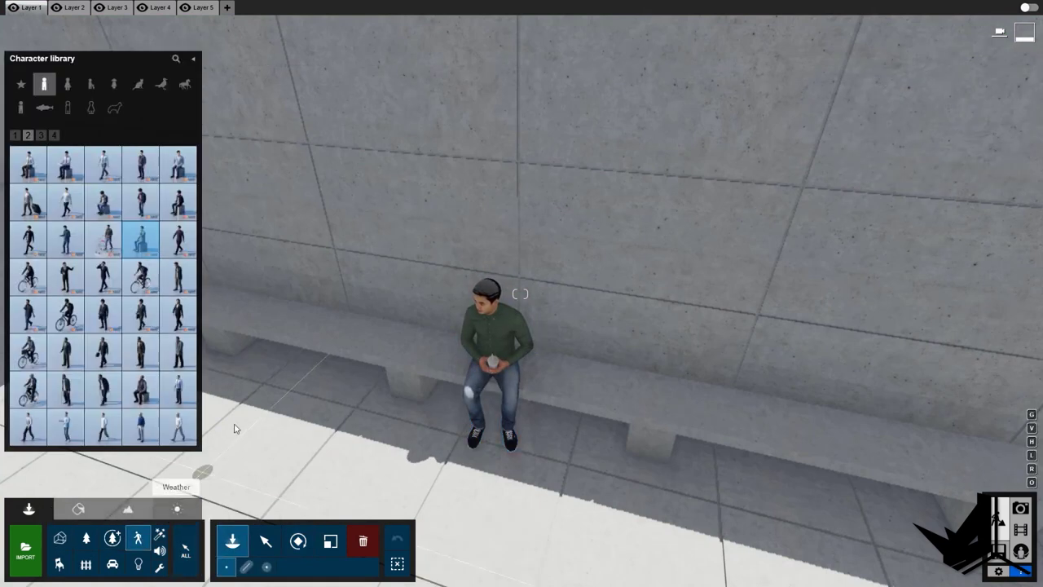
click(140, 397)
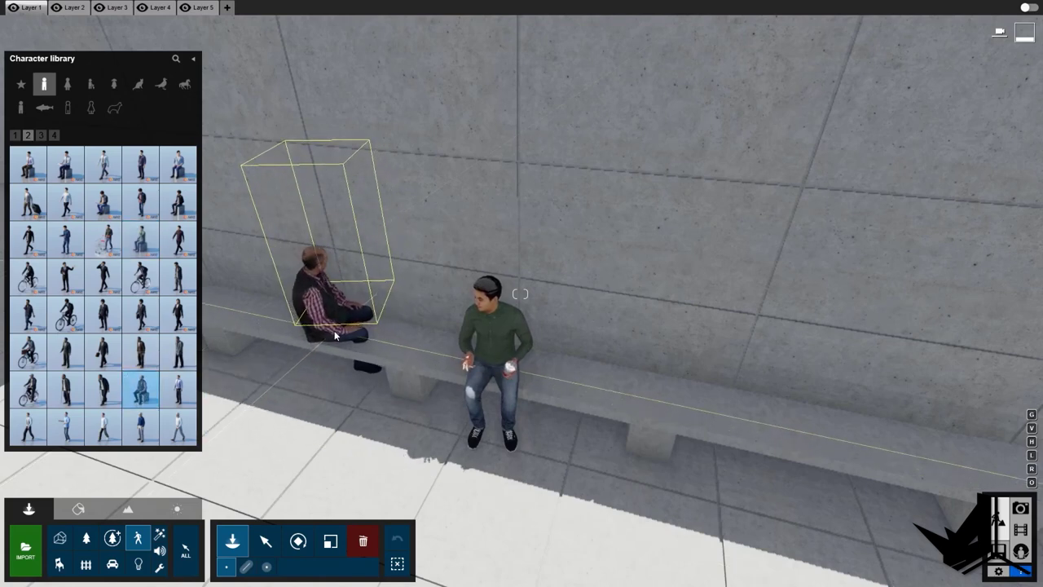
click(334, 332)
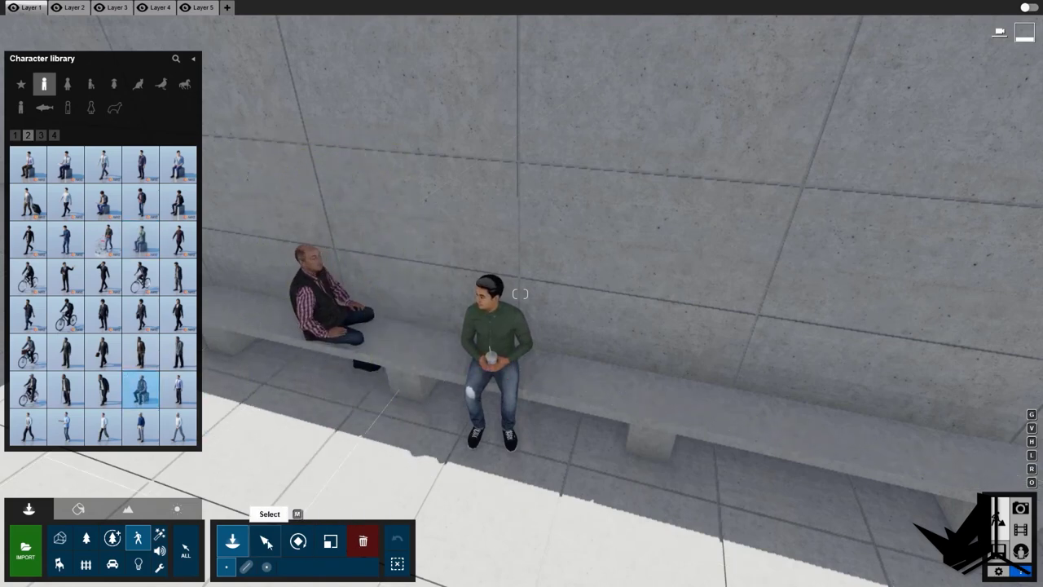
- Rotate the man in the dark vest to face the terrace and adjust his position on the bench
click(323, 314)
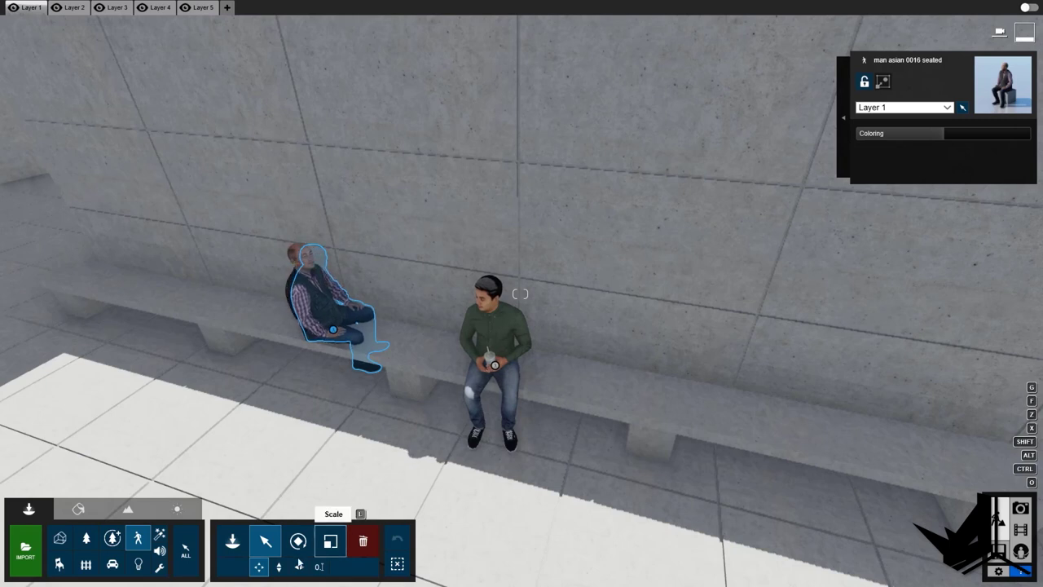
click(298, 541)
mouse_move(492, 554)
mouse_down()
mouse_move(459, 549)
mouse_move(486, 549)
mouse_up()
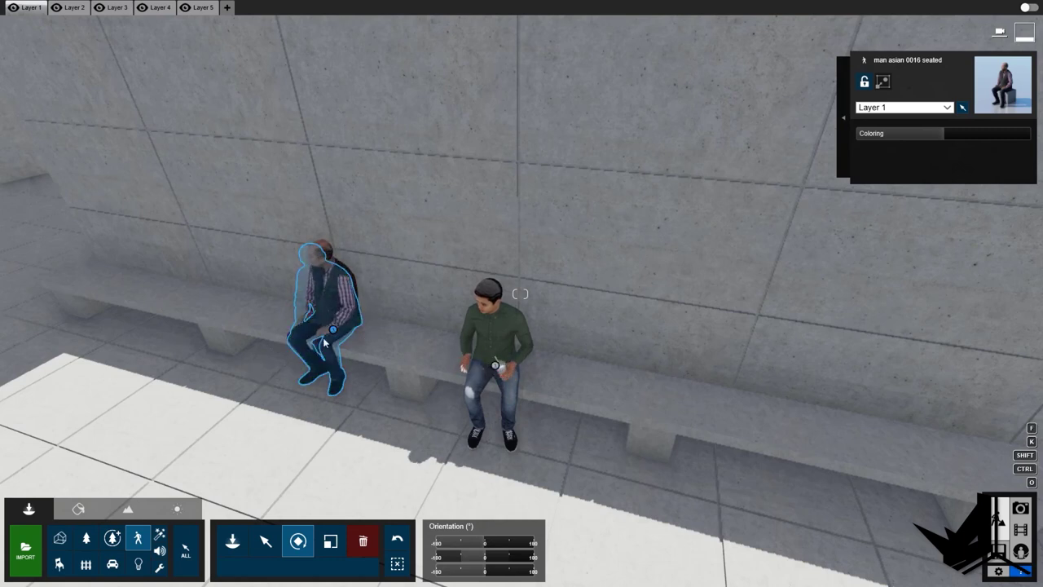
drag(331, 343, 286, 375)
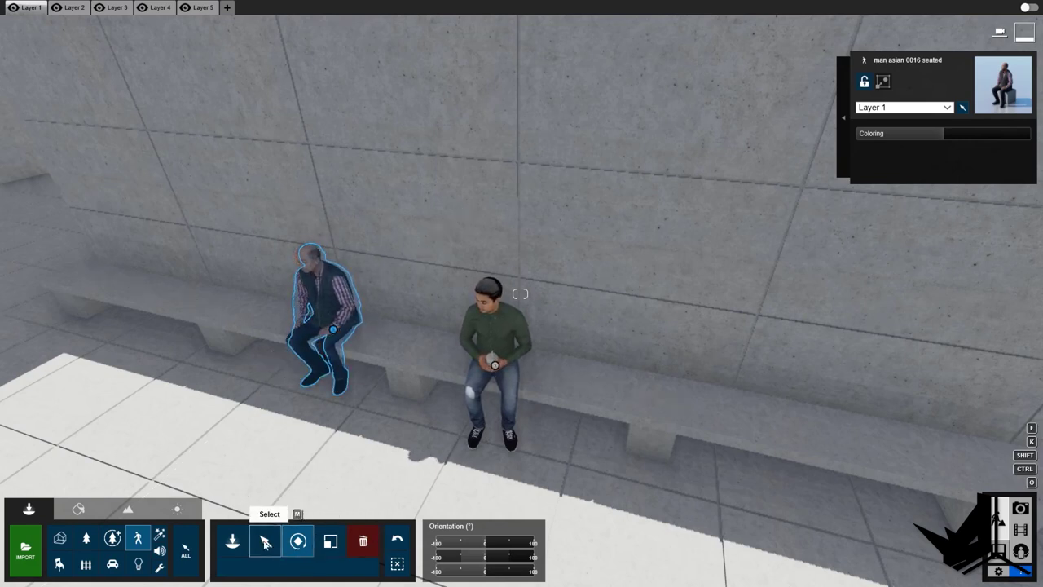
click(266, 544)
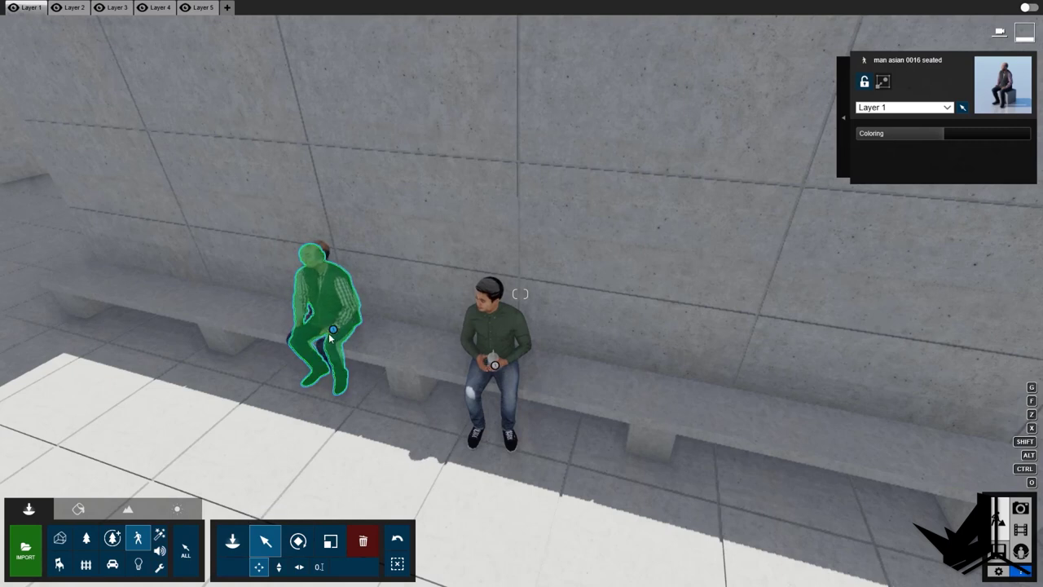
click(331, 331)
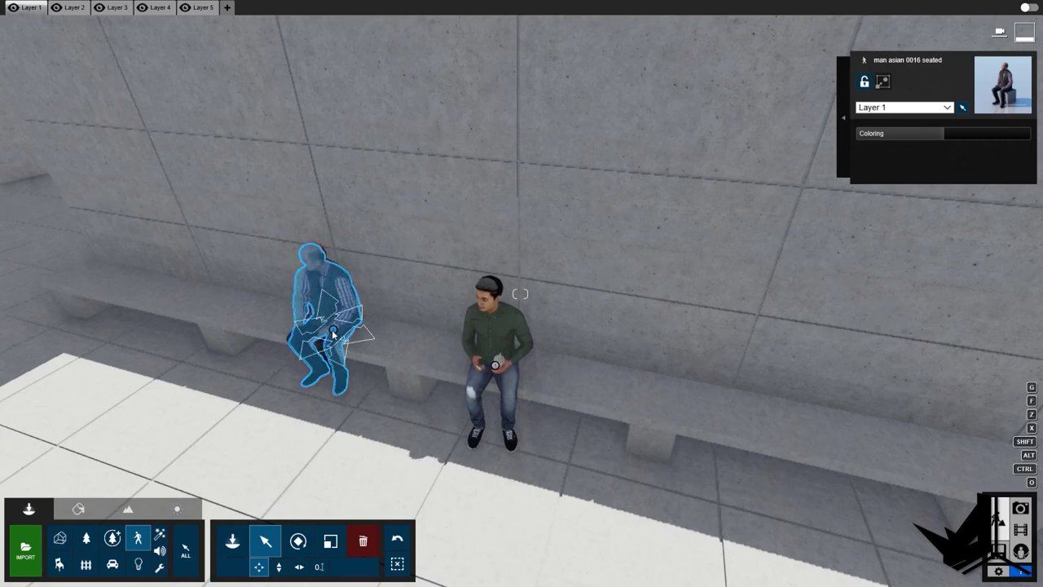
drag(331, 331, 274, 326)
- Place two LoungeChair 012 chairs side by side along the red marble wall inside the glazed pavilion
key(s)
key(s)
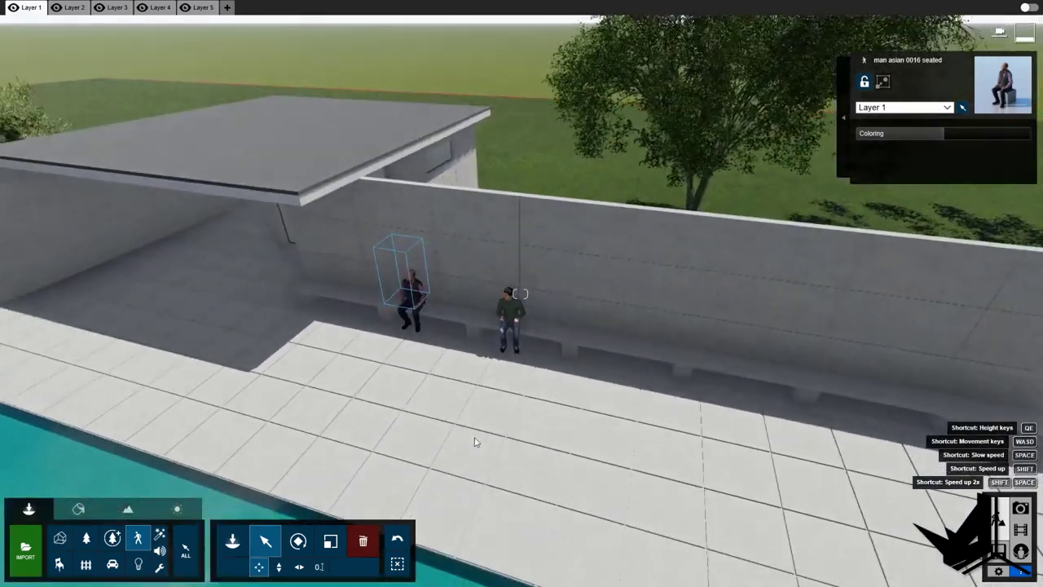
key(s)
right_drag(459, 525, 375, 480)
key(w)
key(w)
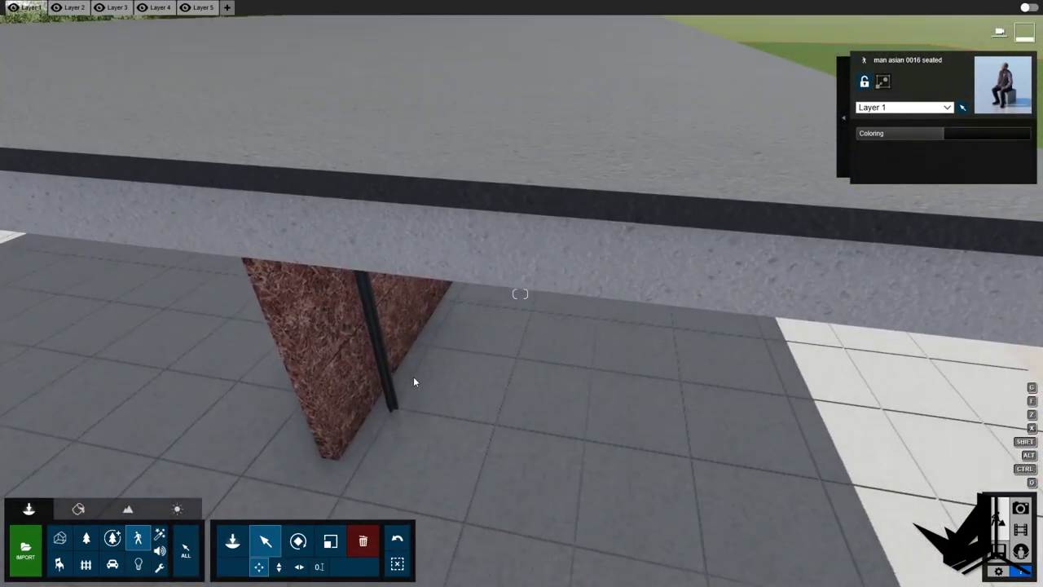
key(w)
right_drag(413, 381, 619, 314)
key(w)
key(w)
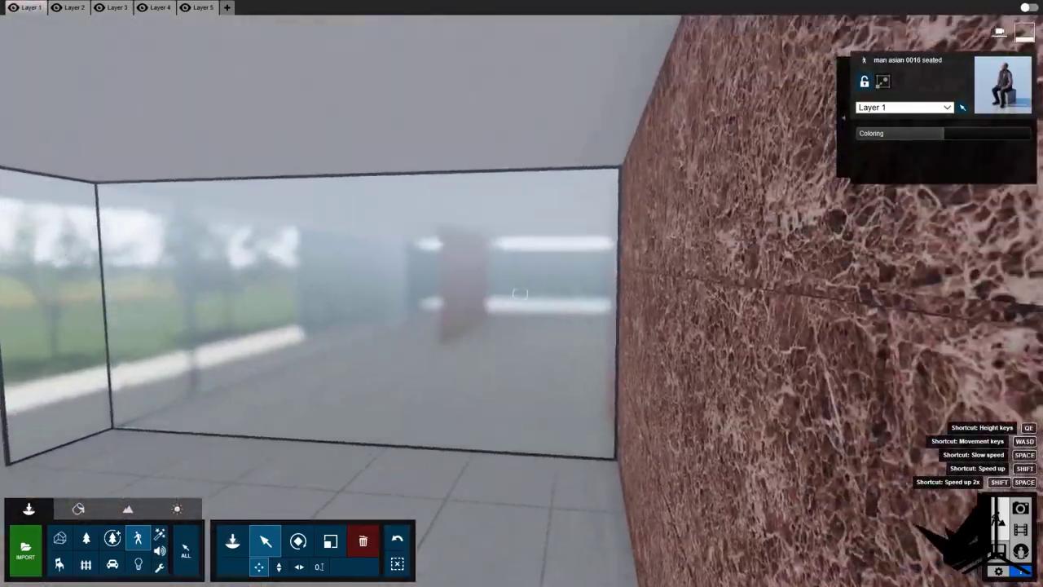
key(w)
right_drag(595, 393, 573, 360)
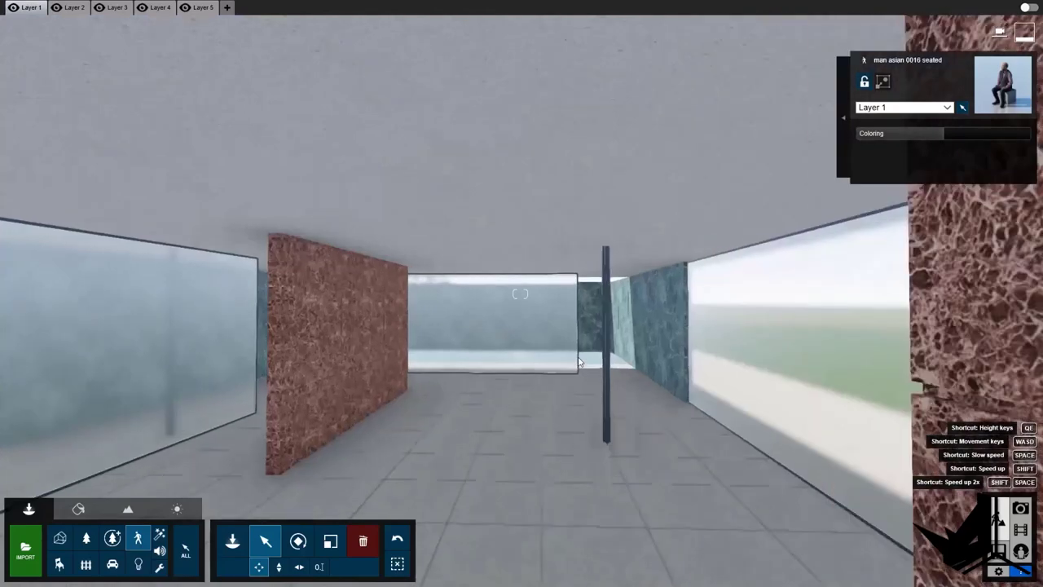
key(w)
right_drag(481, 175, 424, 238)
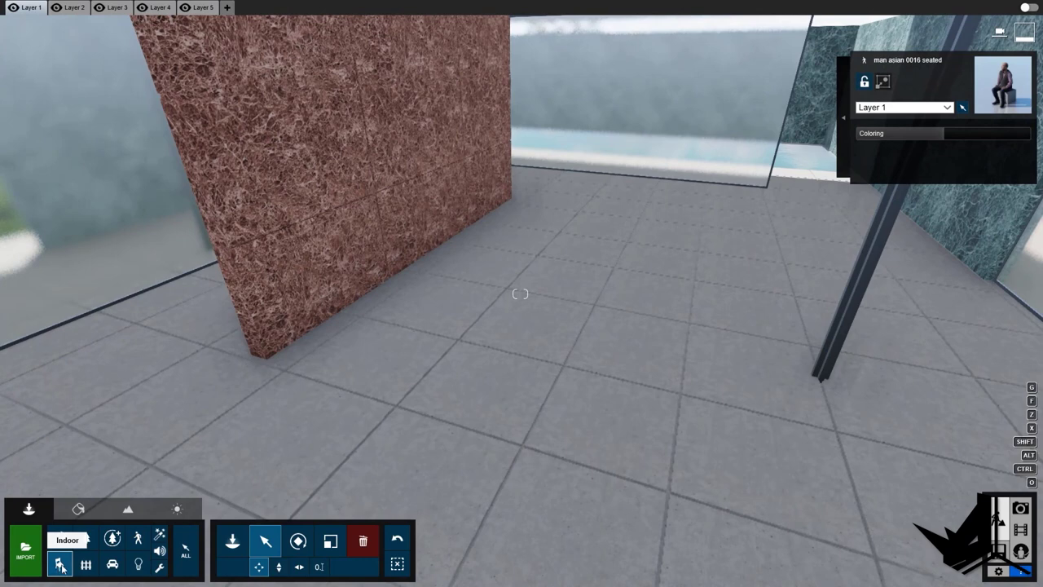
click(233, 542)
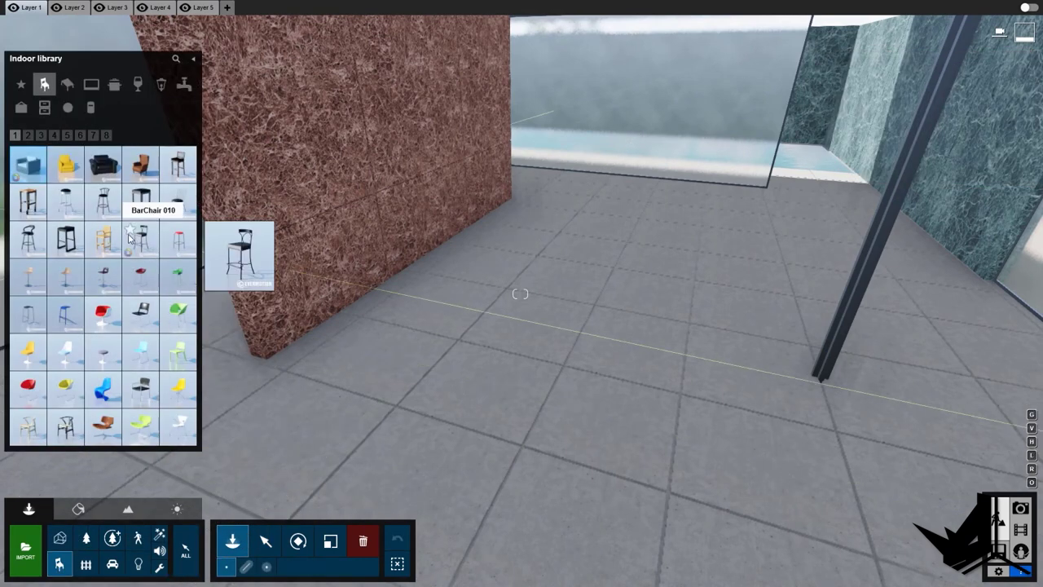
click(27, 136)
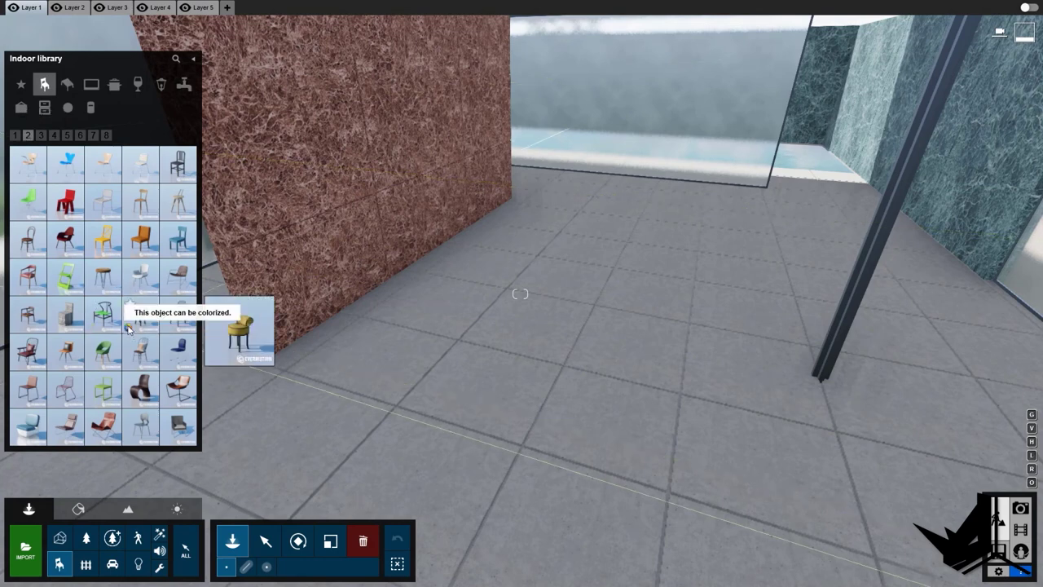
scroll(128, 326, down, 2)
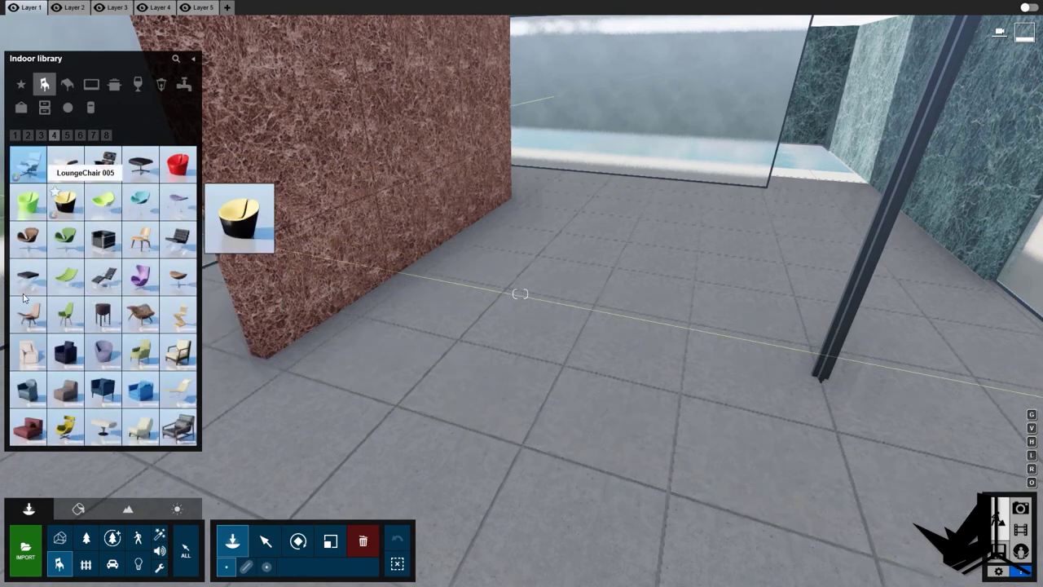
click(182, 245)
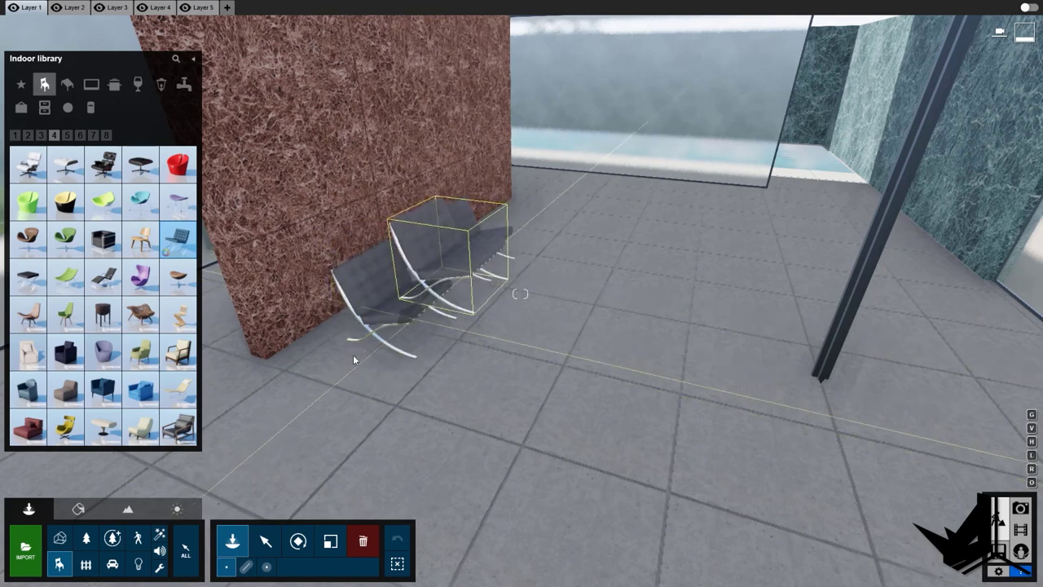
click(471, 240)
key(s)
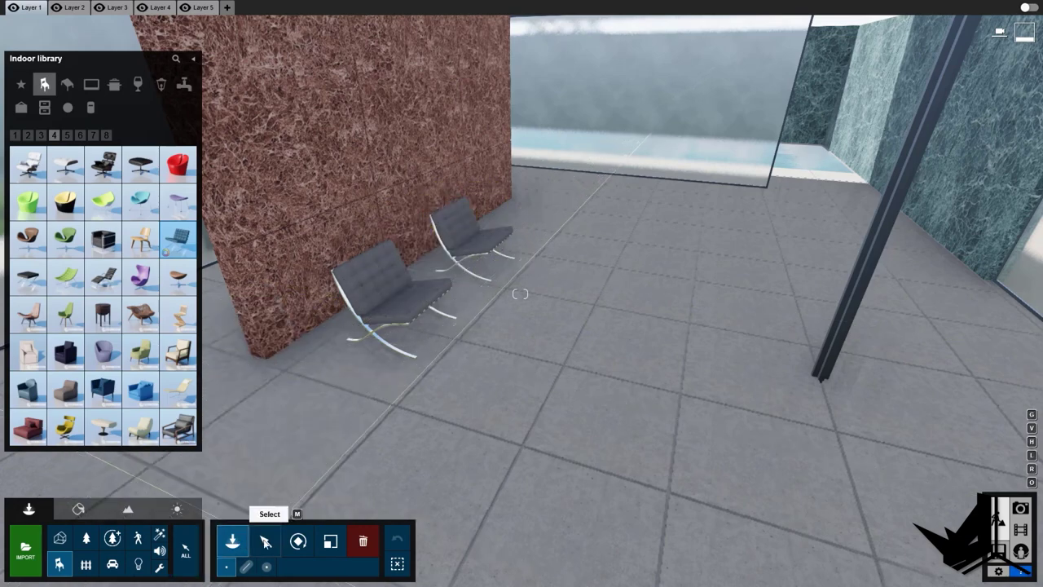
click(265, 541)
- Place a walking man in a blue hoodie inside the pavilion, on the open floor beyond the lounge chairs
right_drag(676, 456, 649, 409)
key(w)
right_drag(456, 328, 508, 345)
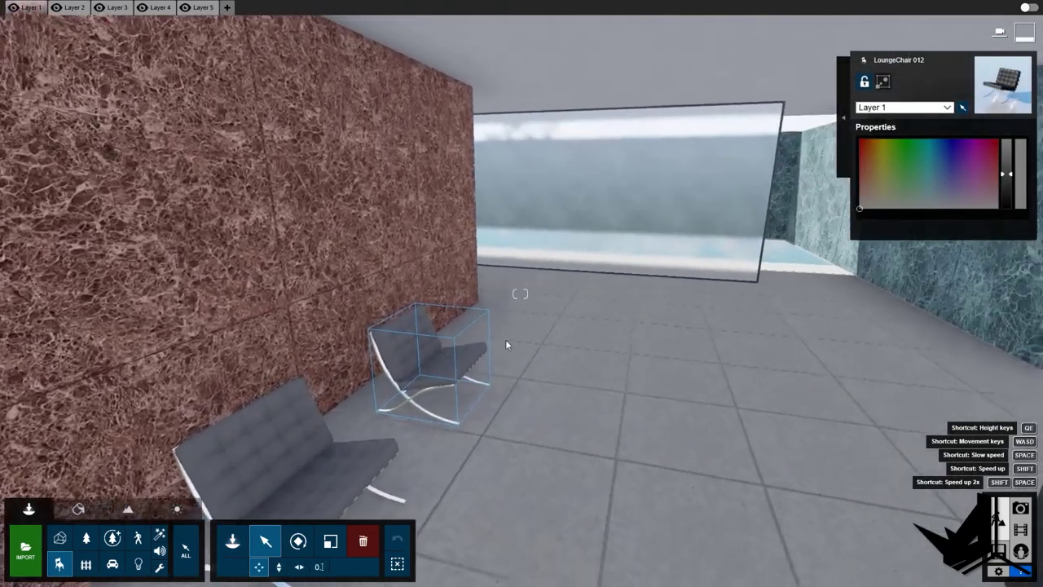
click(138, 539)
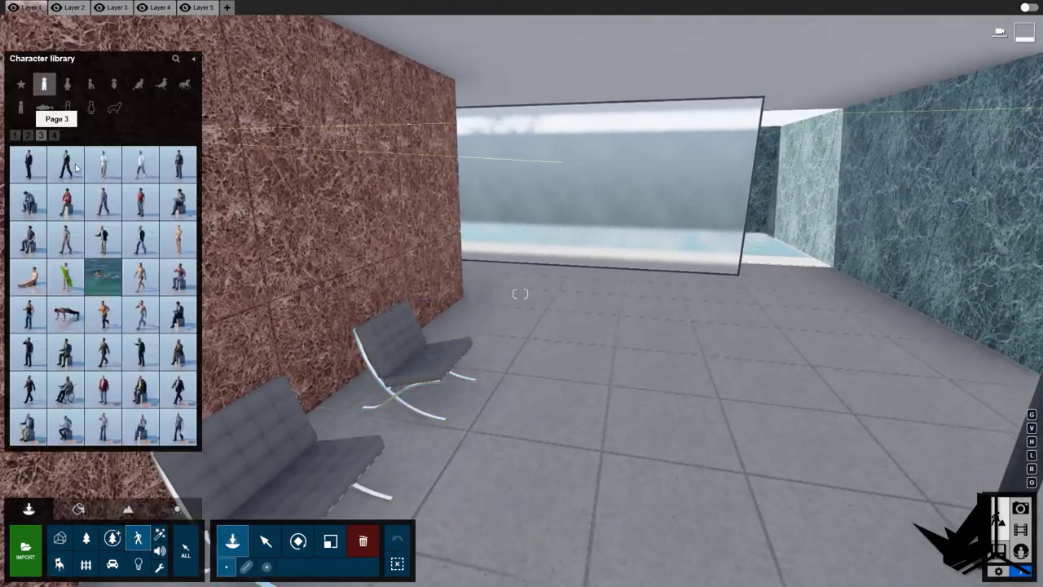
click(106, 209)
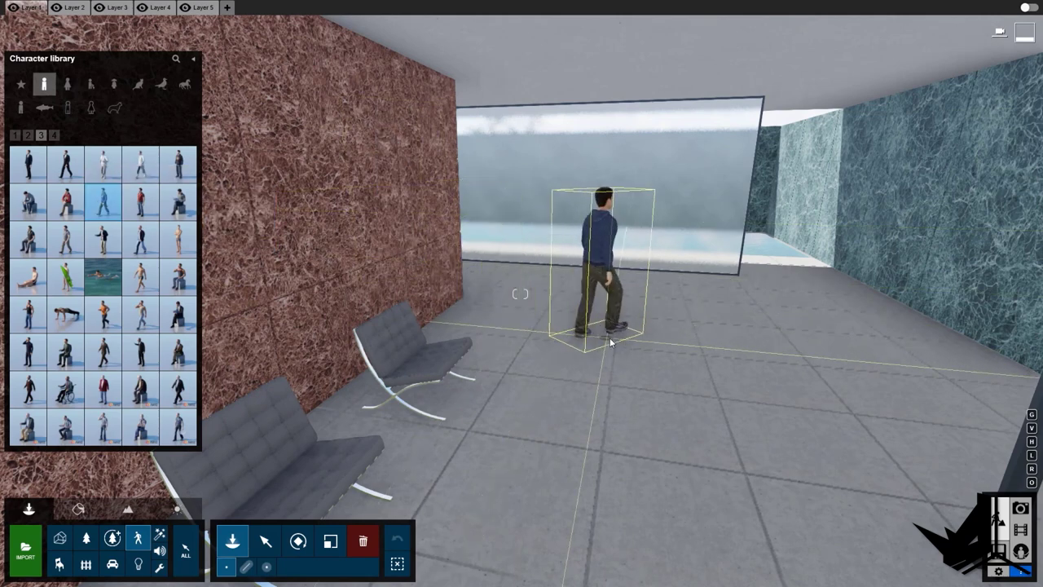
click(610, 337)
- Place the character woman african 0004 walk beside the green marble wall at the far end of the pavilion
click(67, 84)
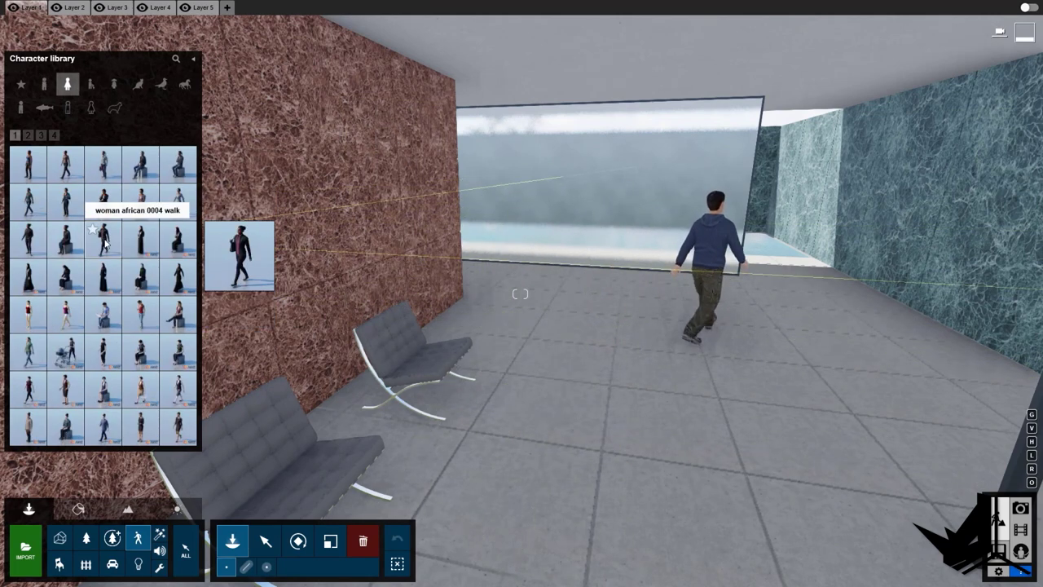
click(103, 239)
click(837, 302)
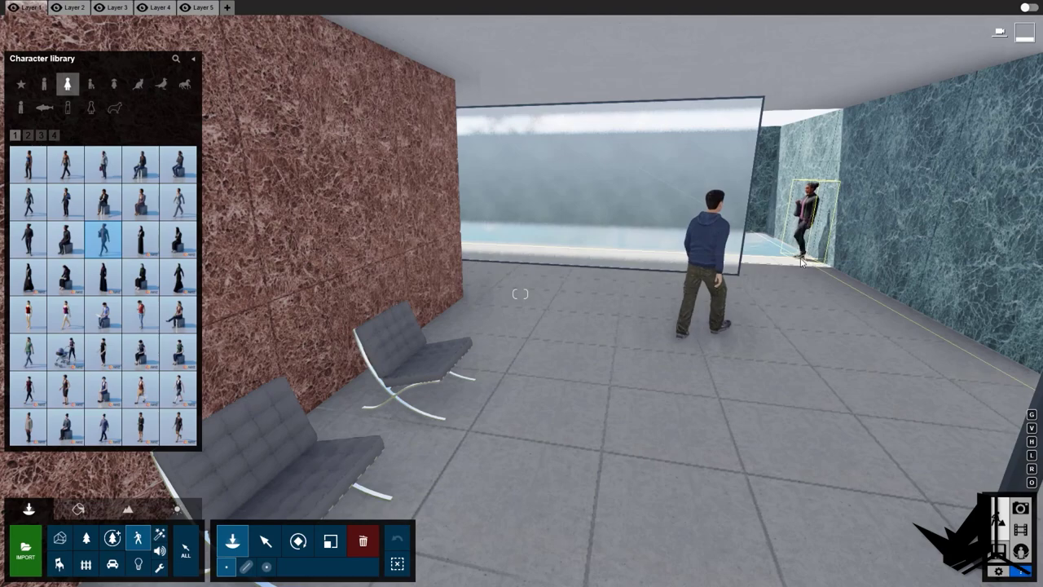
click(806, 275)
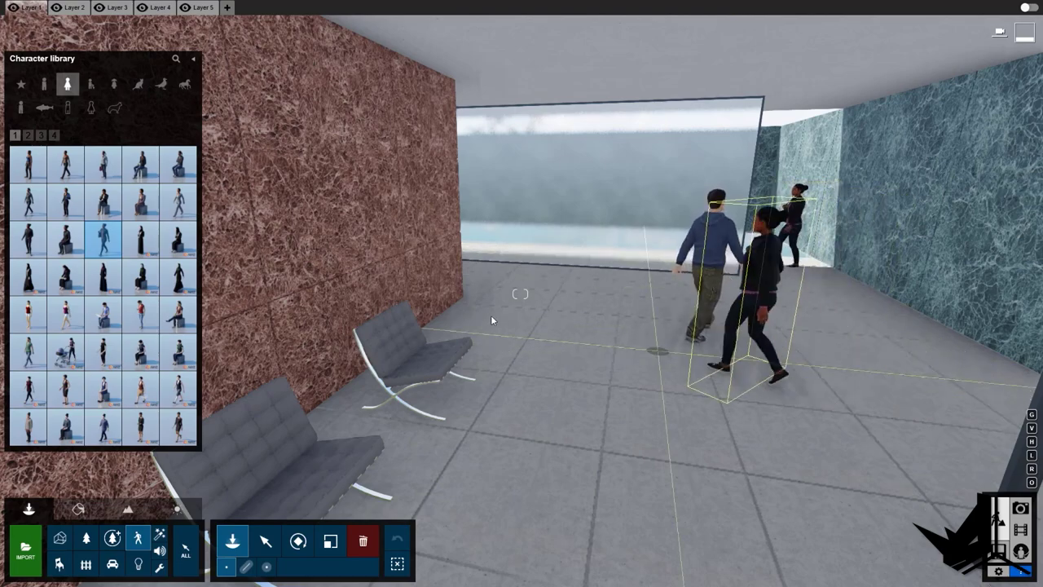
- Place the character Woman Asian 0004 Walk on the paved terrace between the pool and the long concrete bench
key(s)
key(w)
key(q)
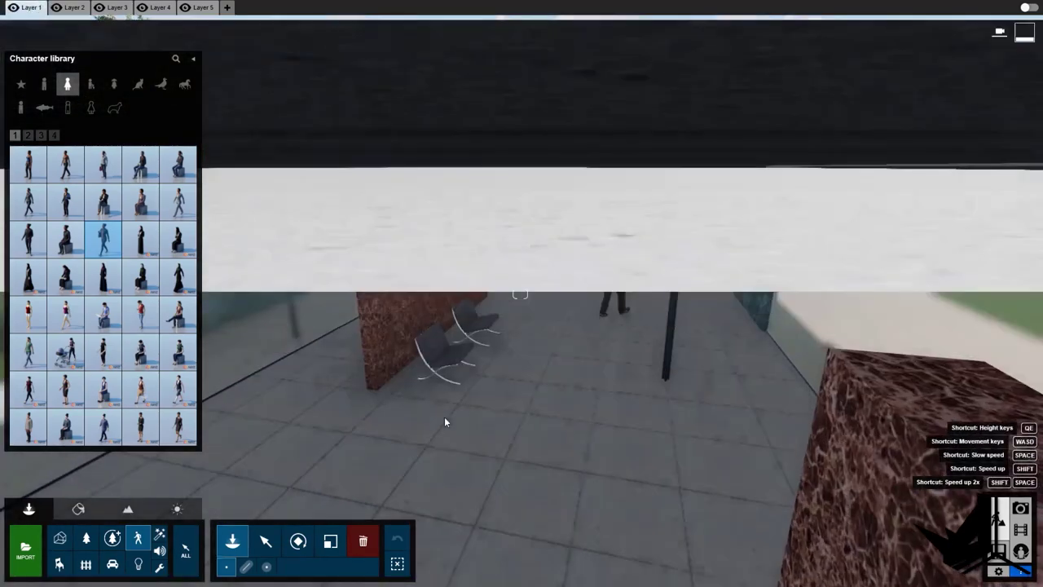
key(w)
click(178, 389)
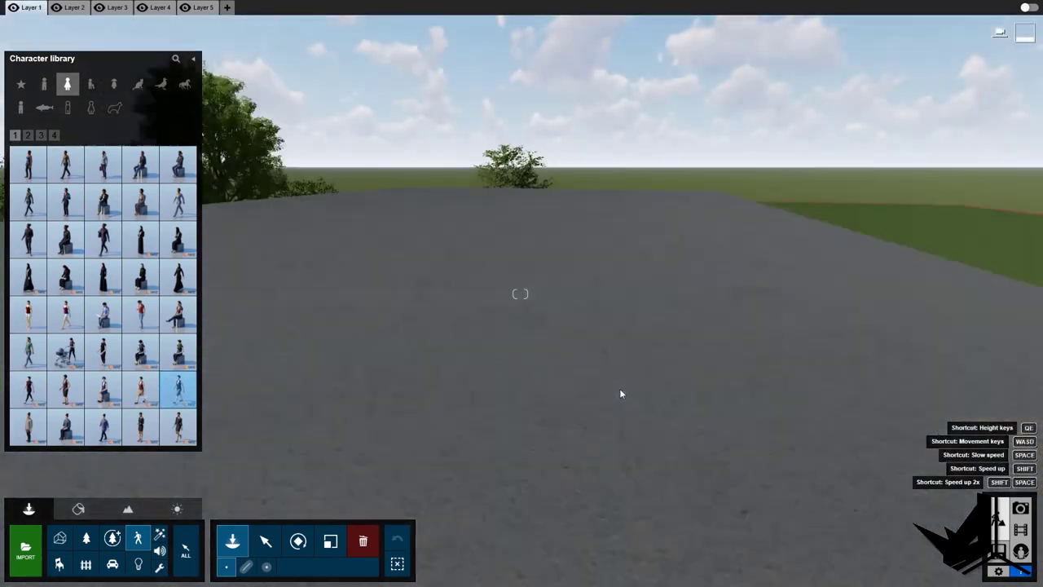
key(s)
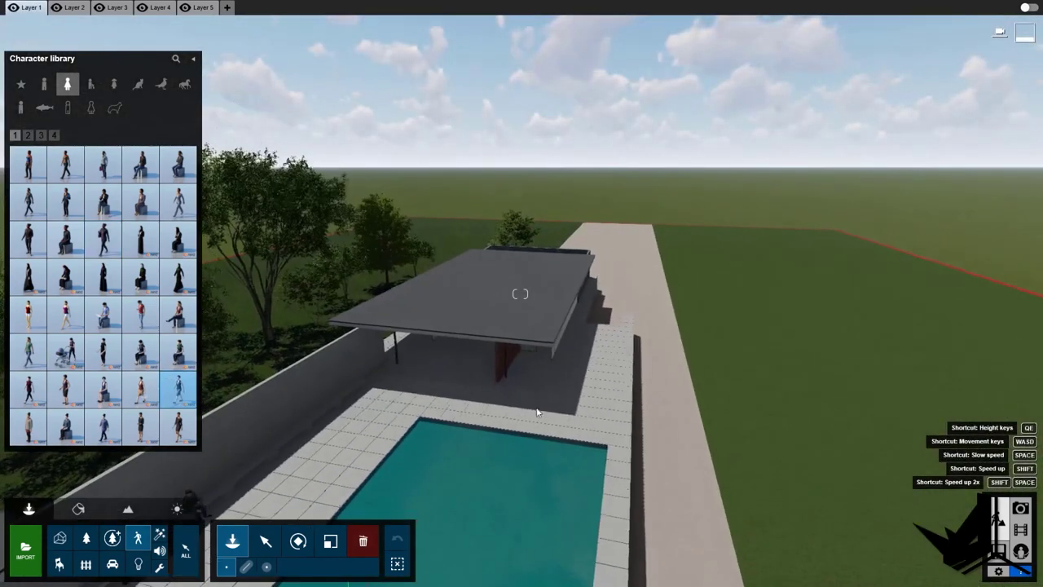
click(607, 399)
- Place a second Woman Asian 0004 Walk on the pavilion's flat roof, near the corner facing the pool
key(w)
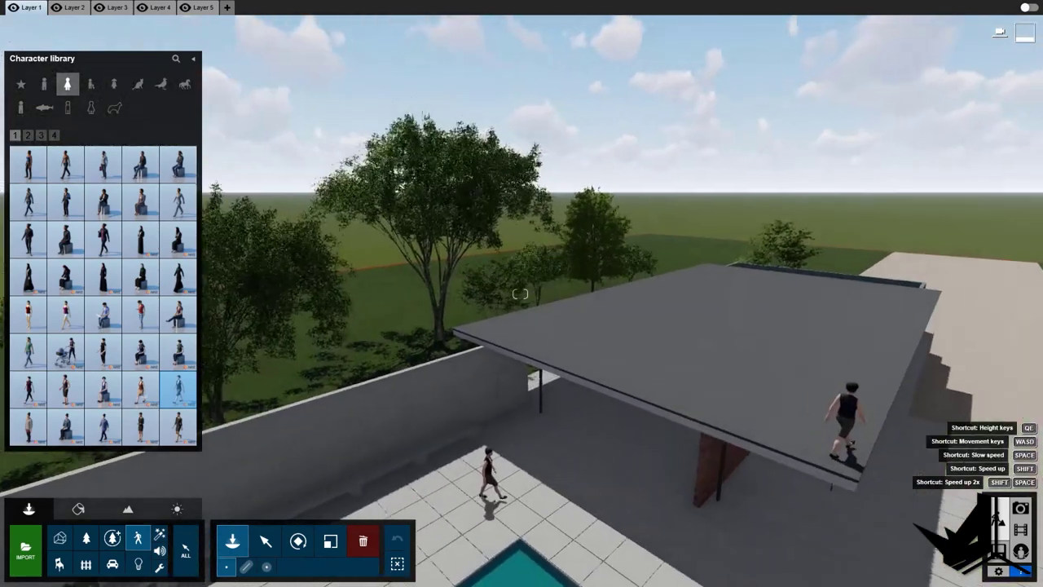
right_drag(538, 310, 656, 383)
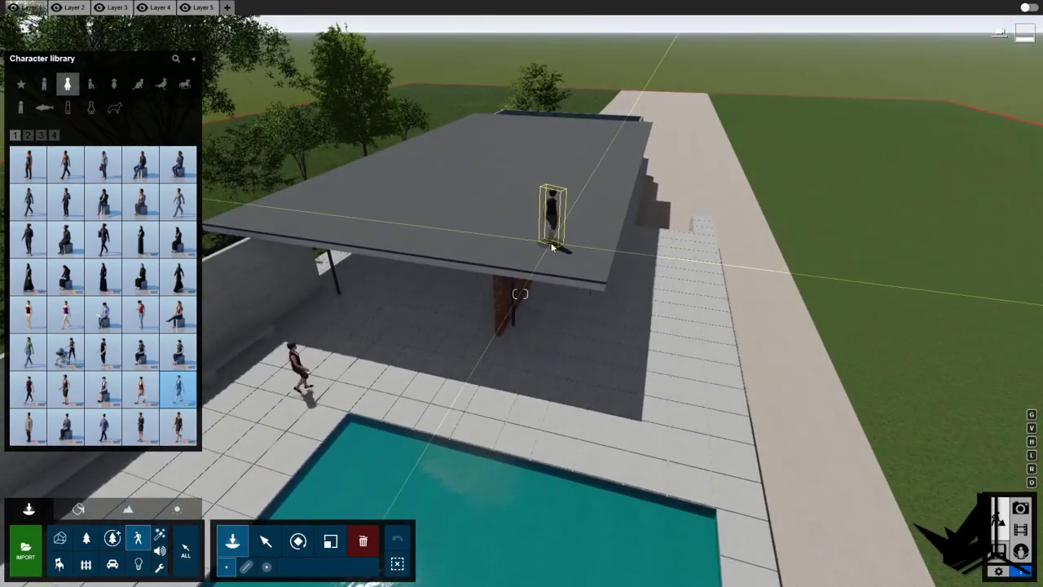
click(552, 246)
- Replace the woman standing on the pavilion roof with the library character Woman Asian 0002 Phone
right_drag(637, 332, 717, 322)
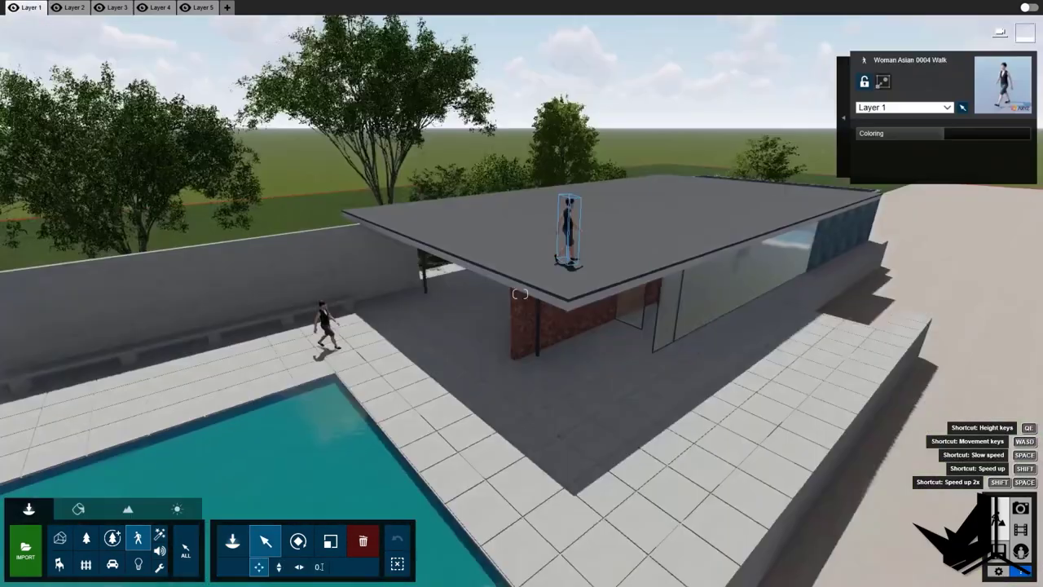
right_drag(350, 187, 403, 214)
key(w)
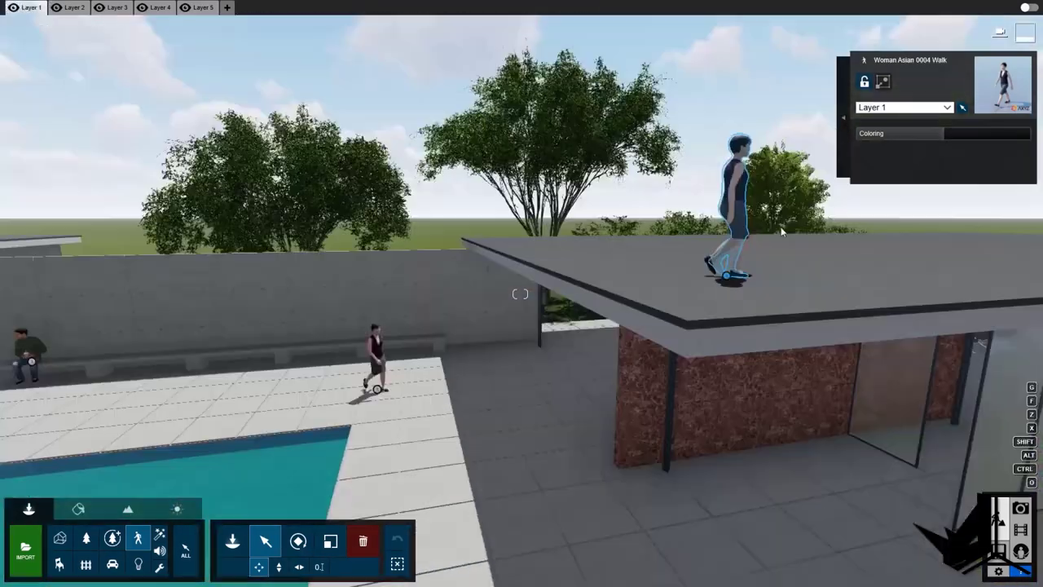
right_drag(708, 205, 607, 249)
key(s)
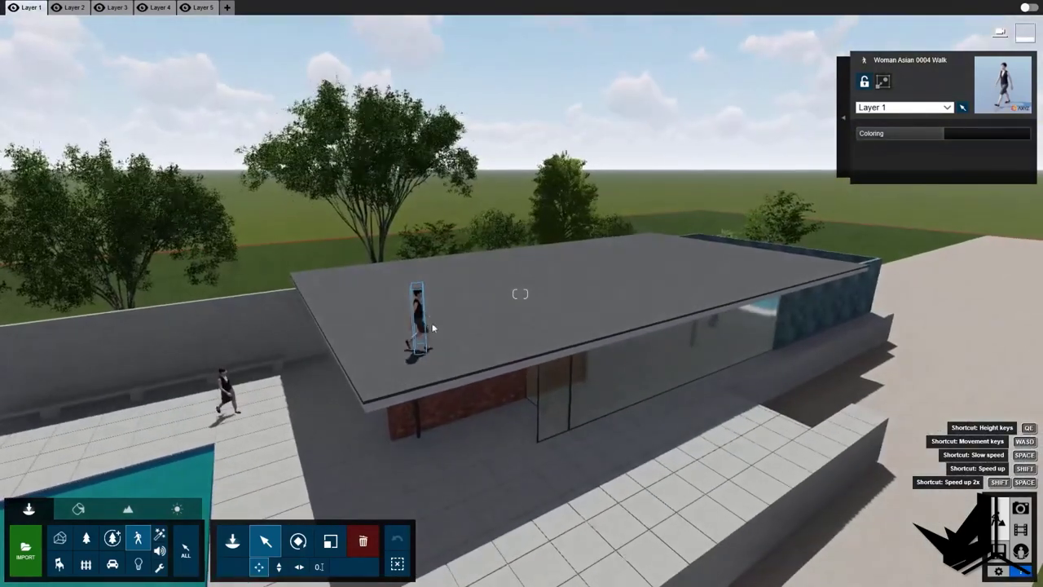
click(418, 326)
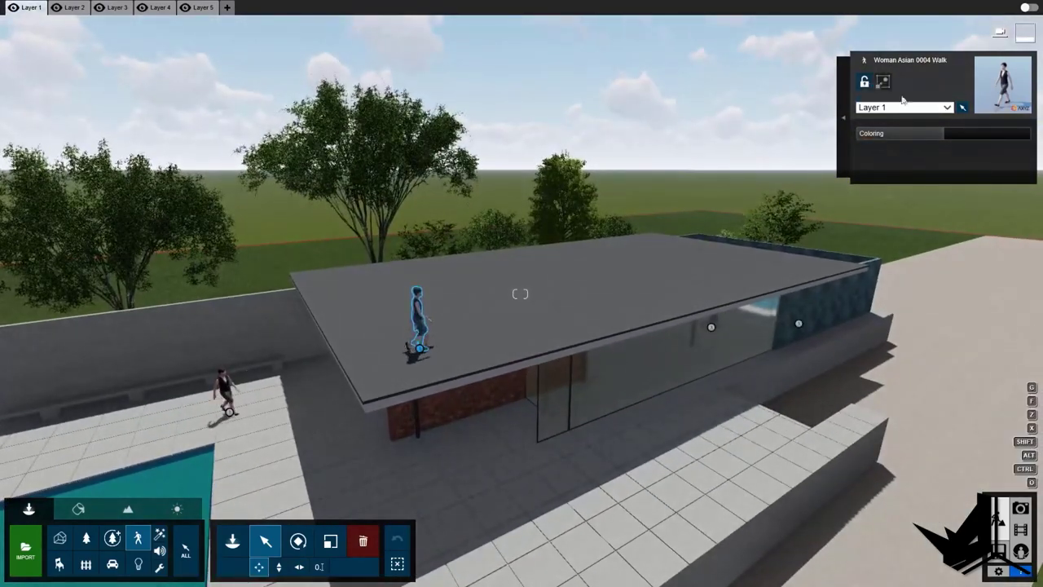
click(845, 120)
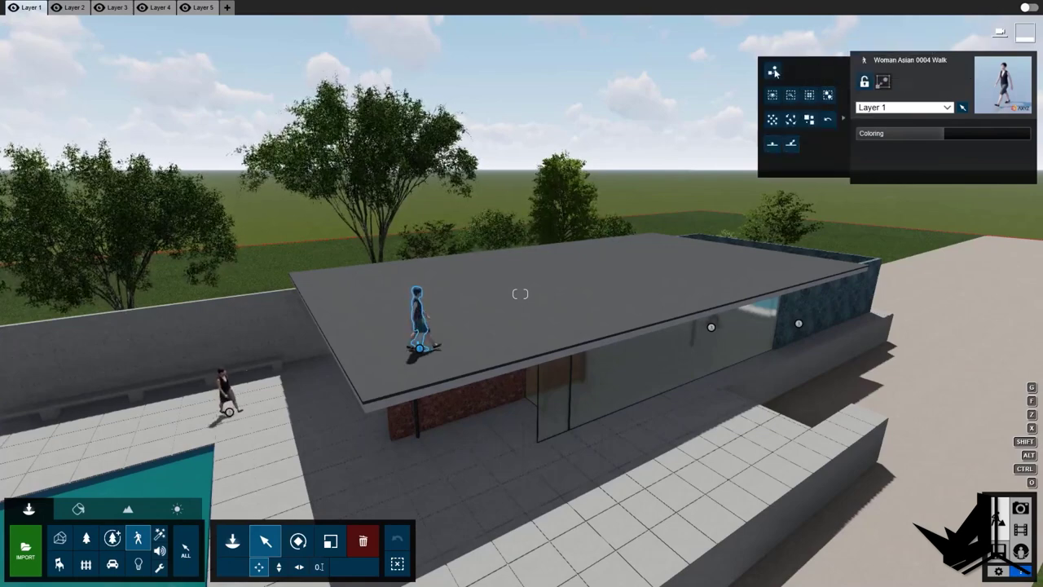
click(772, 74)
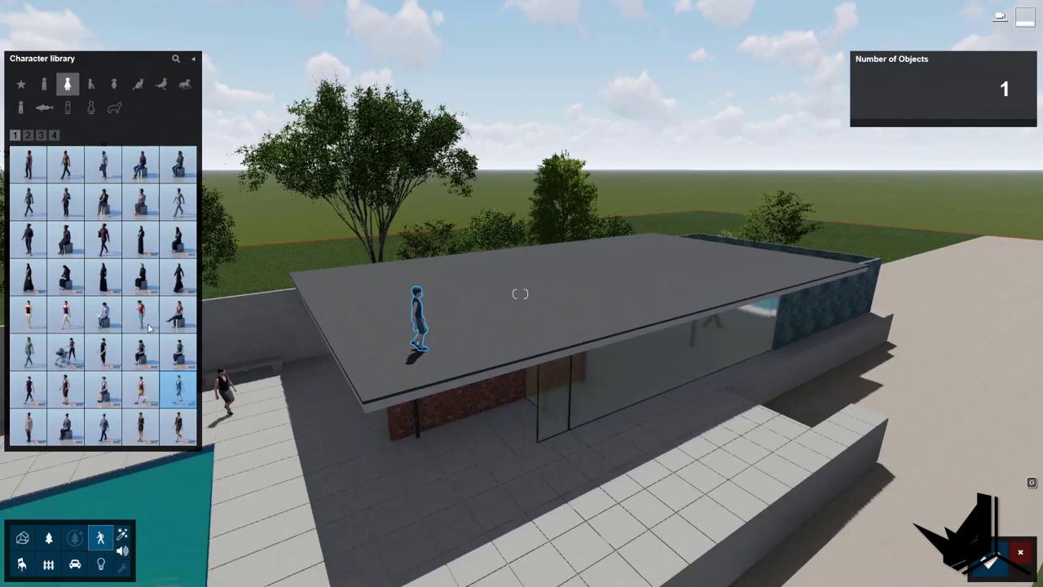
mouse_move(141, 327)
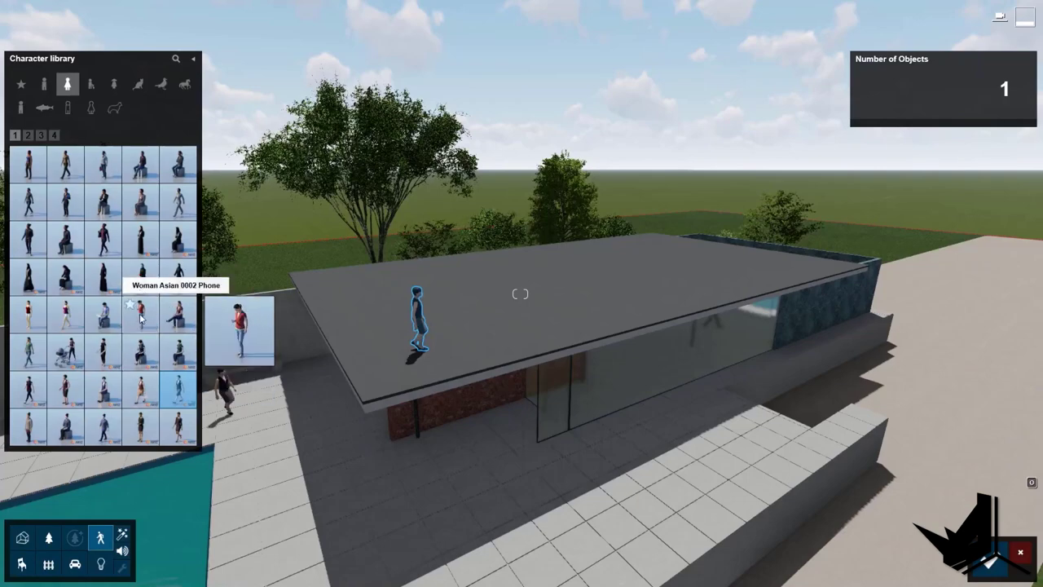
right_drag(611, 388, 392, 400)
click(989, 562)
- Adjust the weather's sun brightness, reduce the cloud amount, and turn on Real Skies
key(w)
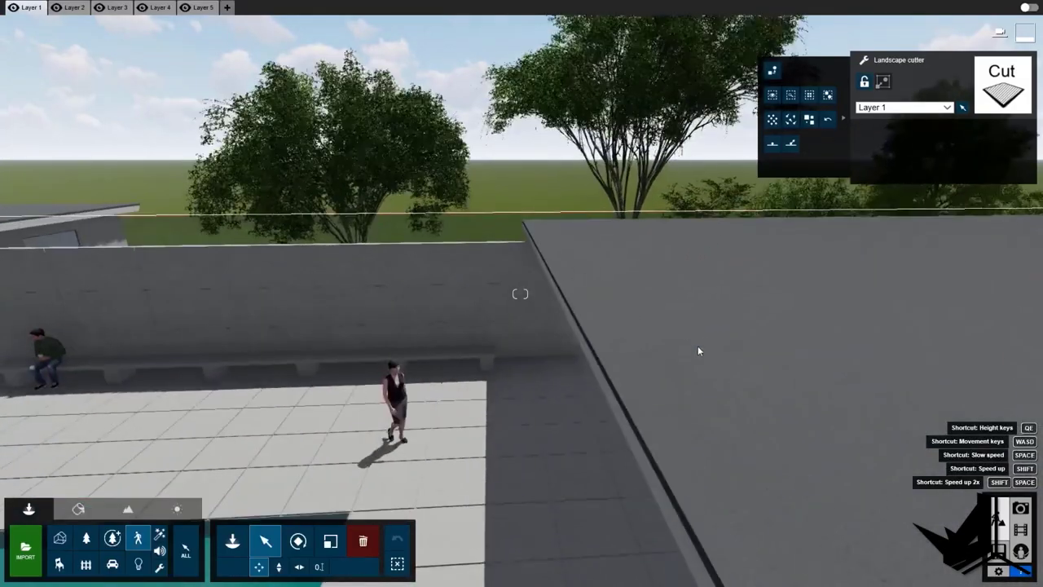
key(s)
right_drag(715, 340, 752, 344)
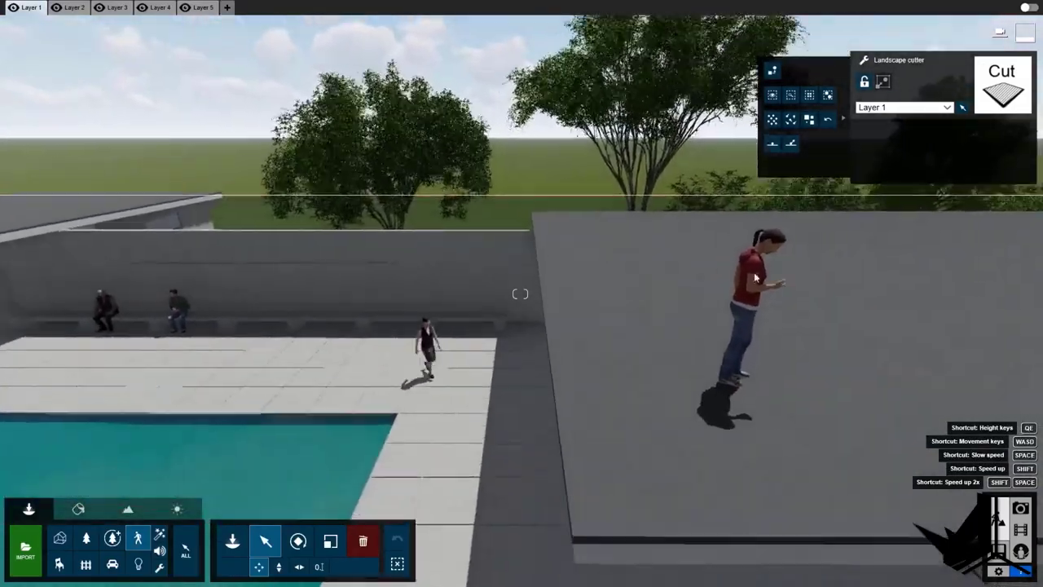
key(w)
key(s)
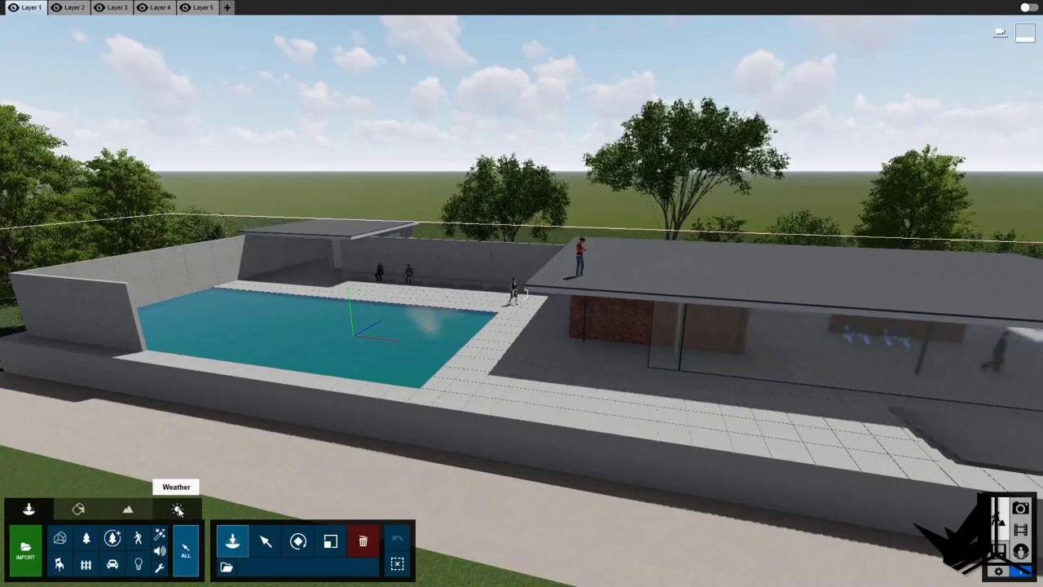
click(177, 510)
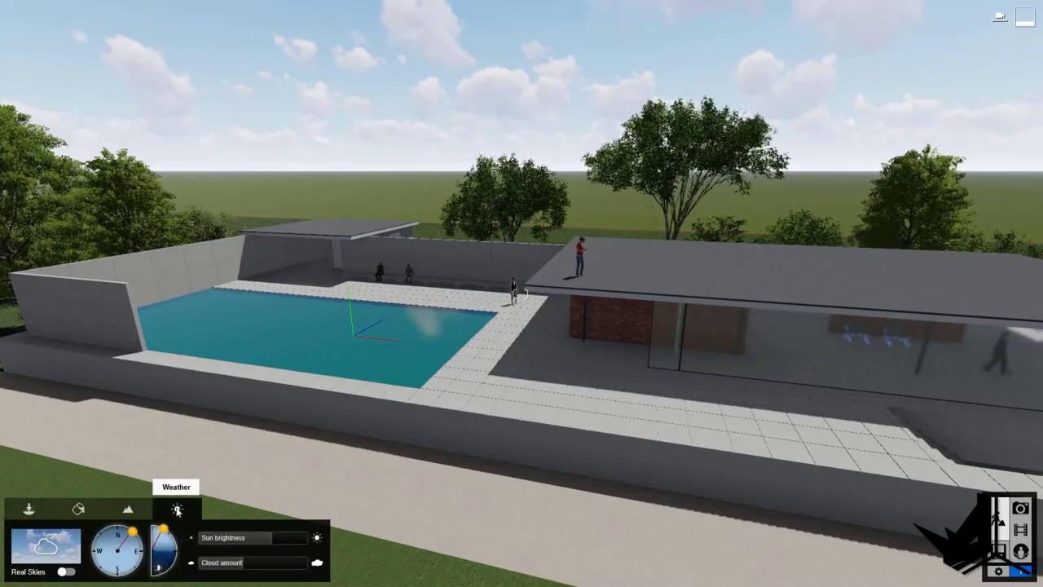
right_drag(432, 570, 375, 547)
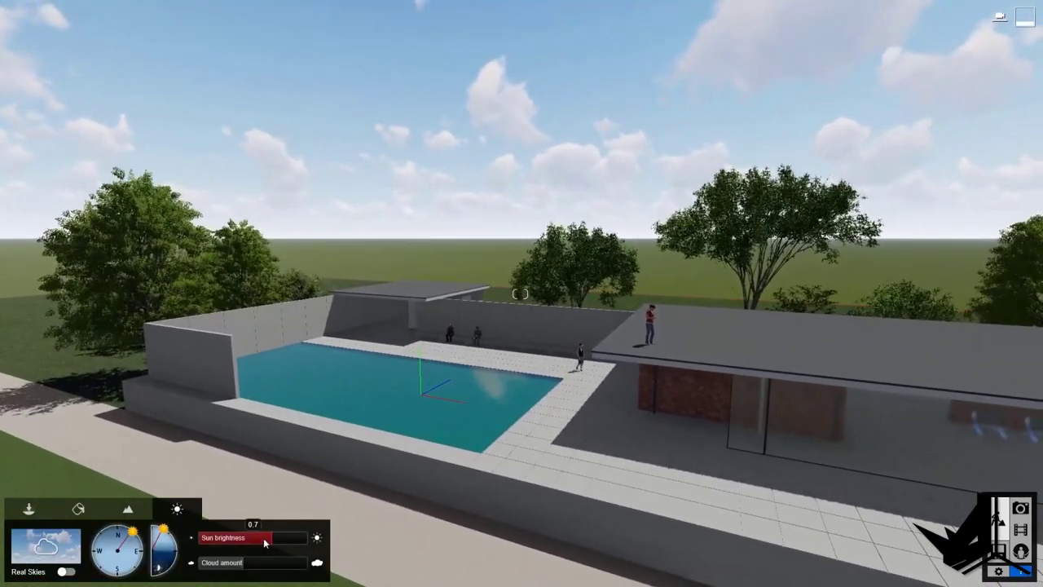
drag(246, 543, 204, 564)
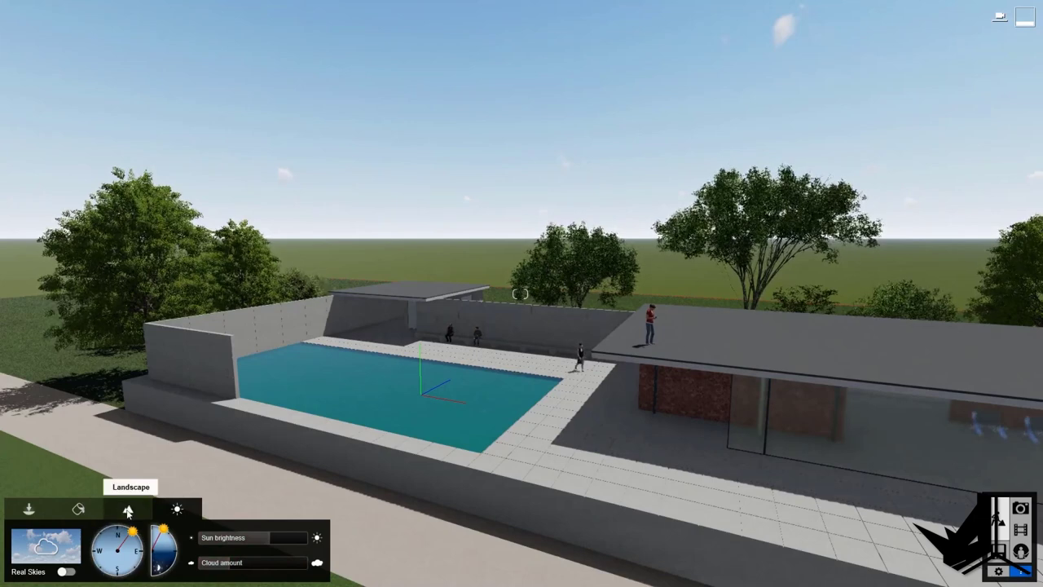
click(70, 572)
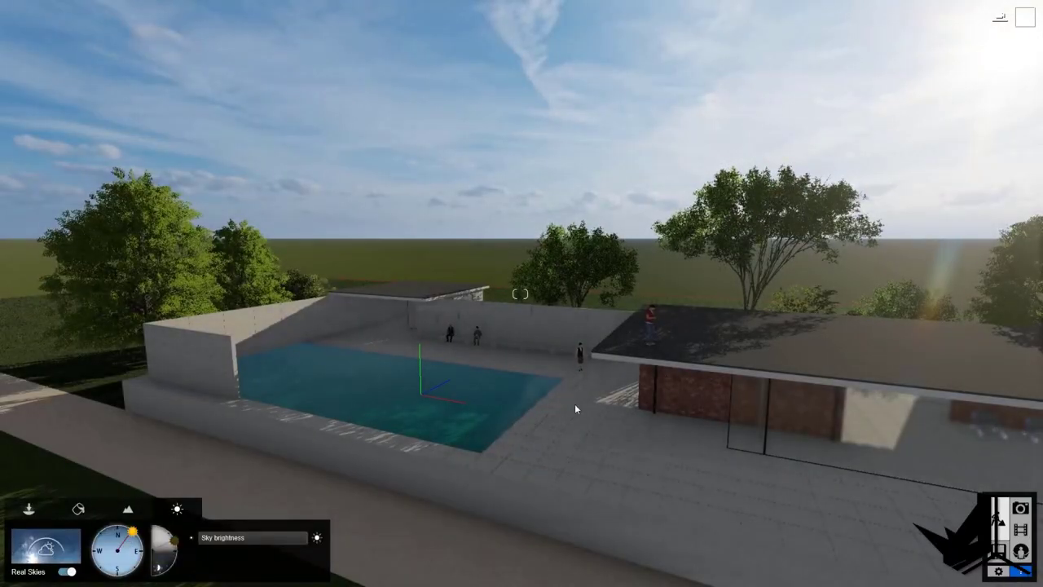
- Adjust the weather's sky brightness and rotate the sun heading slightly toward the east
right_drag(576, 409, 458, 300)
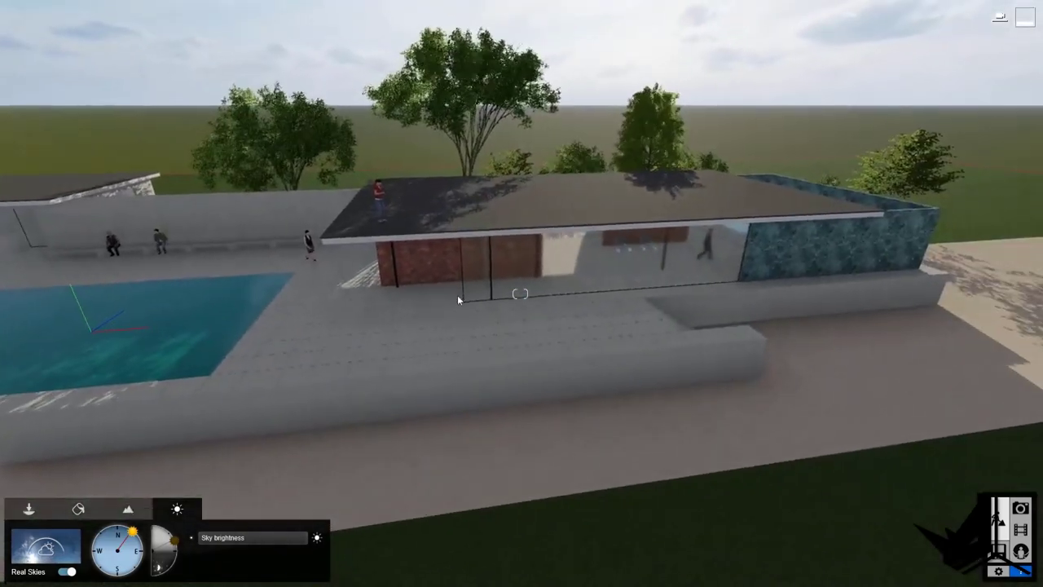
key(w)
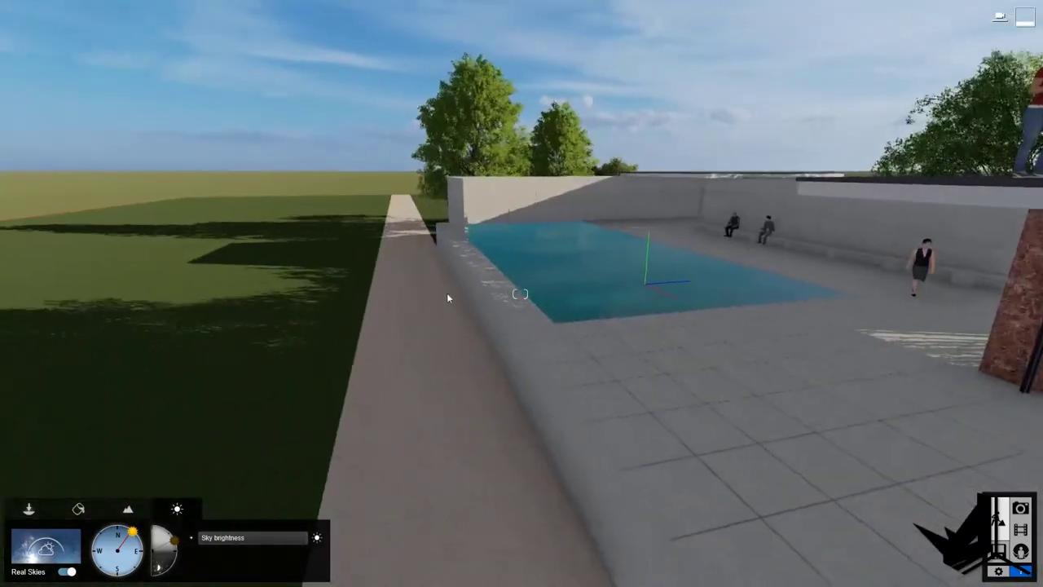
key(q)
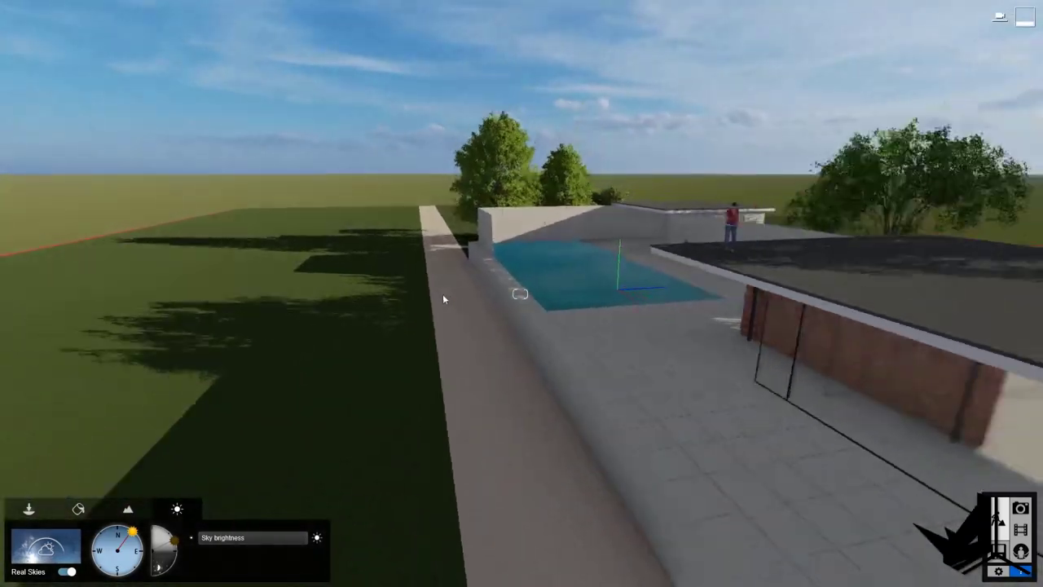
right_drag(442, 295, 424, 361)
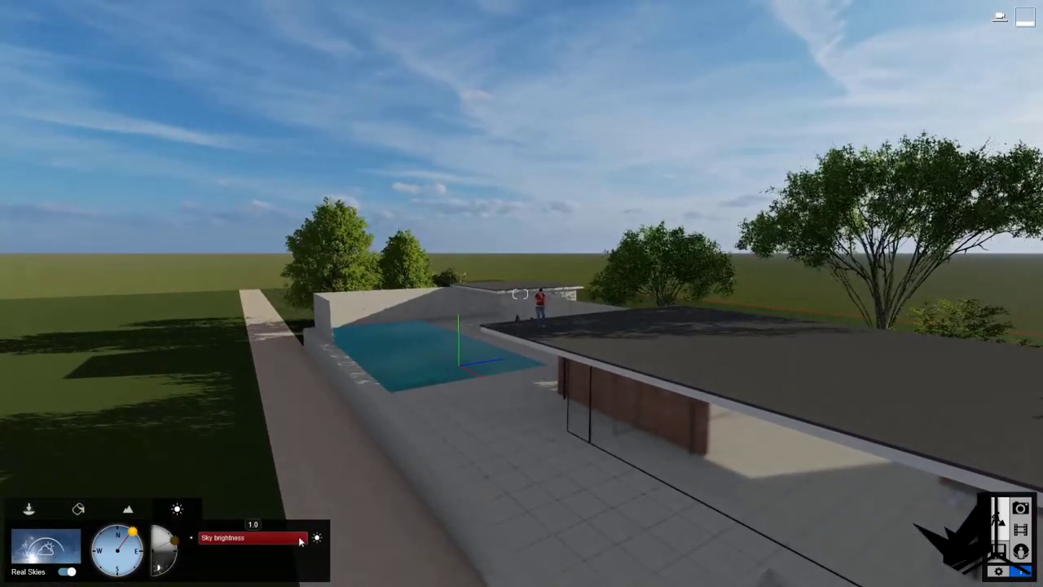
mouse_move(301, 541)
mouse_down()
mouse_move(261, 541)
mouse_move(316, 543)
mouse_up()
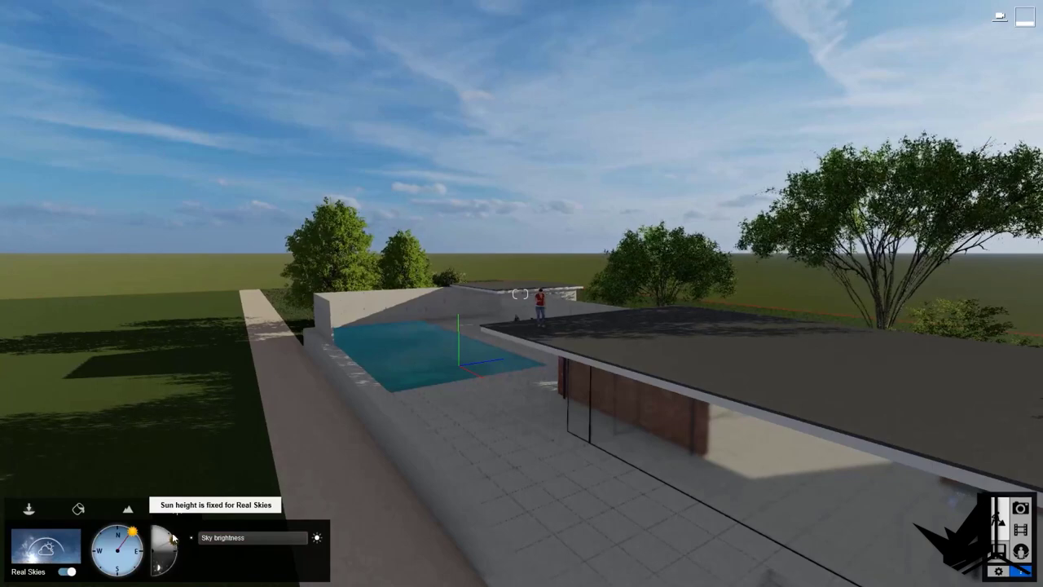
mouse_move(132, 530)
mouse_down()
mouse_move(96, 535)
mouse_move(132, 534)
mouse_move(139, 558)
mouse_move(128, 571)
mouse_move(33, 580)
mouse_move(137, 535)
mouse_up()
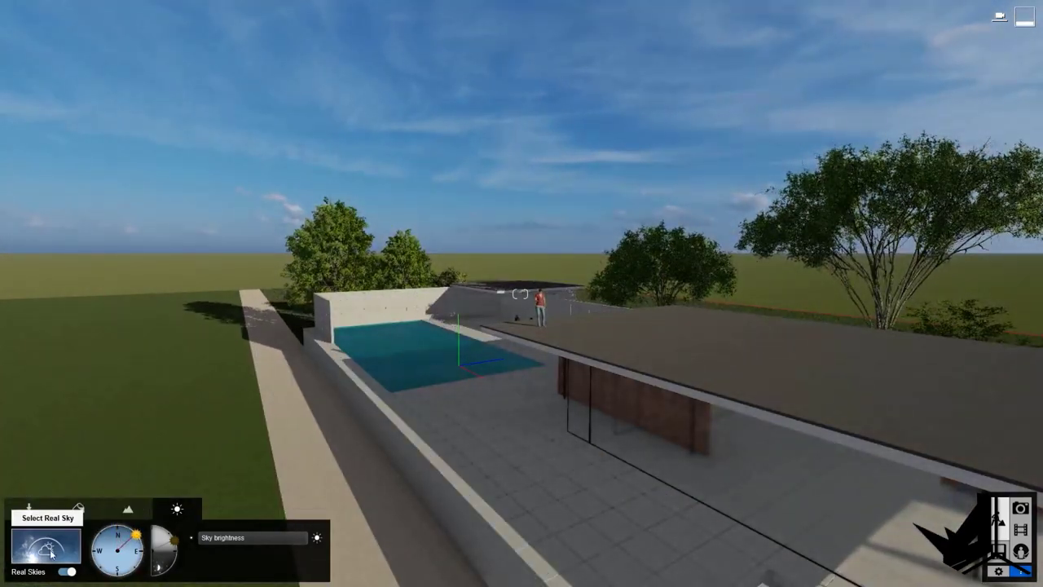
- Apply the Evening 5 real sky and check the pavilion and pool in the evening light
click(53, 551)
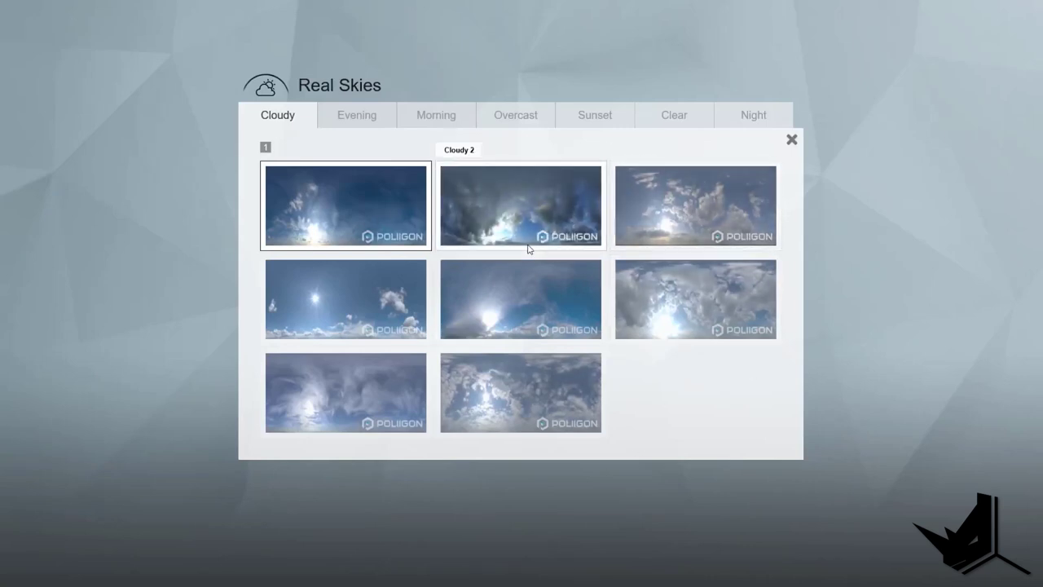
click(365, 114)
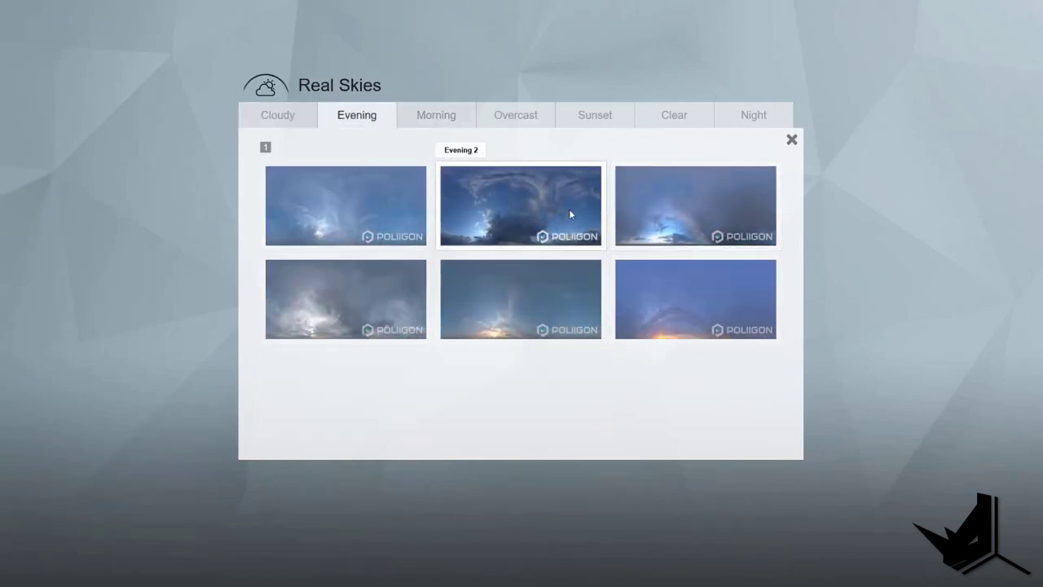
click(540, 289)
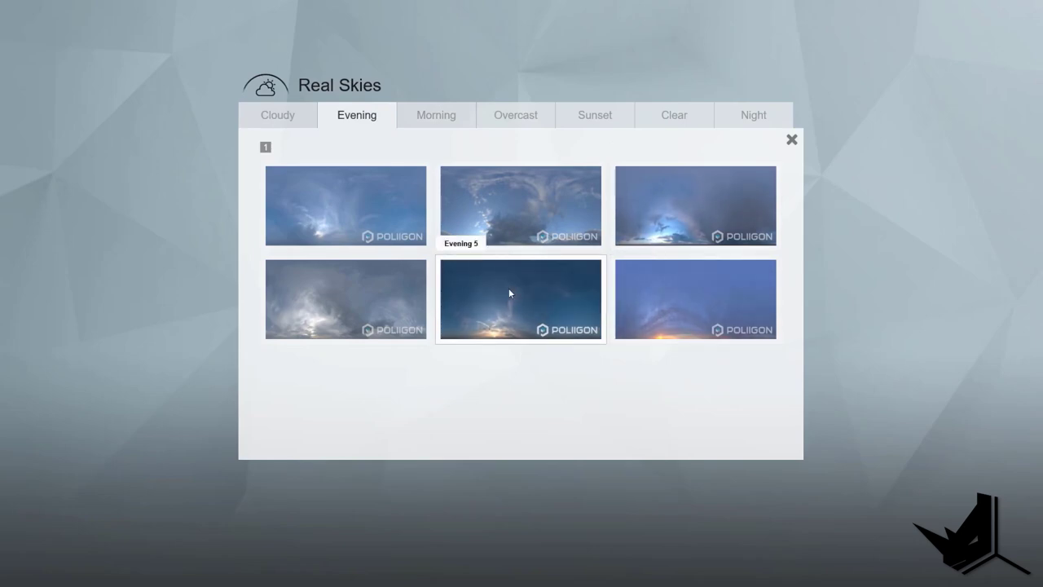
click(509, 288)
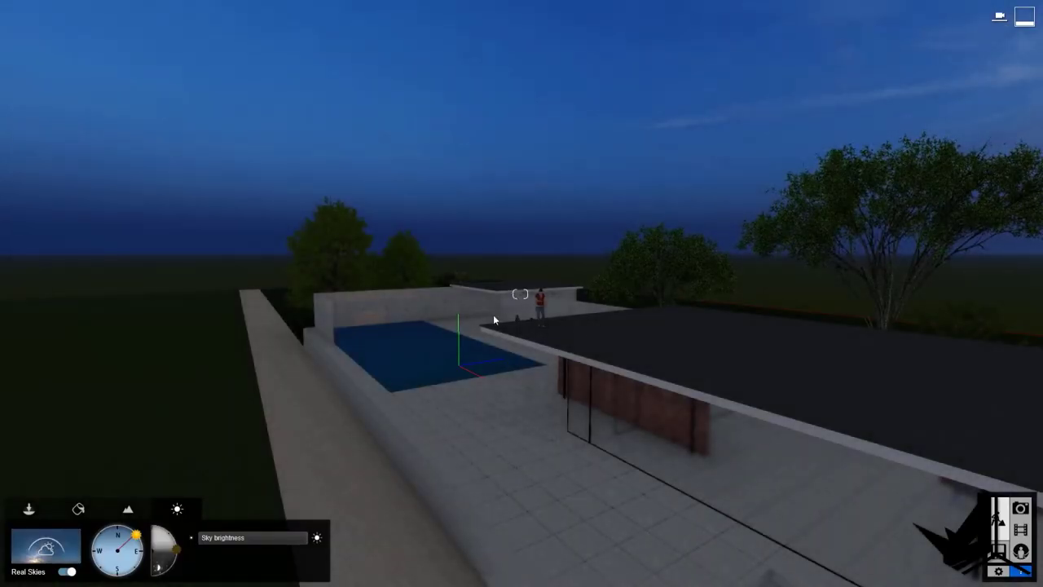
key(w)
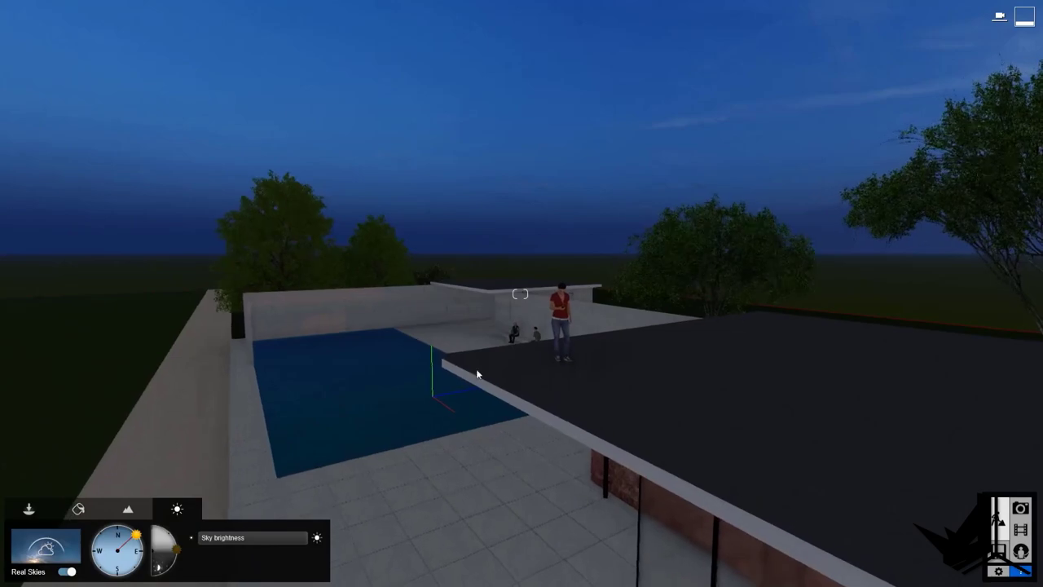
right_drag(476, 369, 494, 344)
key(s)
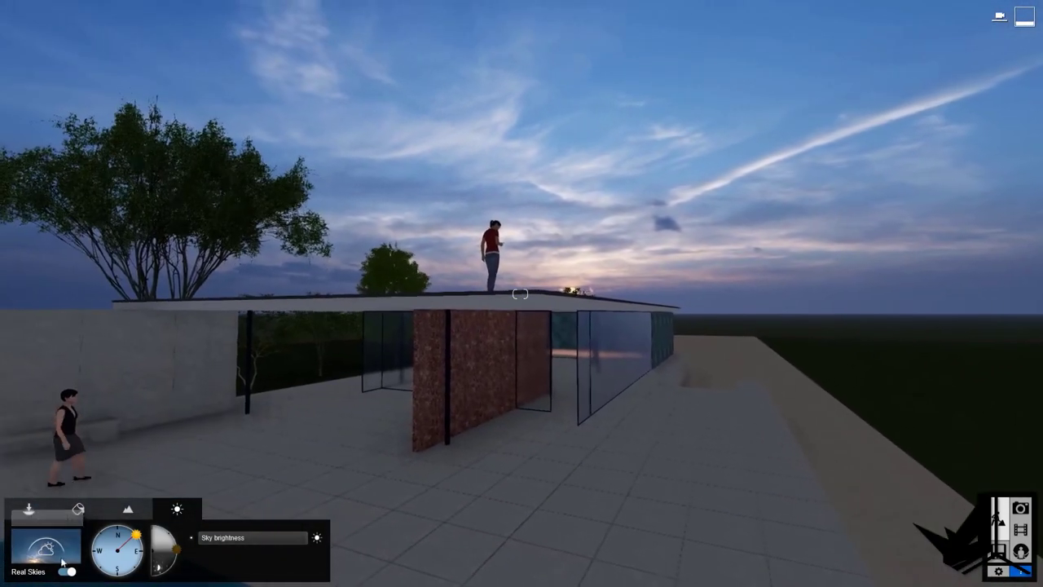
- Switch the real sky back to the first Cloudy sky and rotate the sun heading toward the south-east
click(51, 548)
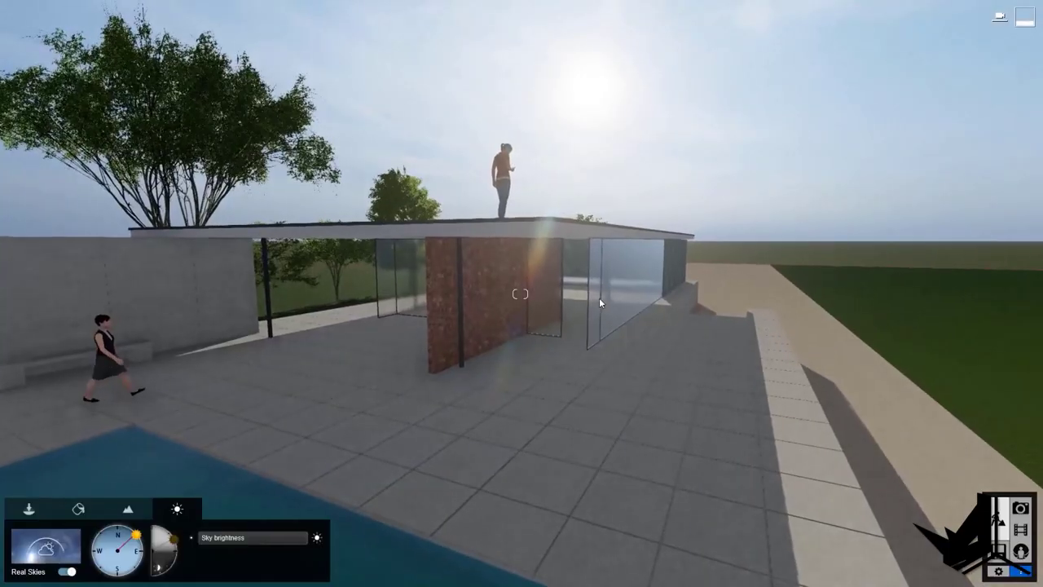
key(s)
right_drag(600, 299, 600, 299)
key(w)
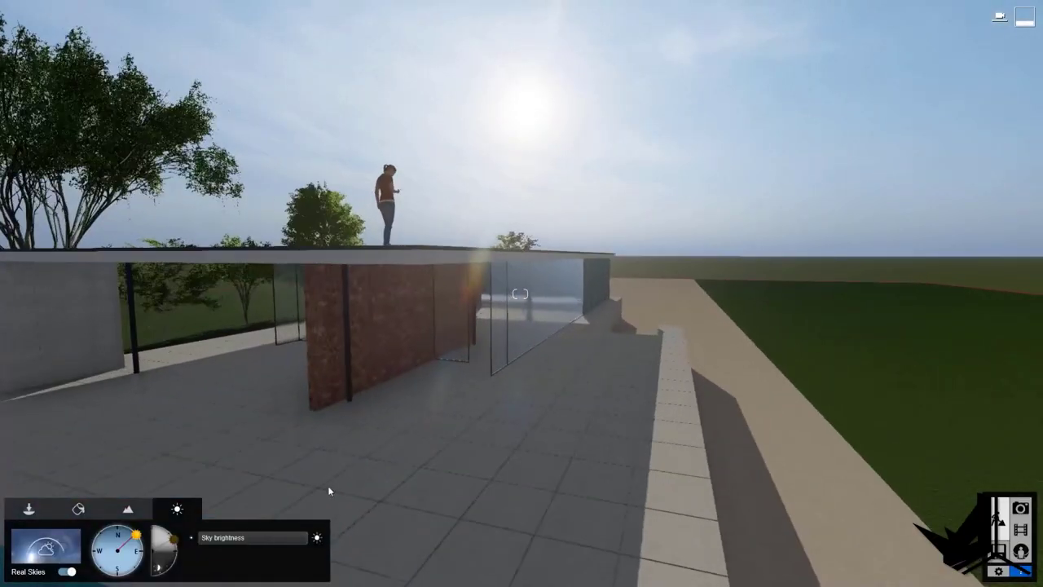
drag(135, 535, 134, 568)
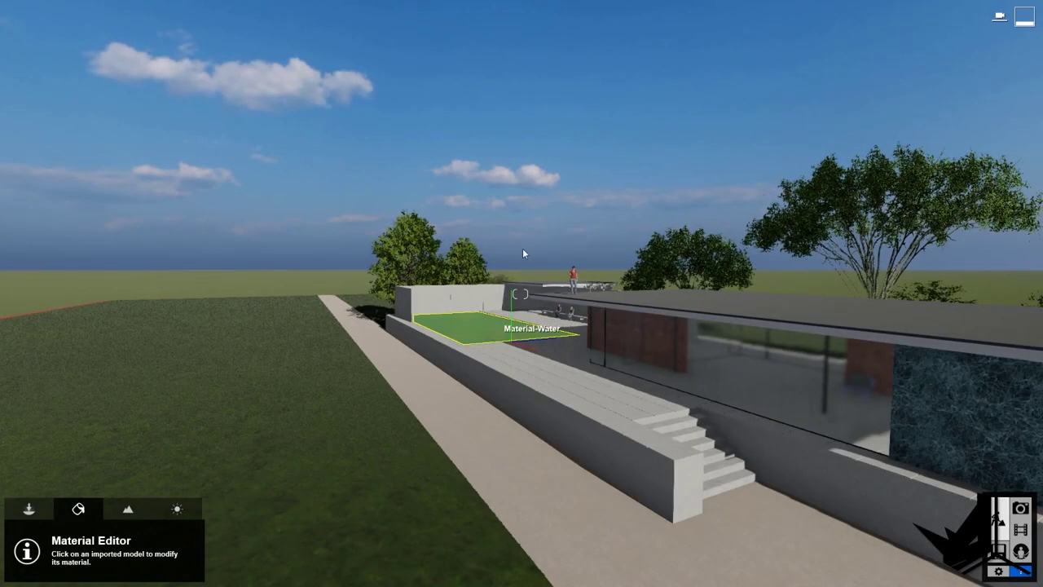
- Examine the grass along the path's edge, the row of trees and the pavilion's surroundings from ground level
right_drag(522, 248, 745, 199)
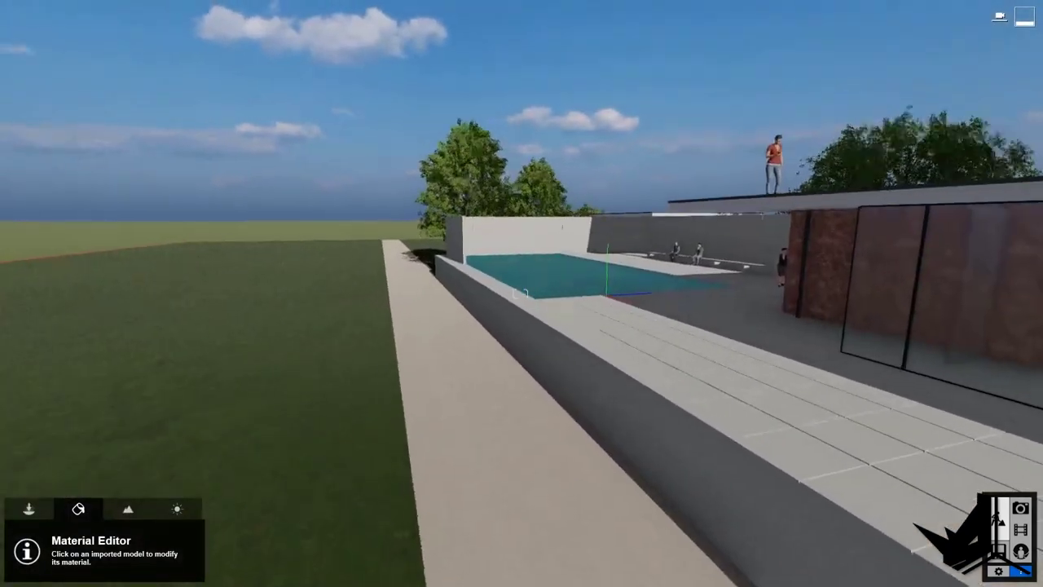
right_drag(522, 286, 434, 295)
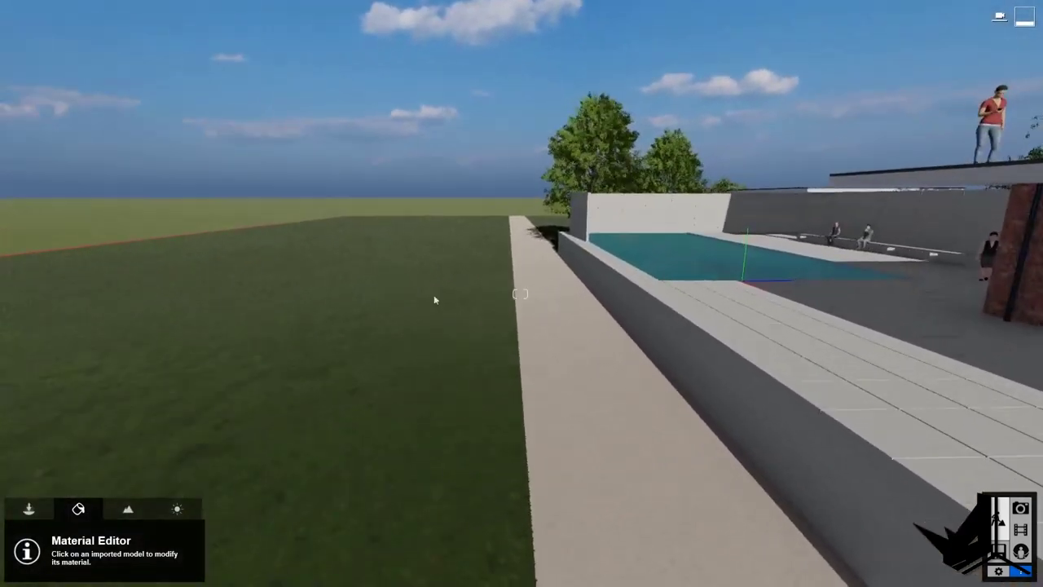
key(w)
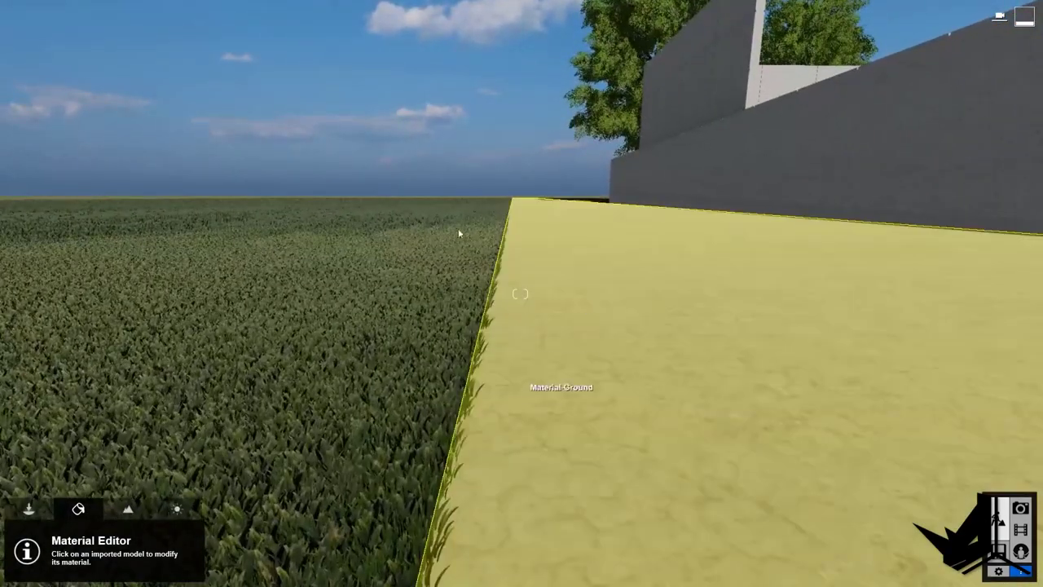
key(s)
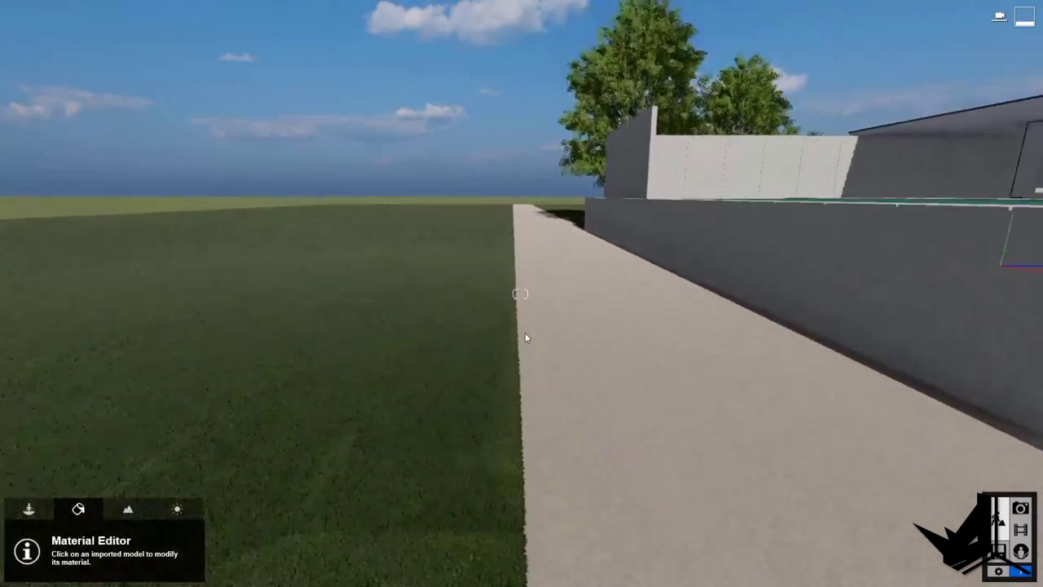
key(s)
right_drag(577, 318, 560, 294)
key(w)
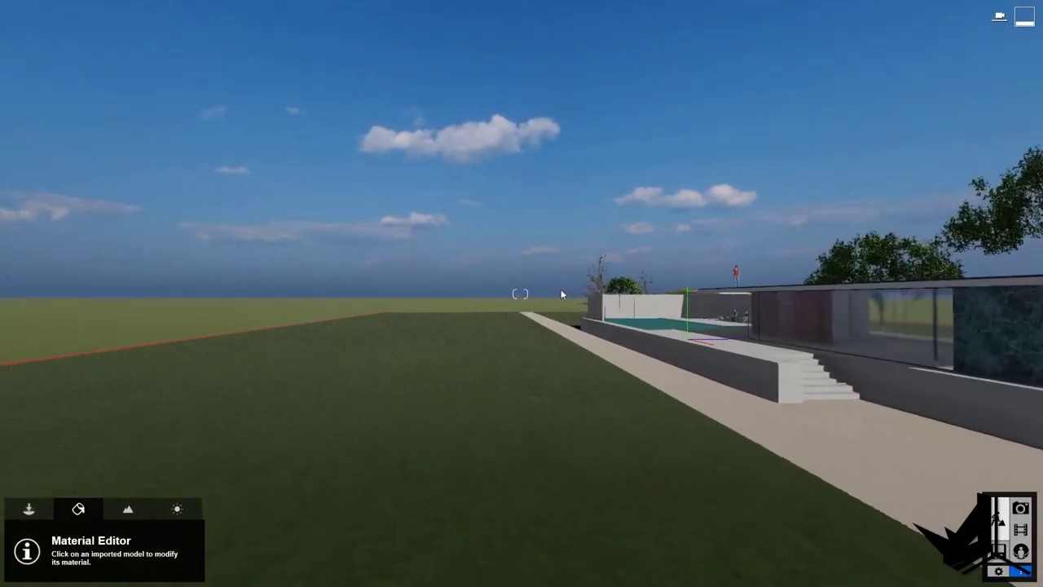
key(w)
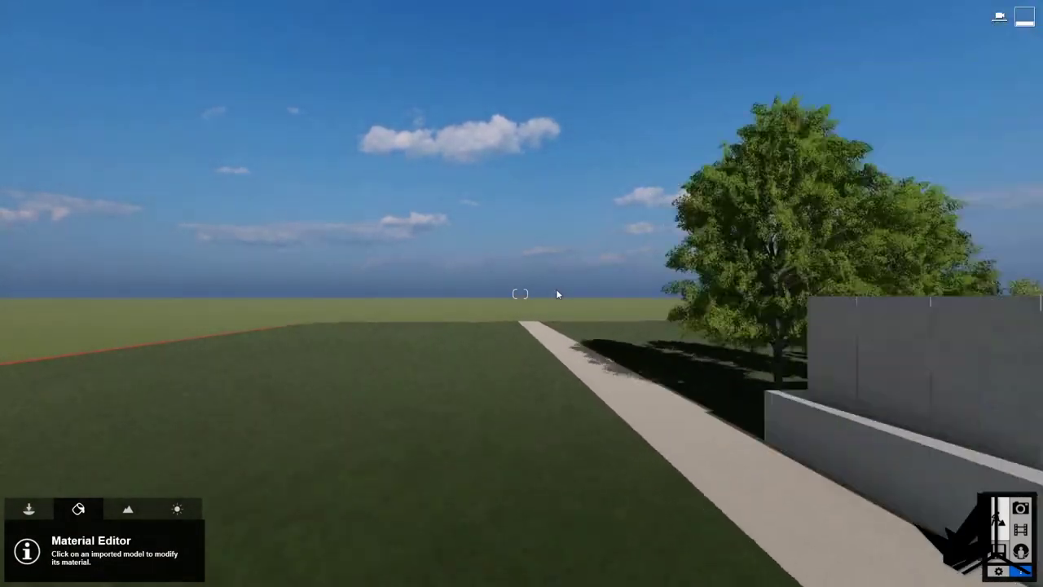
right_drag(269, 285, 412, 280)
key(s)
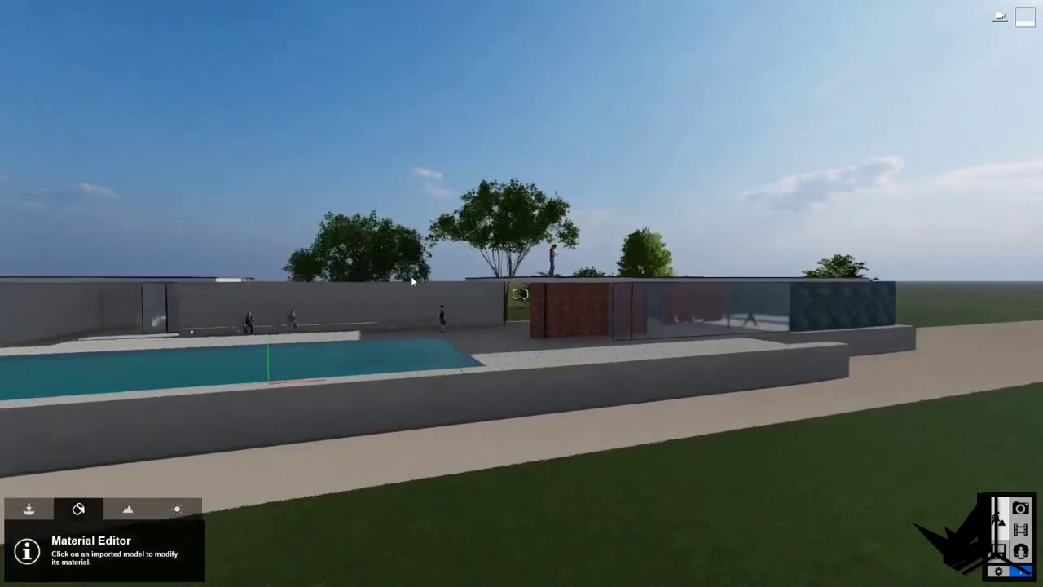
- Turn the sun heading due east and face the pavilion's long pool side head-on from the lawn
key(s)
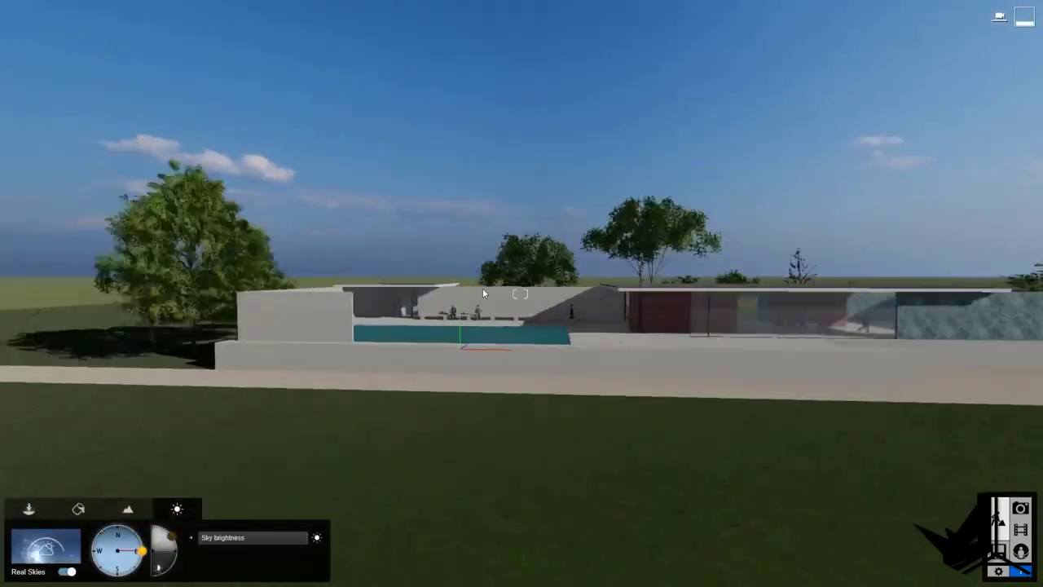
key(s)
mouse_move(482, 288)
right_down()
mouse_move(499, 285)
mouse_move(482, 287)
right_up()
key(w)
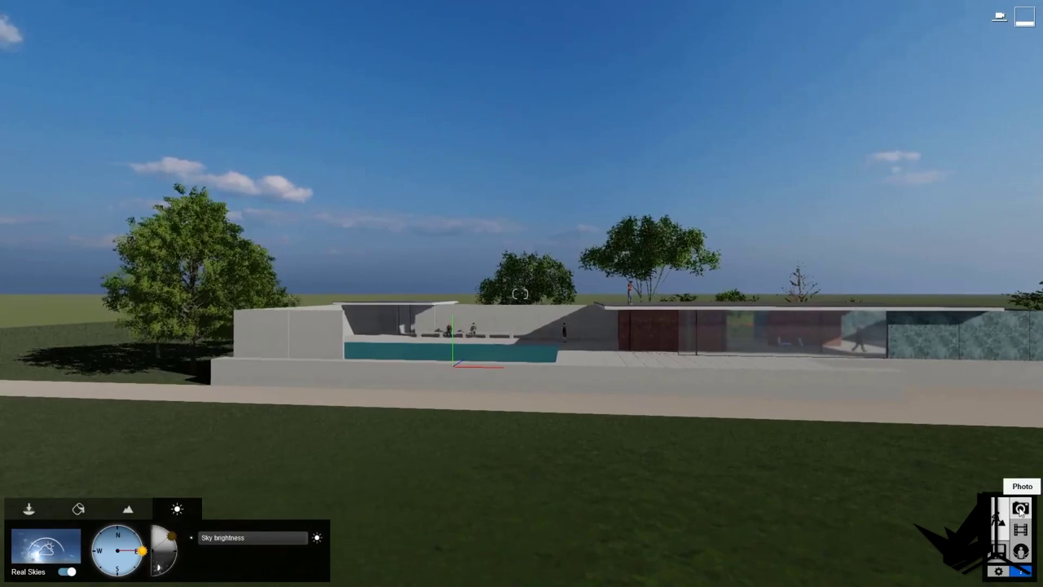
- Switch to Photo mode and frame the whole pavilion front with its flanking trees from low above the lawn
click(1021, 509)
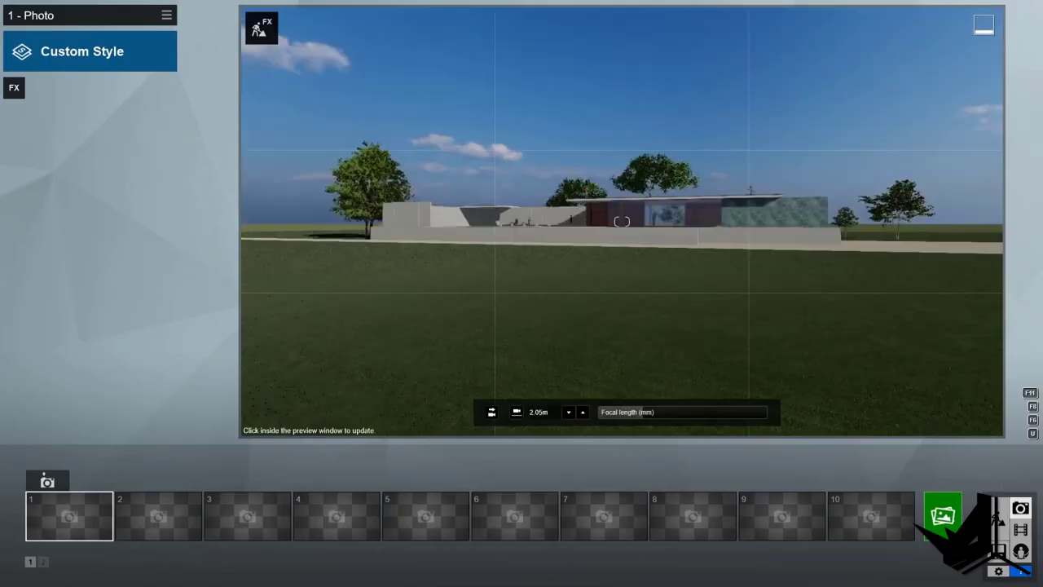
key(d)
right_drag(622, 244, 655, 207)
key(w)
key(s)
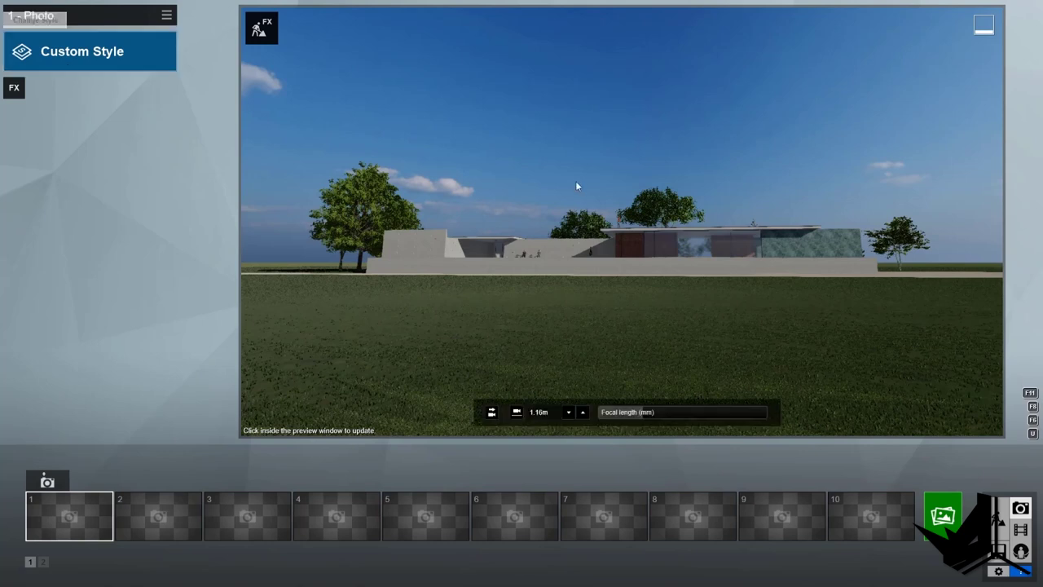
- Add the 2-Point Perspective camera effect to the first photo
click(14, 89)
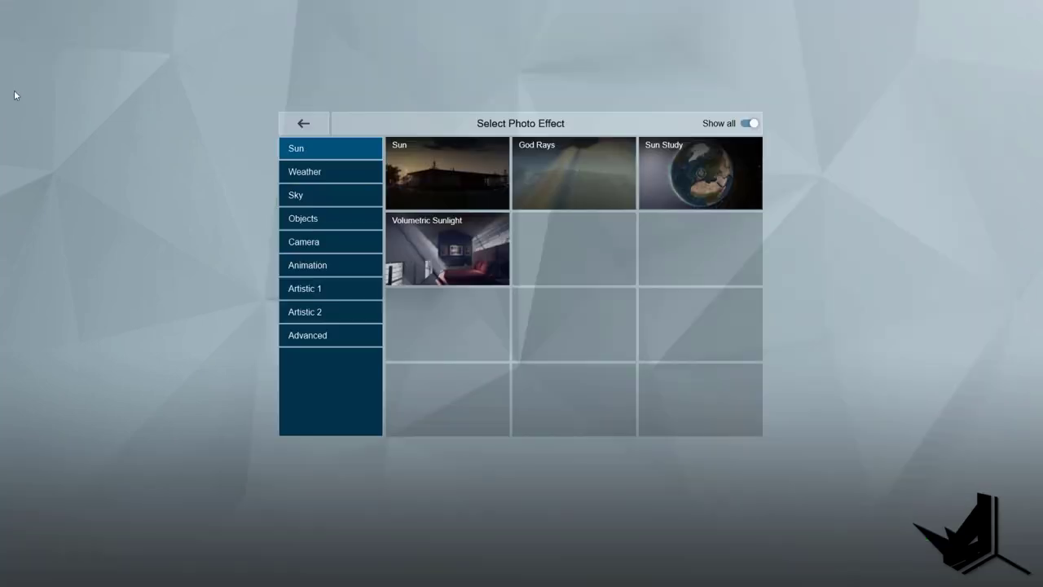
click(309, 245)
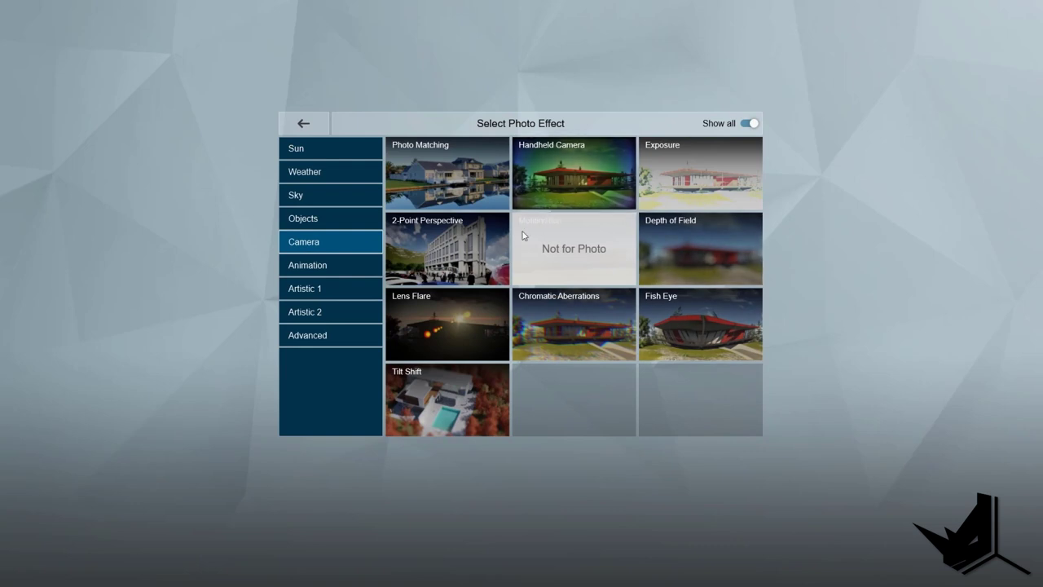
click(454, 248)
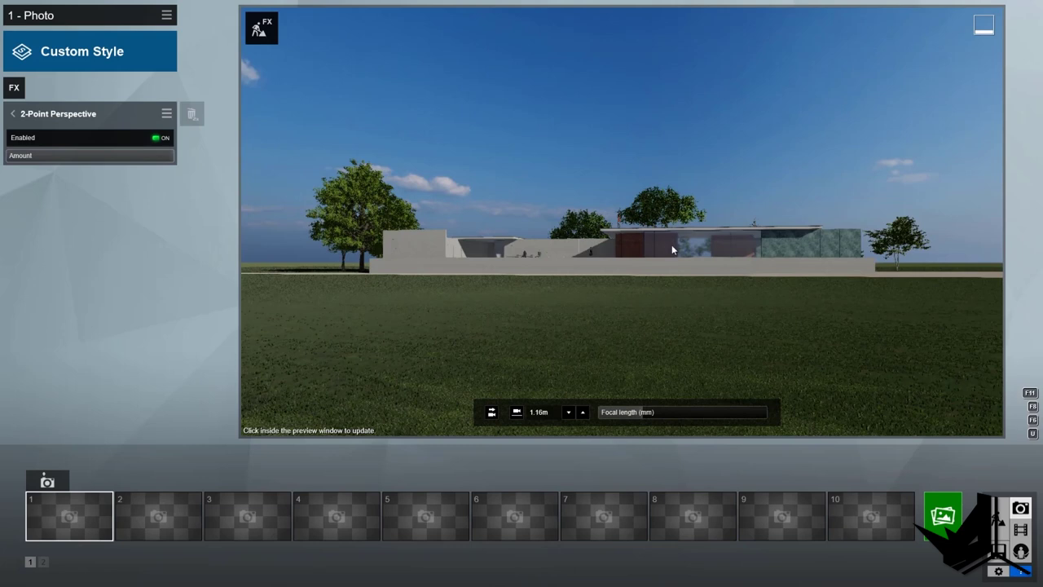
- Reframe the pavilion slightly in the photo preview and set the camera's eye level to 1.80 m
right_drag(571, 179, 591, 172)
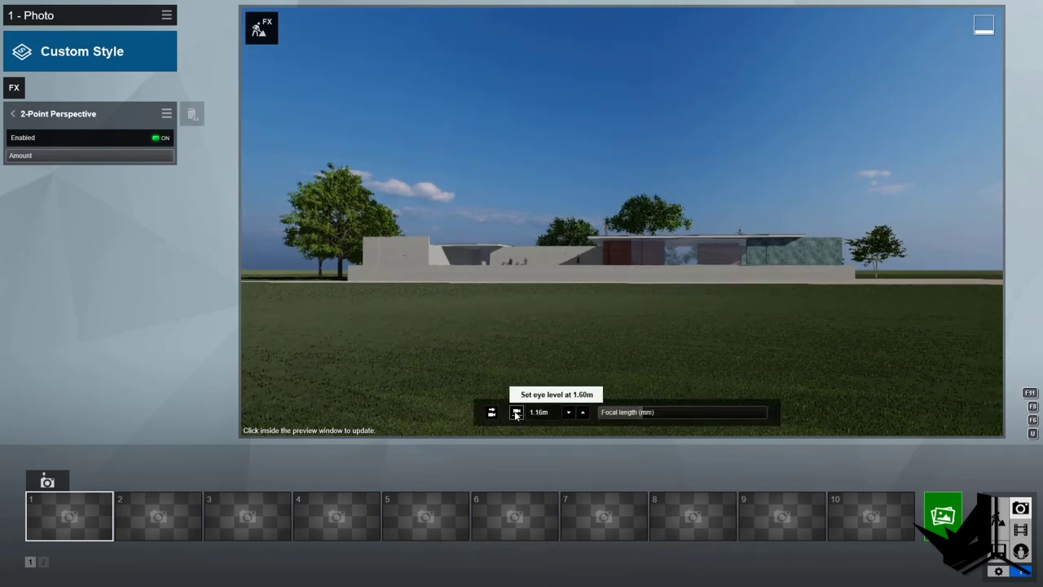
click(517, 413)
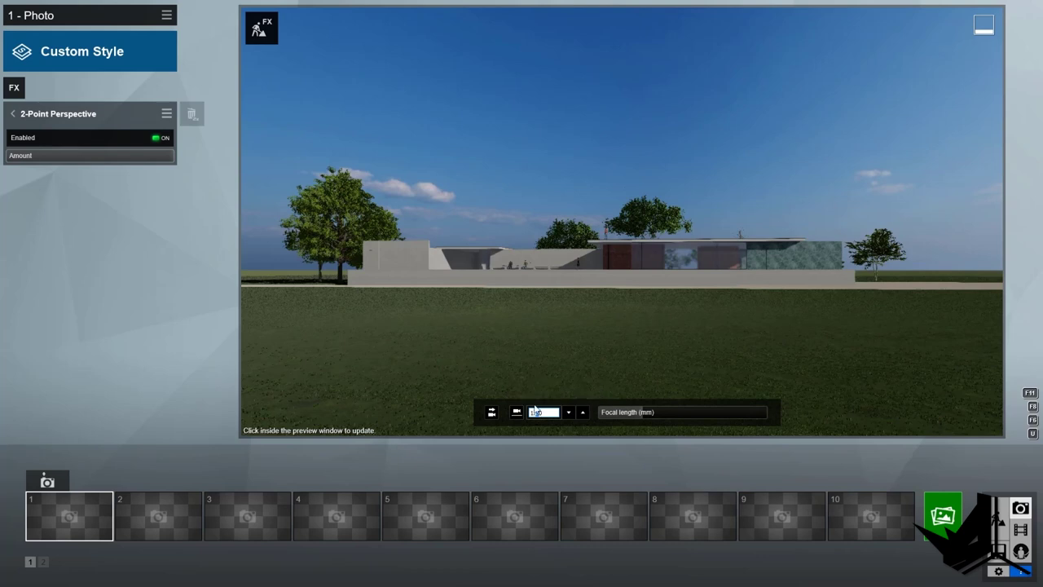
scroll(535, 409, up, 1)
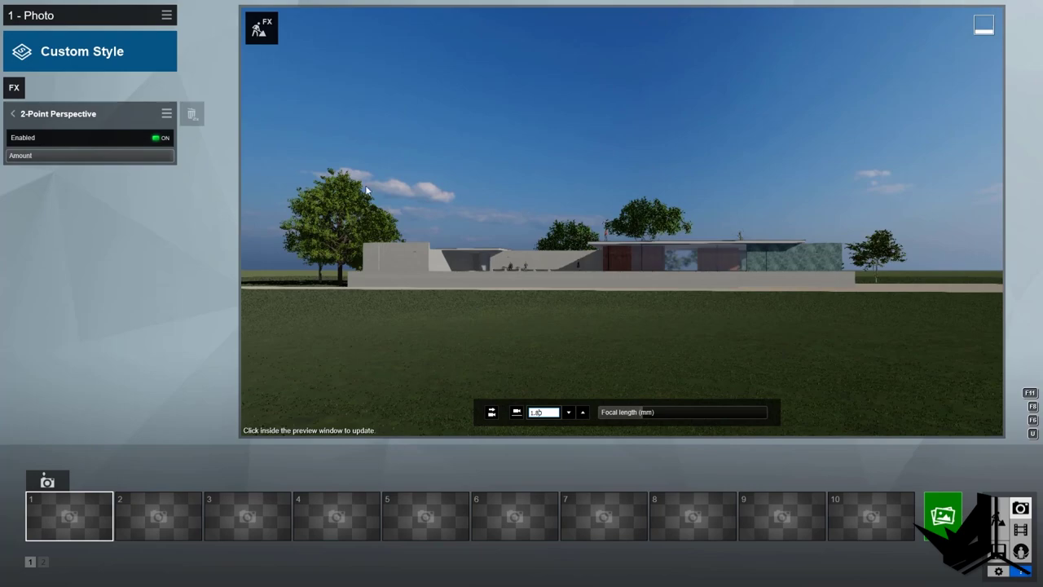
- Try the Autumn Colors effect on the first photo with changed hue and reduced saturation, and remove the effect
click(16, 90)
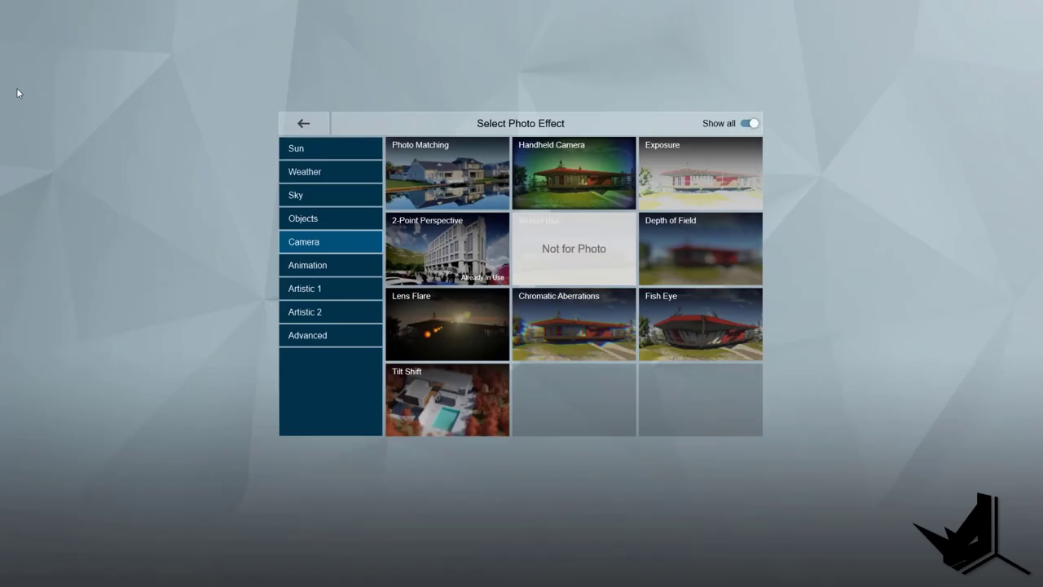
click(323, 174)
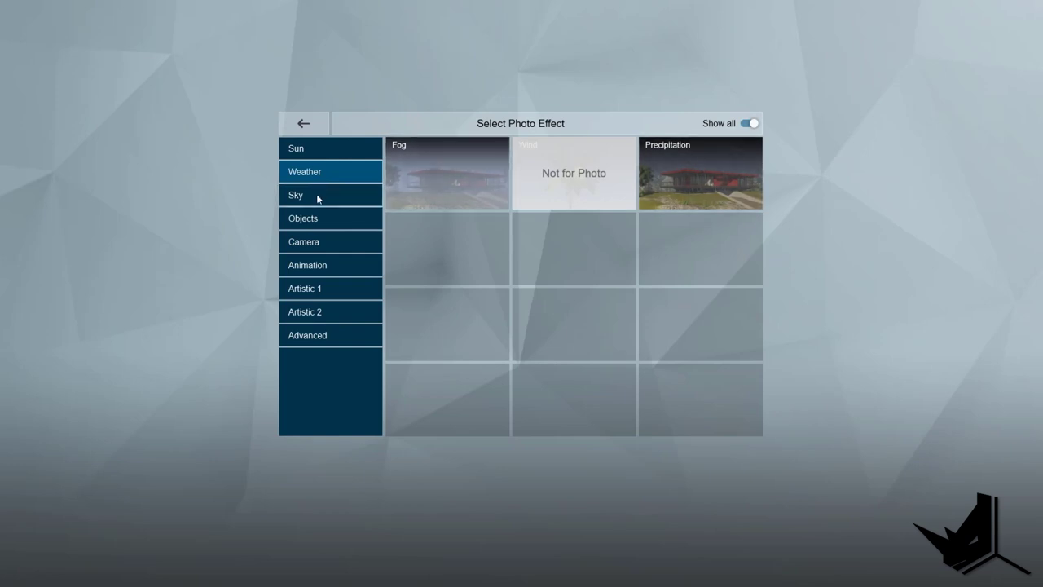
click(300, 196)
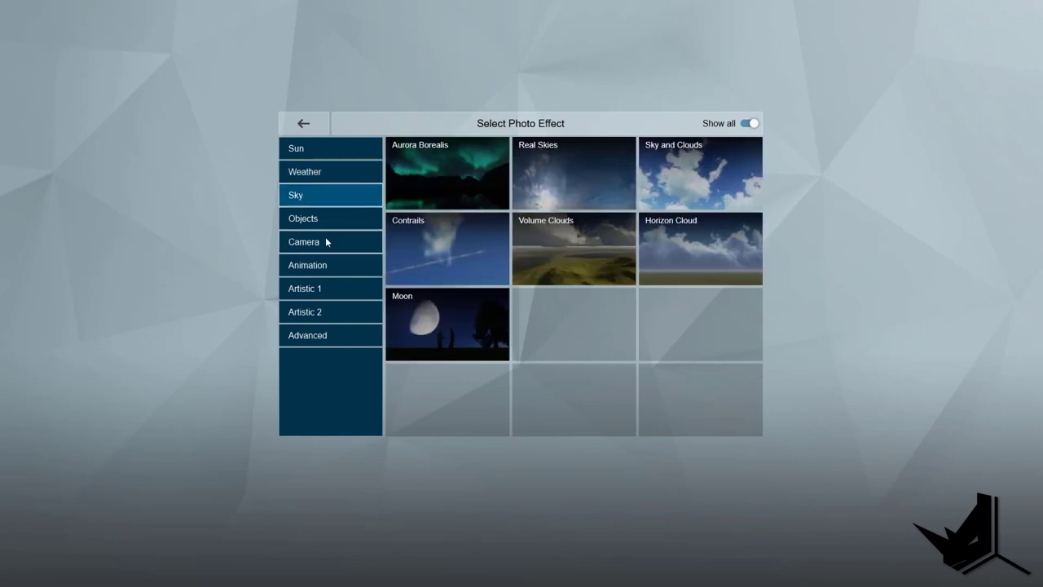
click(308, 226)
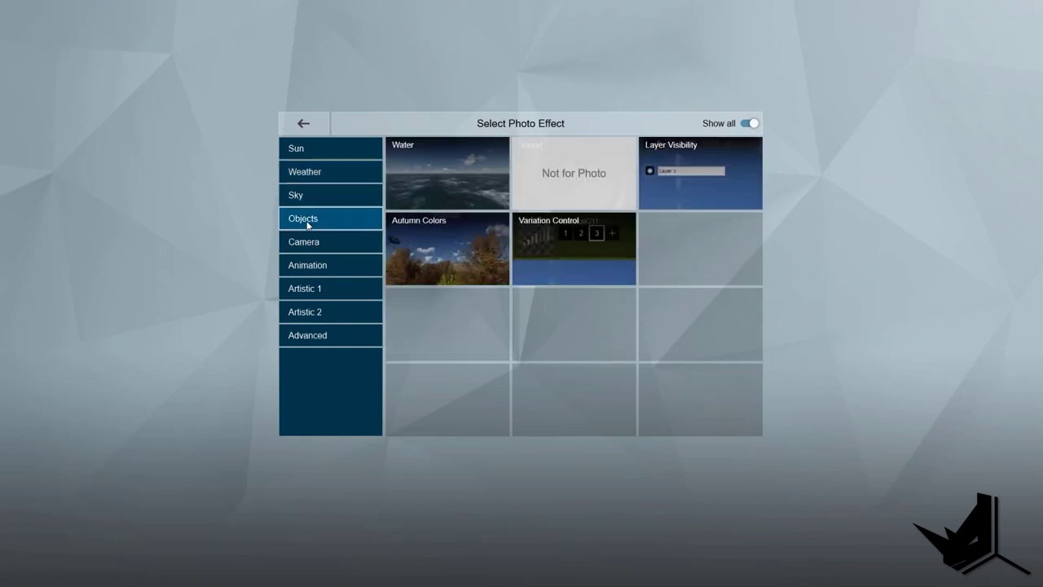
click(445, 251)
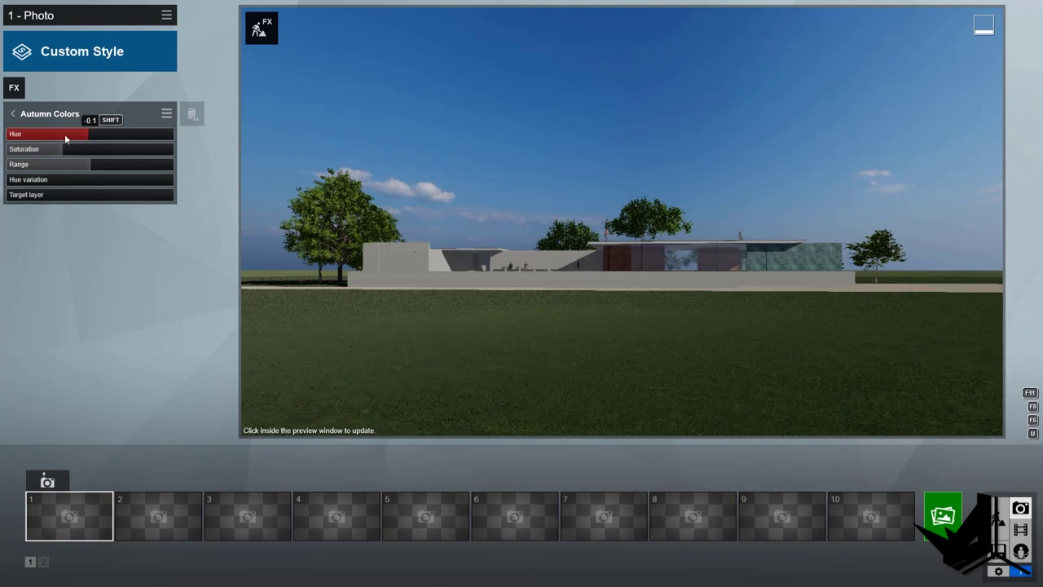
drag(48, 136, 164, 136)
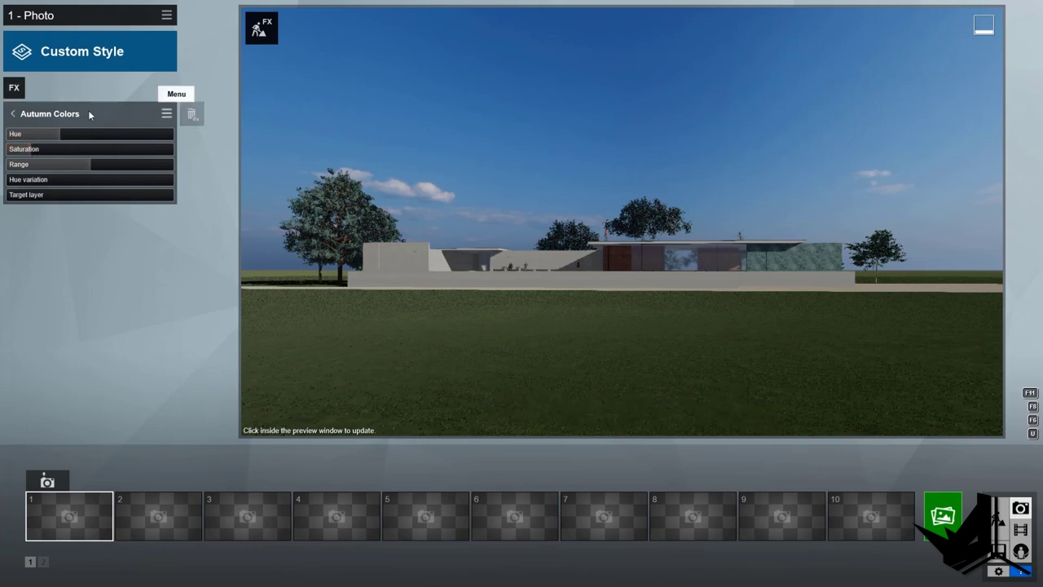
double_click(192, 115)
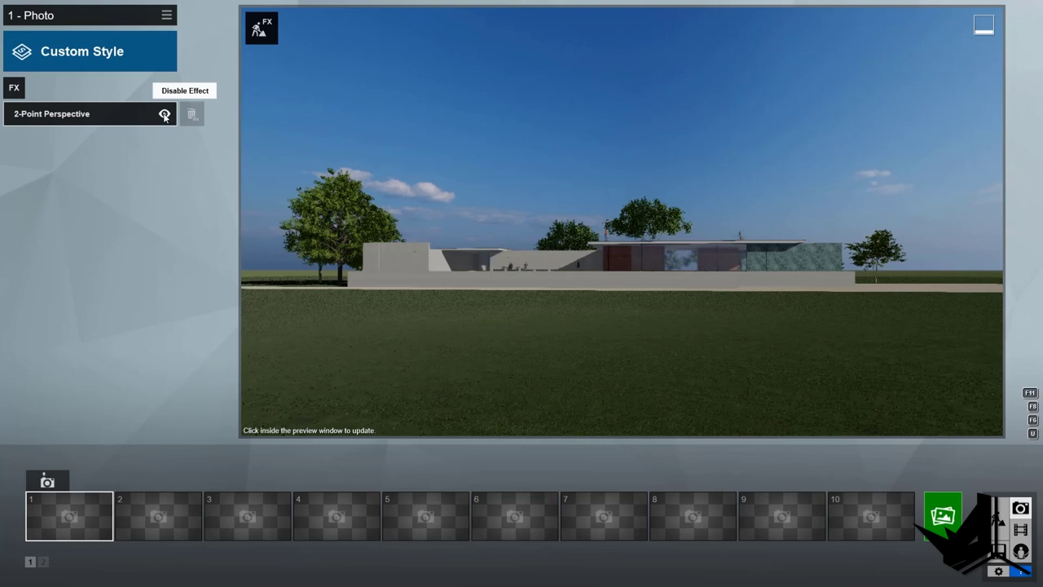
- Compare the first photo with and without the 2-Point Perspective effect
click(165, 115)
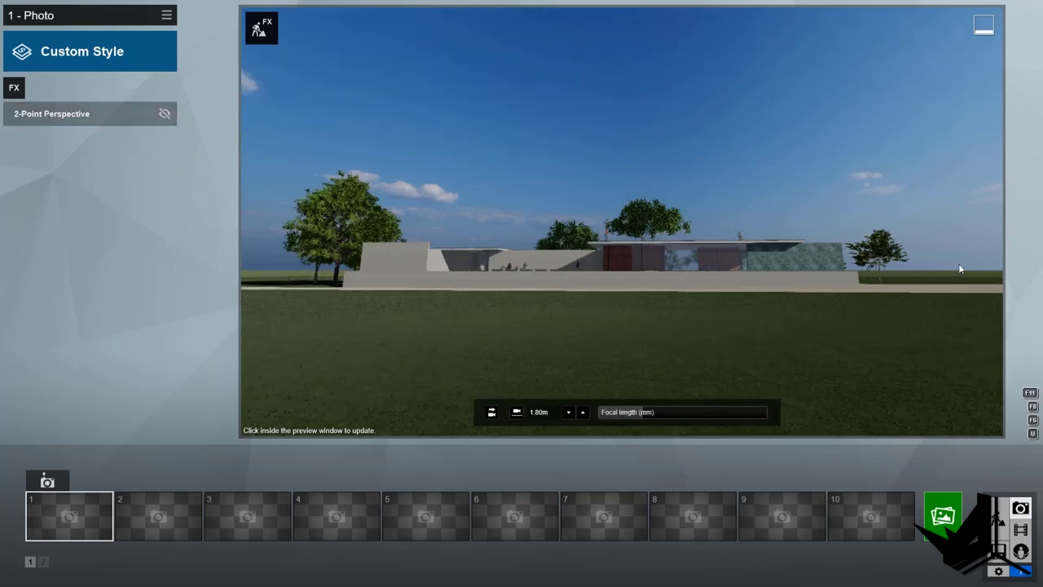
click(166, 117)
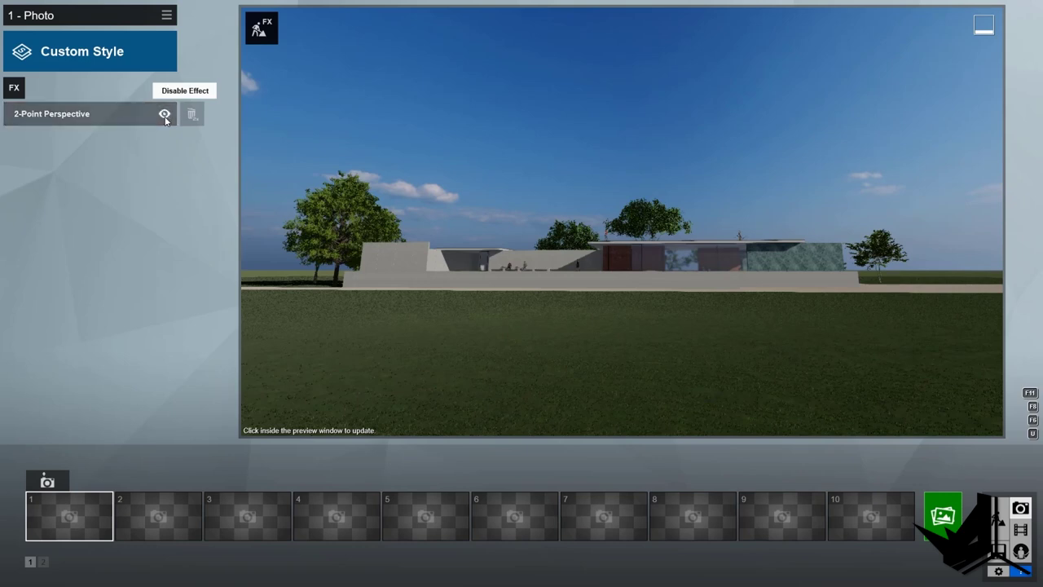
- Apply the Styrofoam effect to the first photo with lower diffusion and noise reduction at its minimum
click(19, 90)
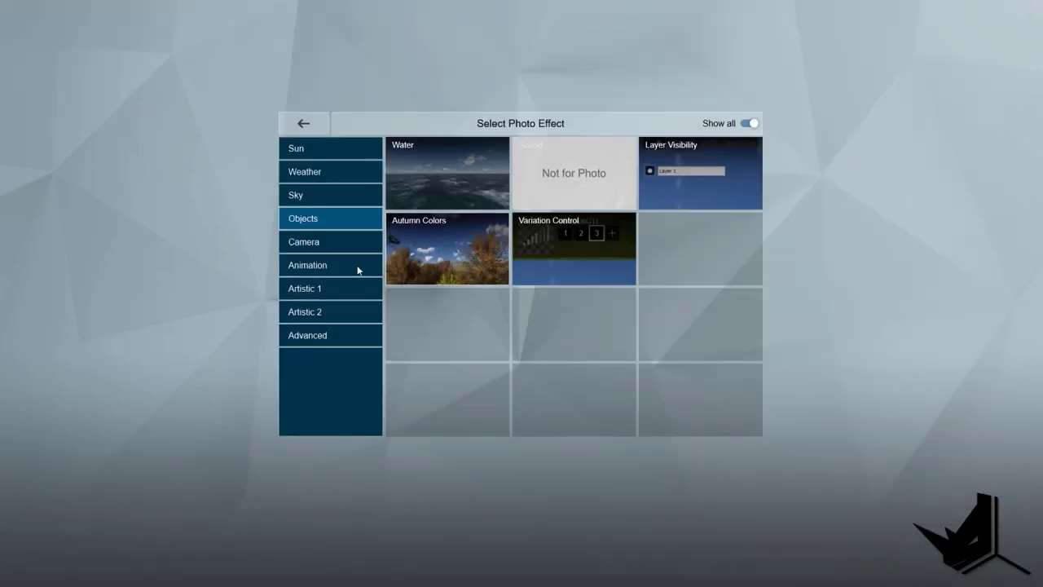
click(308, 292)
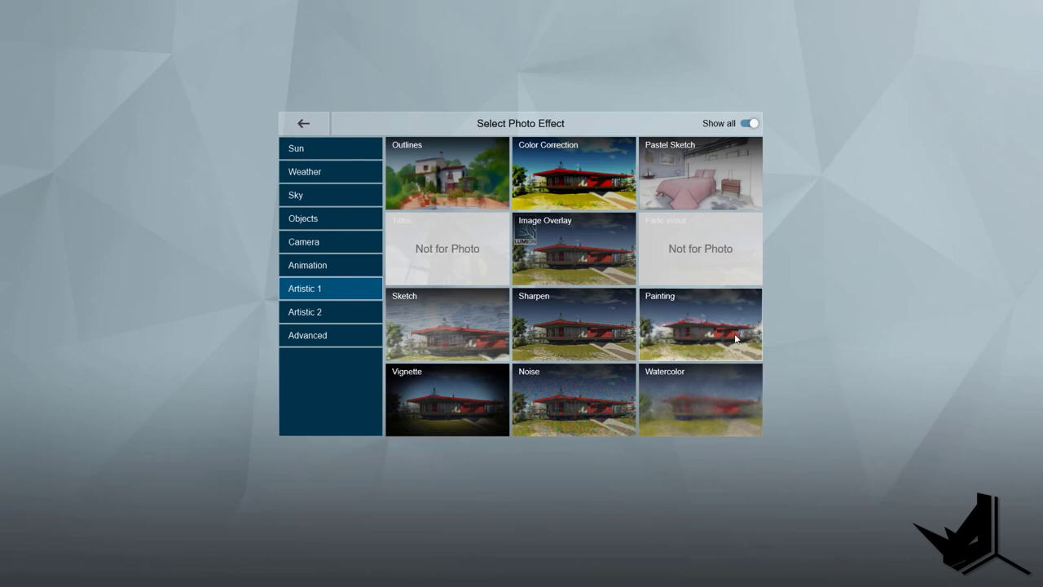
click(309, 316)
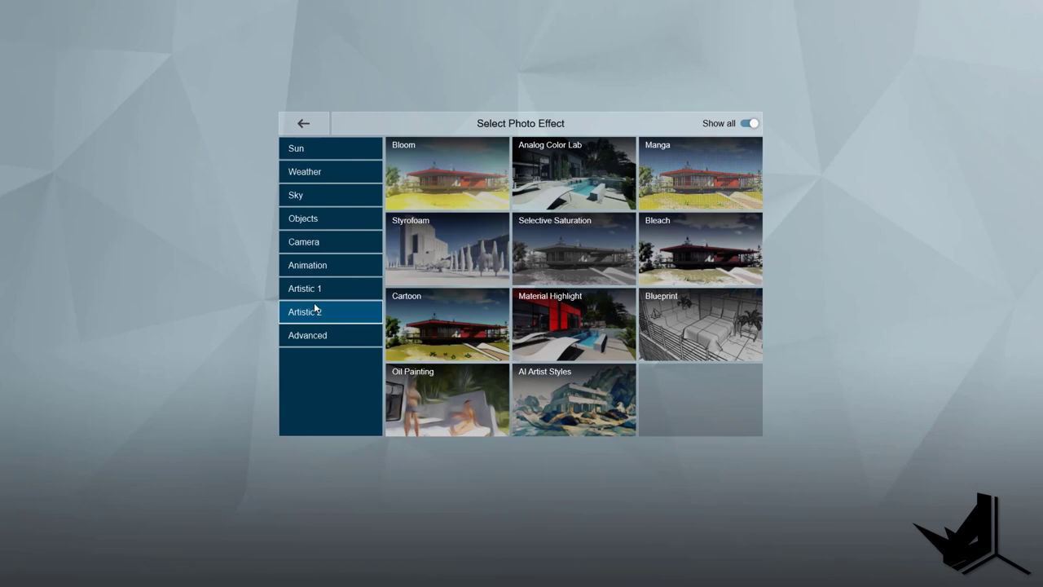
click(444, 248)
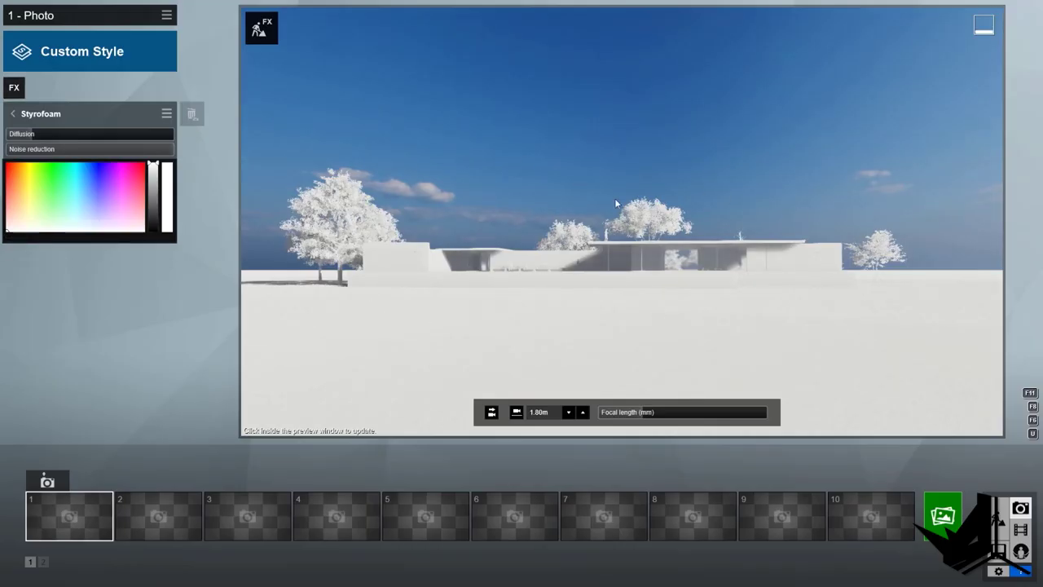
click(38, 137)
drag(66, 139, 26, 139)
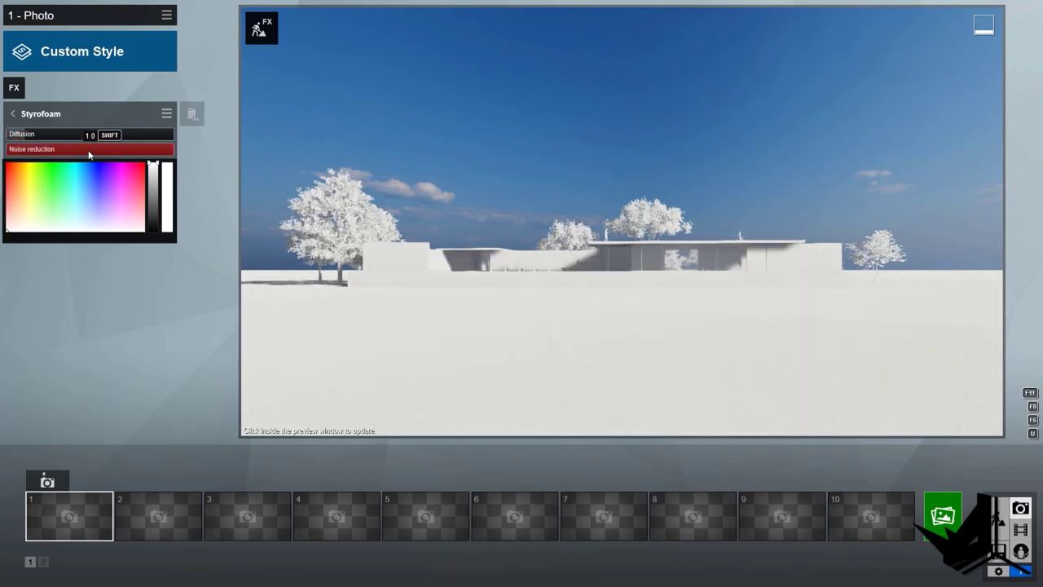
drag(90, 155, 7, 152)
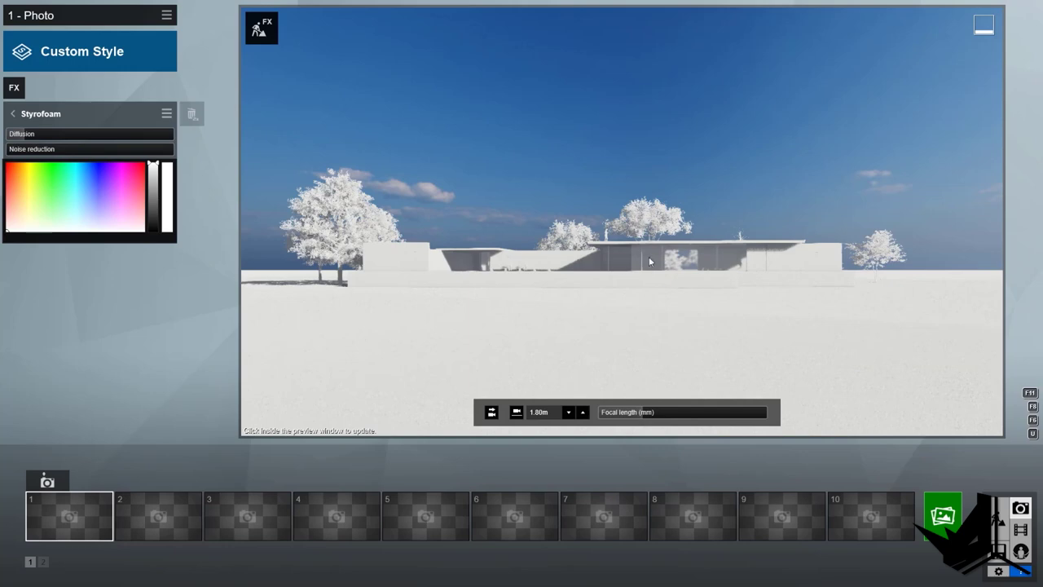
- Try the Cartoon effect on top of Styrofoam, and remove both effects from the first photo
click(15, 88)
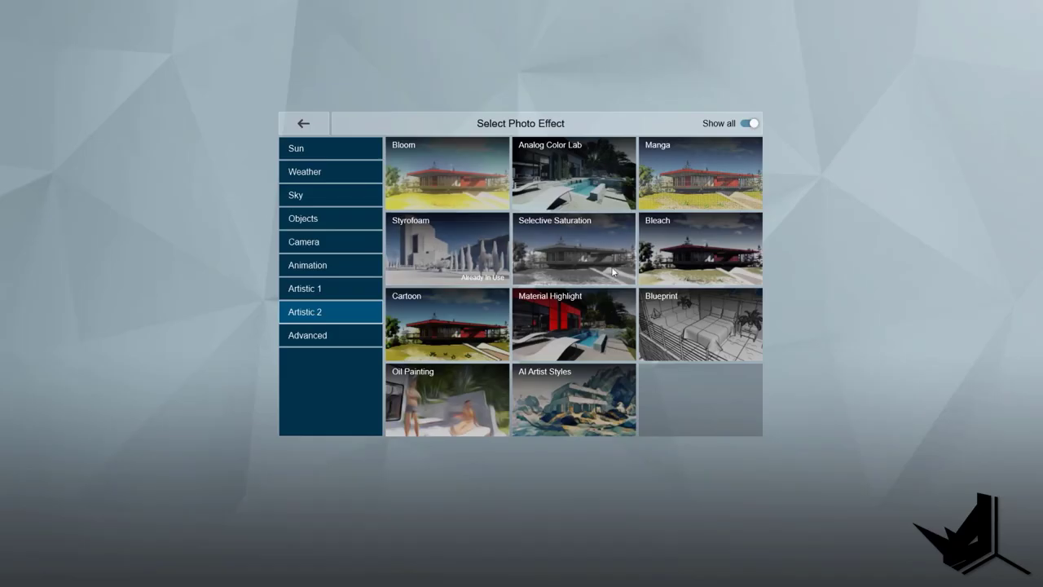
click(465, 326)
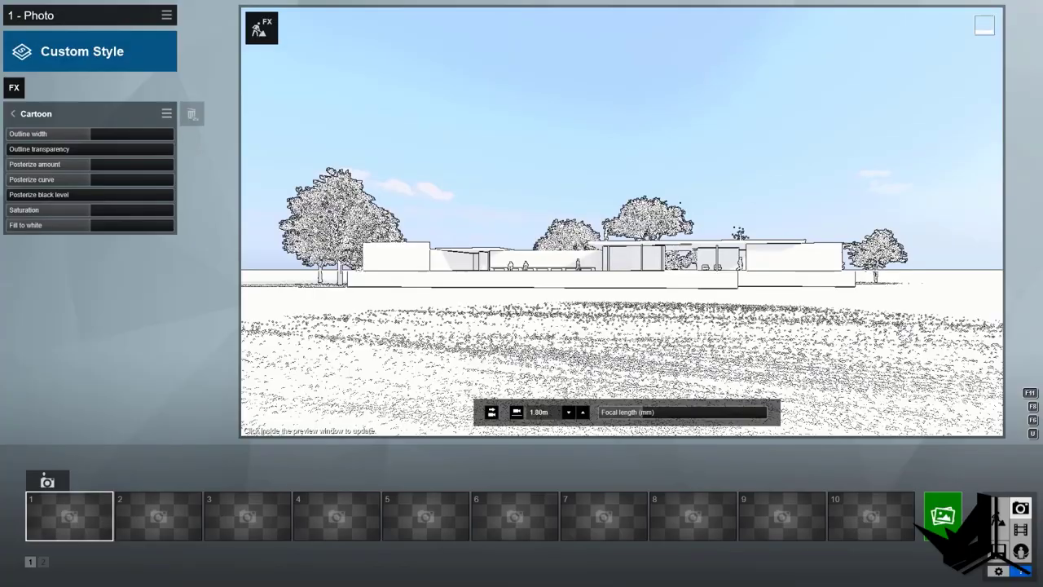
click(13, 117)
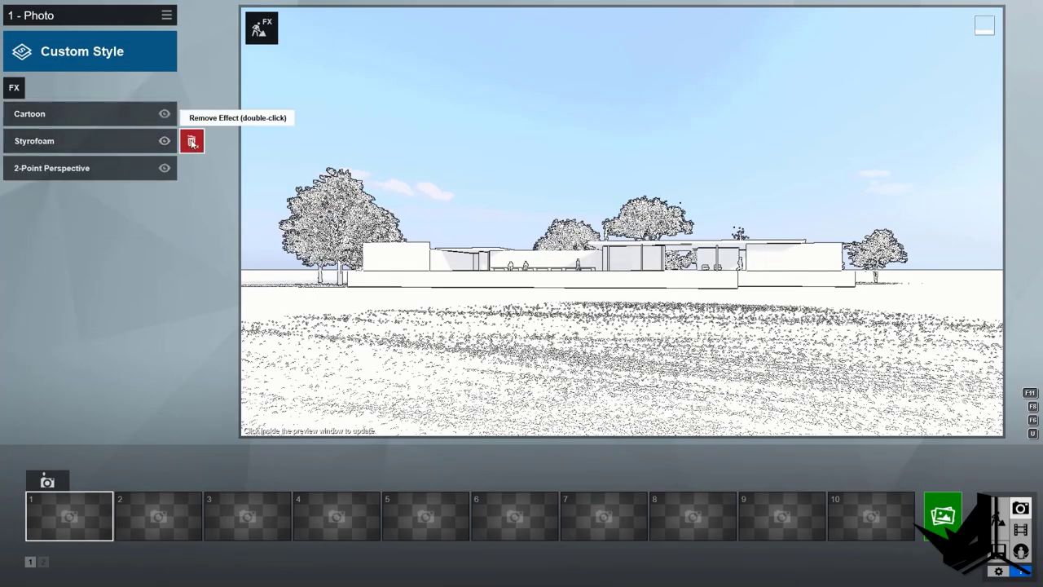
double_click(192, 142)
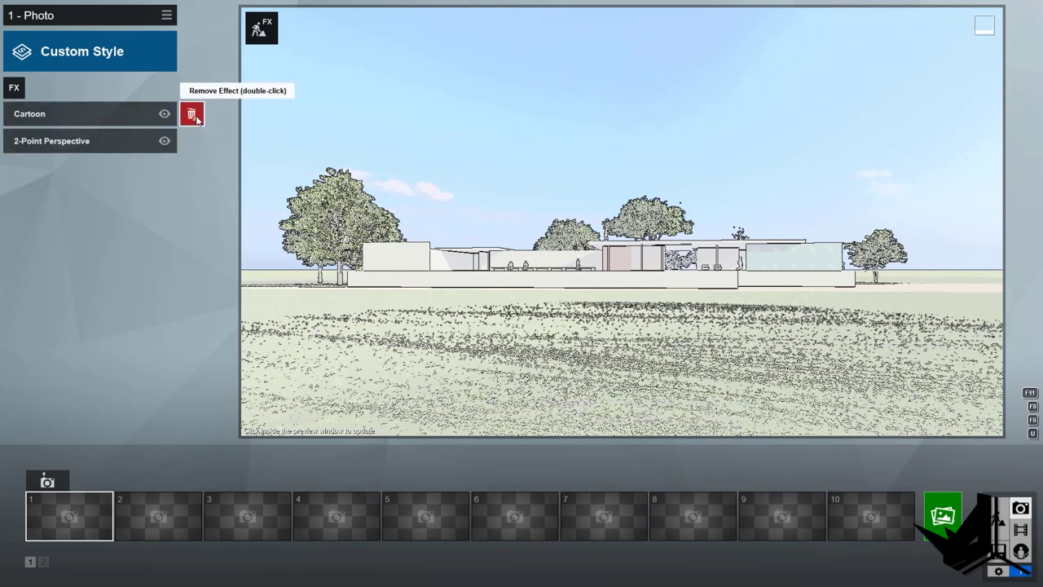
double_click(193, 115)
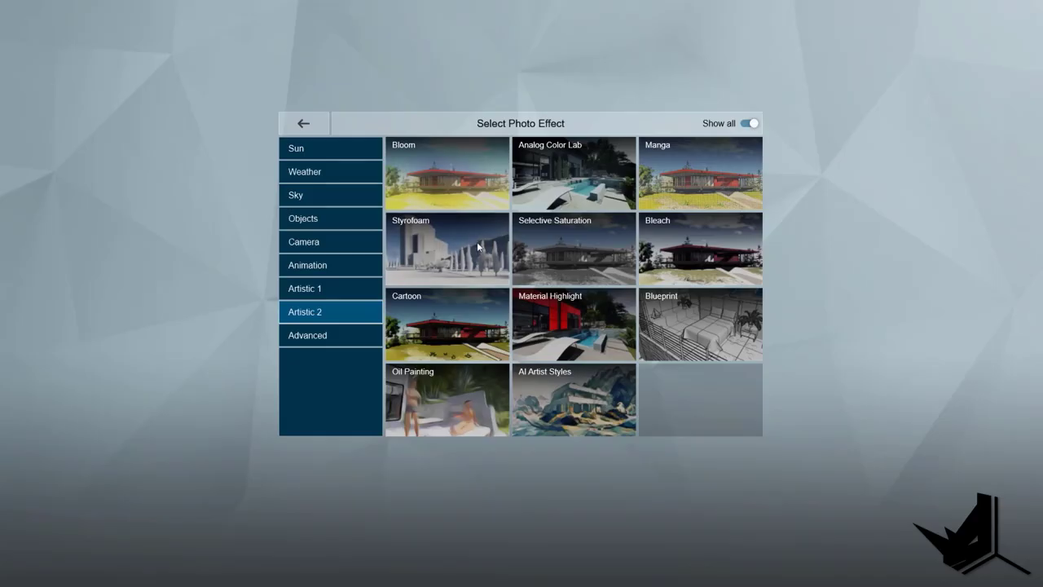
- Try the Blueprint effect on the first photo with its phase slightly lowered, and remove the effect
click(708, 328)
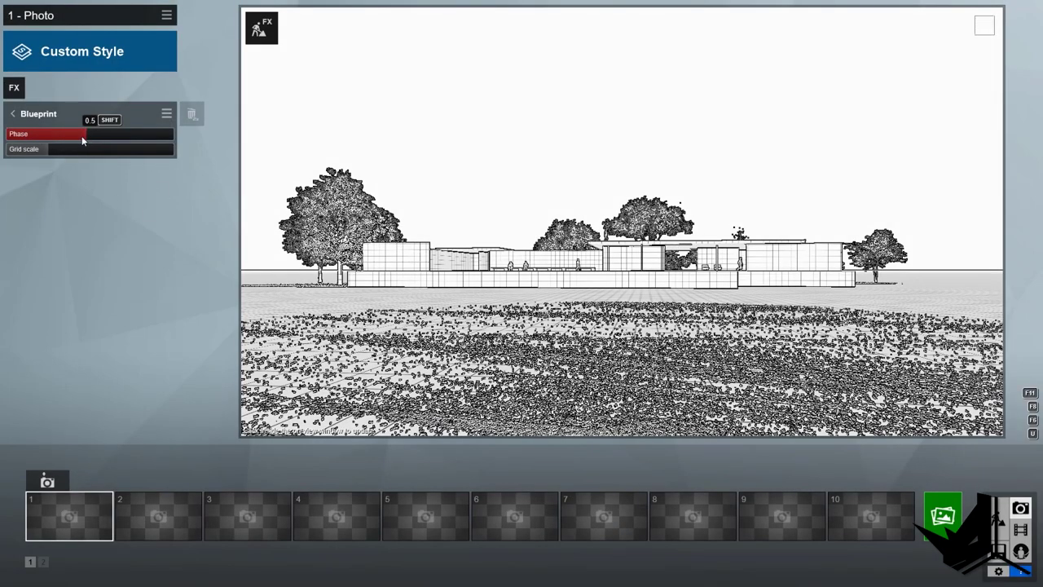
mouse_move(82, 140)
mouse_down()
mouse_move(62, 140)
mouse_move(79, 140)
mouse_up()
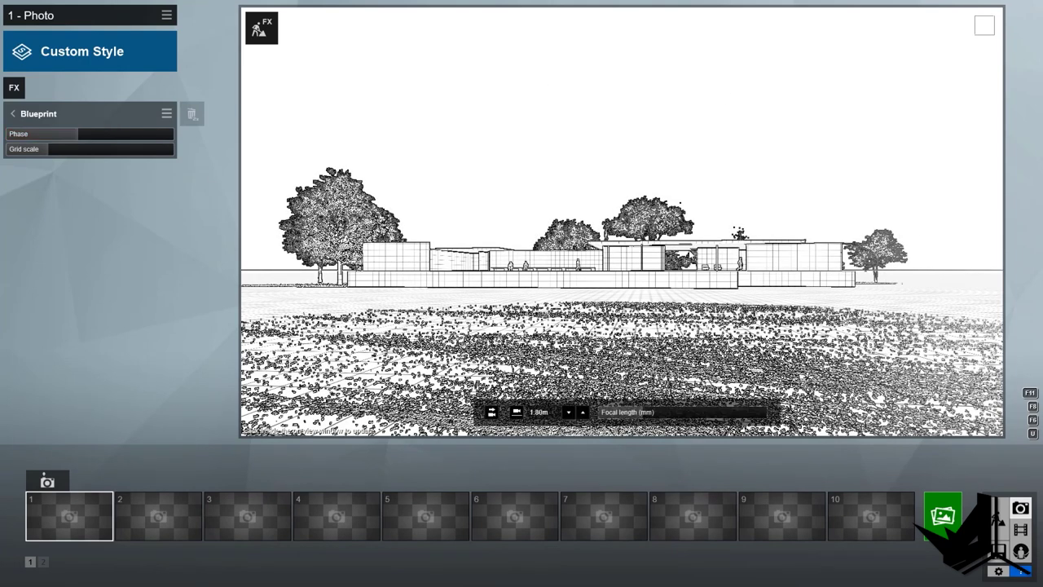
click(13, 114)
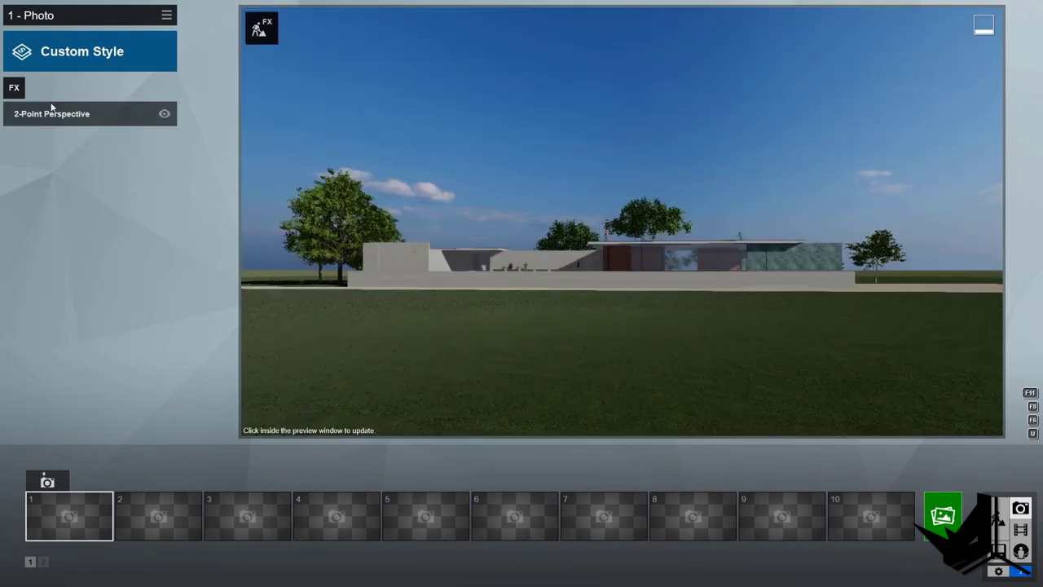
- Try Color Correction with higher temperature and brightness and lower tint, contrast, saturation and gamma, and remove the effect
click(16, 87)
click(309, 288)
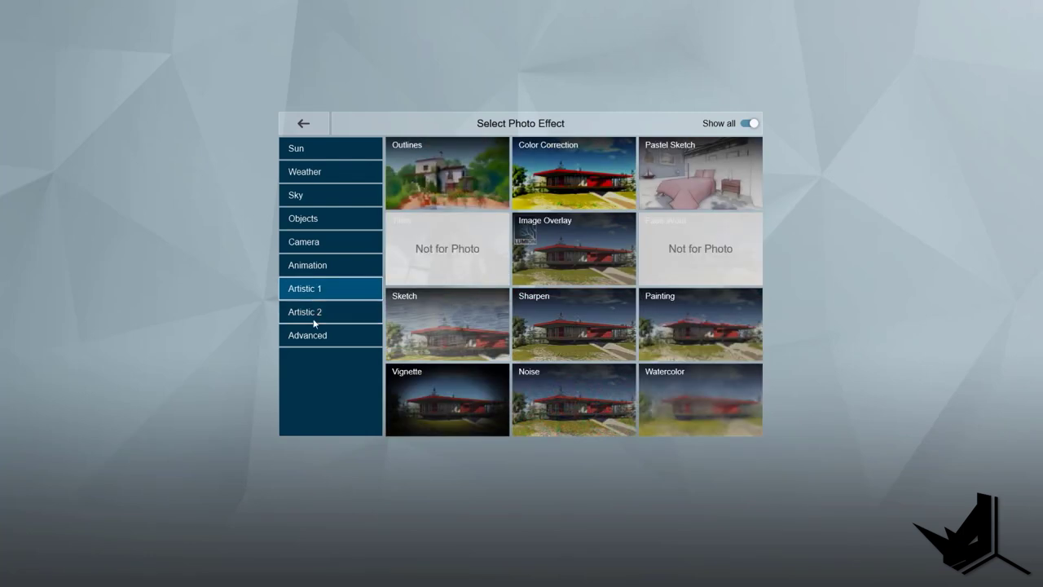
click(581, 195)
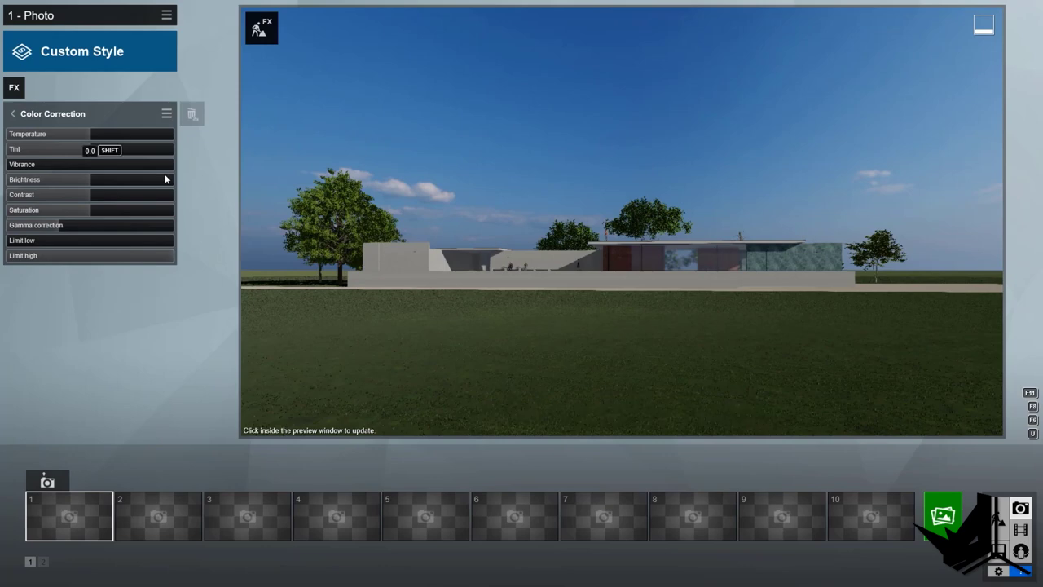
drag(102, 139, 55, 156)
drag(103, 184, 141, 179)
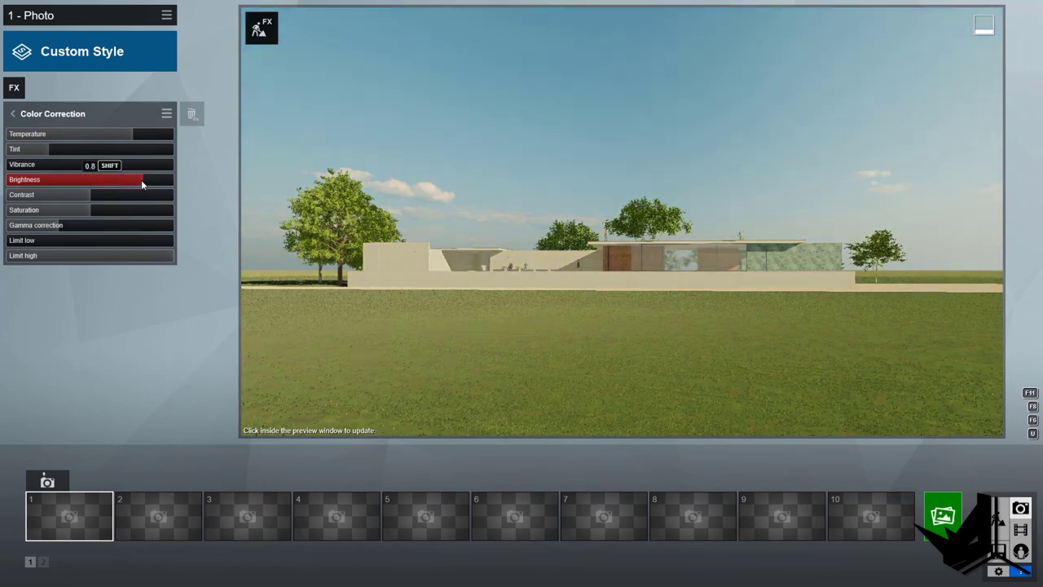
click(69, 196)
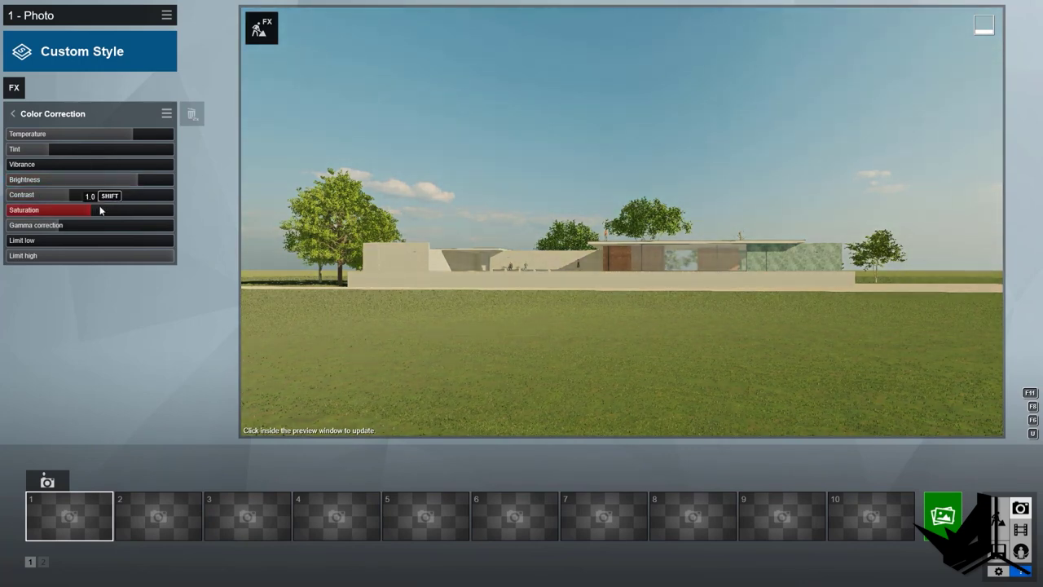
click(58, 213)
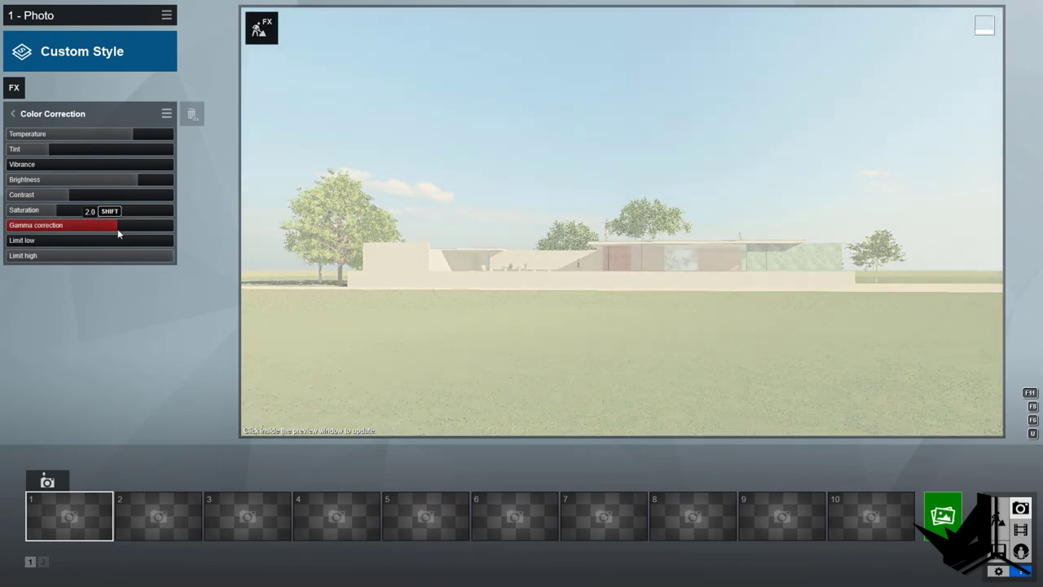
drag(90, 226, 42, 227)
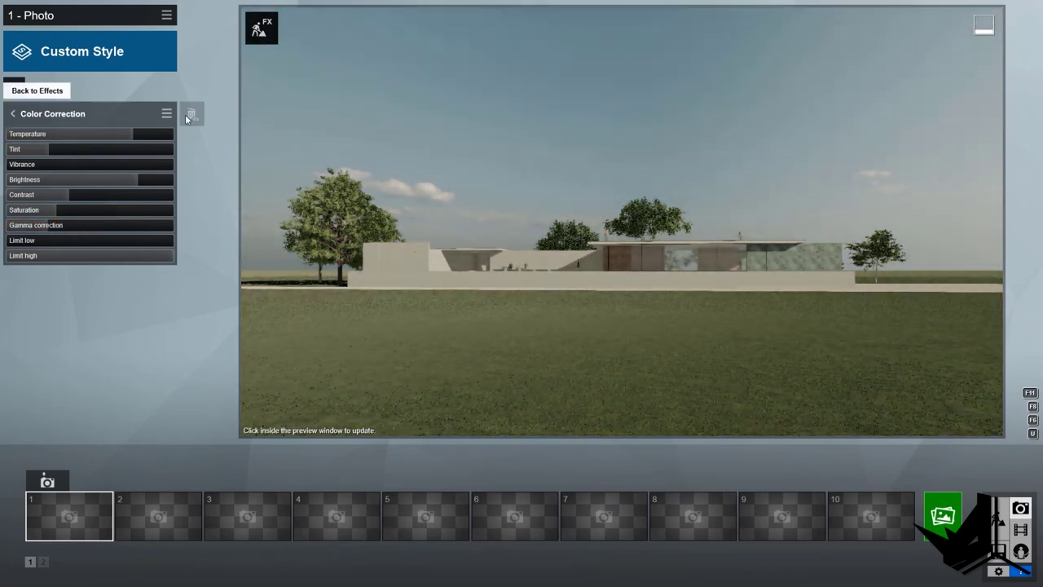
double_click(193, 116)
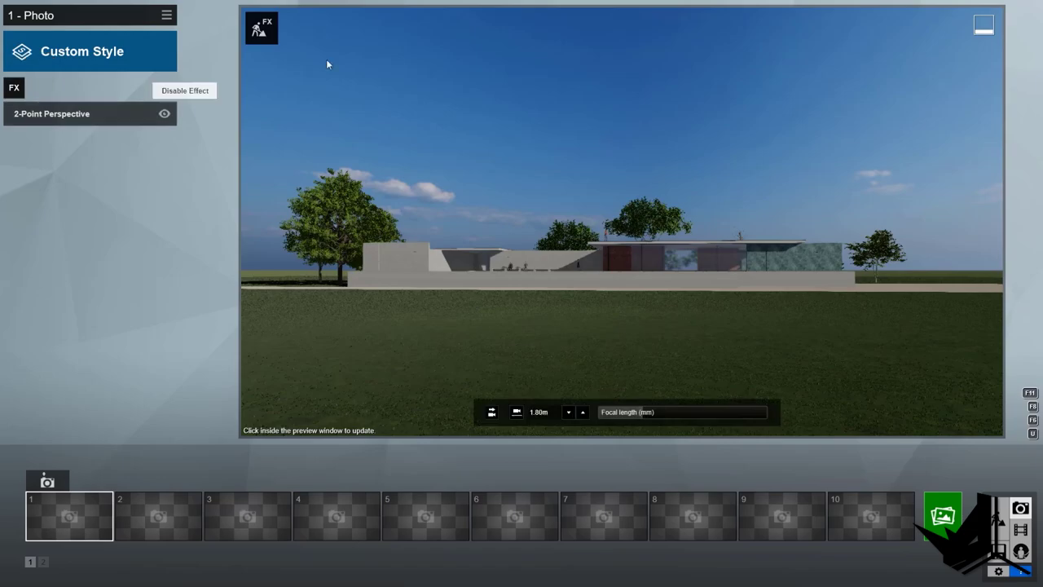
- Add the Sketch effect with its default settings and store the camera view in photo slot 1
click(11, 86)
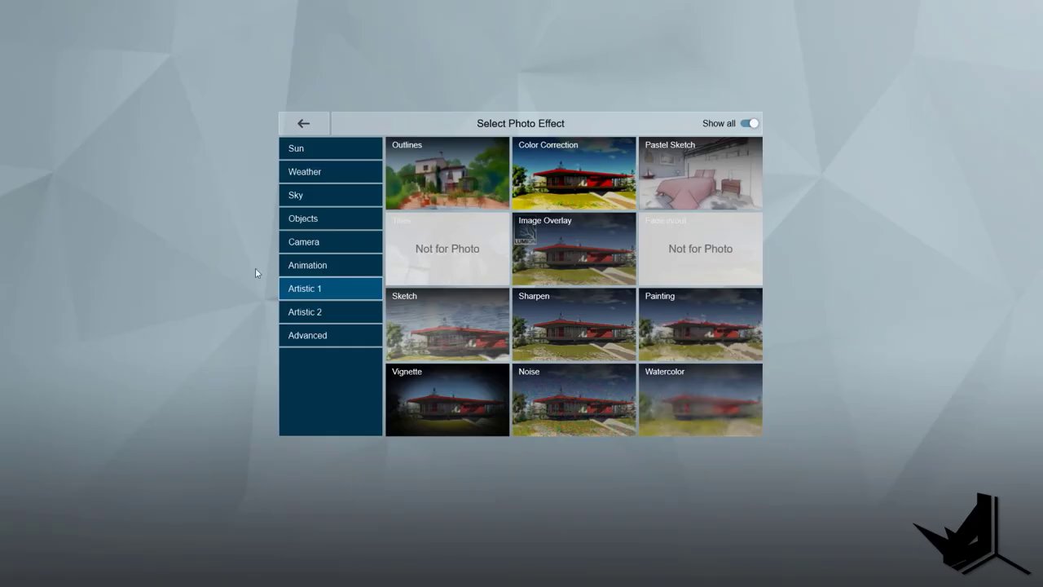
click(463, 325)
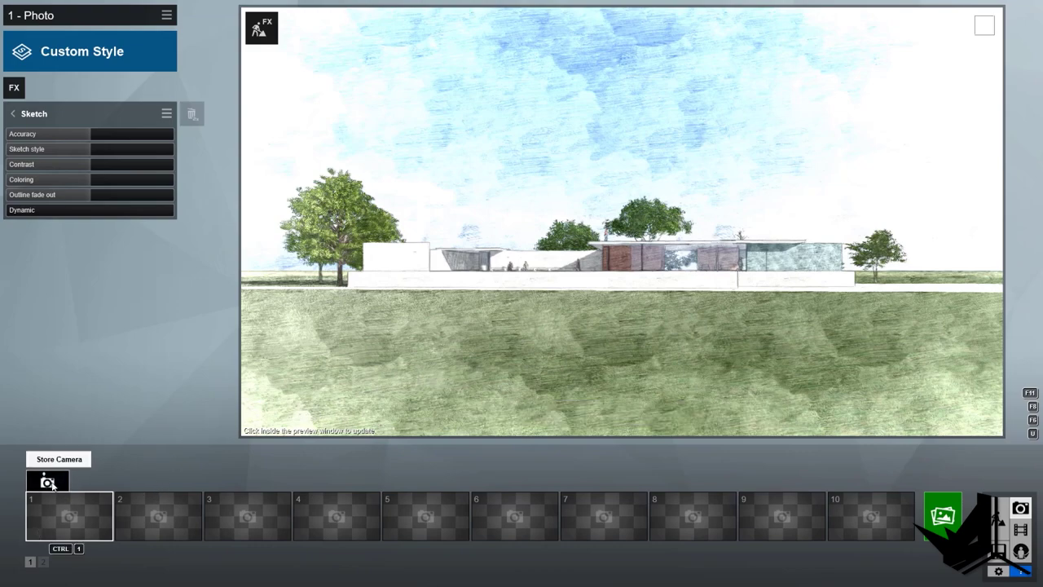
click(49, 483)
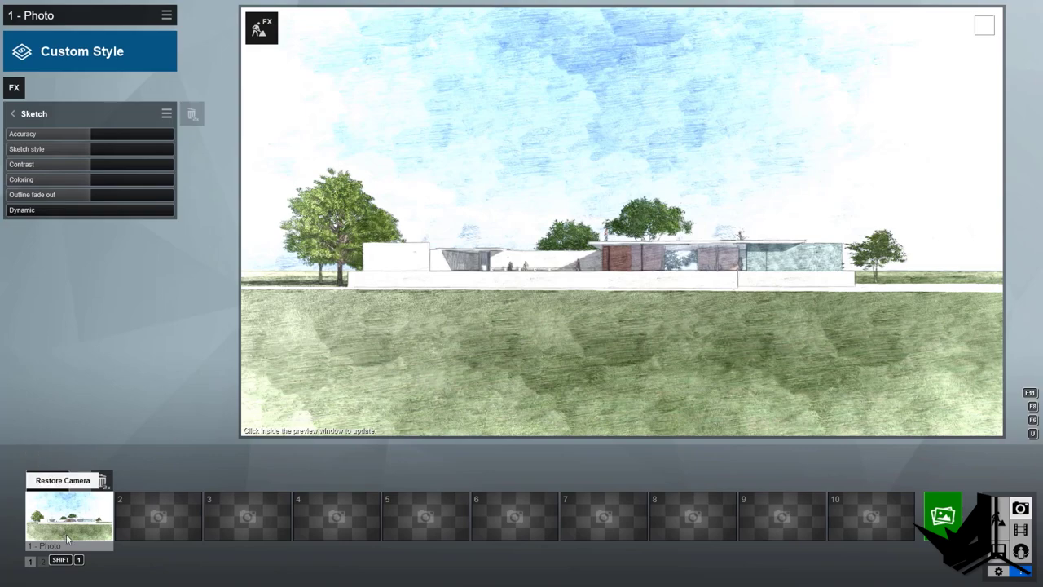
- Select empty photo slot 2 and add the 2-Point Perspective camera effect to it
click(151, 514)
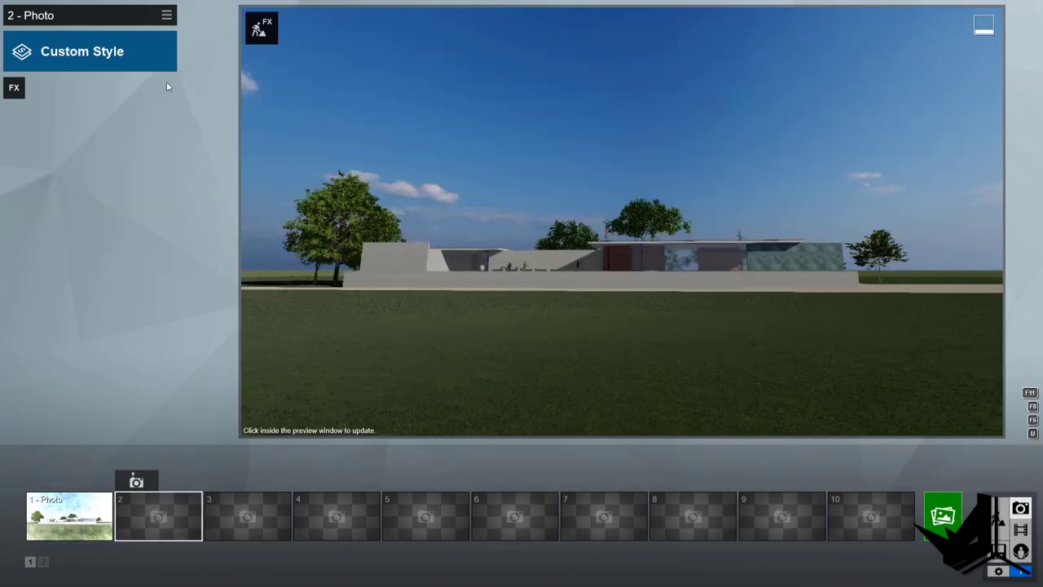
click(15, 88)
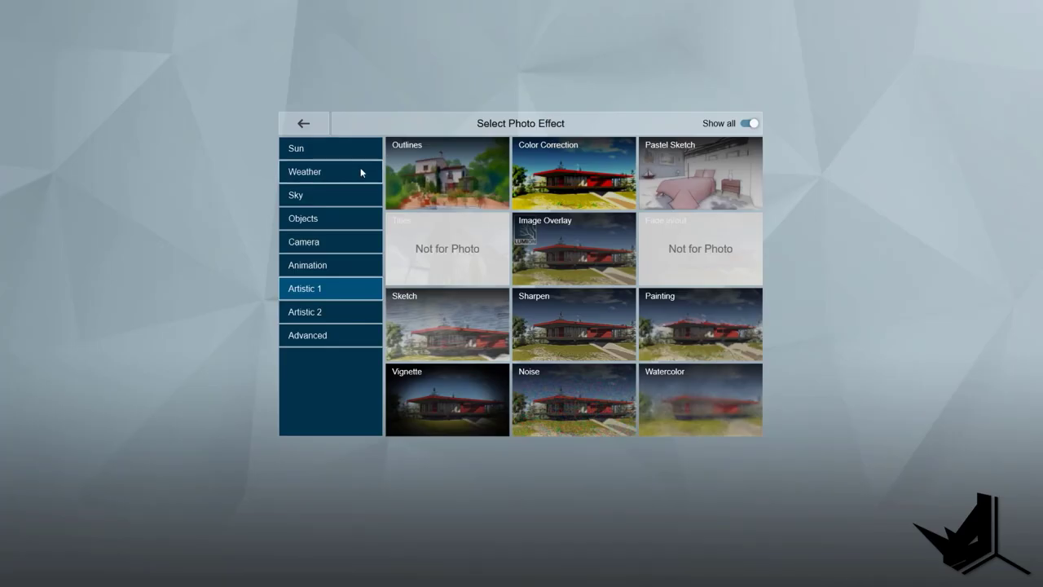
click(308, 241)
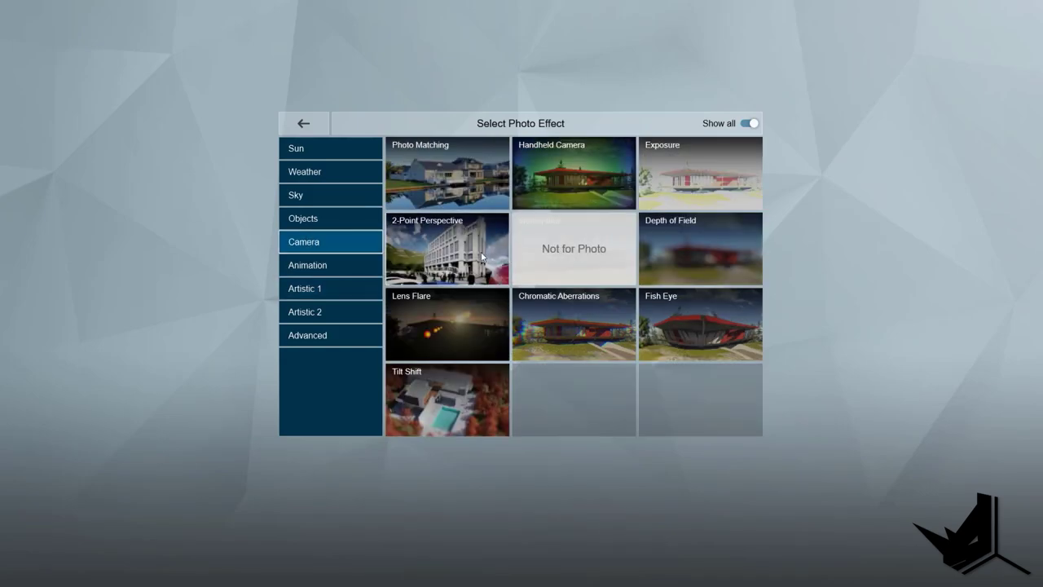
click(457, 242)
- Add the Precipitation weather effect to the second photo and raise Rain / Snow to slightly below the middle for snow
click(14, 88)
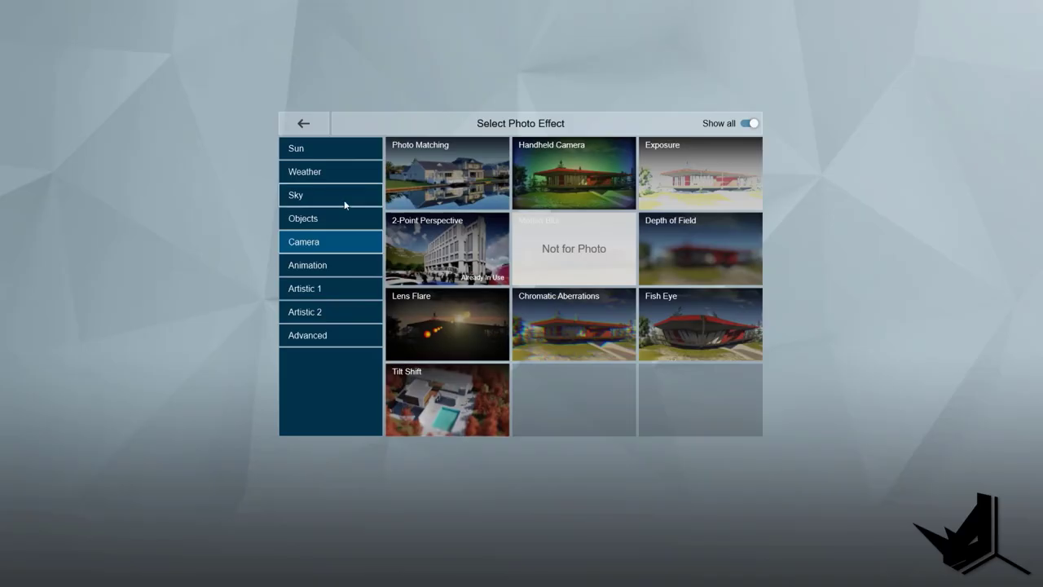
click(307, 150)
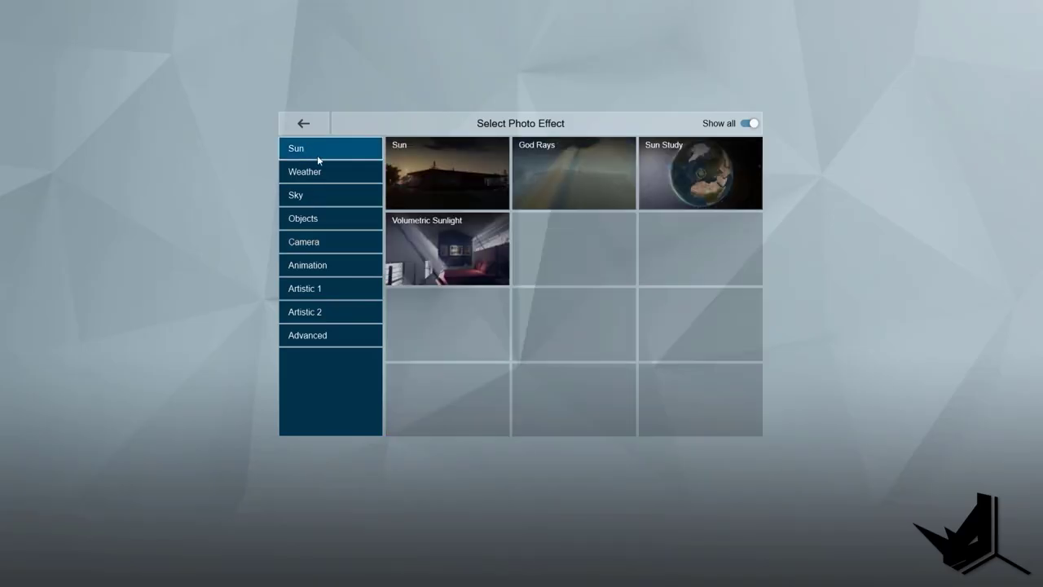
click(314, 171)
click(701, 164)
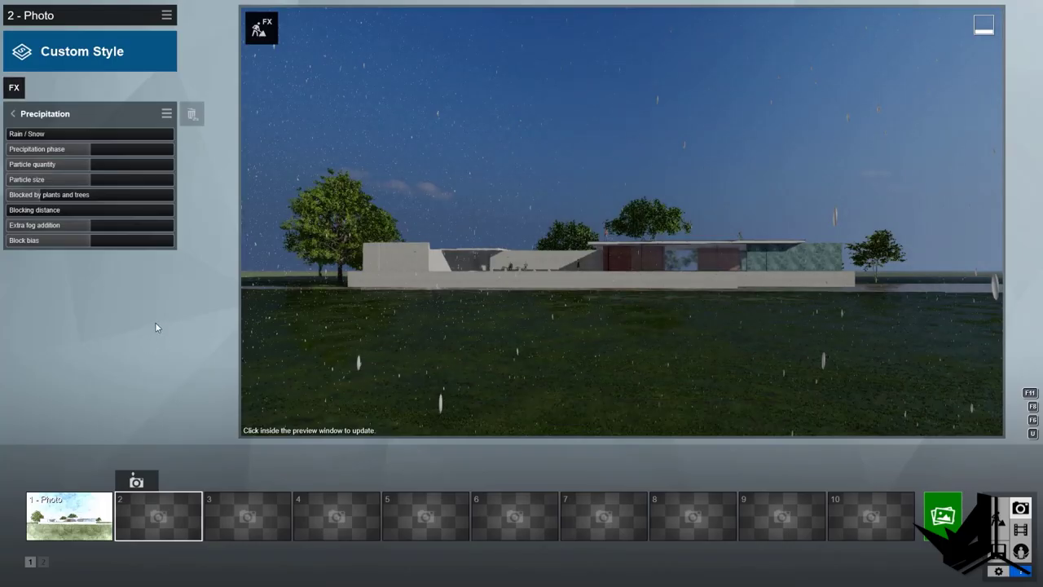
drag(25, 137, 77, 141)
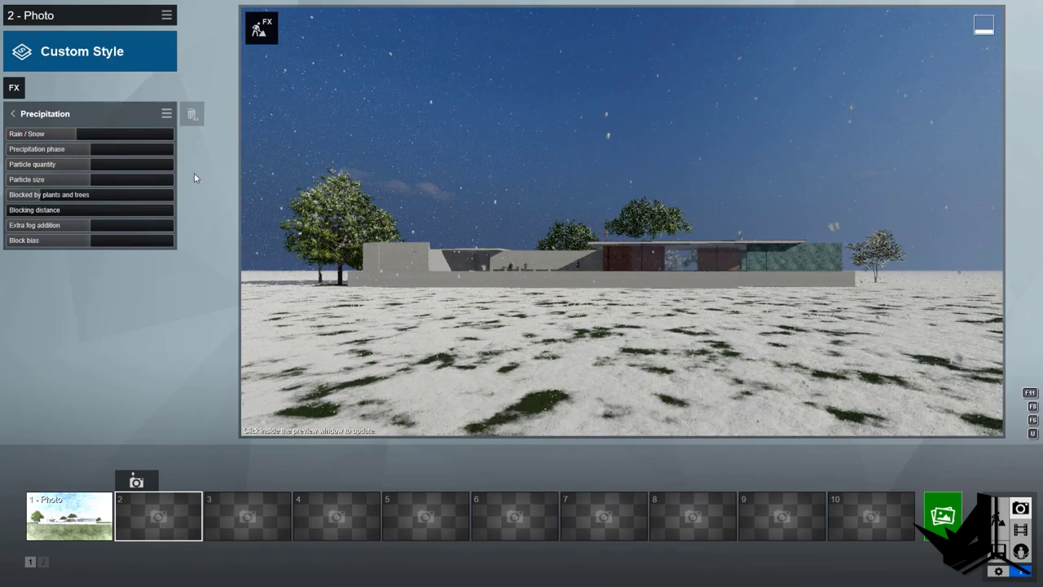
- Lower the snow's precipitation phase slightly, and reduce its particle quantity and particle size below the middle
mouse_move(75, 152)
mouse_down()
mouse_move(63, 152)
mouse_move(88, 152)
mouse_up()
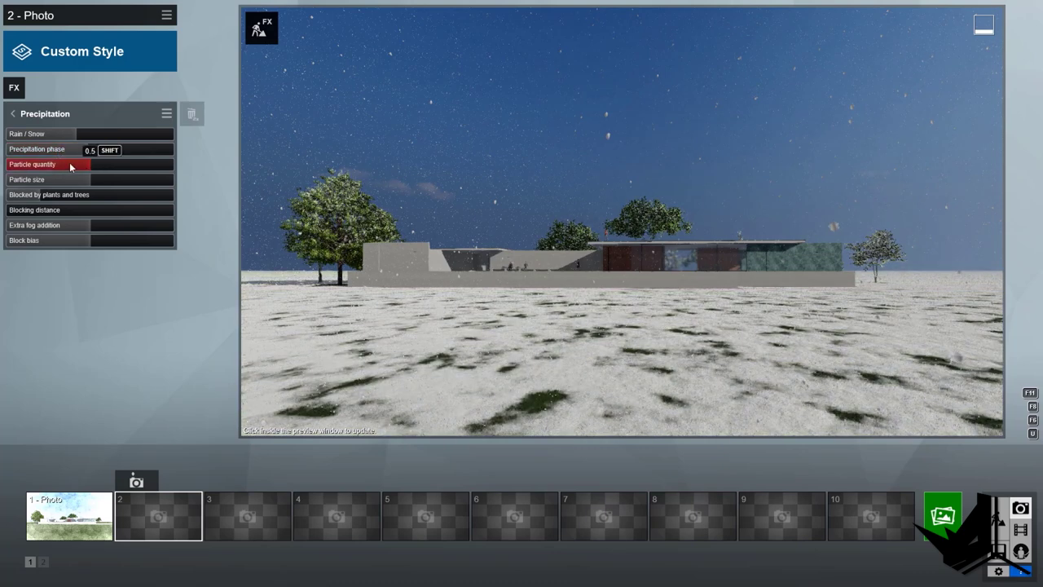
click(58, 165)
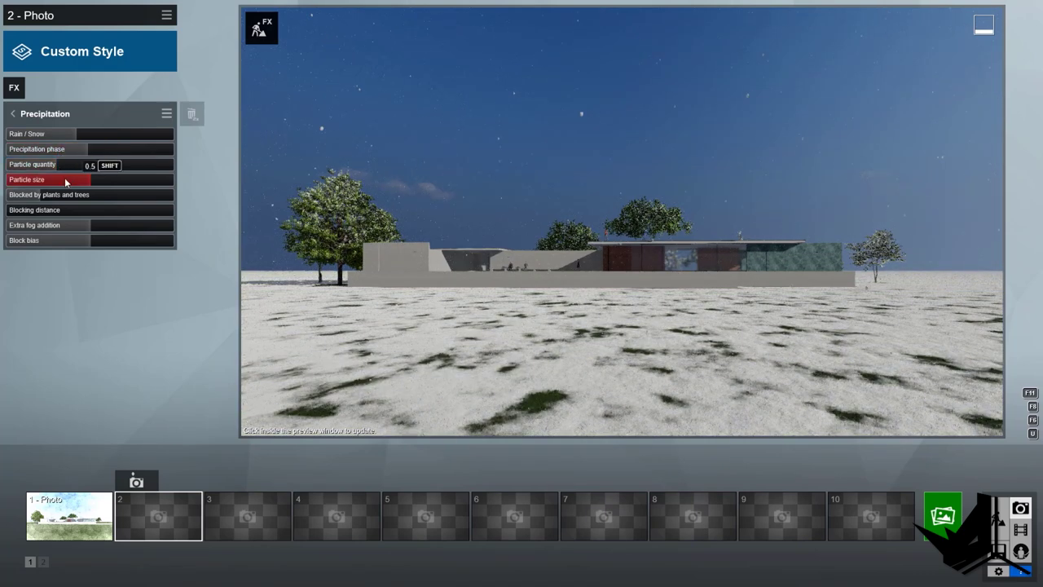
drag(65, 179, 48, 179)
click(72, 179)
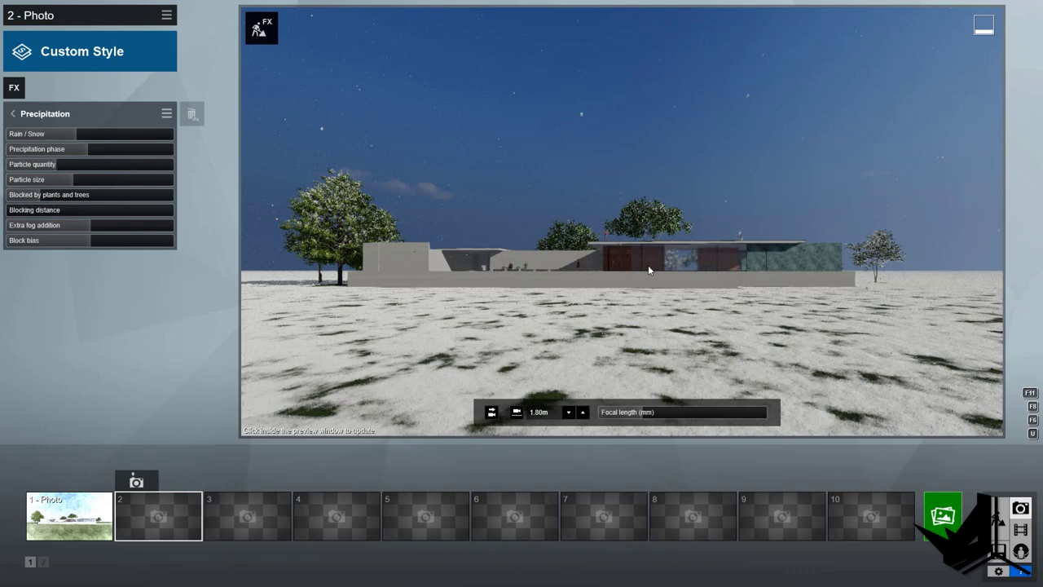
- Raise the precipitation's extra fog addition almost to the maximum and store the camera view in photo slot 2
click(157, 226)
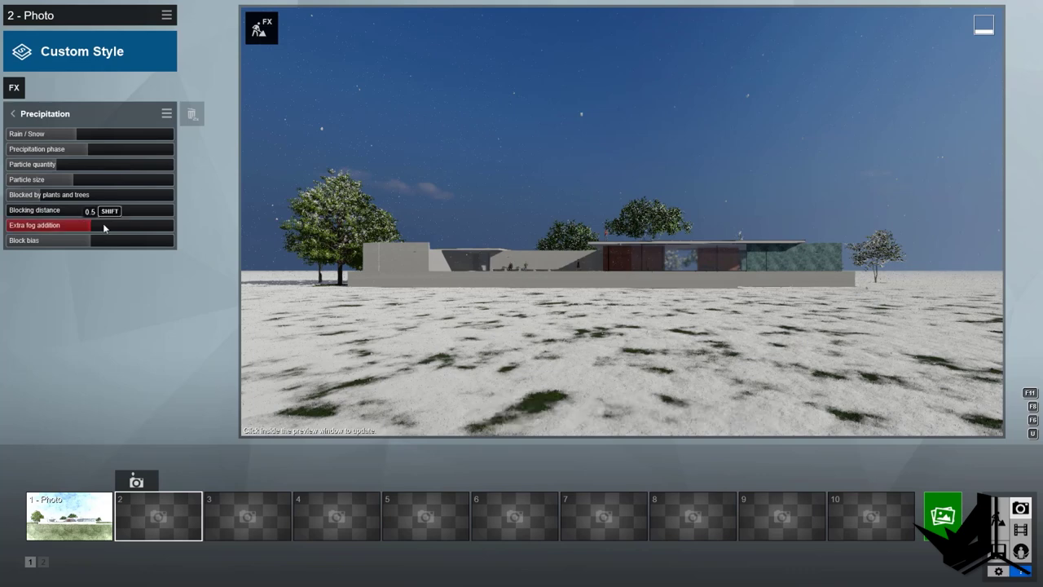
click(170, 231)
mouse_move(841, 225)
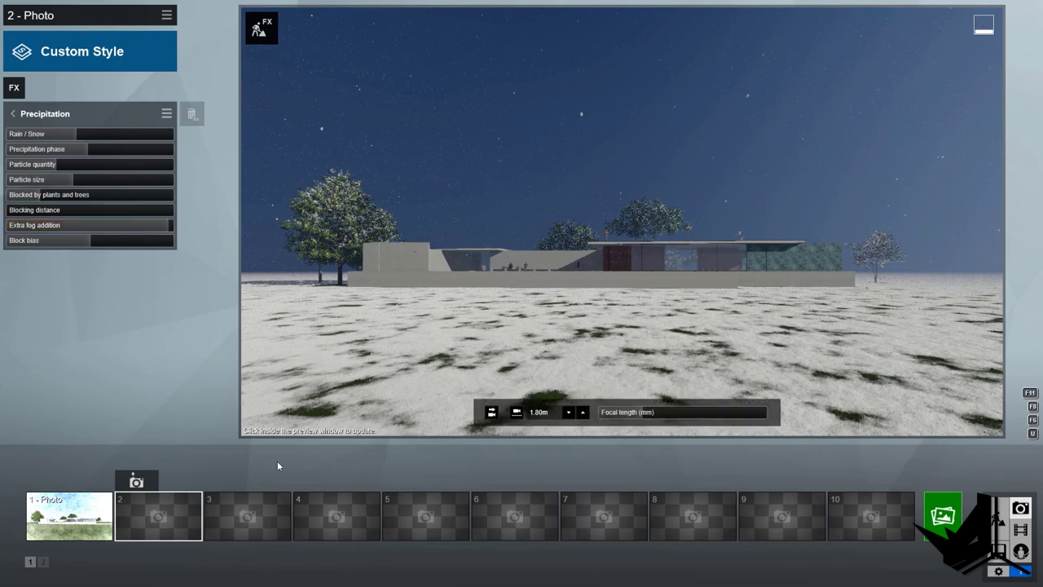
click(137, 482)
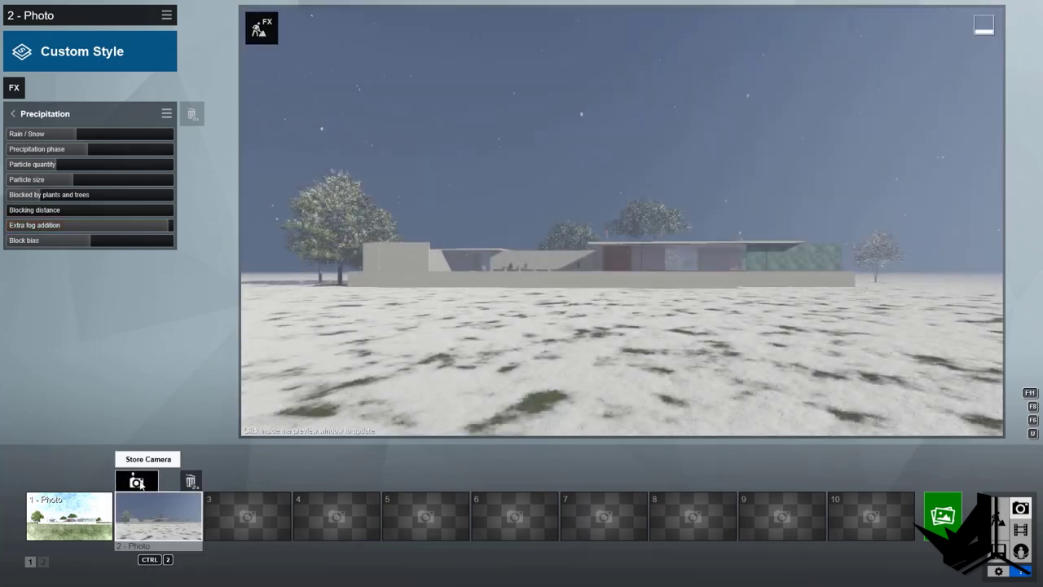